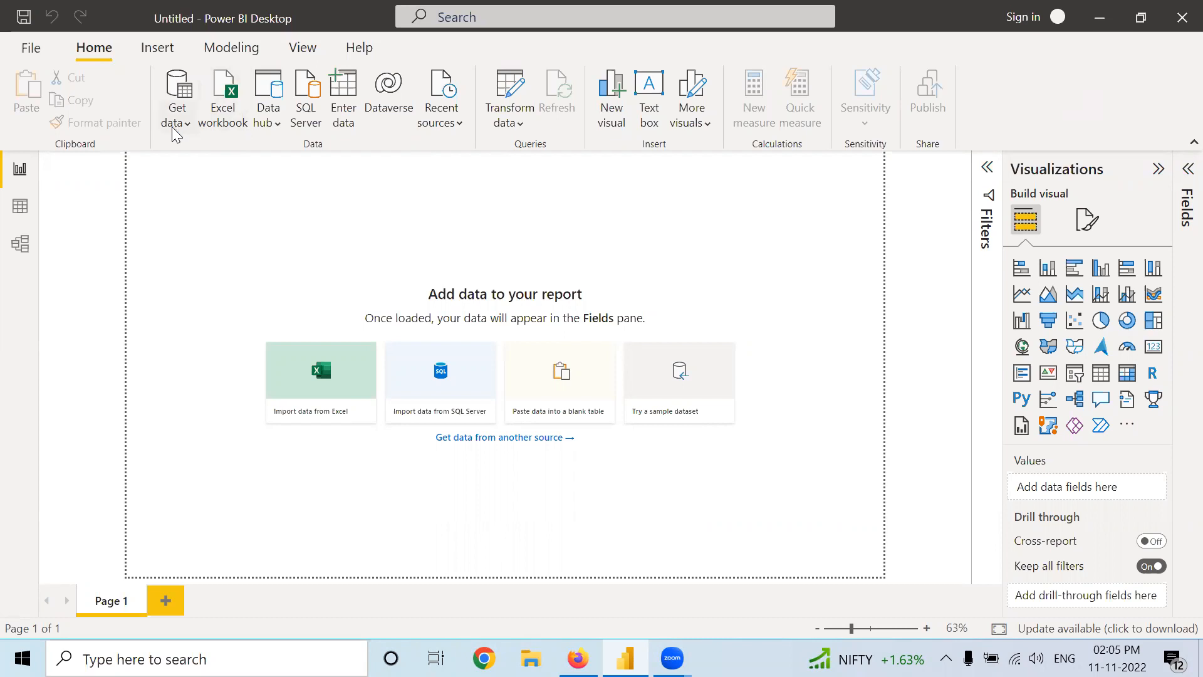
- Start getting data from a Web source
click(176, 129)
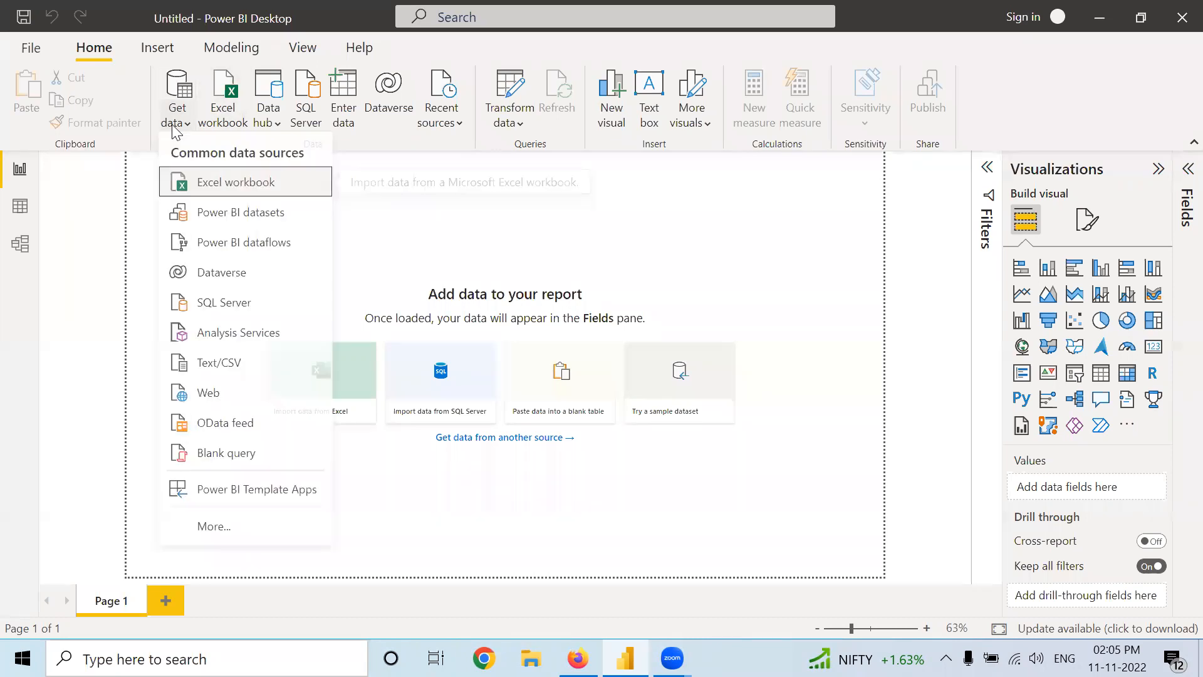
click(130, 230)
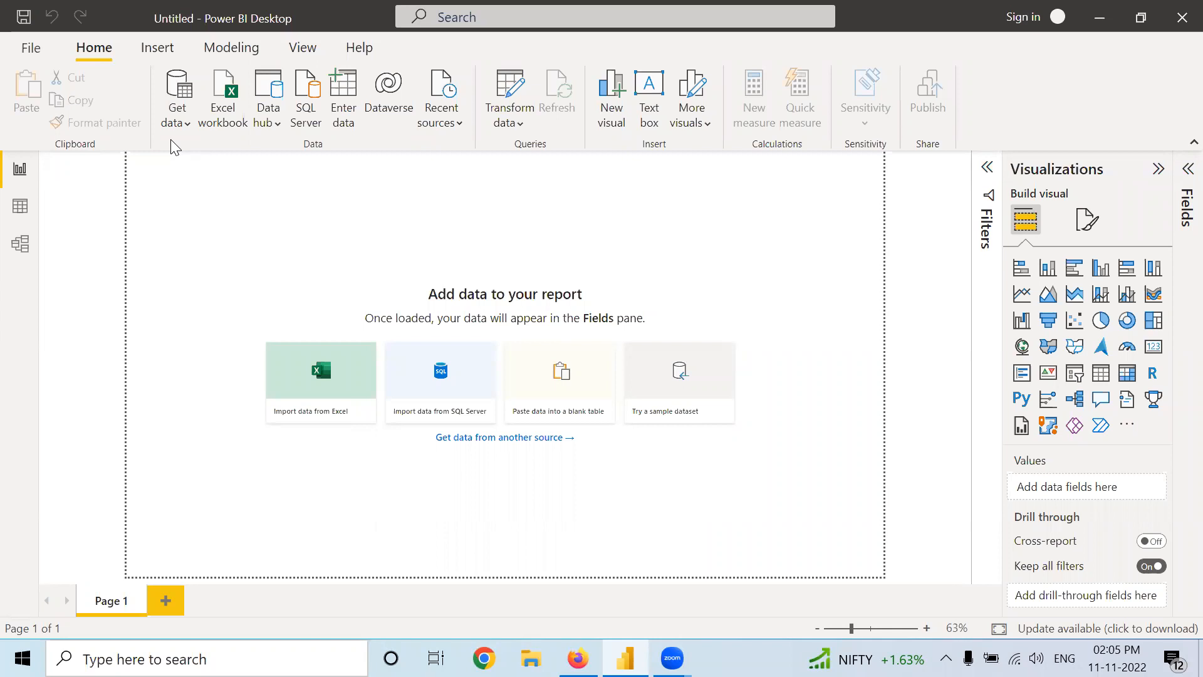
click(176, 122)
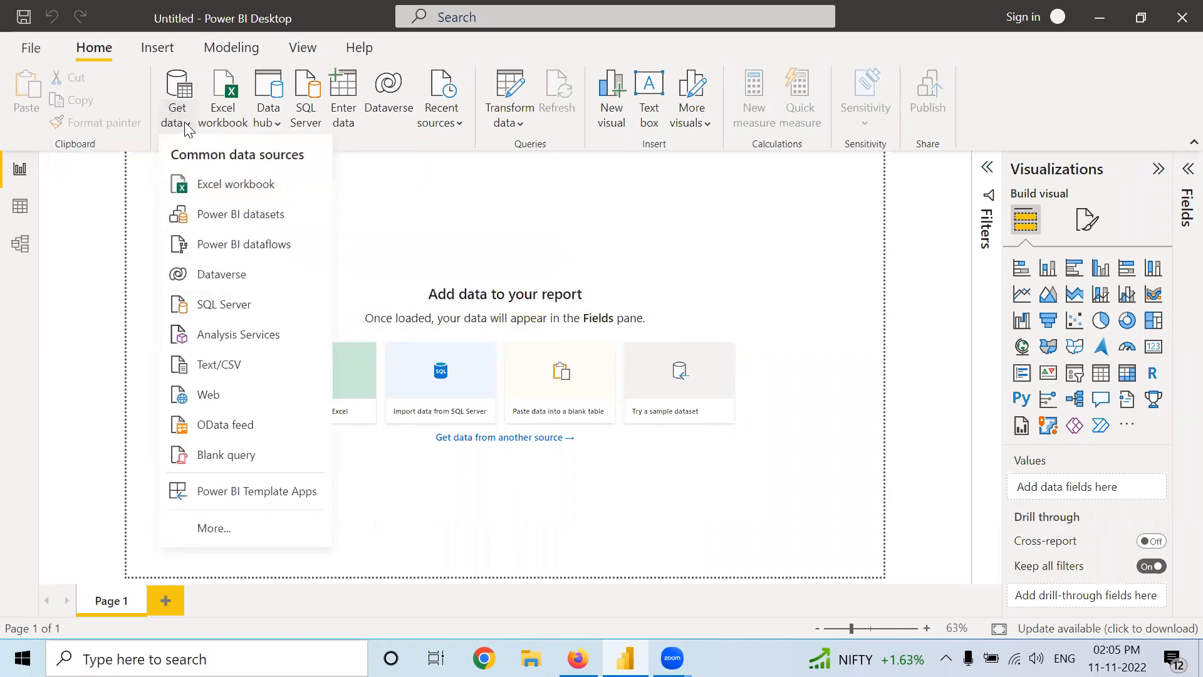
click(204, 396)
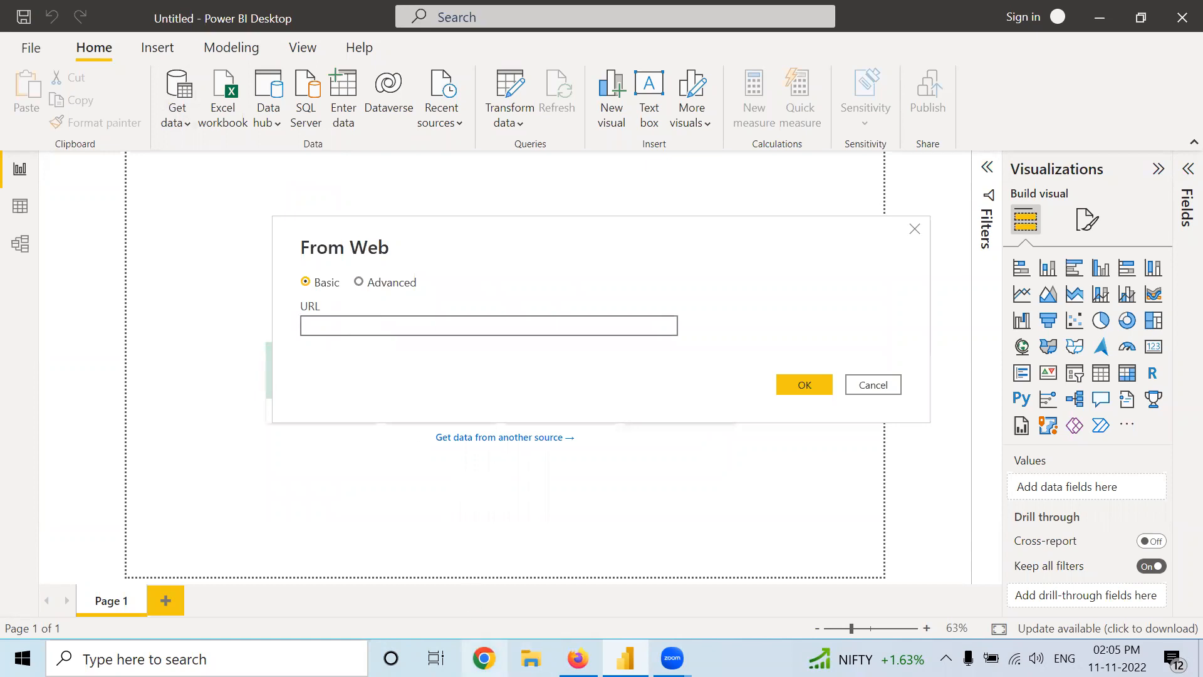
- Switch to Chrome and search Google for "loksabha election 2019"
click(483, 657)
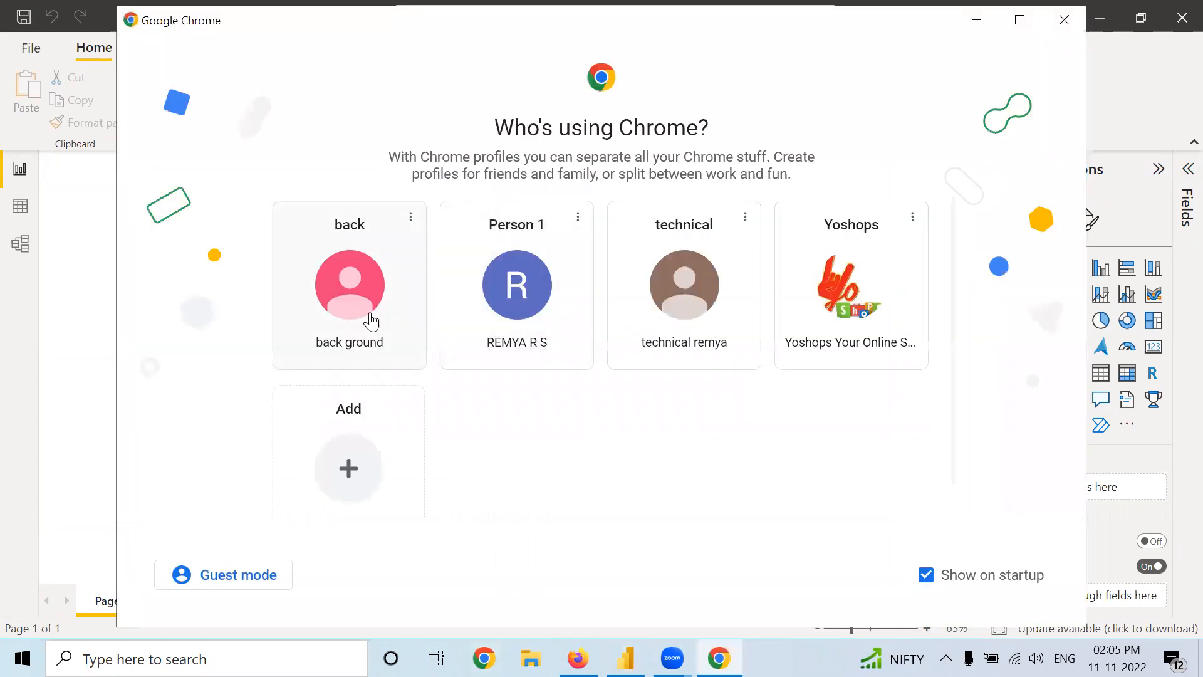
click(546, 311)
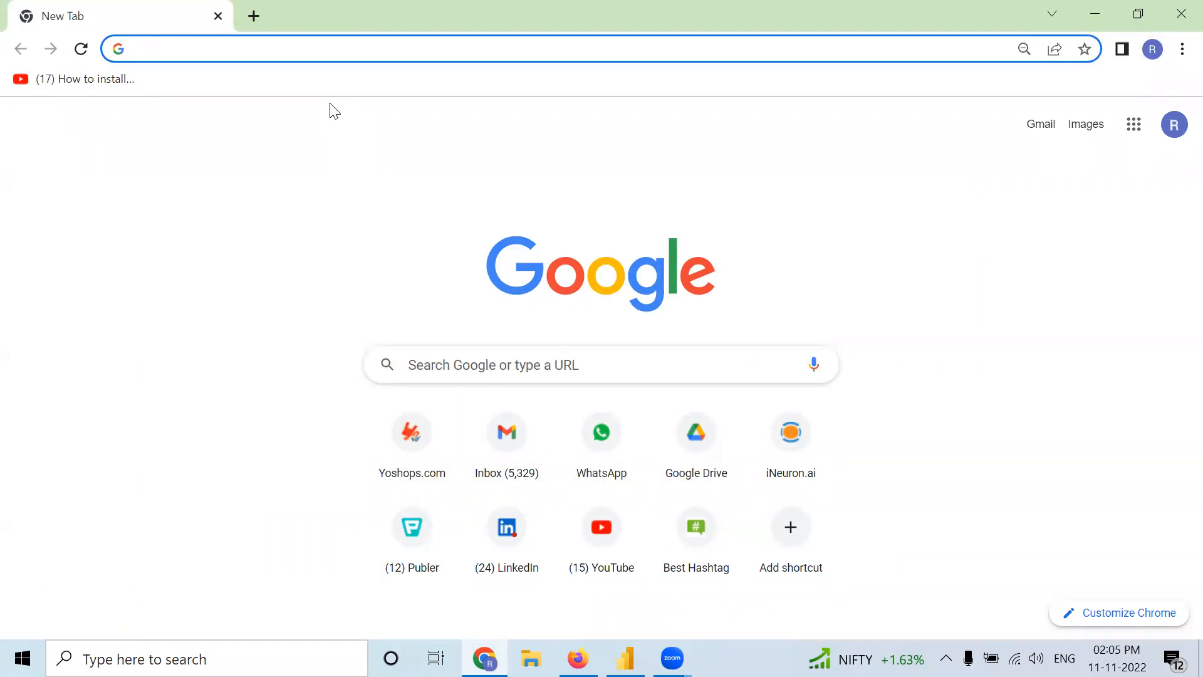
text(loksa)
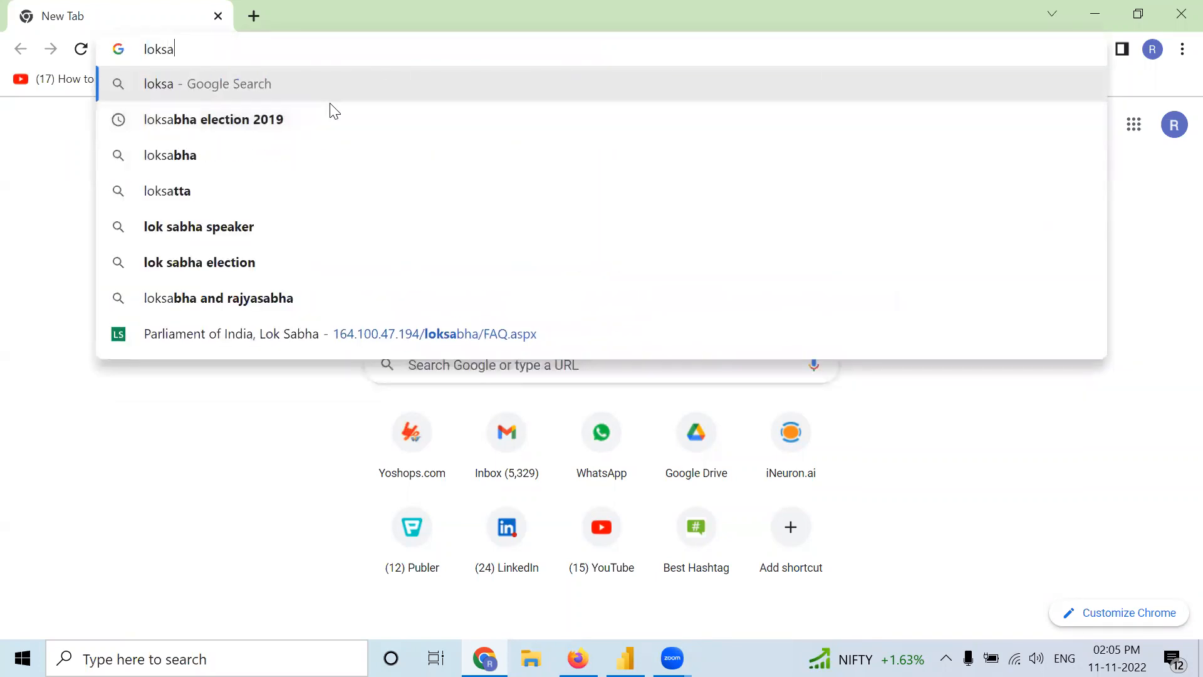
click(284, 115)
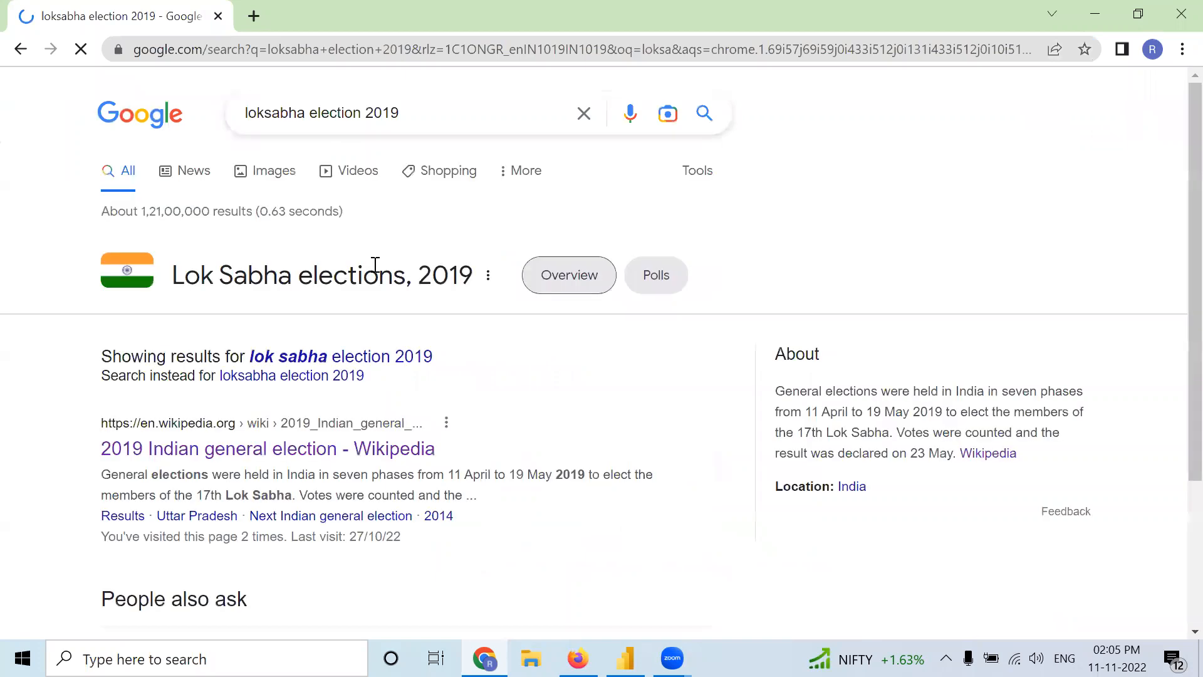
- Open the search result "Parliament of India Lok Sabha House of the People" with the party-wise statistics
scroll(330, 339, down, 6)
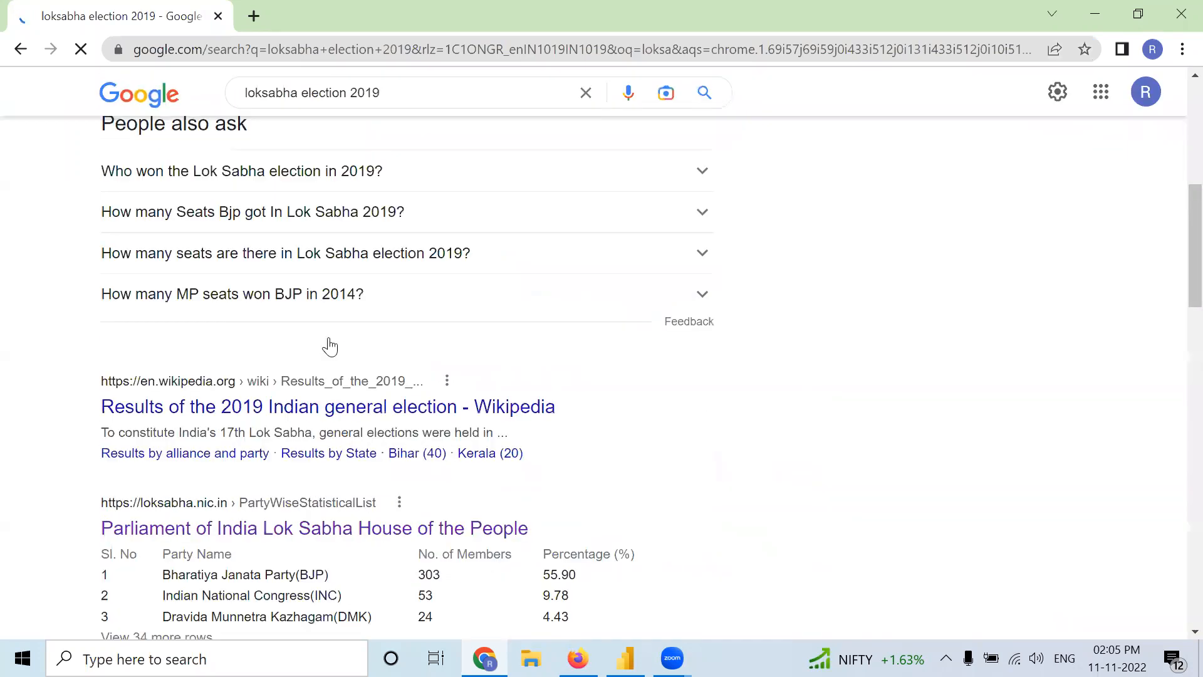
scroll(330, 342, down, 3)
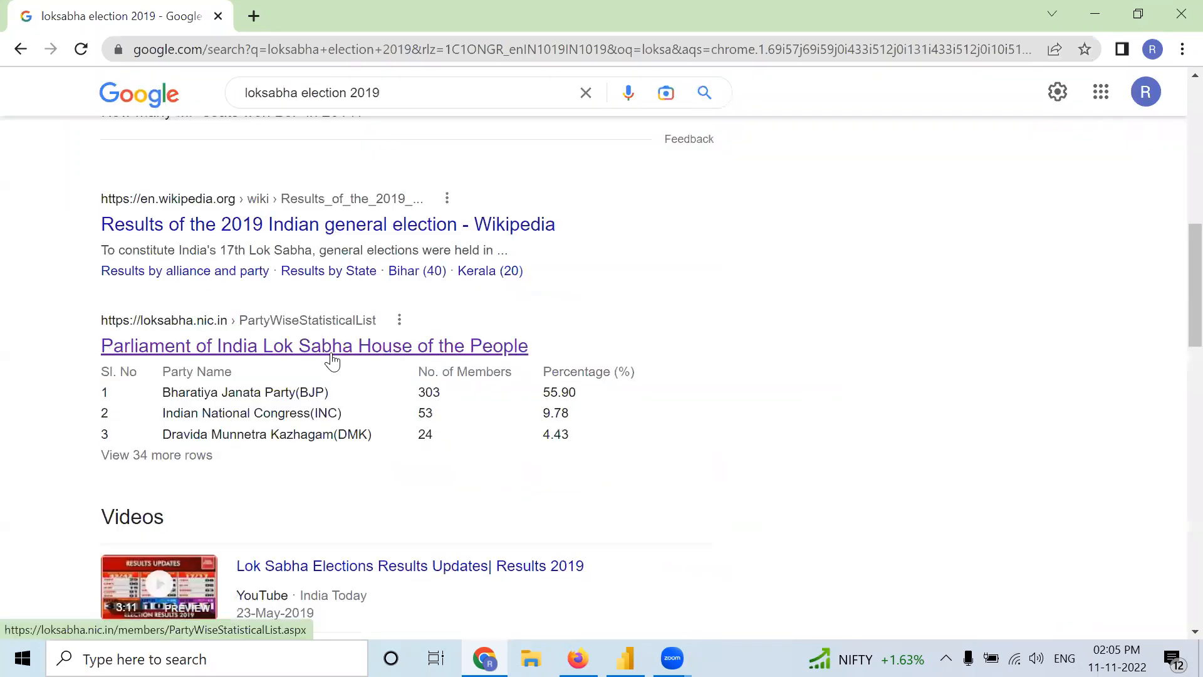
click(332, 361)
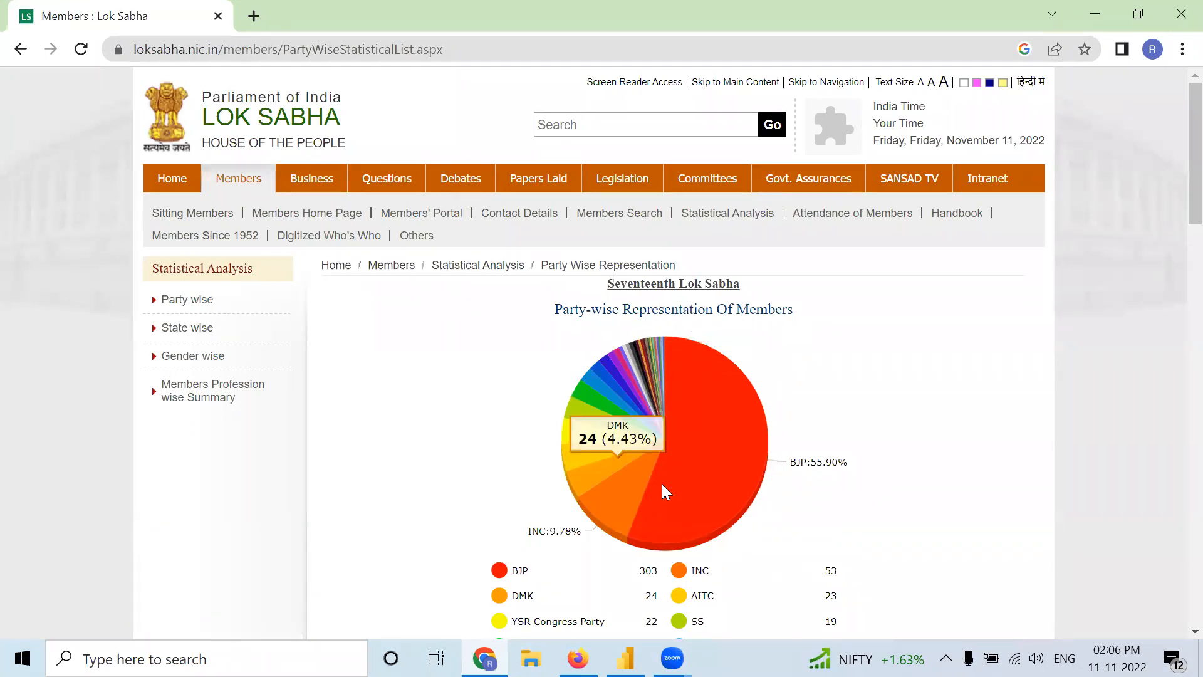
- Examine the party-wise representation pie chart and the All Members Party-wise List table on the page
scroll(705, 449, down, 3)
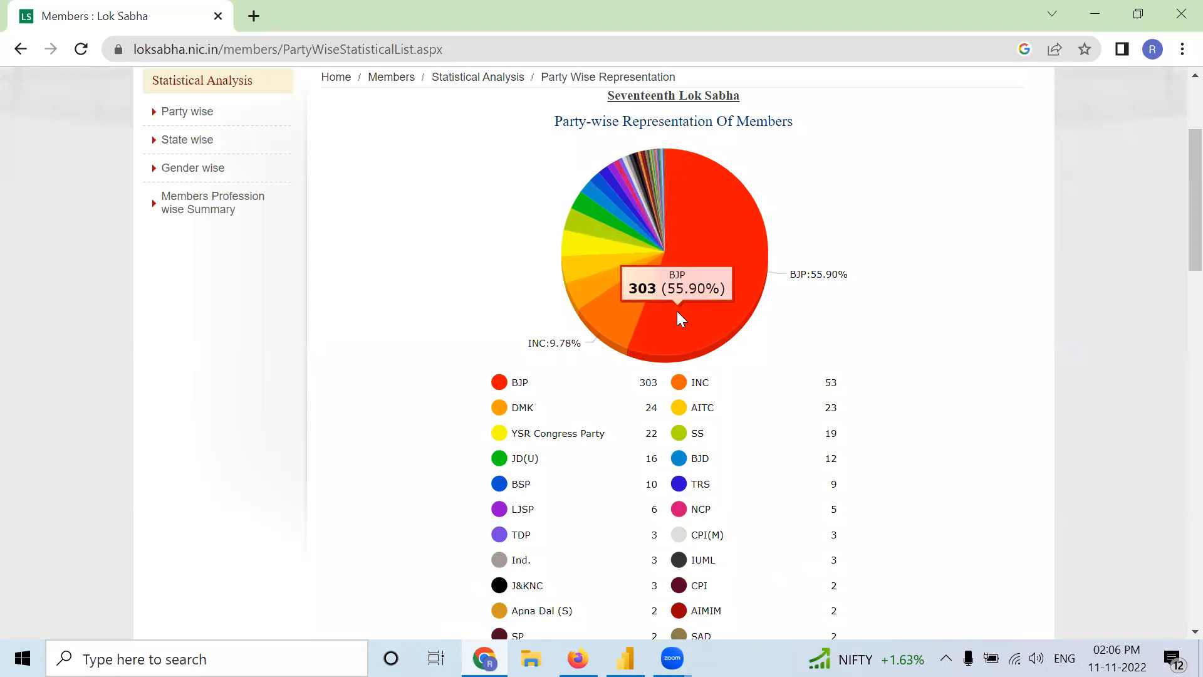
scroll(693, 338, down, 12)
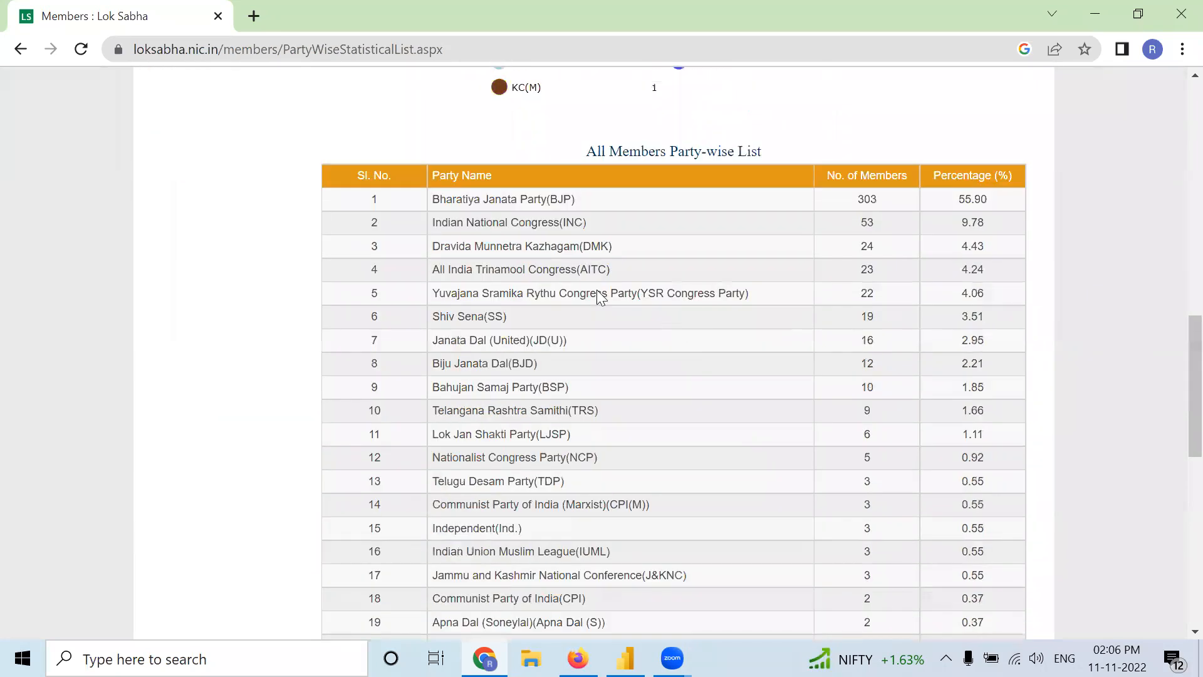
scroll(535, 254, up, 1)
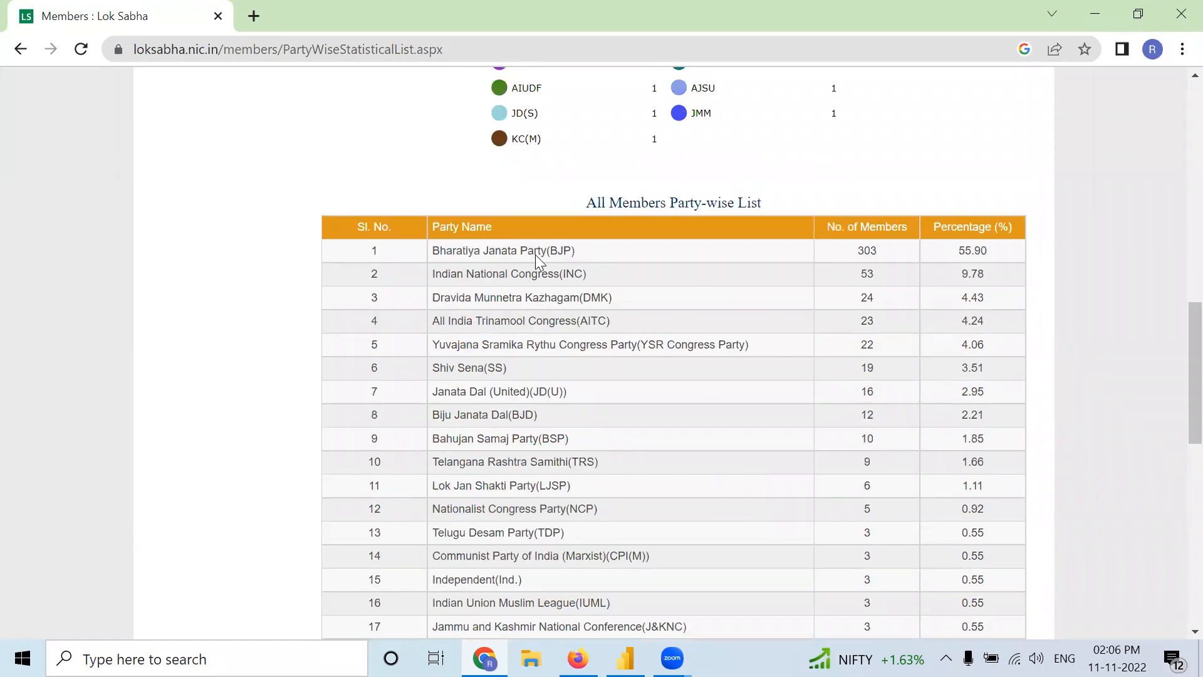
scroll(535, 255, up, 10)
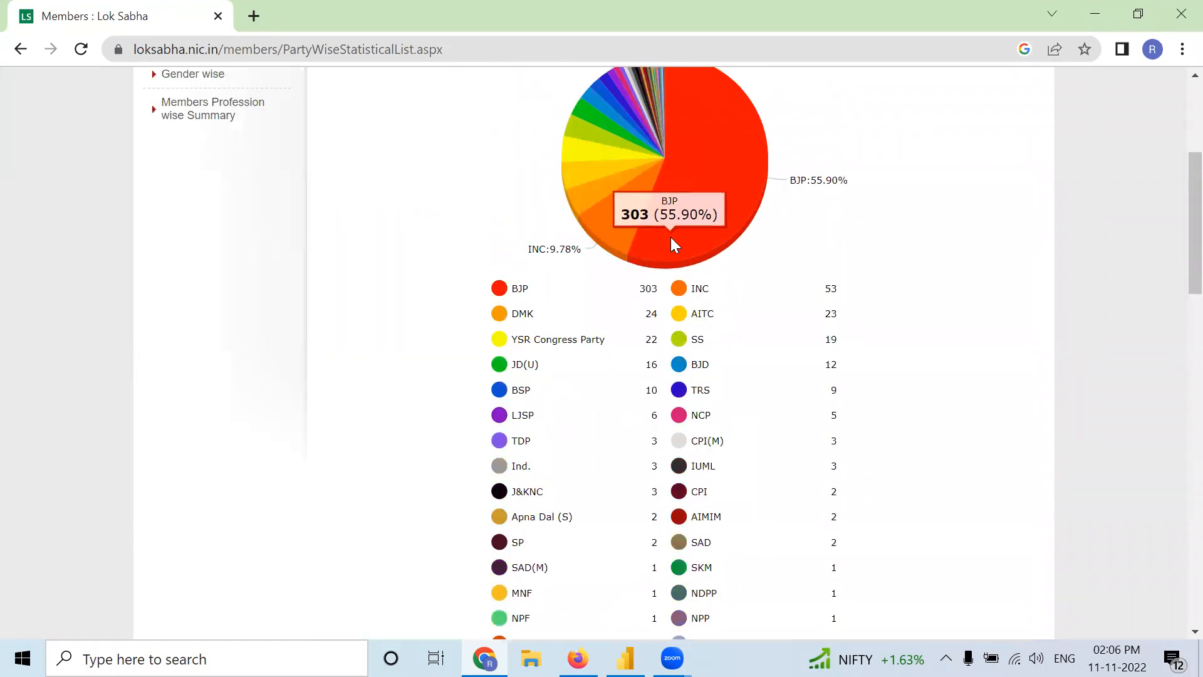
scroll(670, 237, down, 15)
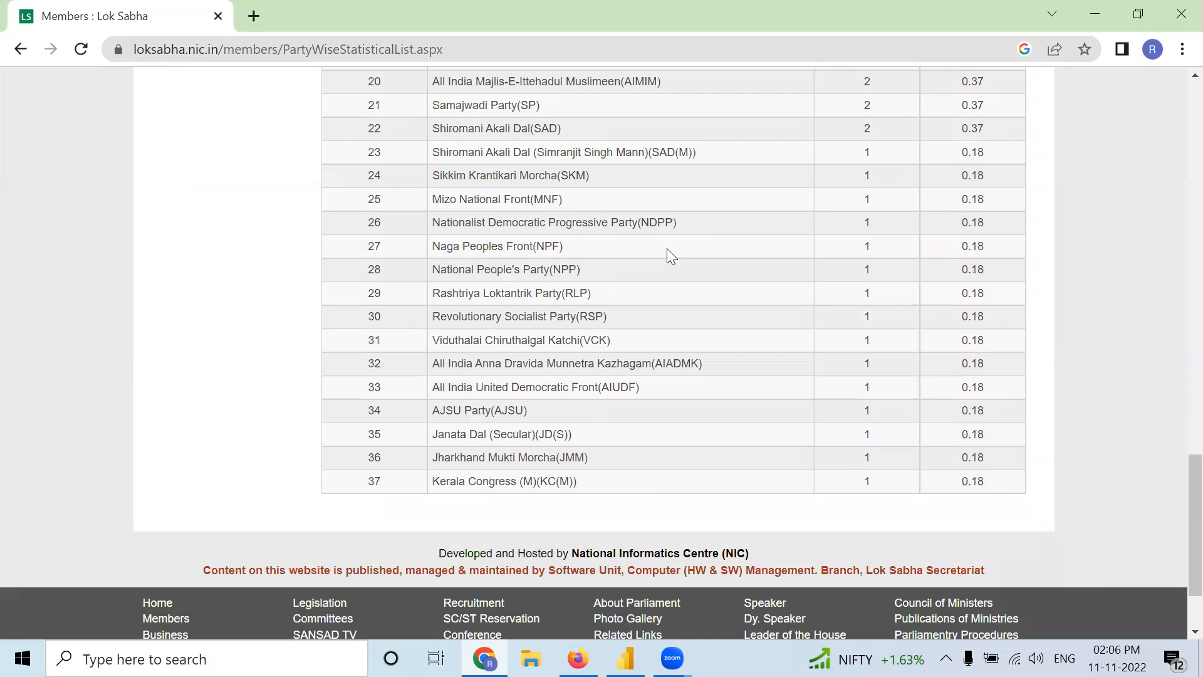
scroll(666, 248, down, 2)
scroll(666, 248, up, 14)
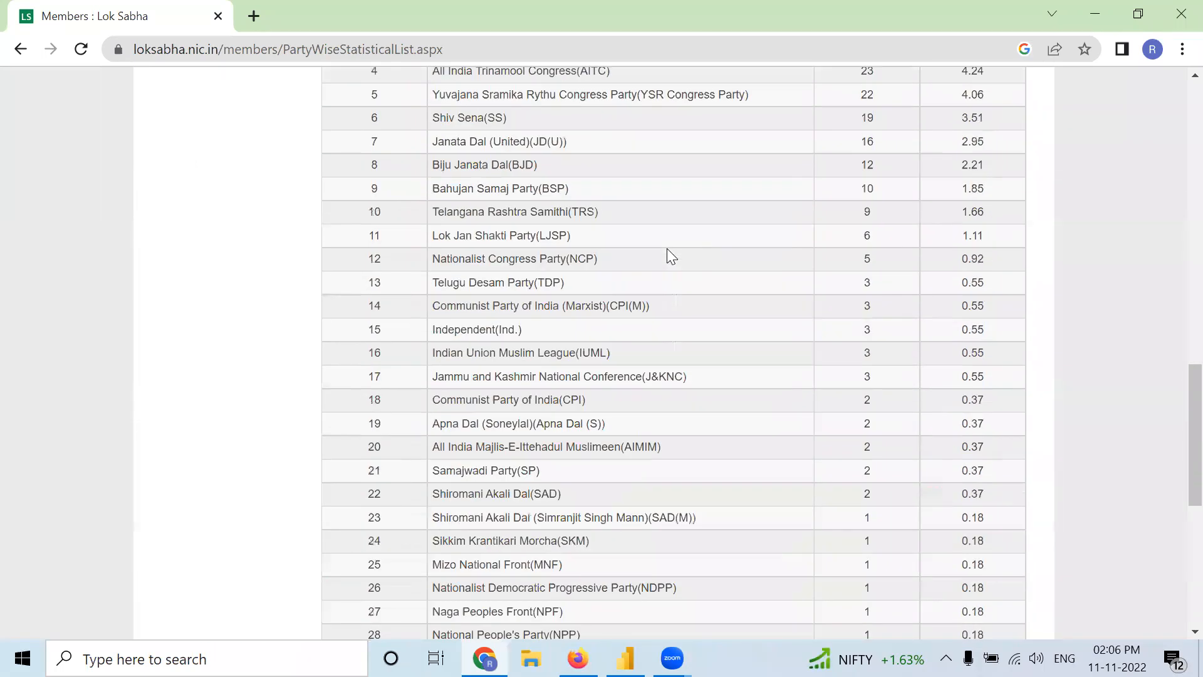
scroll(667, 249, up, 8)
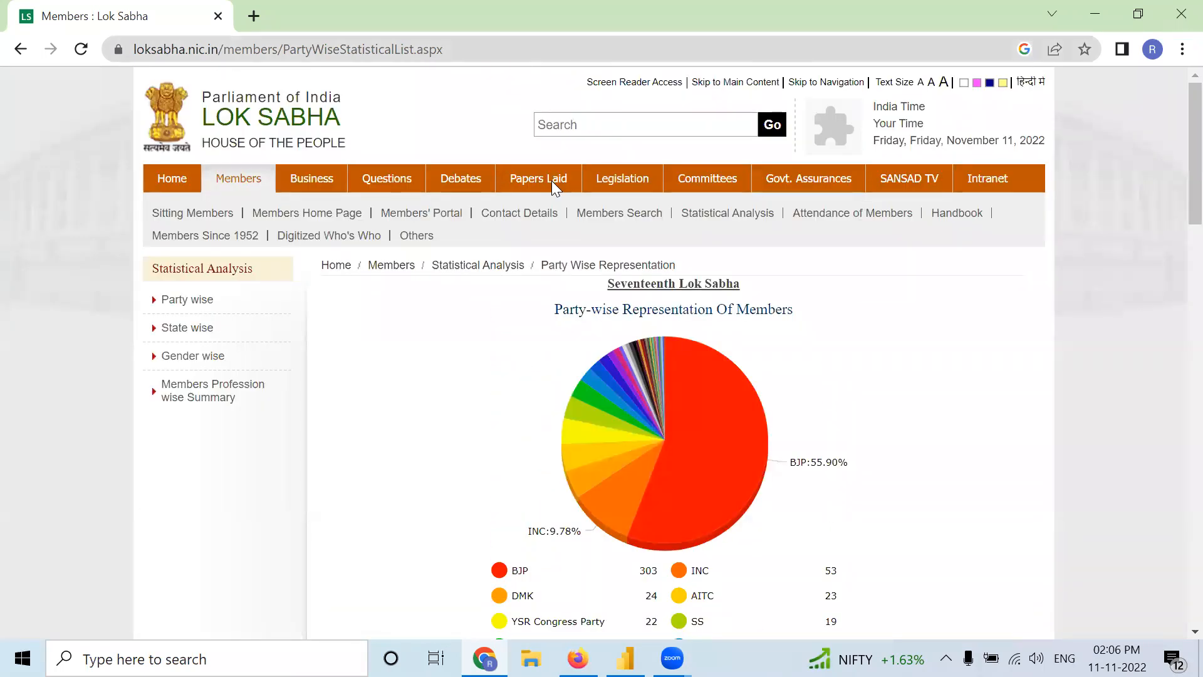
- Copy the web address of the party-wise statistics page and return to Power BI Desktop
drag(445, 49, 65, 50)
key(ctrl+c)
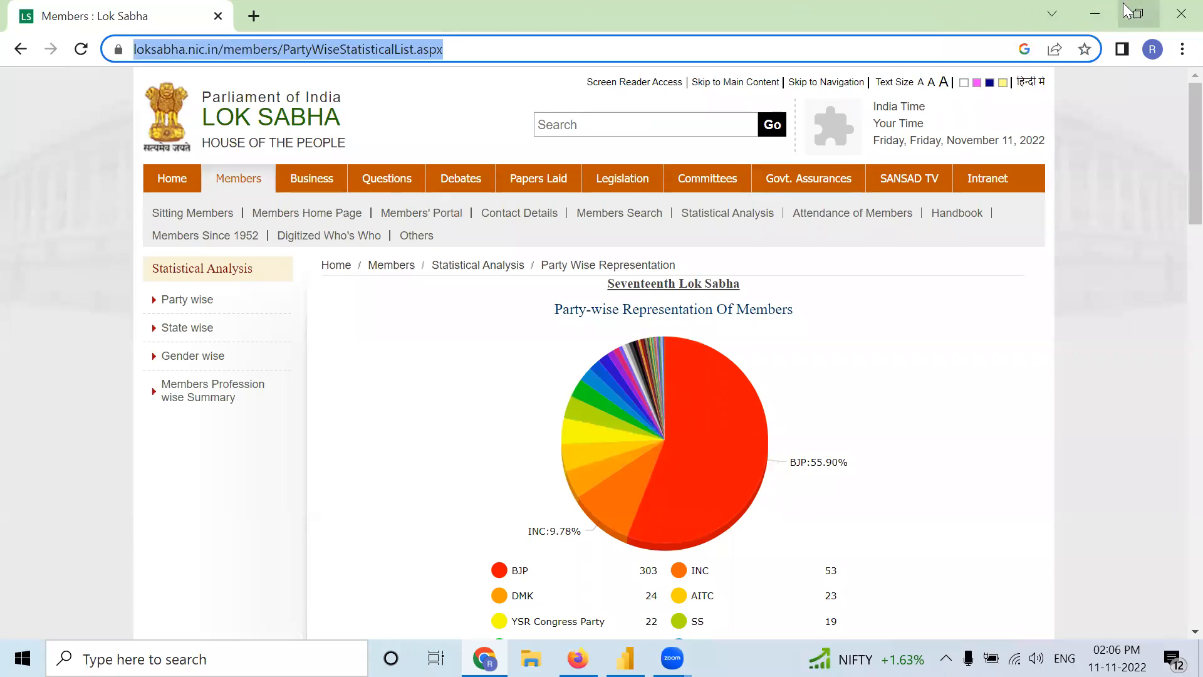
click(1103, 13)
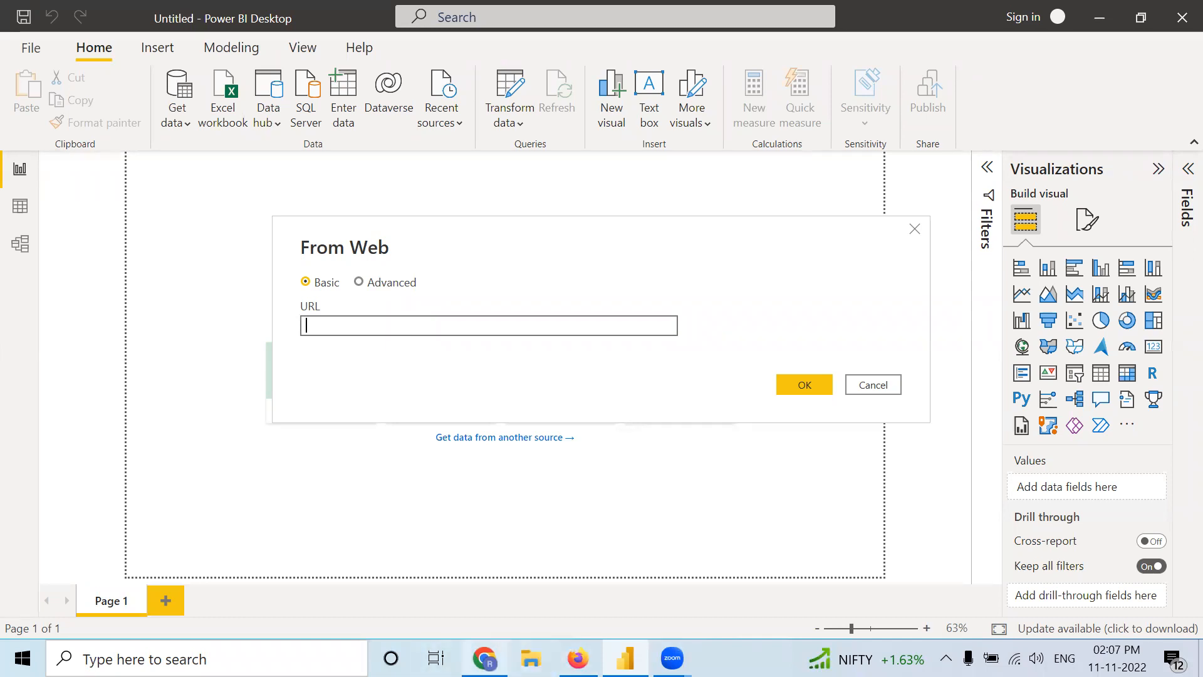
click(487, 658)
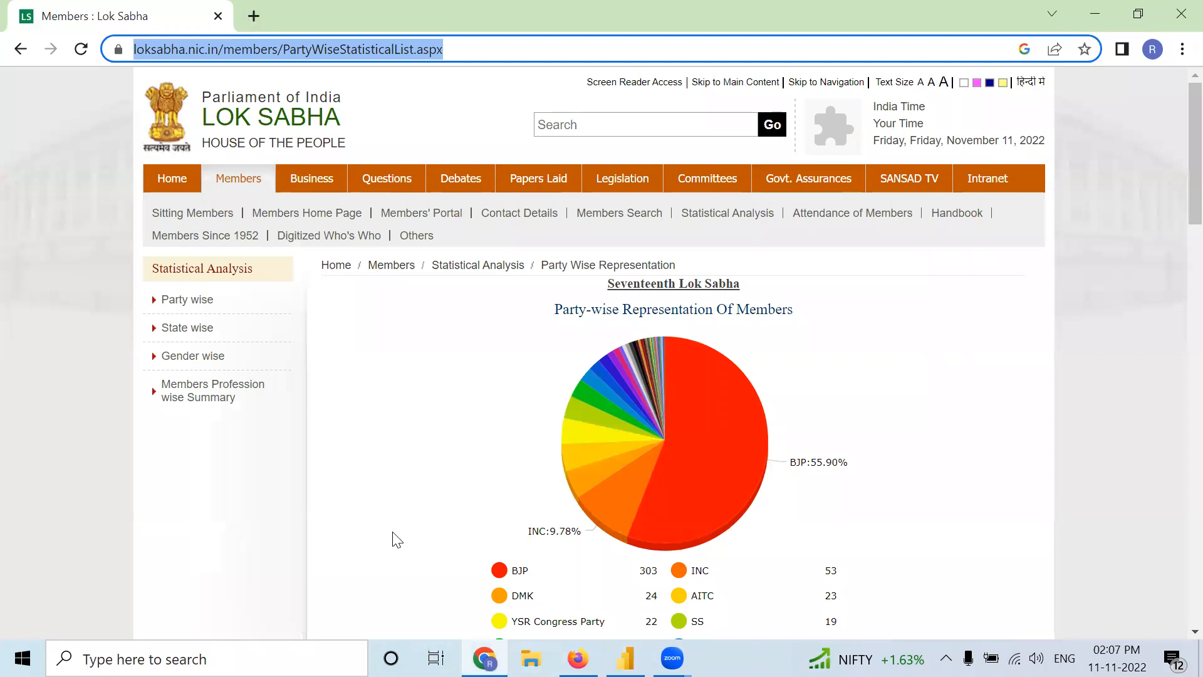
click(625, 658)
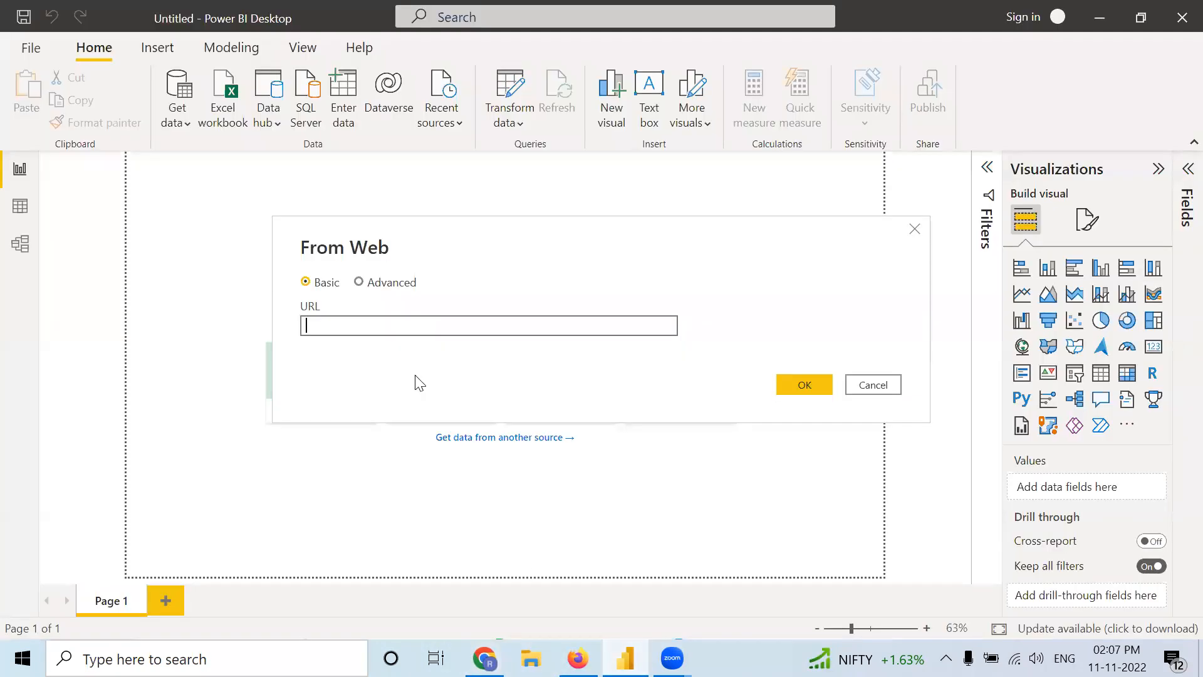
key(ctrl+v)
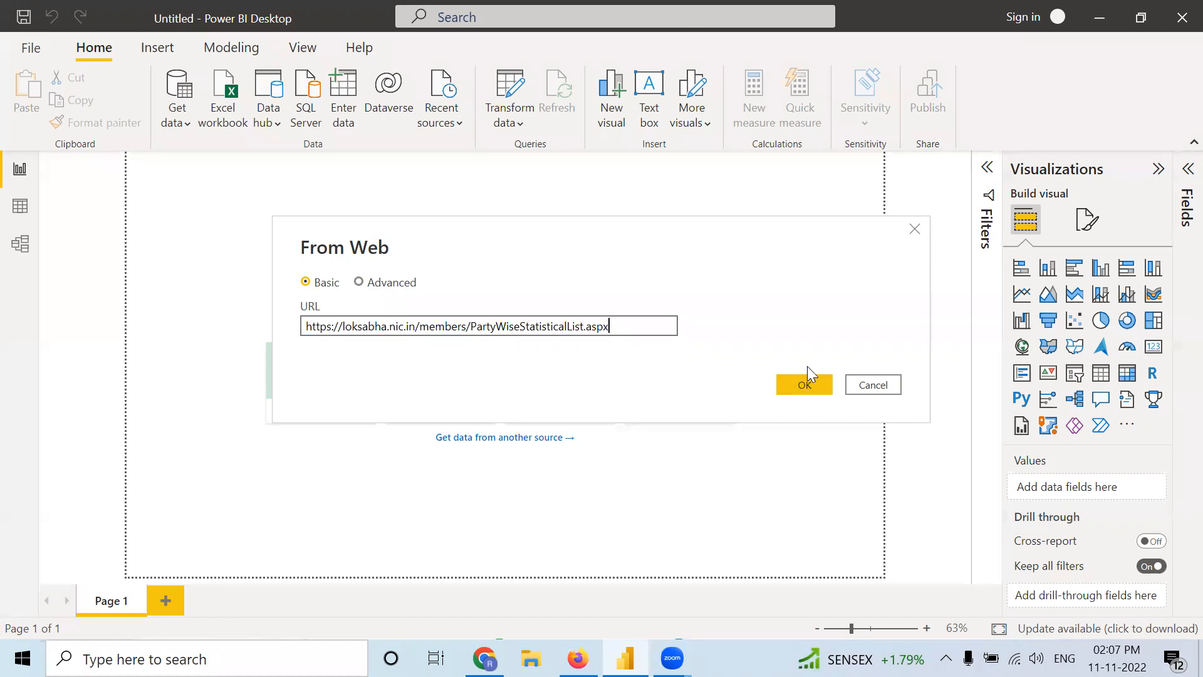
click(803, 387)
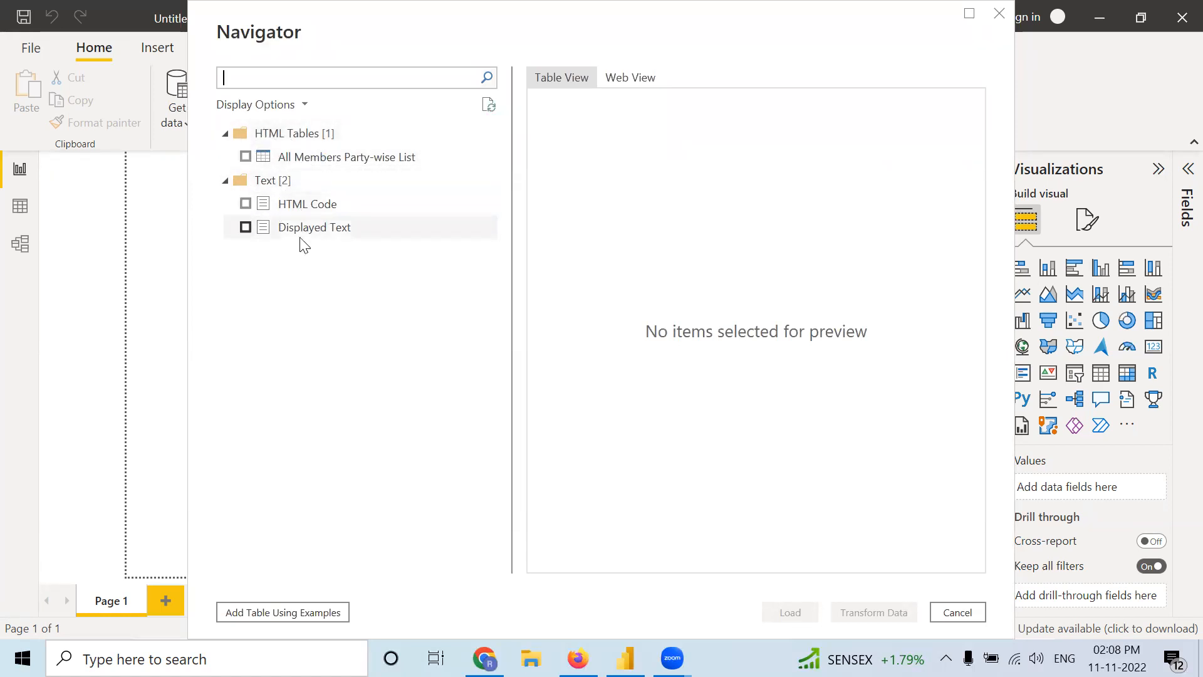
- Preview the All Members Party-wise List table against the source page in Chrome, and look at the HTML Code and Displayed Text entries
click(338, 161)
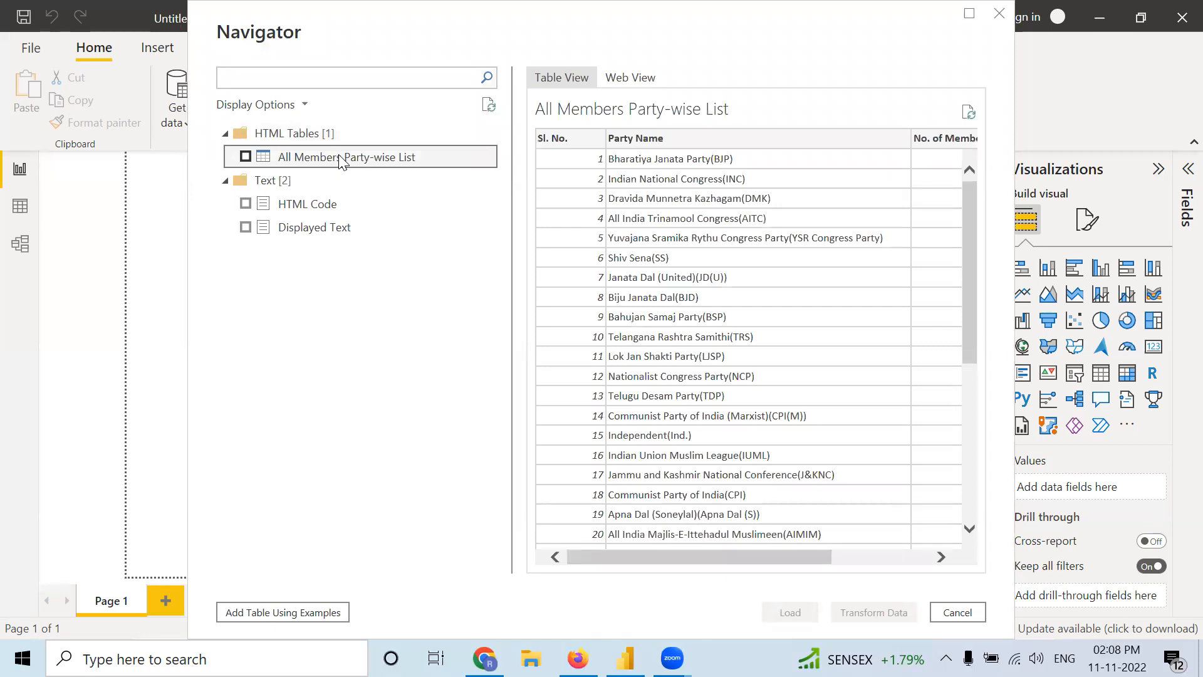
click(719, 557)
drag(719, 555, 840, 567)
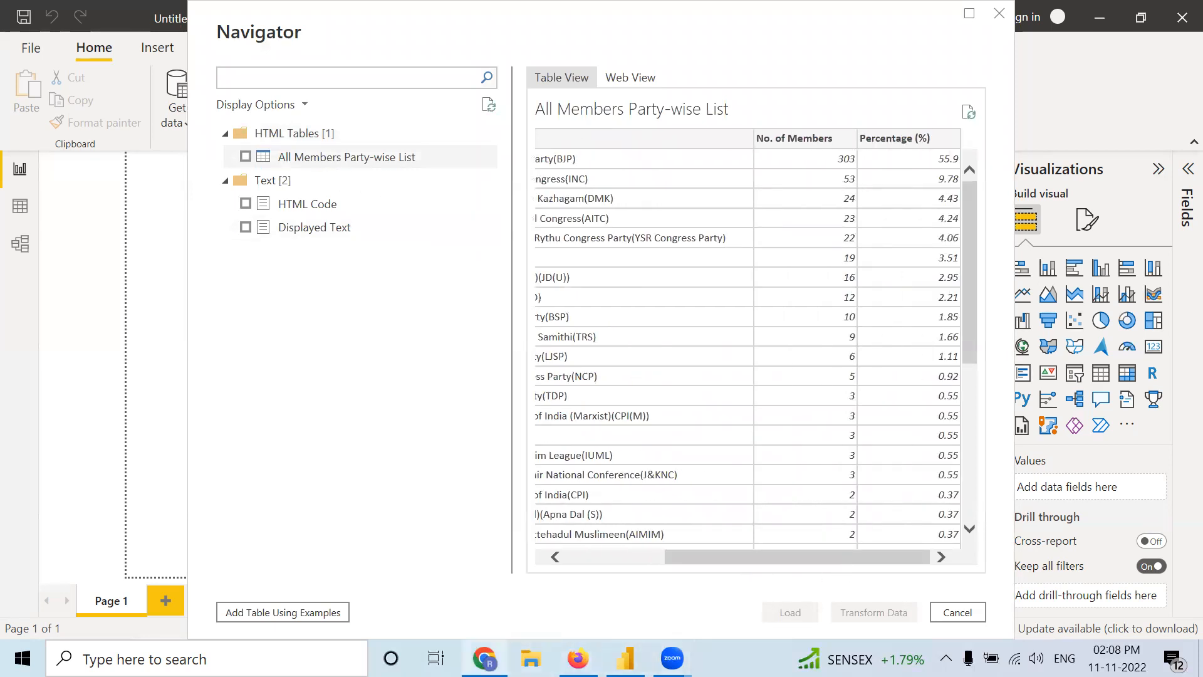
key(alt+Tab)
scroll(660, 465, down, 10)
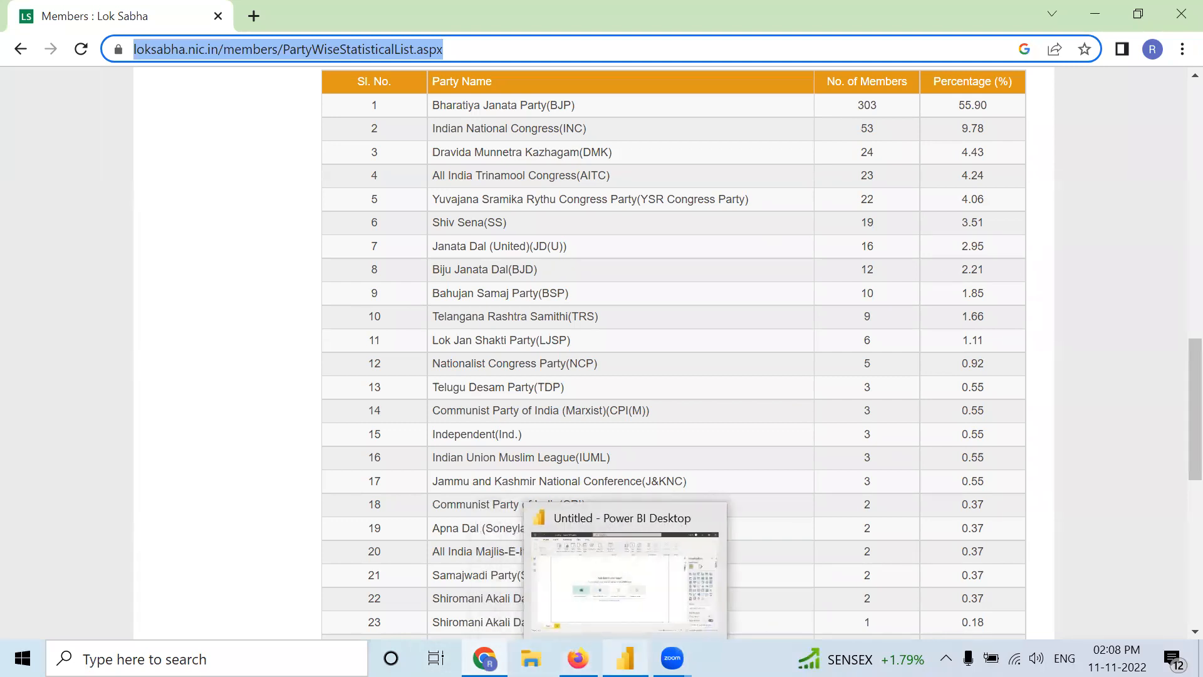
click(625, 658)
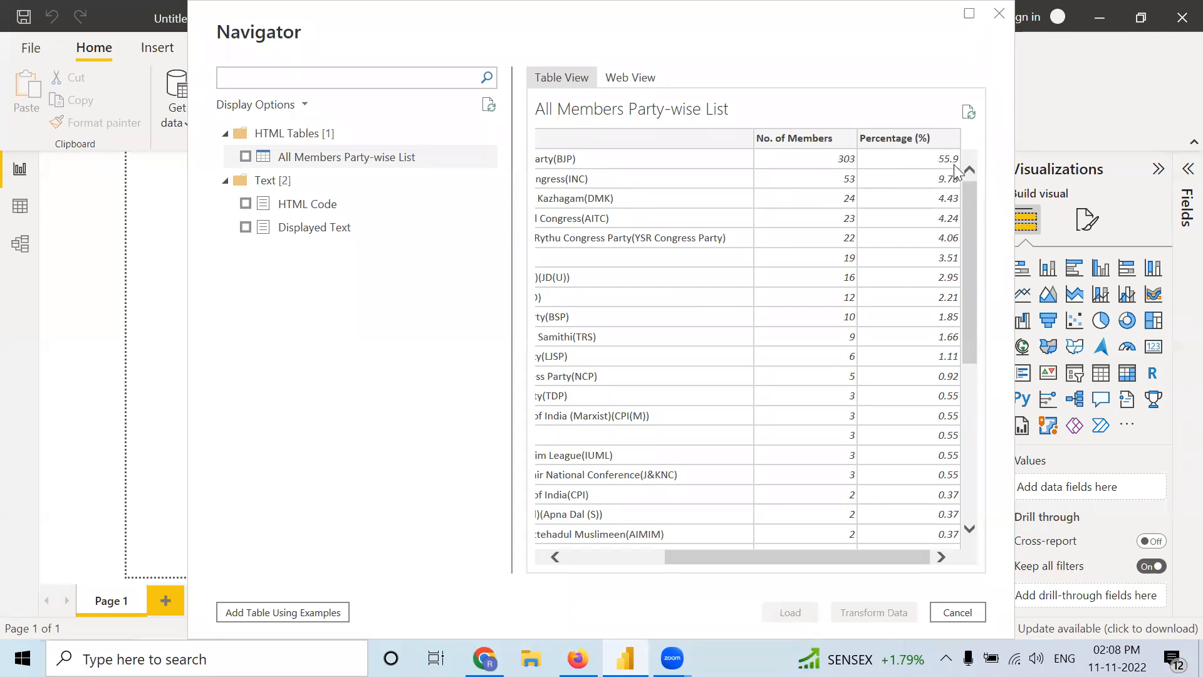
drag(790, 564, 678, 551)
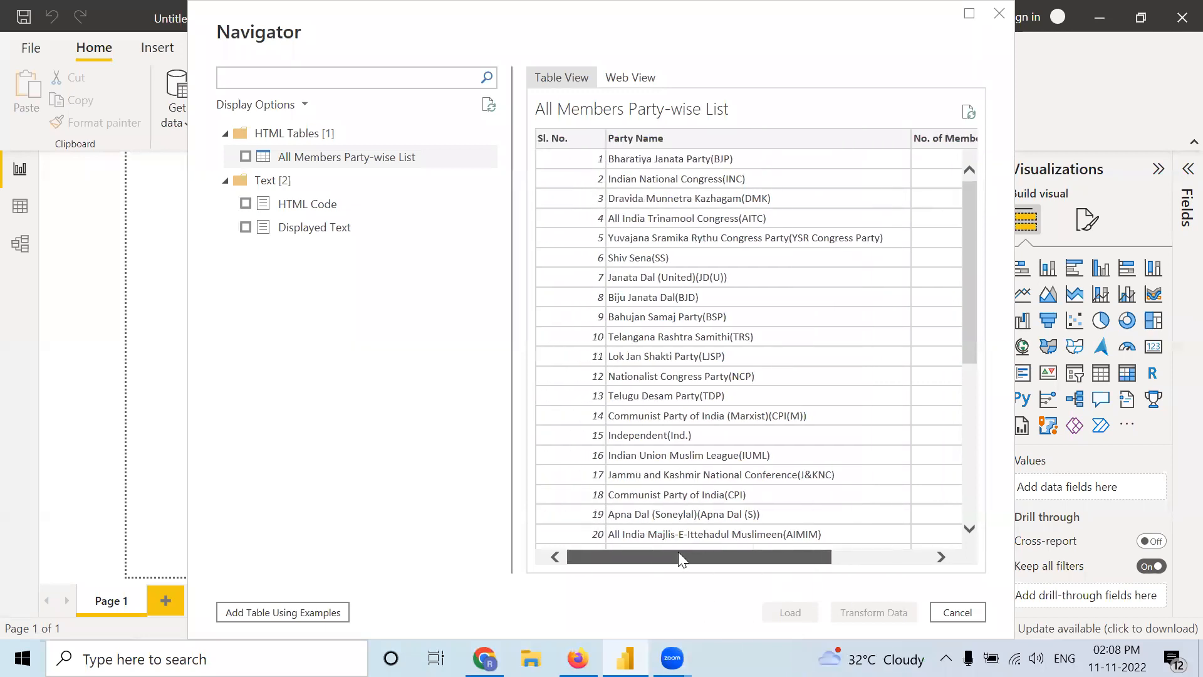
click(313, 207)
click(311, 235)
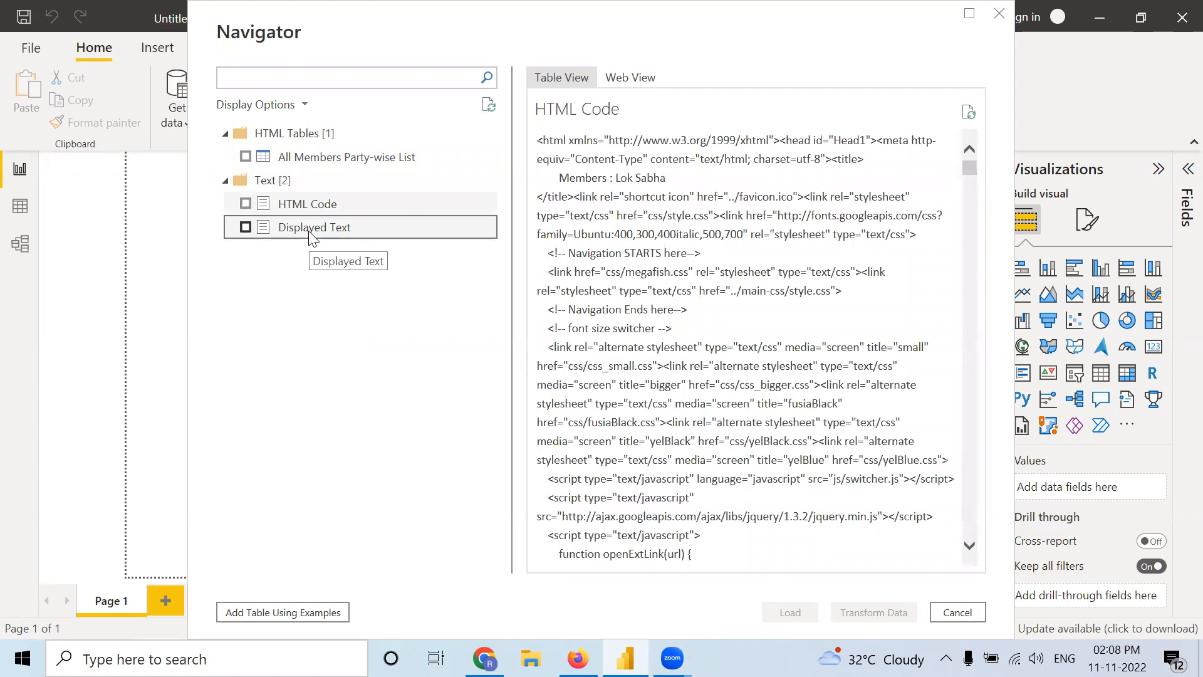
- Select the All Members Party-wise List table and load it into the report
click(290, 160)
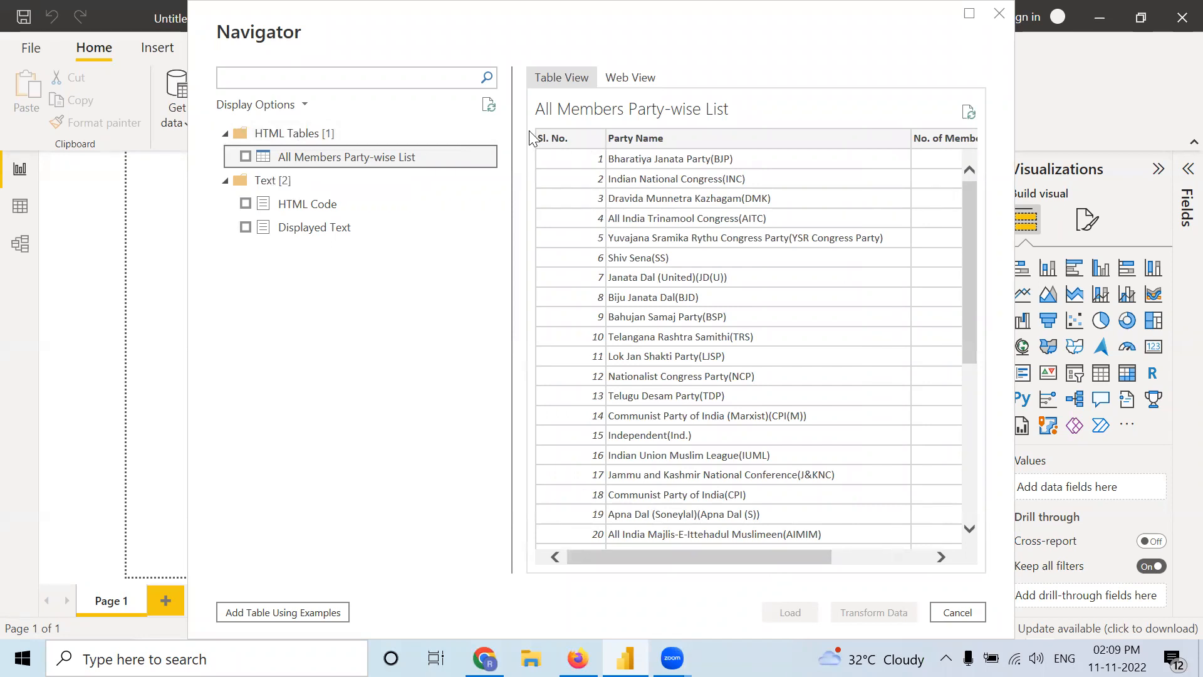
click(245, 157)
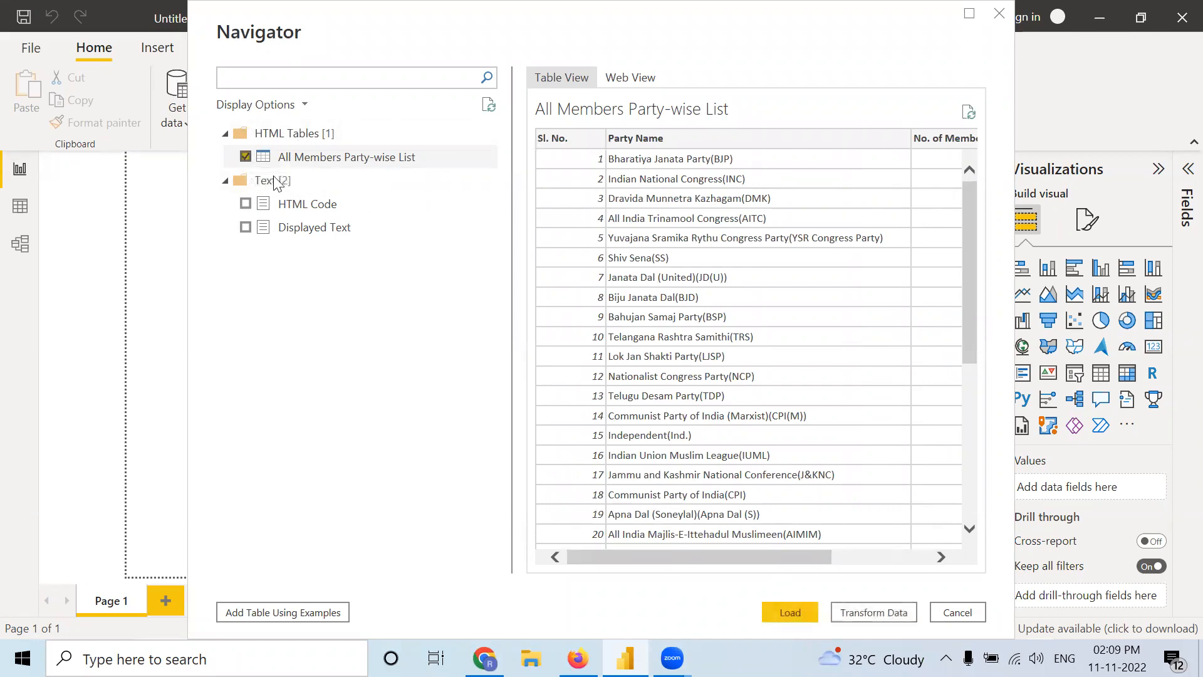
click(807, 612)
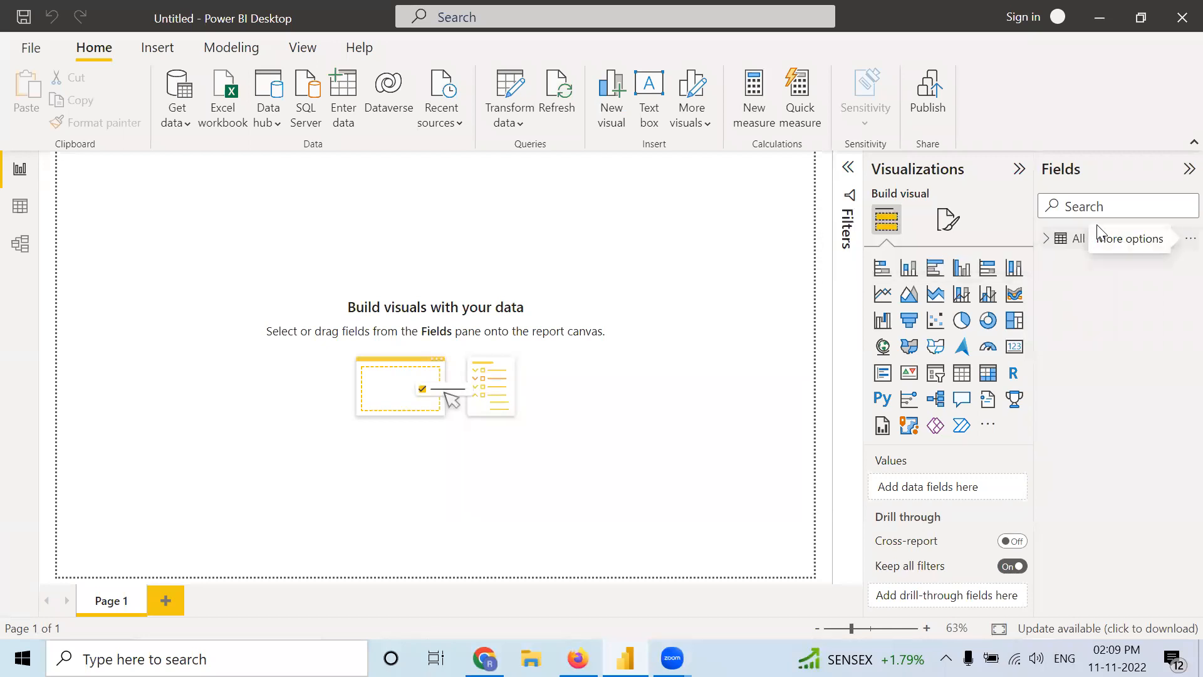
- Expand the All Members Party-wise List fields and compare the loaded rows in Data view with the source page in Chrome
click(1045, 244)
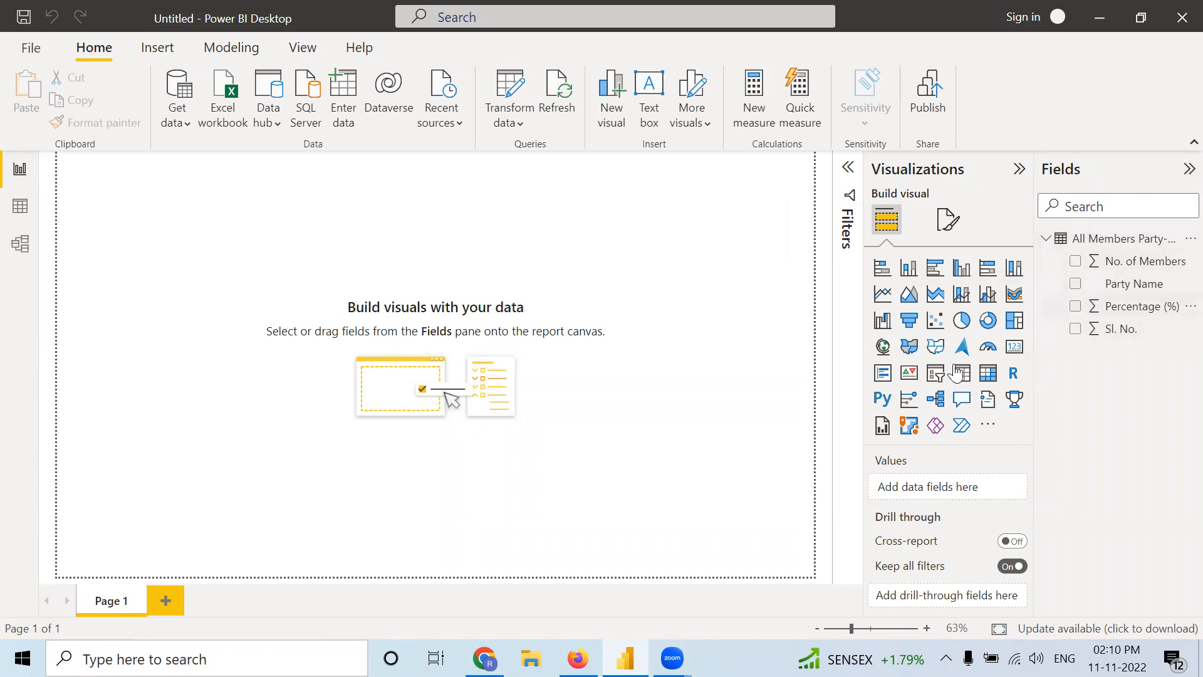
click(496, 648)
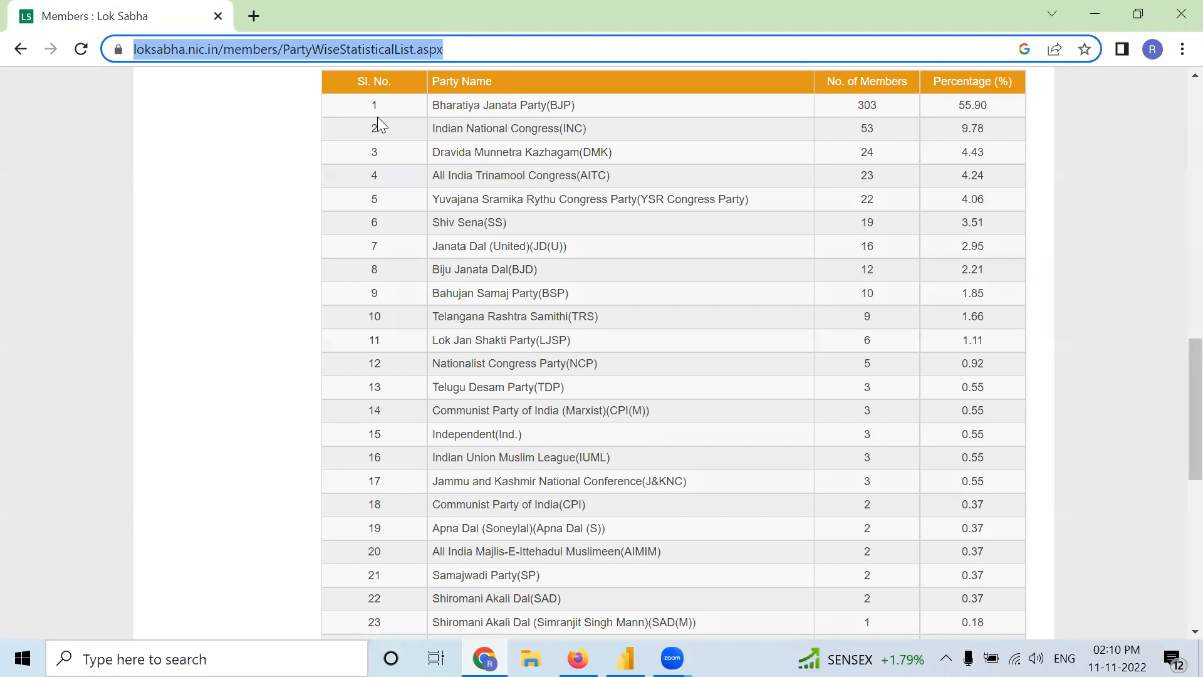
click(963, 89)
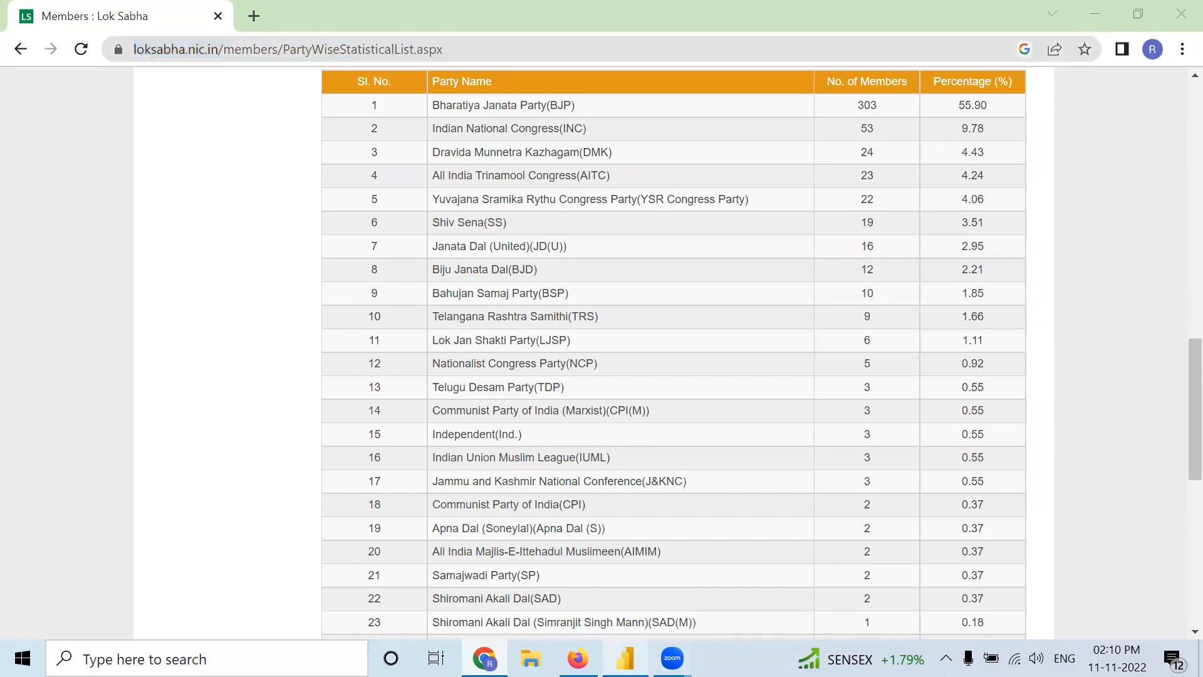
click(626, 657)
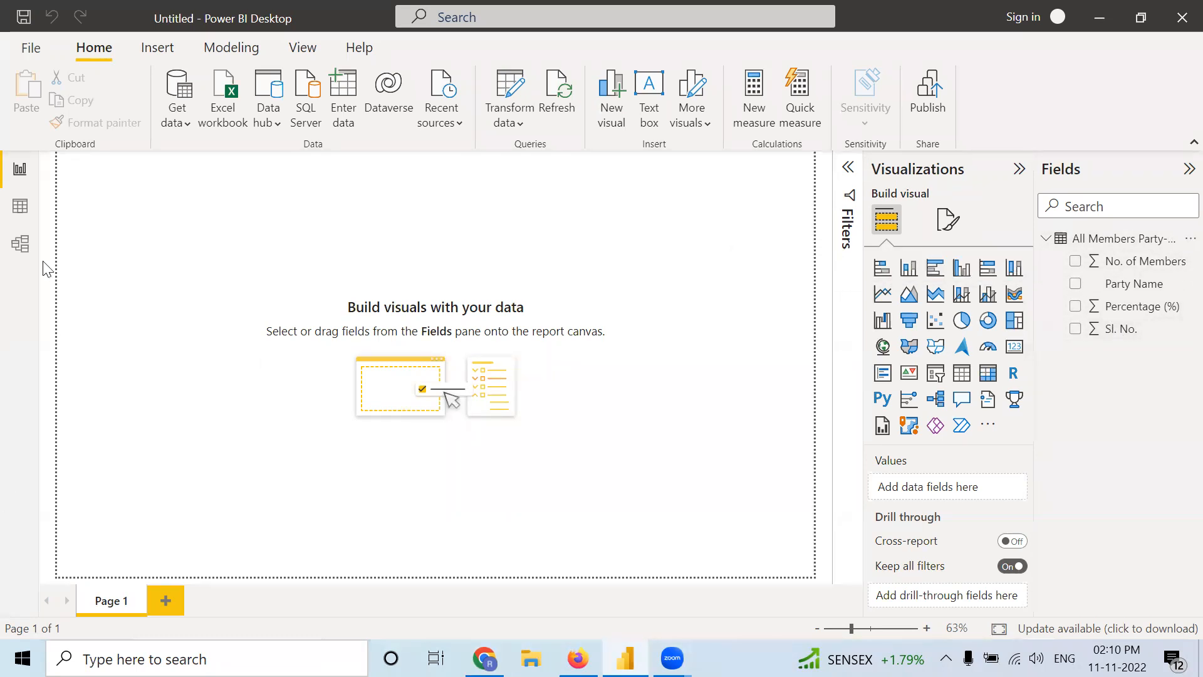
click(19, 208)
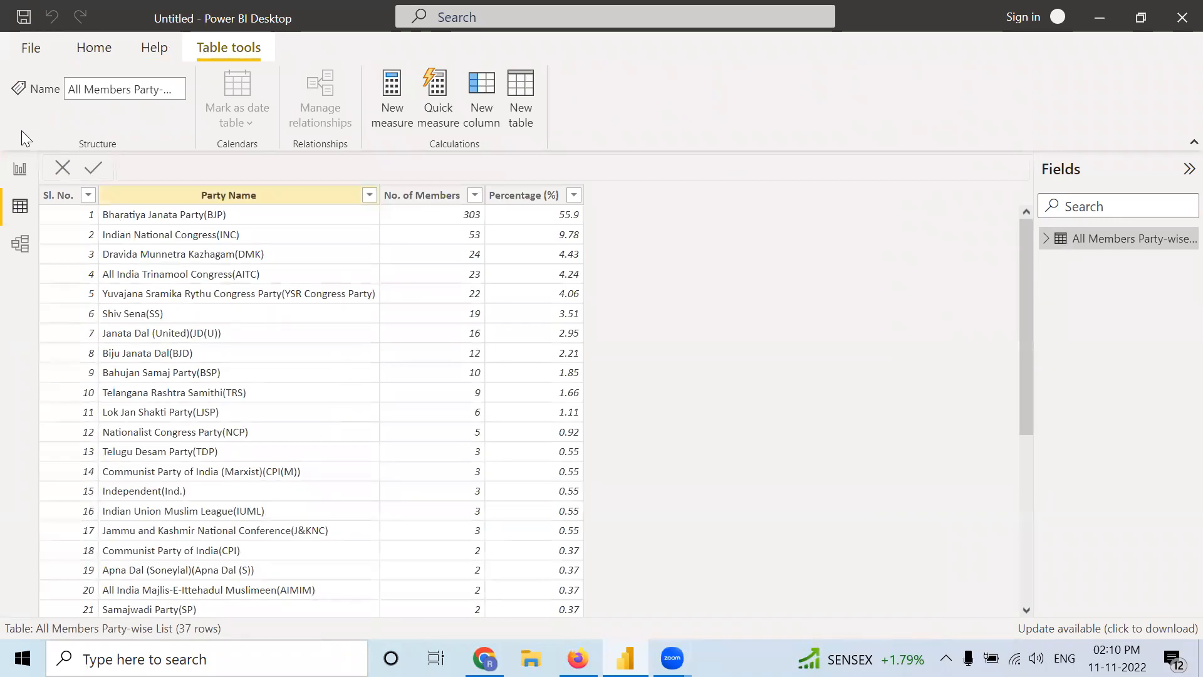
click(19, 171)
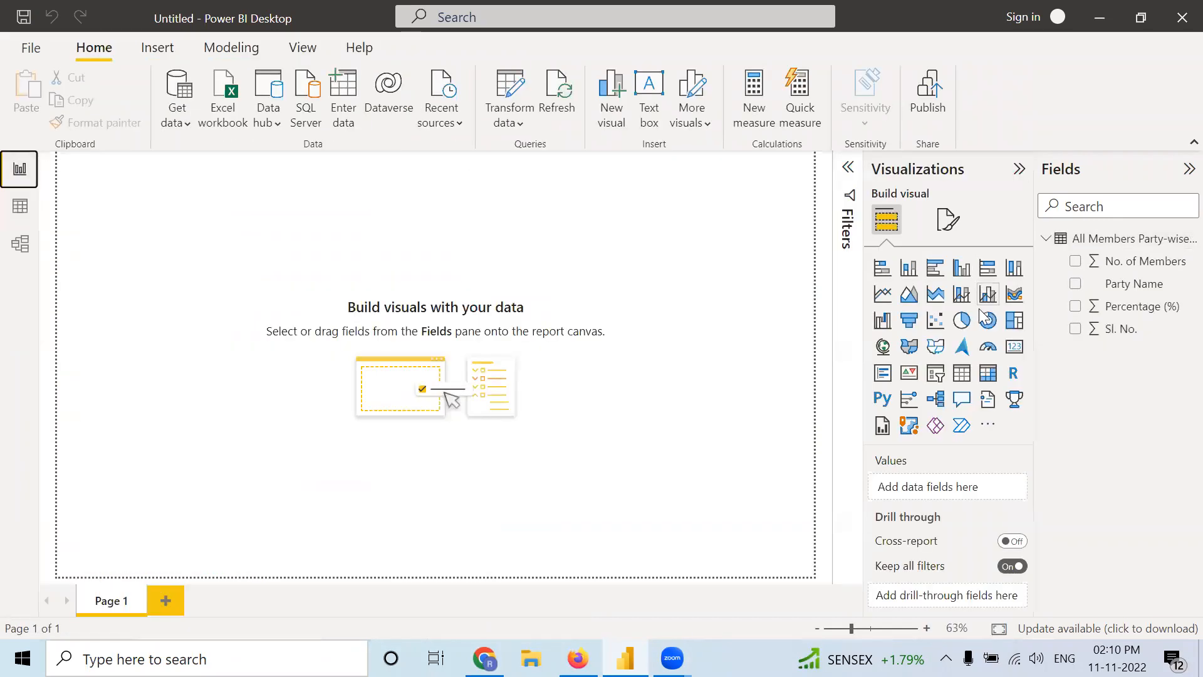
- Add a pie chart to the report page, enlarge it, and assign Party Name as the legend and No. of Members as the values
click(962, 320)
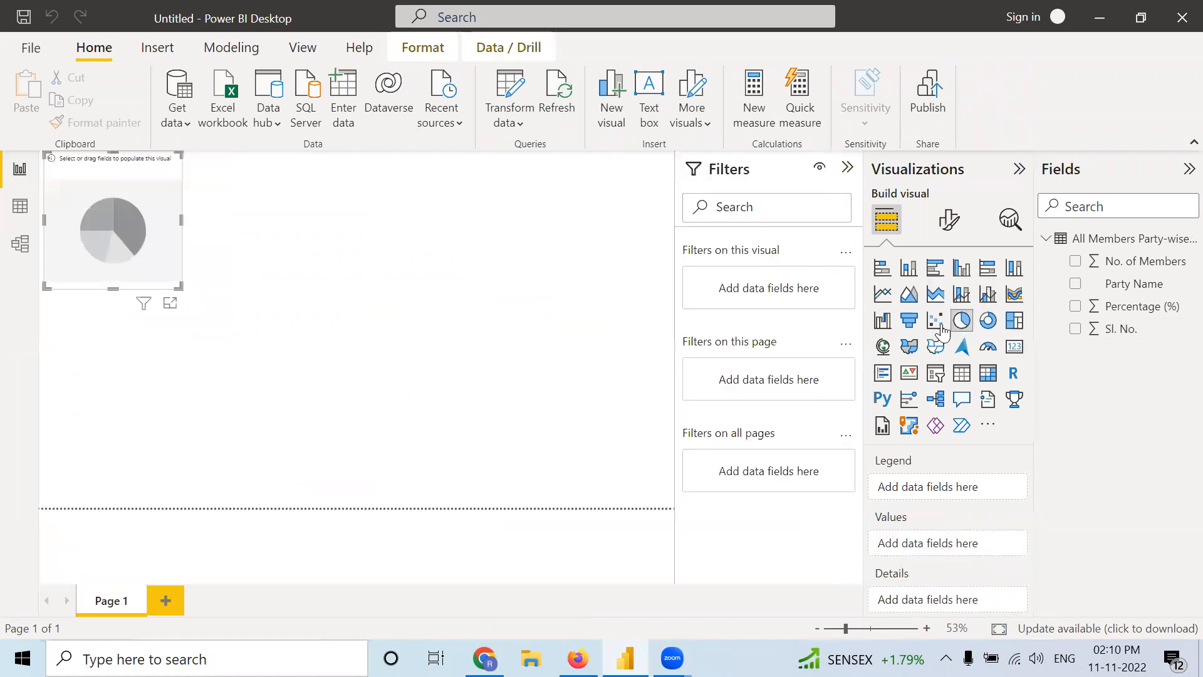
drag(178, 284, 479, 481)
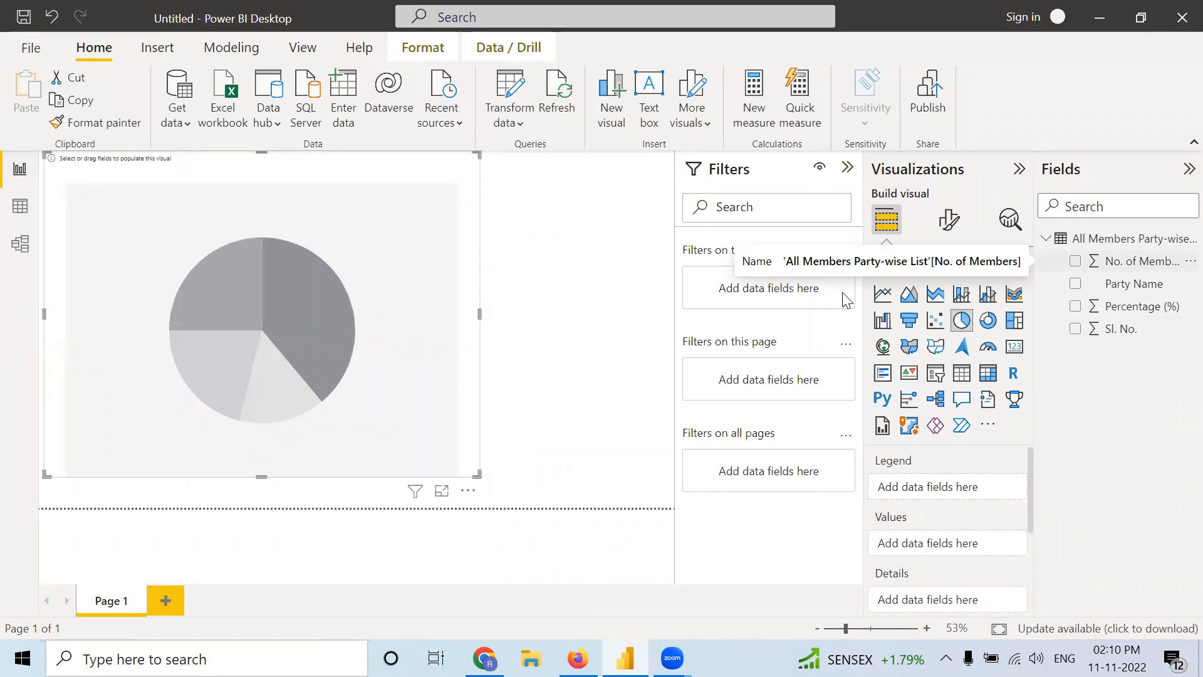
click(484, 658)
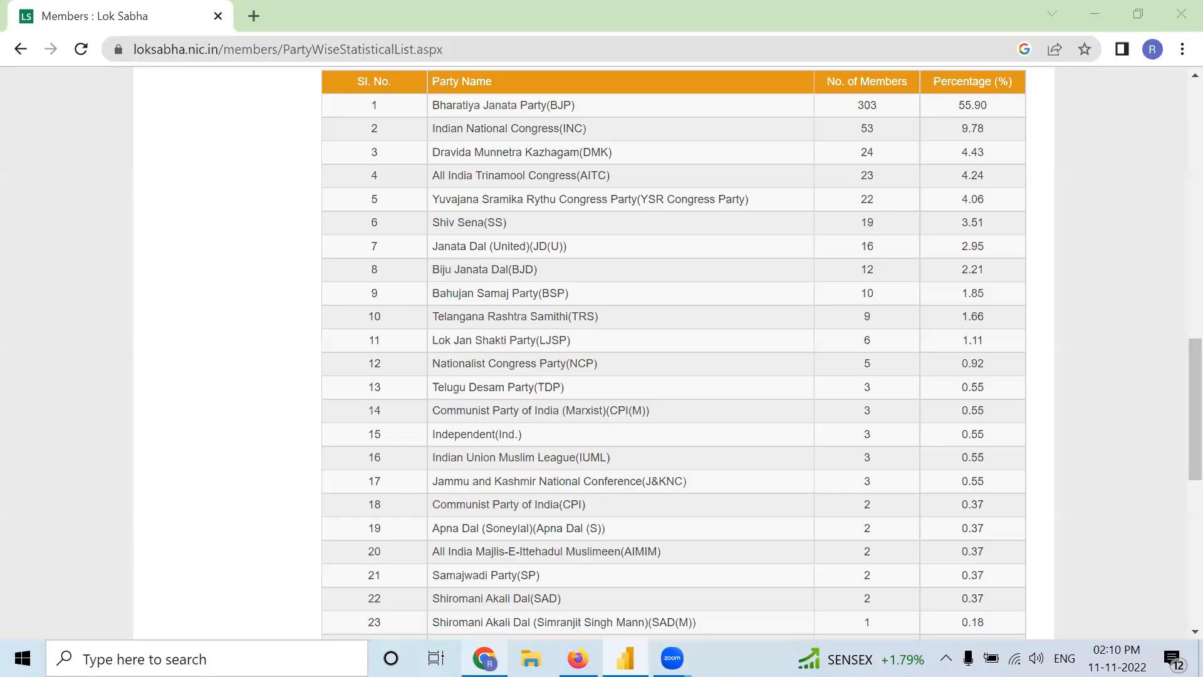
scroll(532, 298, up, 10)
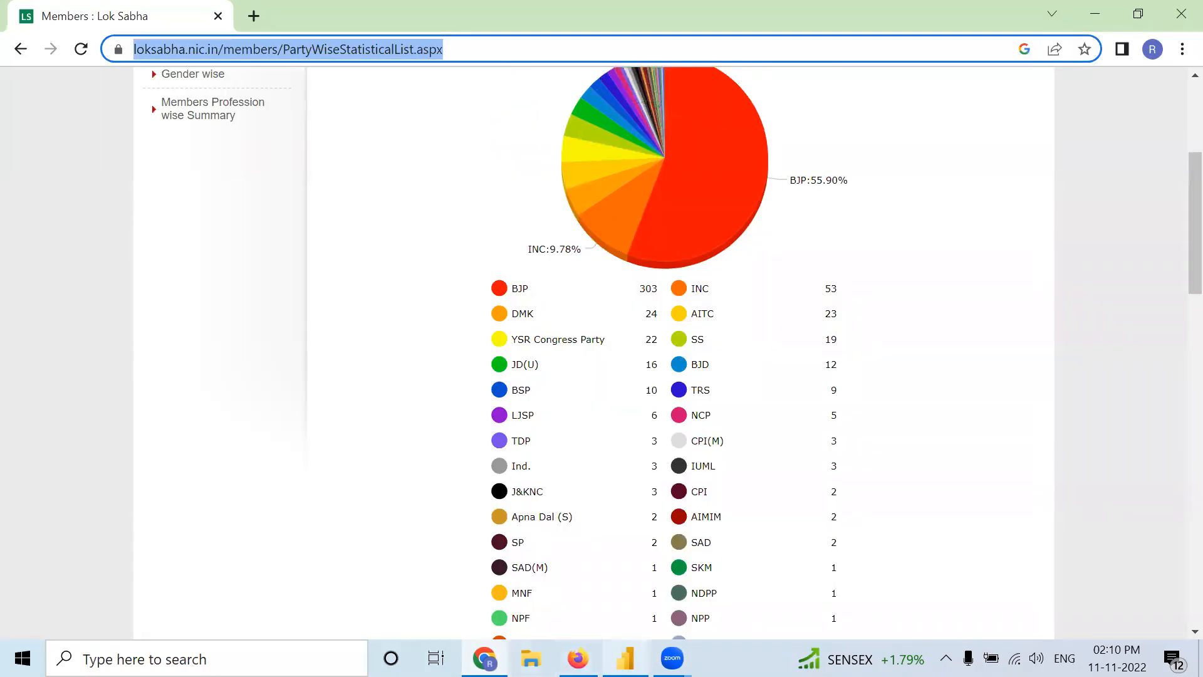
click(625, 658)
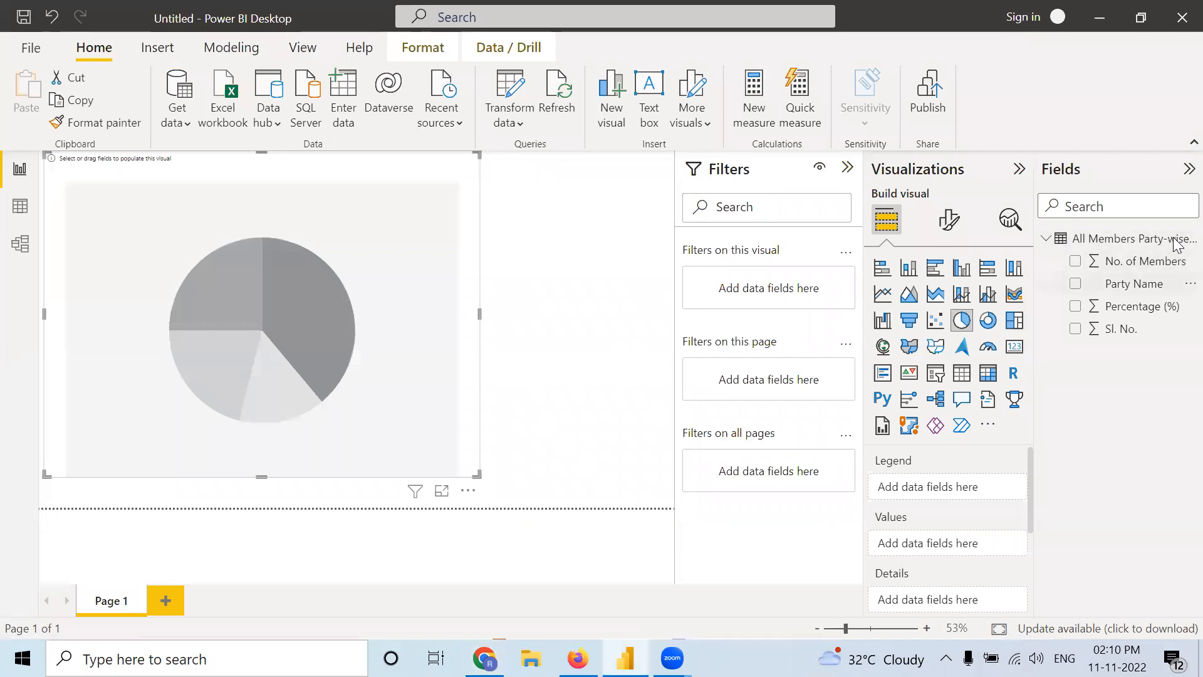
drag(1090, 290, 977, 496)
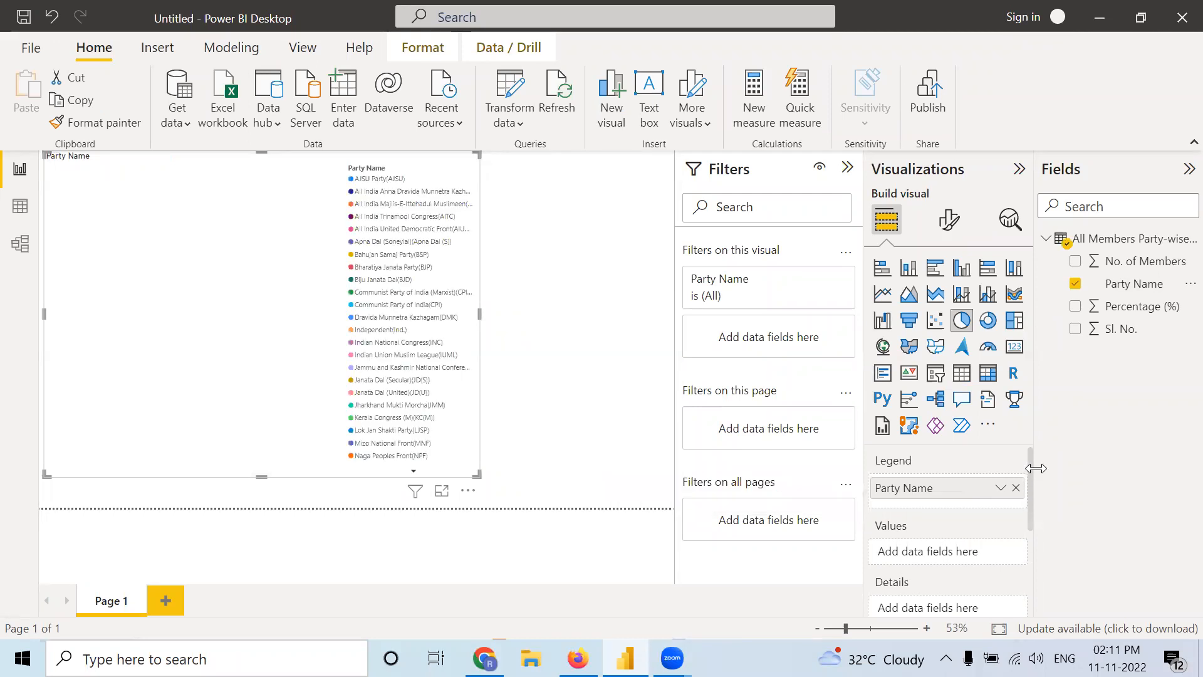
drag(1128, 260, 981, 548)
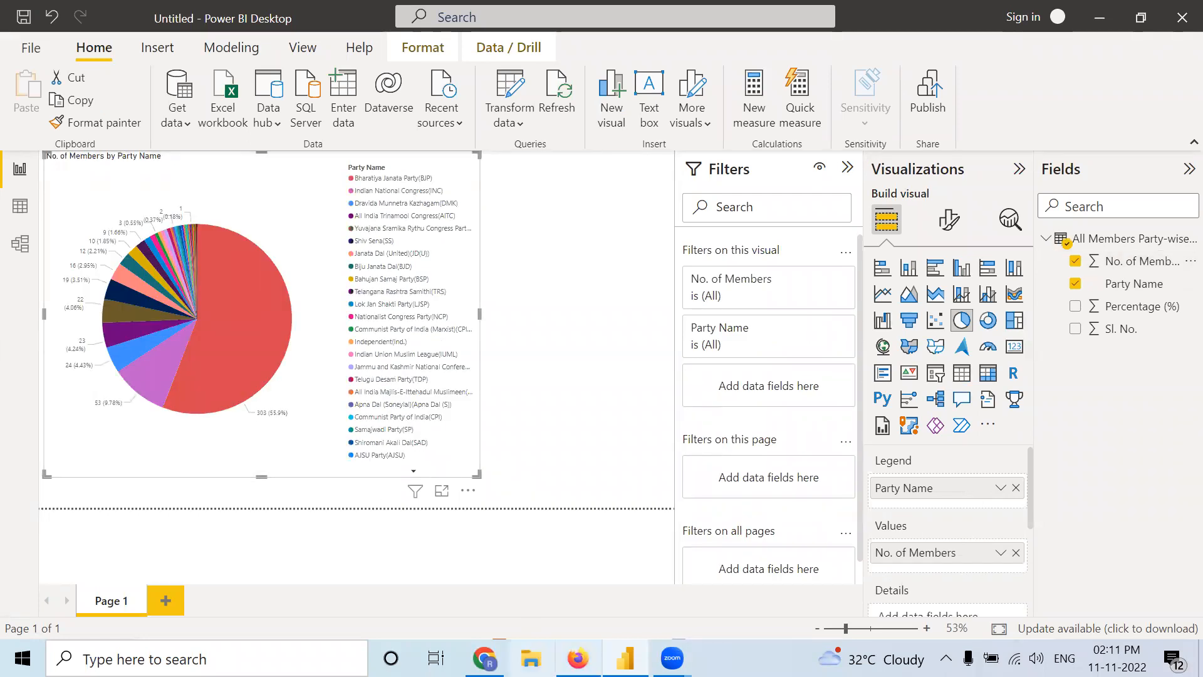
- Compare the pie chart with the party-wise chart on the Lok Sabha page in Chrome, and enlarge it slightly in Power BI Desktop
click(483, 658)
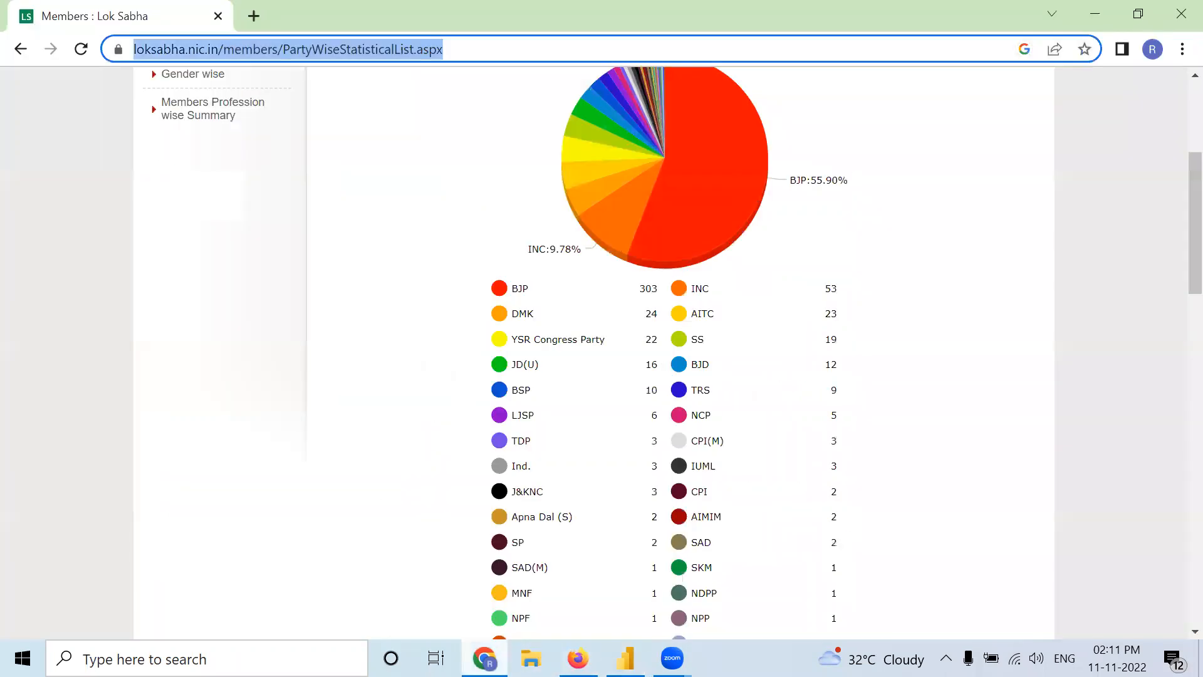
scroll(568, 349, up, 4)
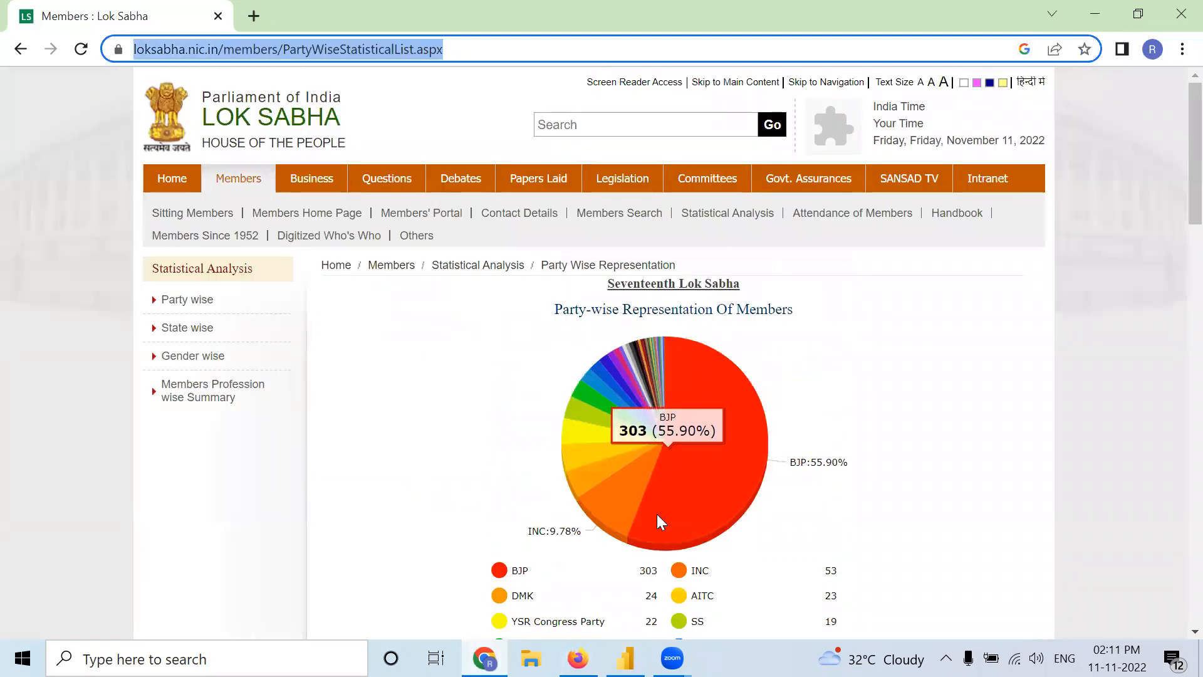
click(625, 658)
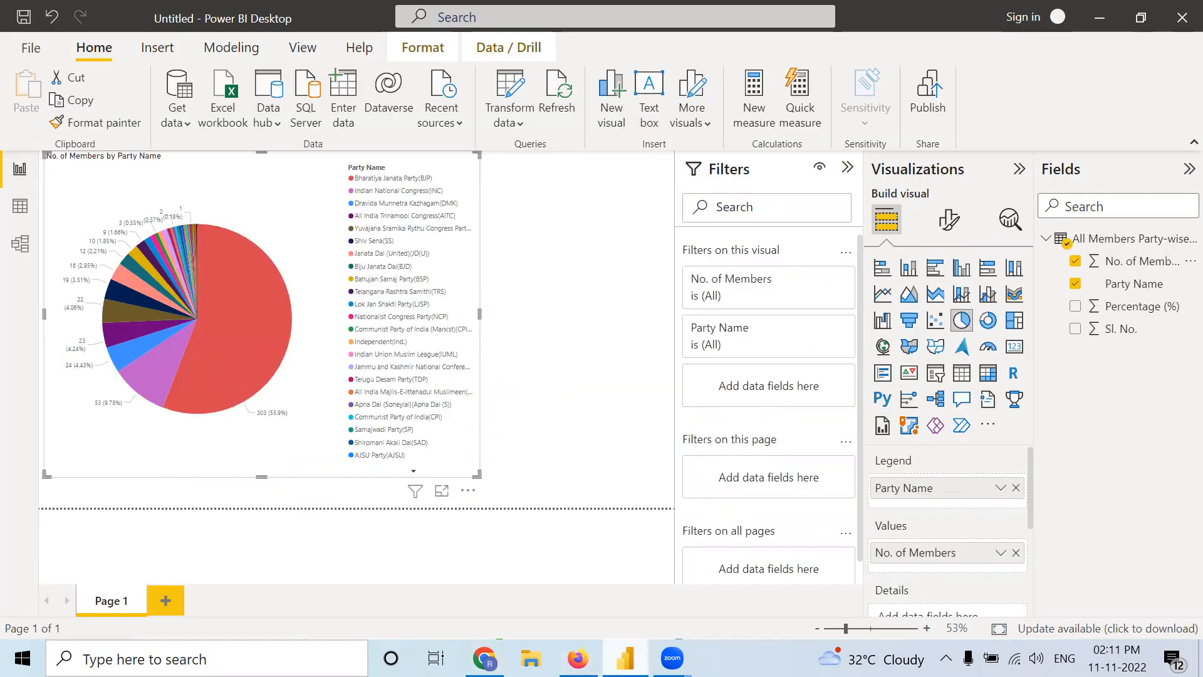
click(625, 658)
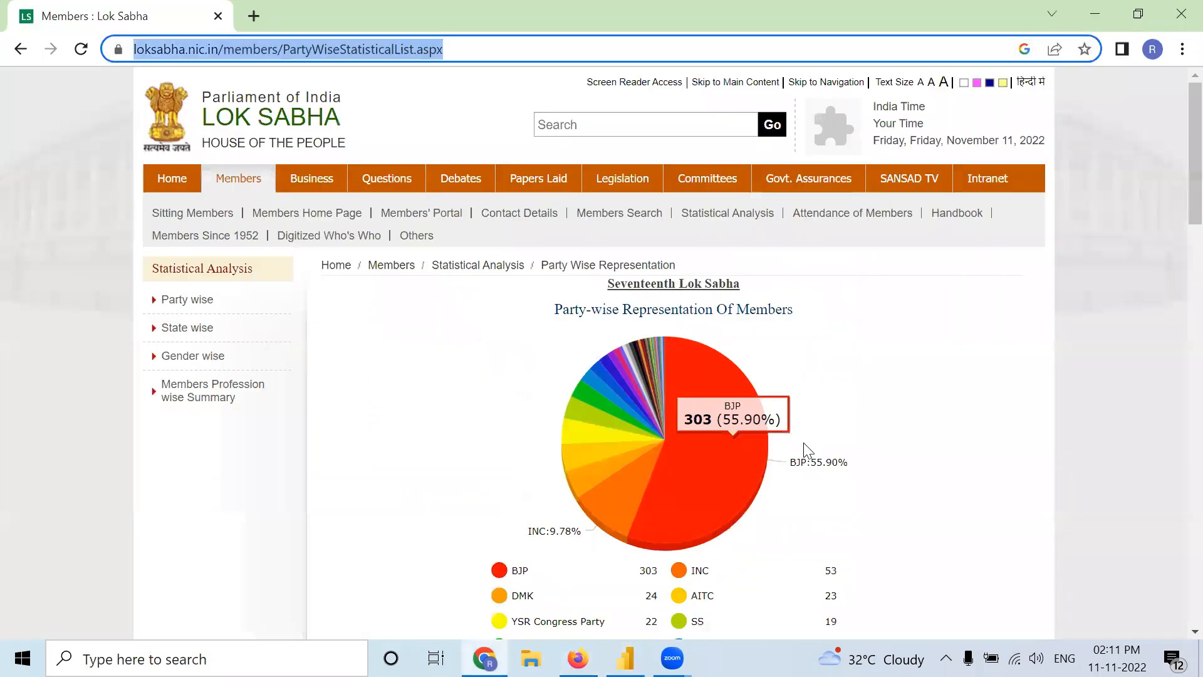
key(alt+Tab)
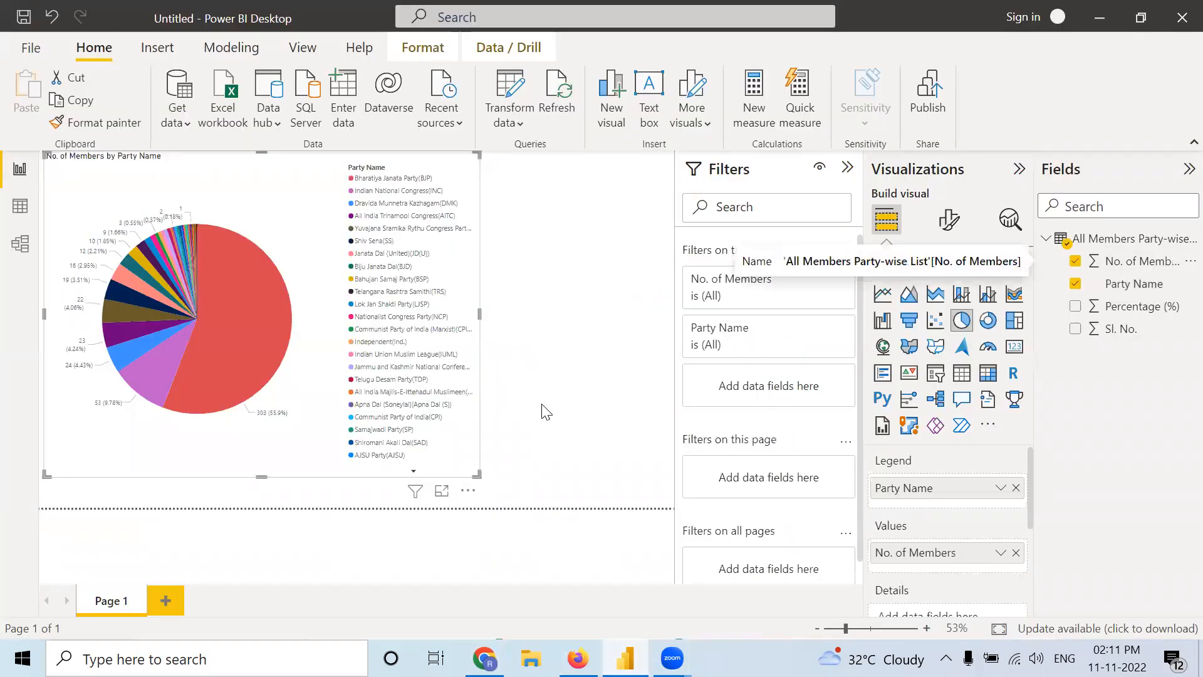
drag(480, 475, 507, 490)
click(590, 437)
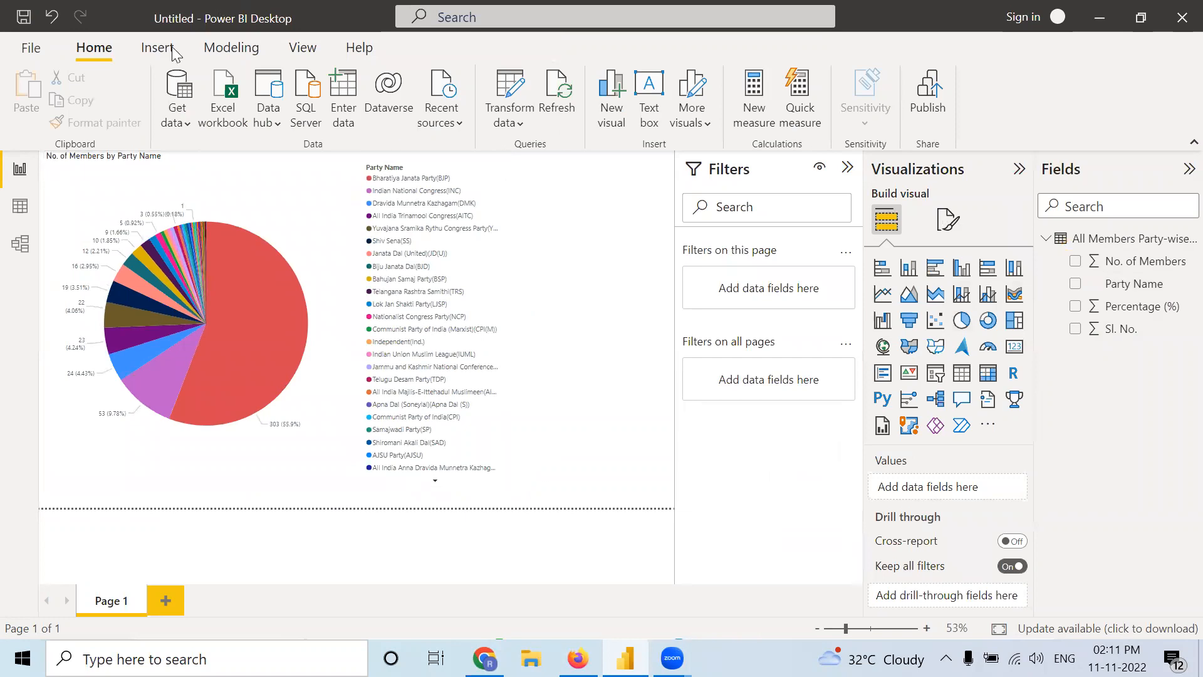
- Open yoshops.com in a new Chrome tab and look through its Featured Products listing
click(484, 658)
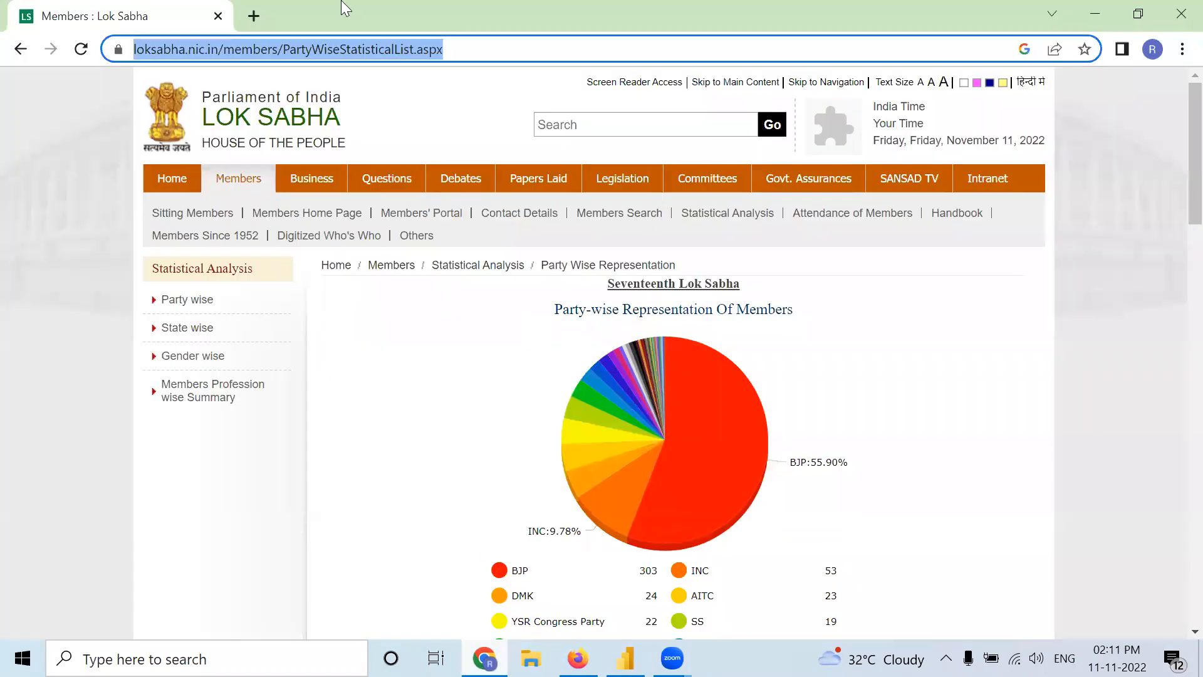
click(248, 18)
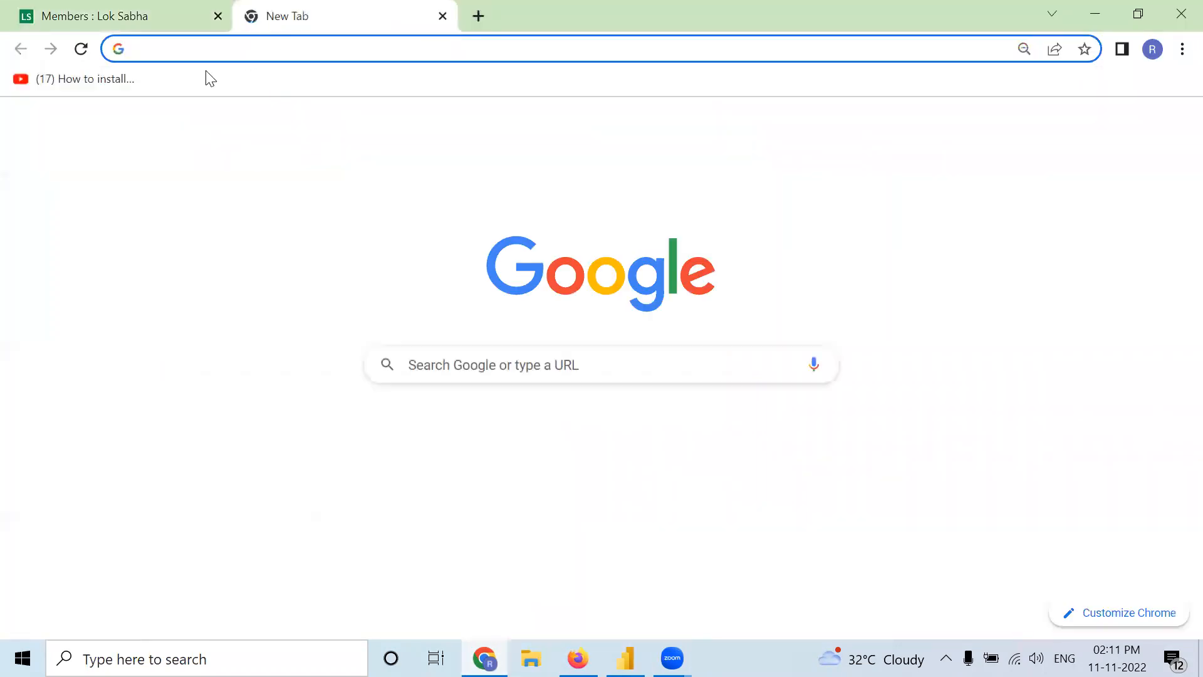
click(422, 432)
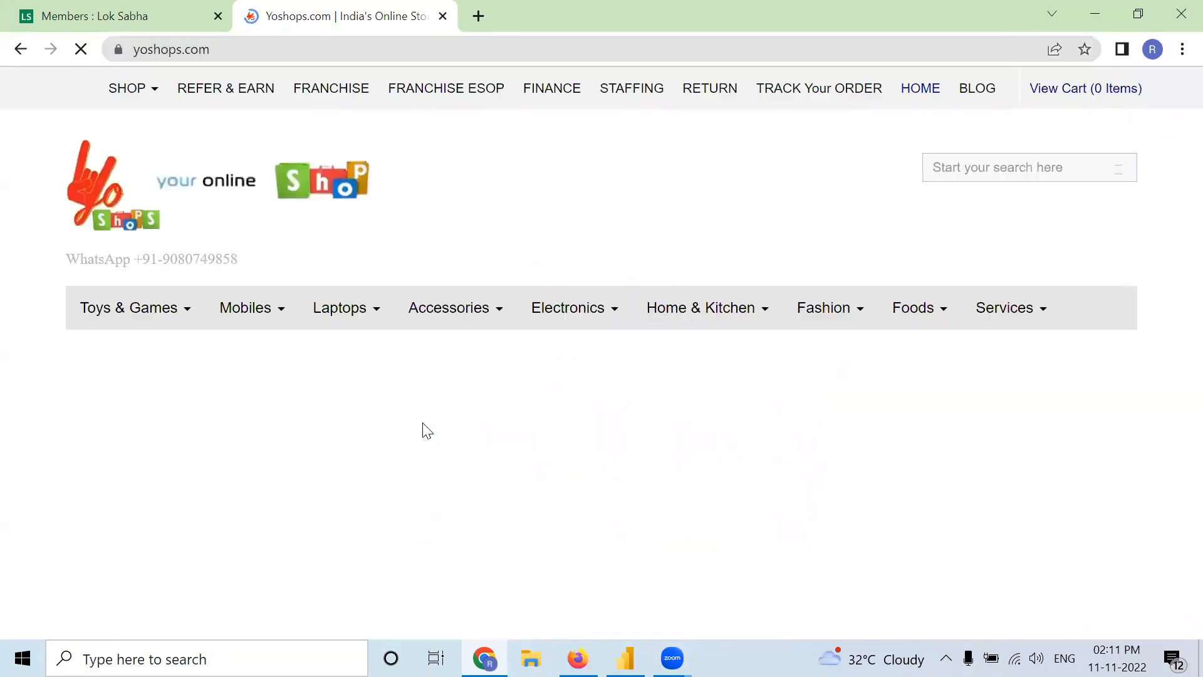
scroll(414, 166, down, 4)
scroll(415, 166, down, 6)
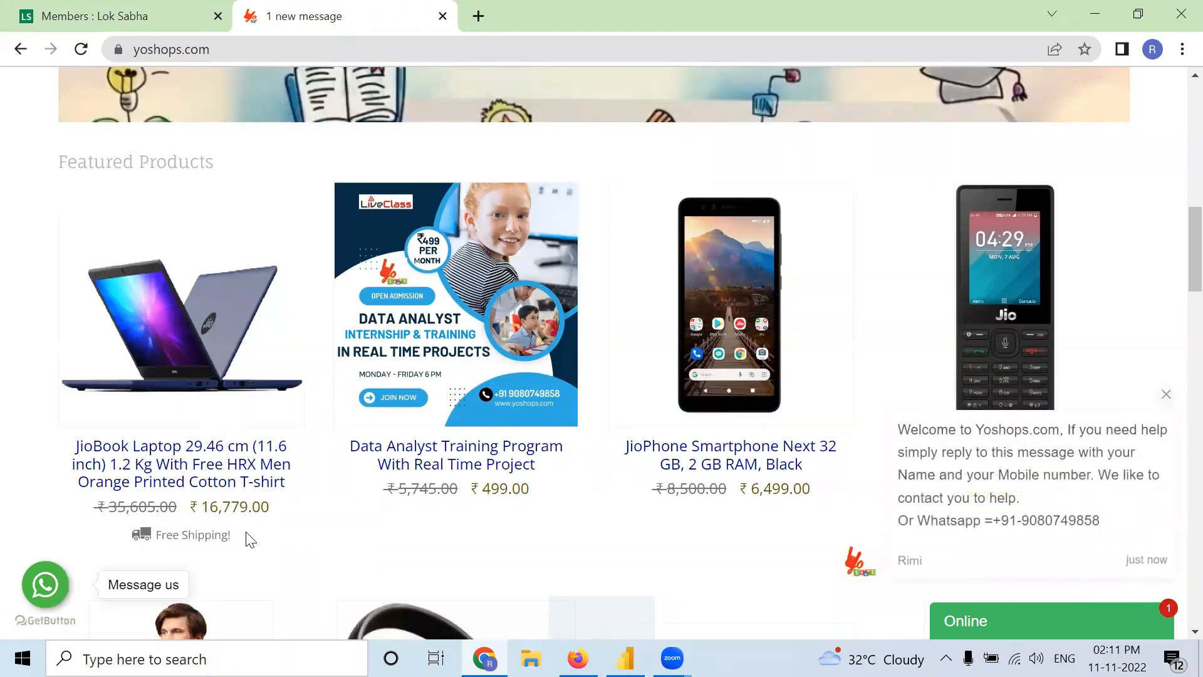
scroll(318, 469, down, 6)
scroll(318, 469, down, 9)
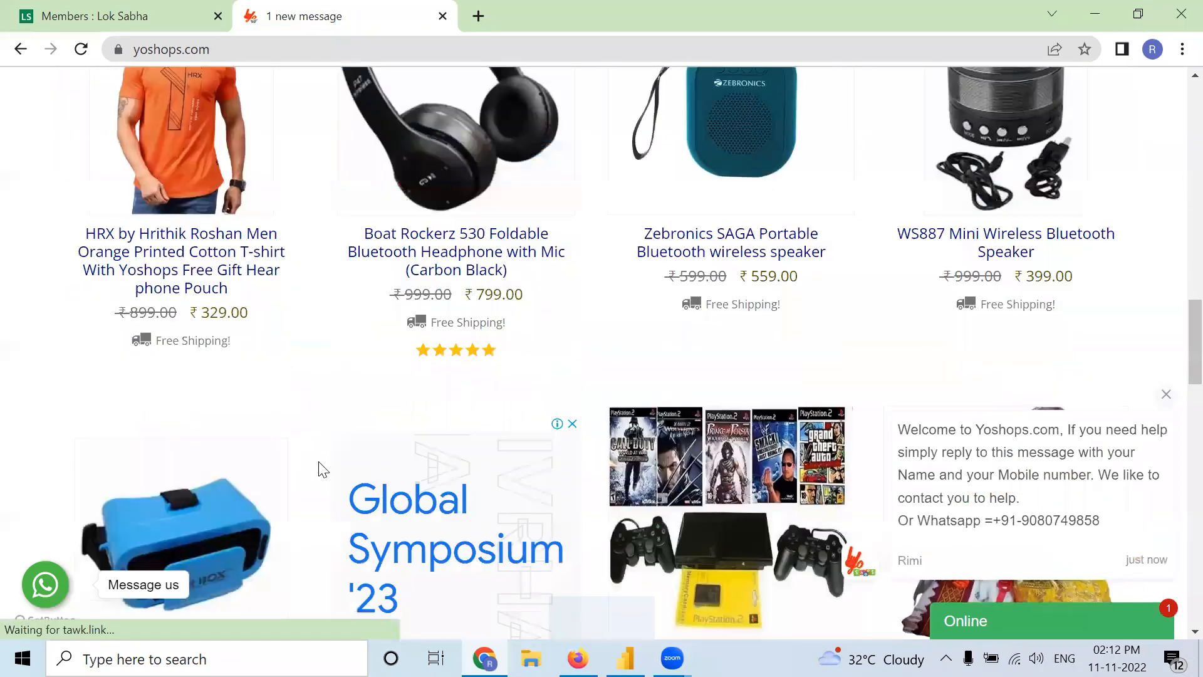
scroll(210, 236, up, 12)
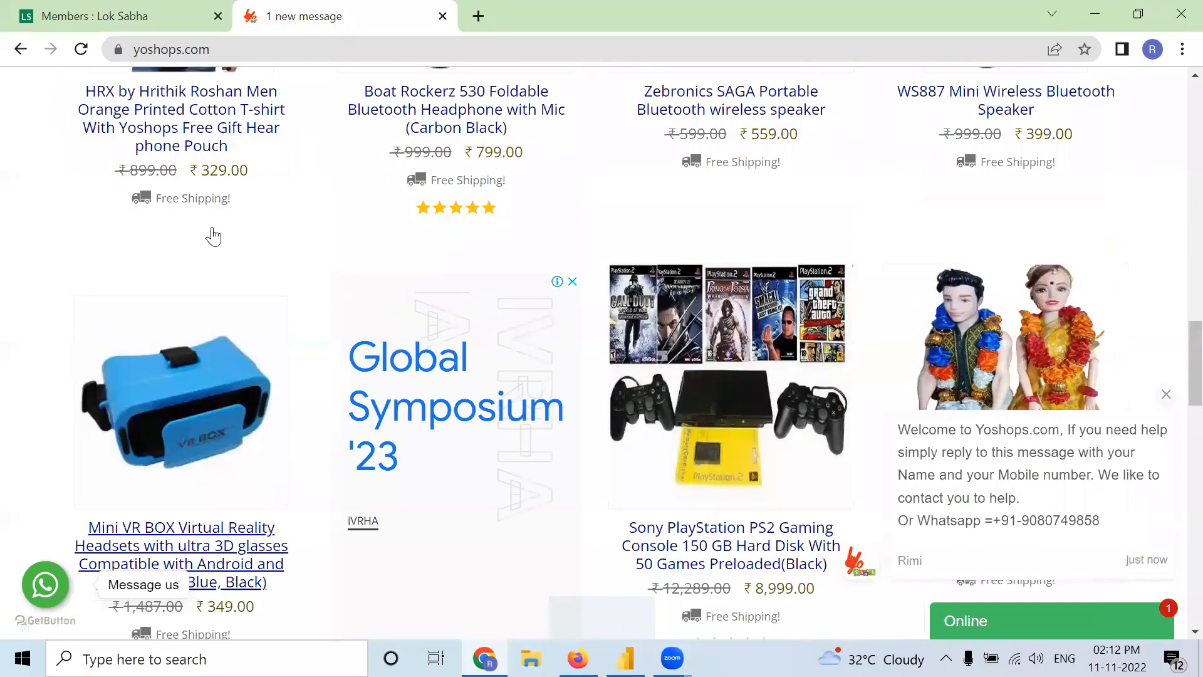
click(178, 52)
key(ctrl+c)
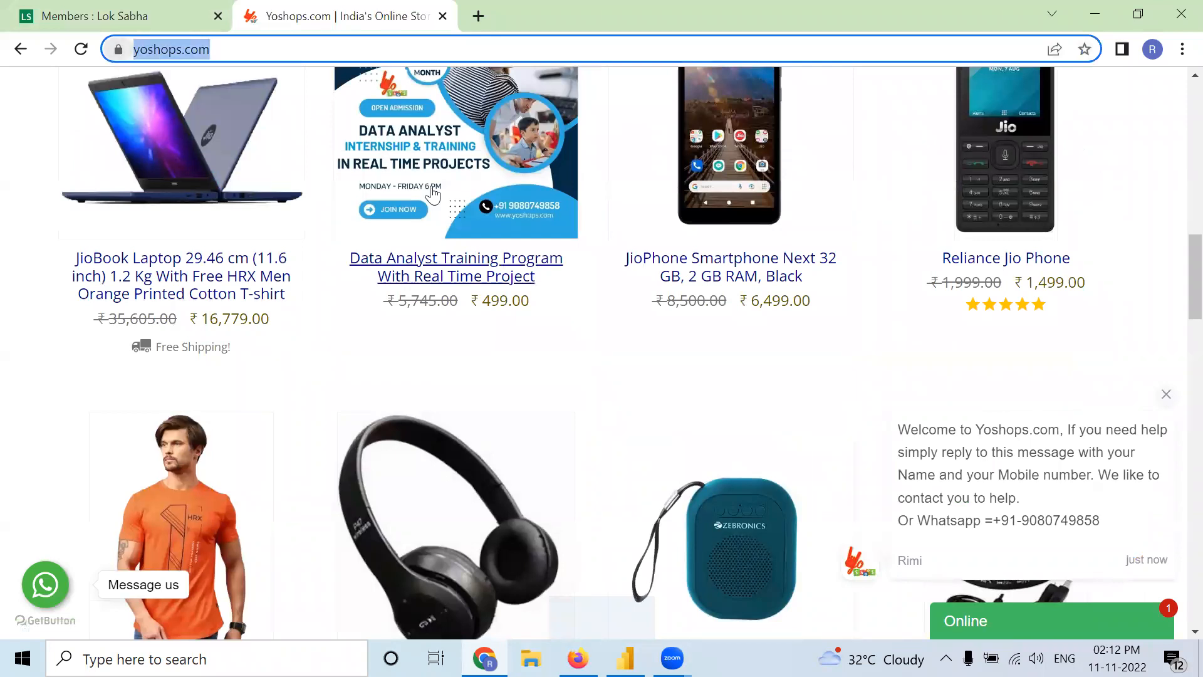
key(alt+Tab)
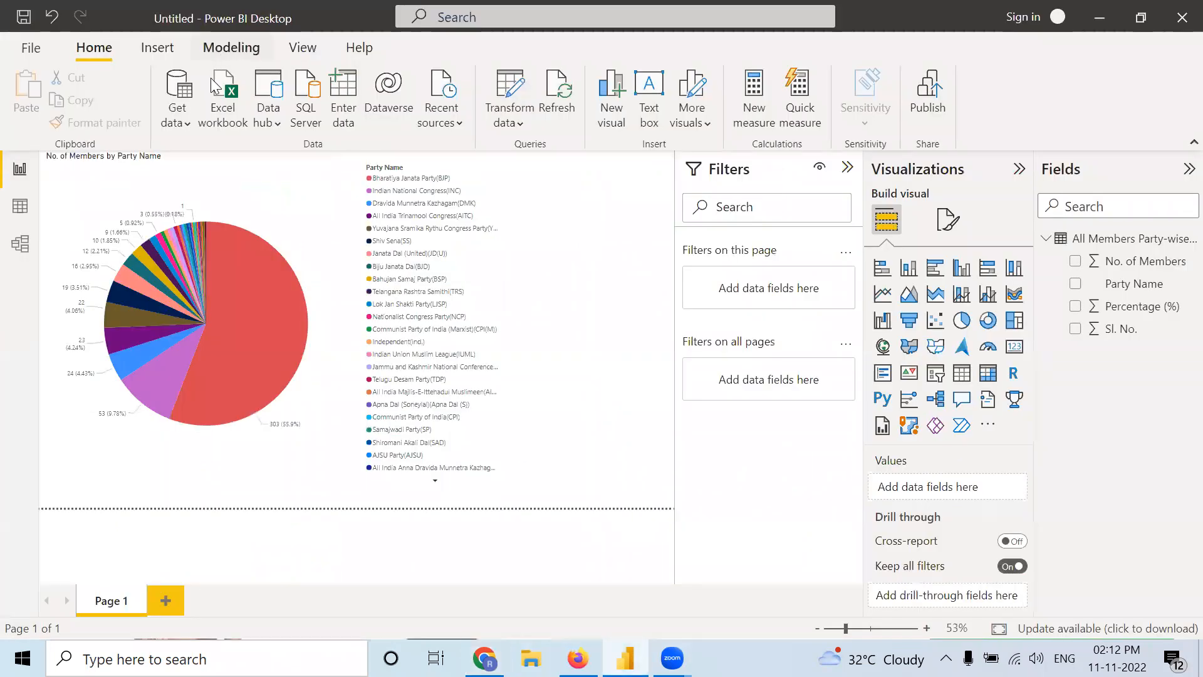
click(186, 124)
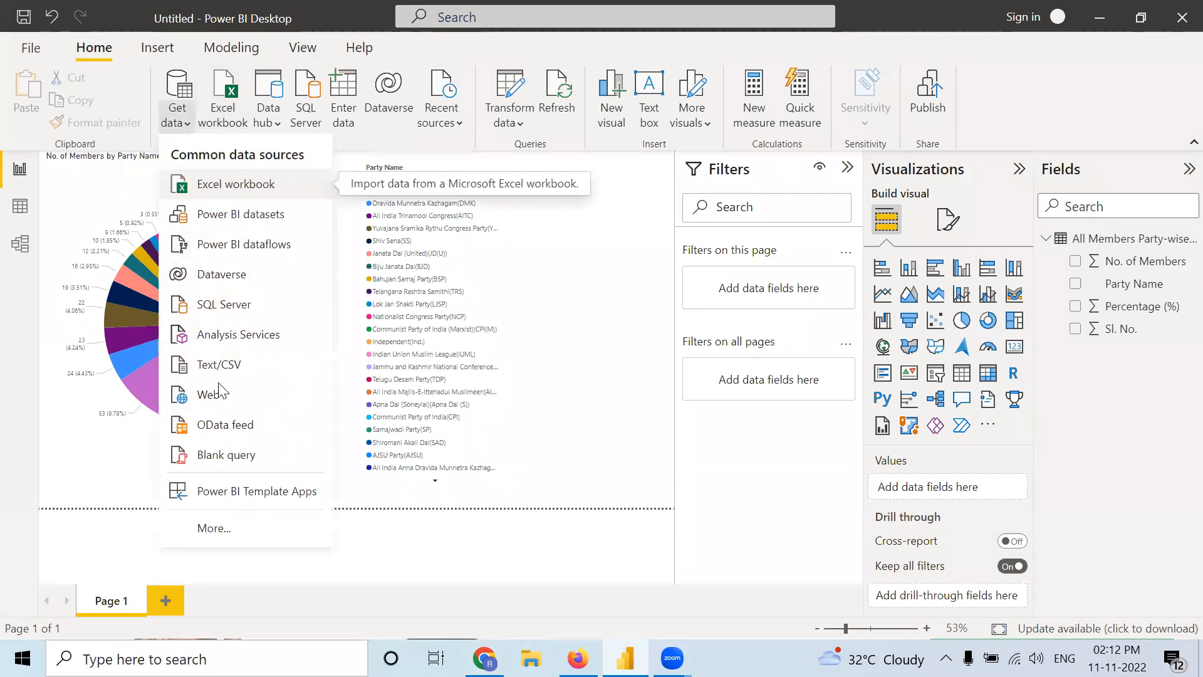
click(201, 397)
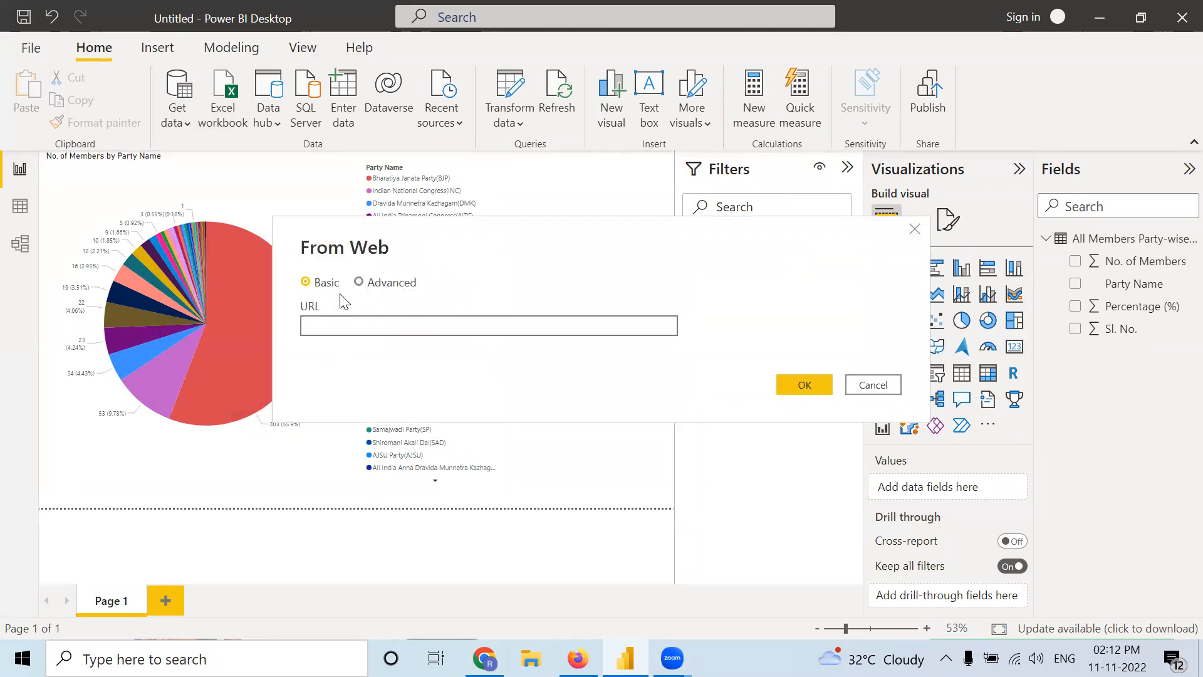
key(ctrl+v)
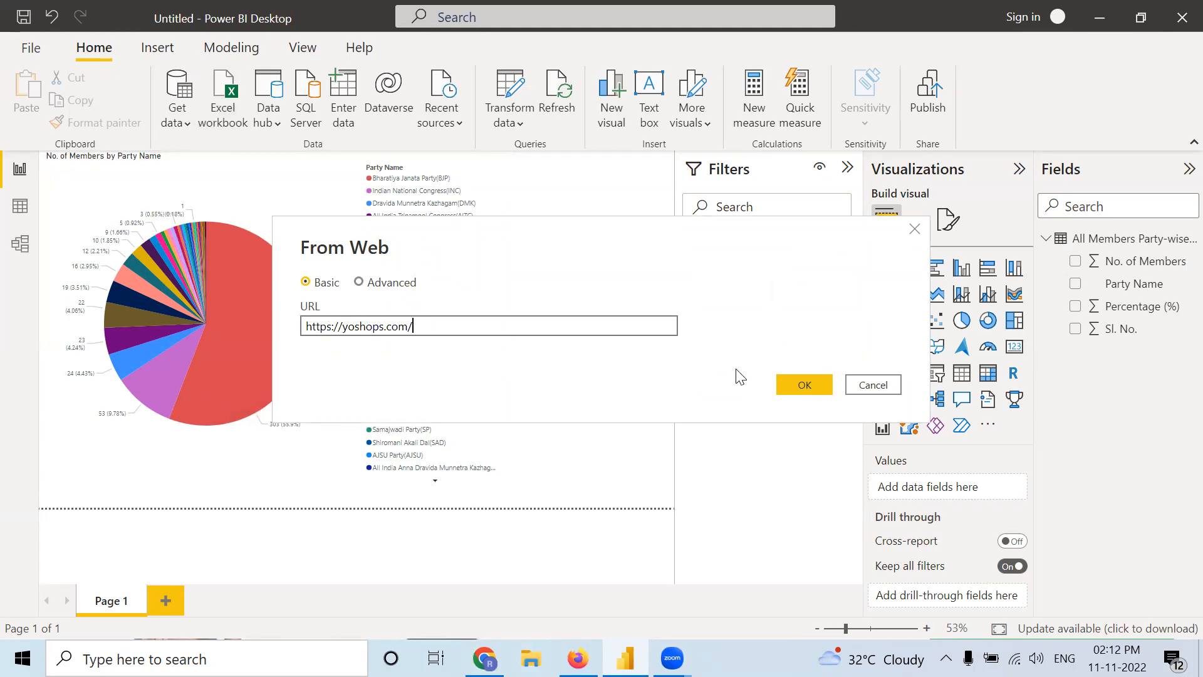
click(800, 384)
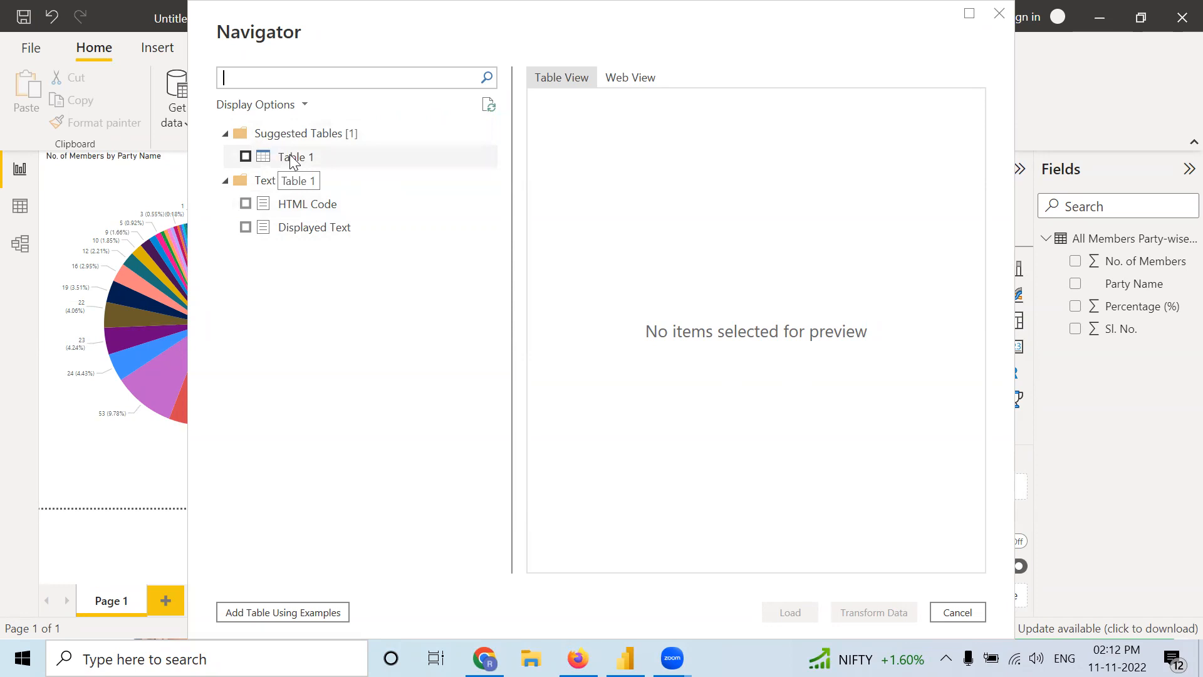
- Preview Table 1 from the web source and compare its products and prices with the yoshops.com page in Chrome
click(311, 161)
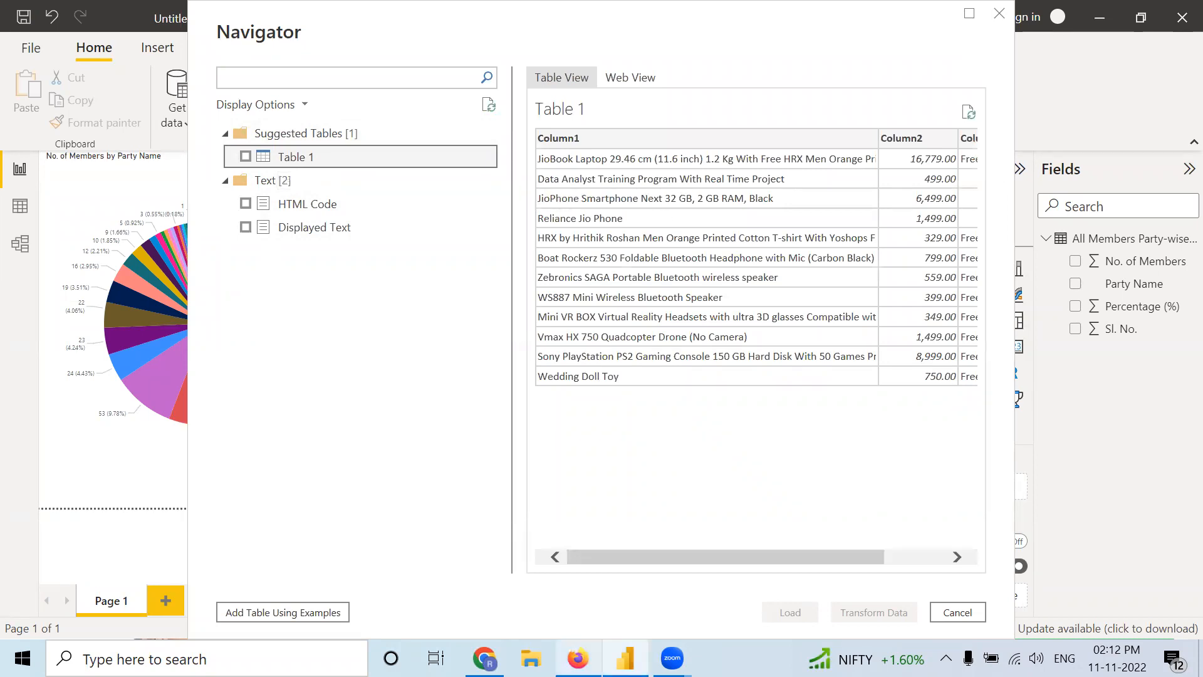
mouse_move(577, 658)
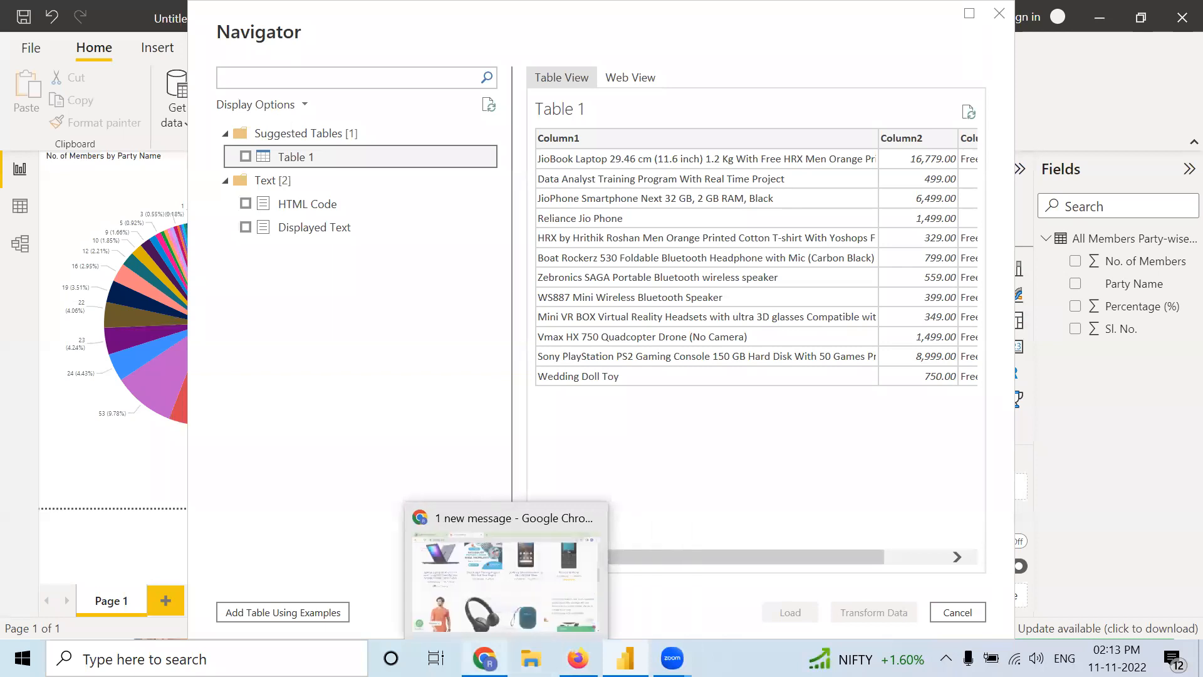
click(484, 658)
scroll(329, 303, up, 5)
scroll(329, 304, down, 5)
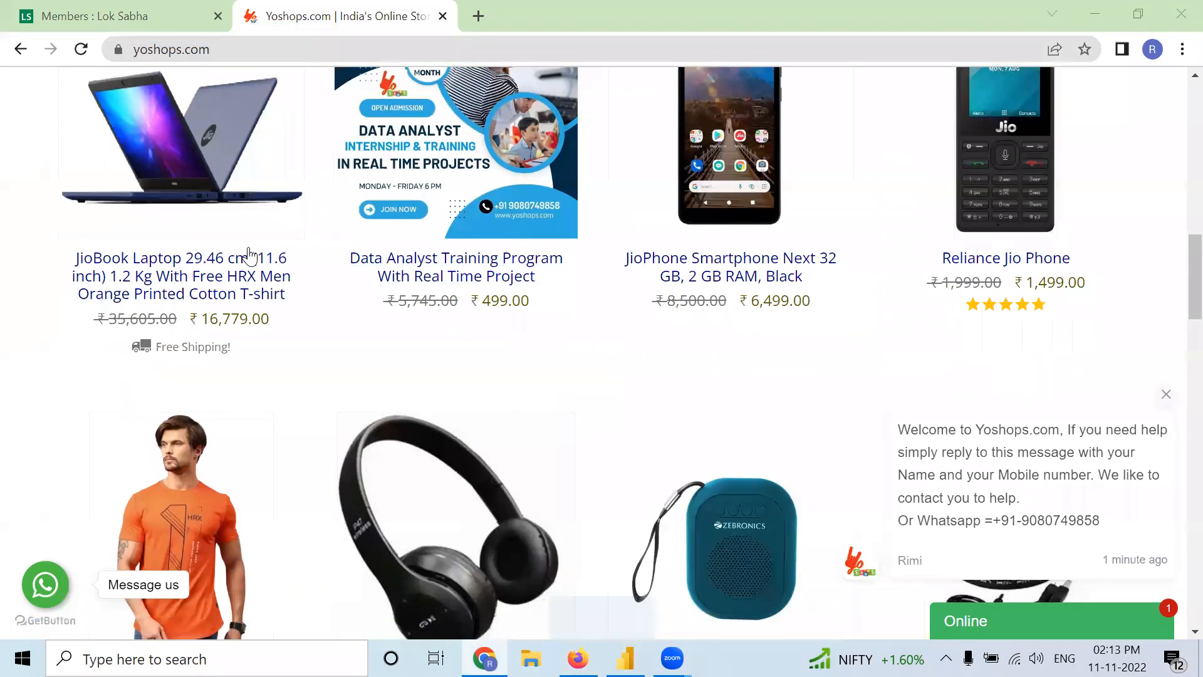
scroll(833, 317, down, 12)
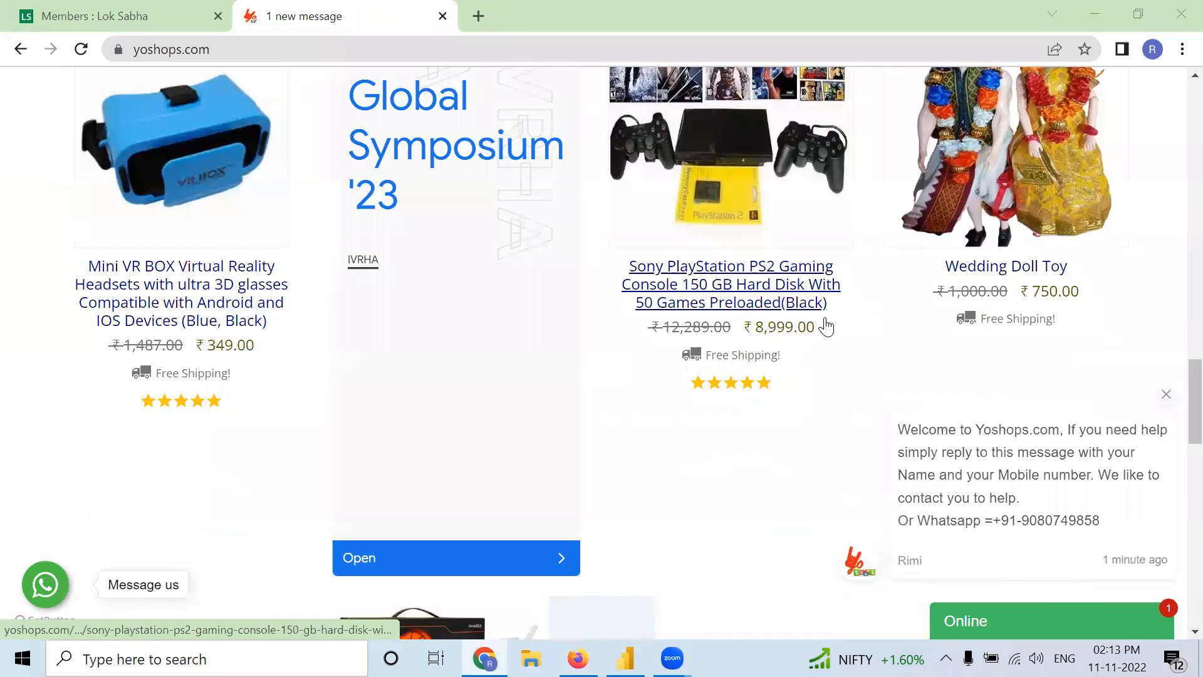
- Check the Featured Products and their prices on the yoshops.com page in Chrome against the Table 1 preview in Power BI Desktop
scroll(831, 324, down, 10)
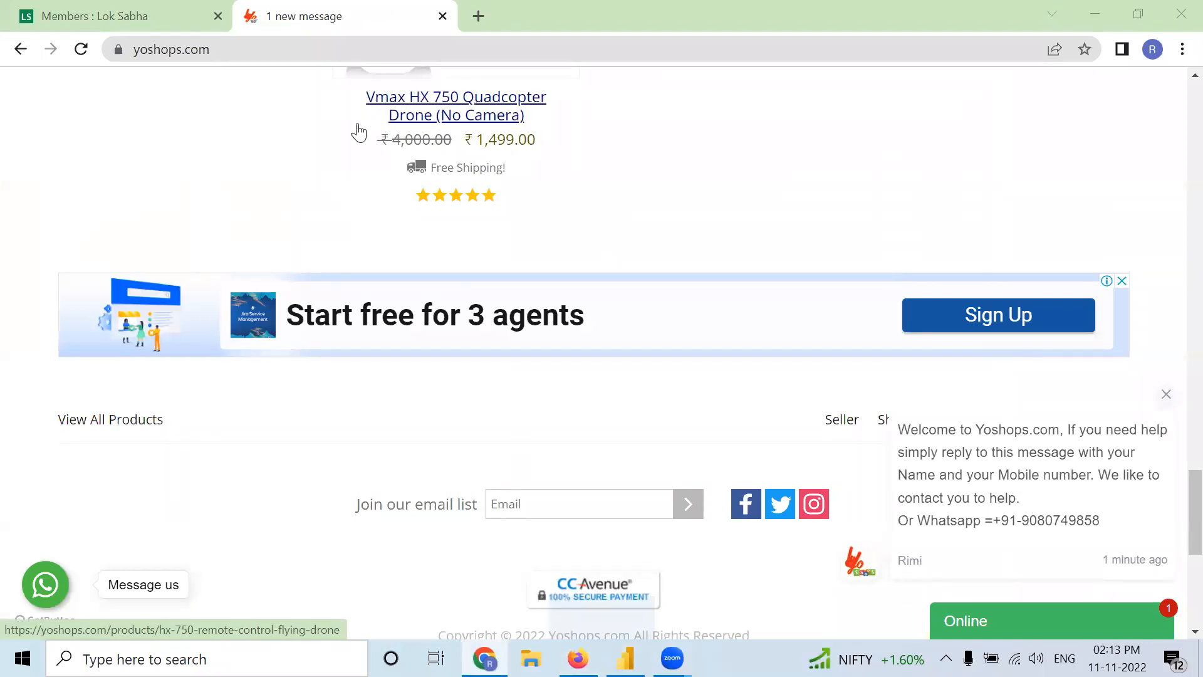
scroll(236, 228, up, 20)
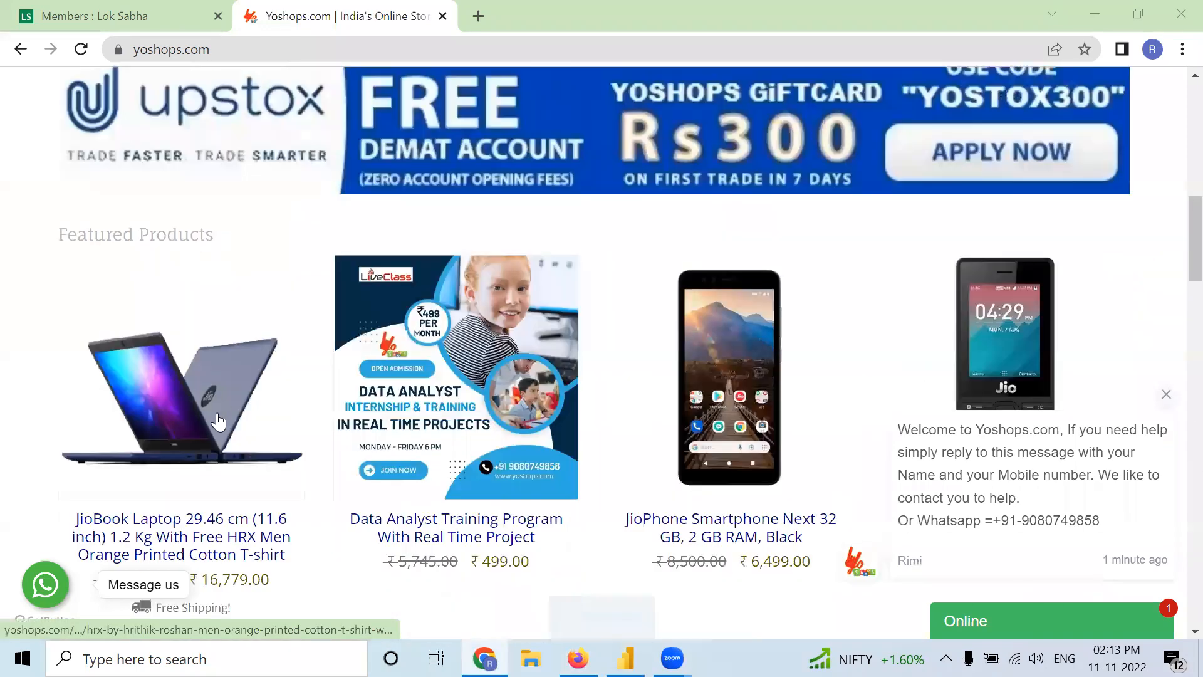
scroll(422, 325, down, 3)
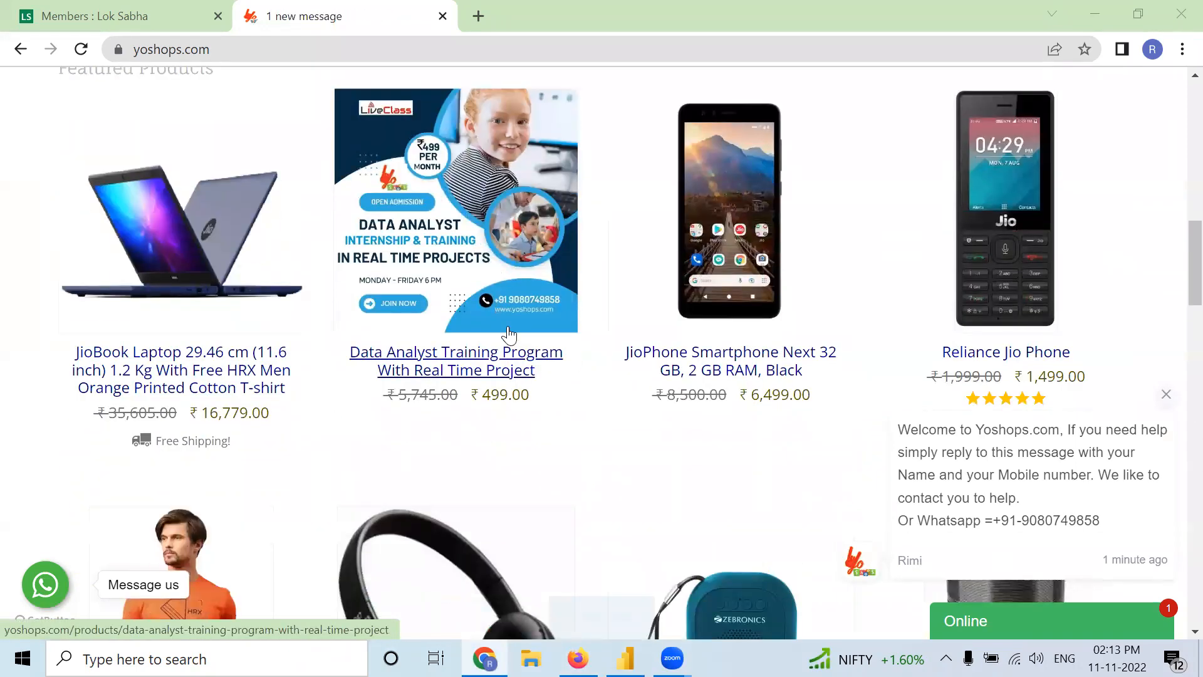
key(alt+Tab)
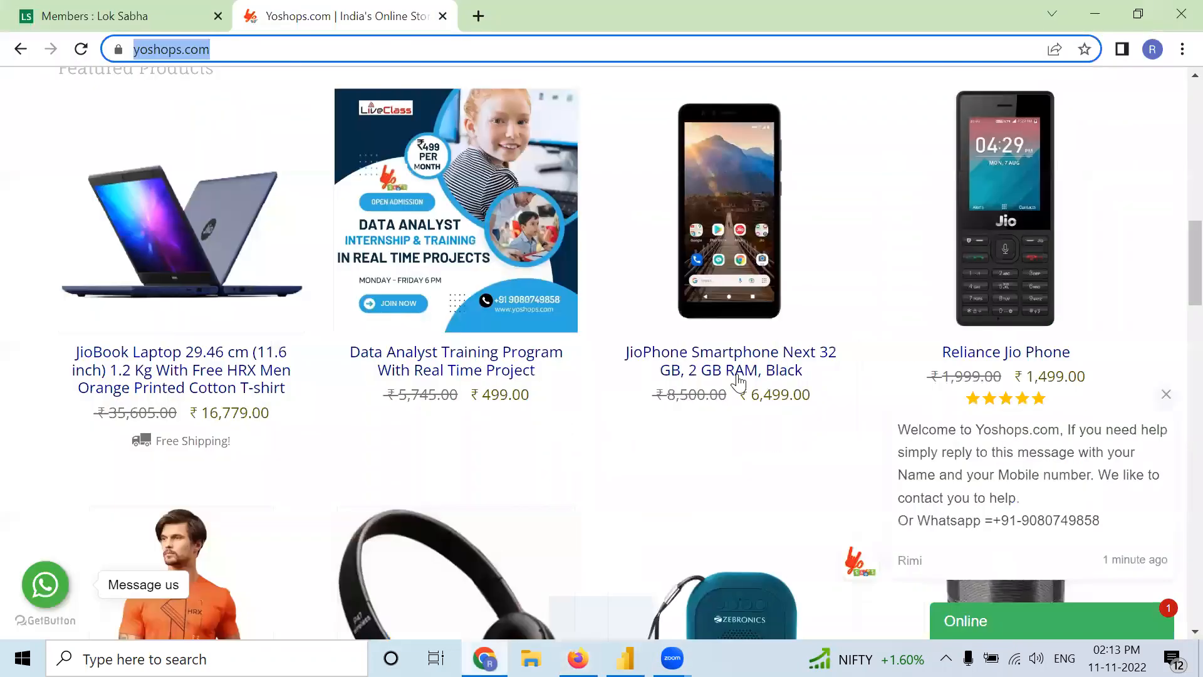
scroll(915, 132, down, 15)
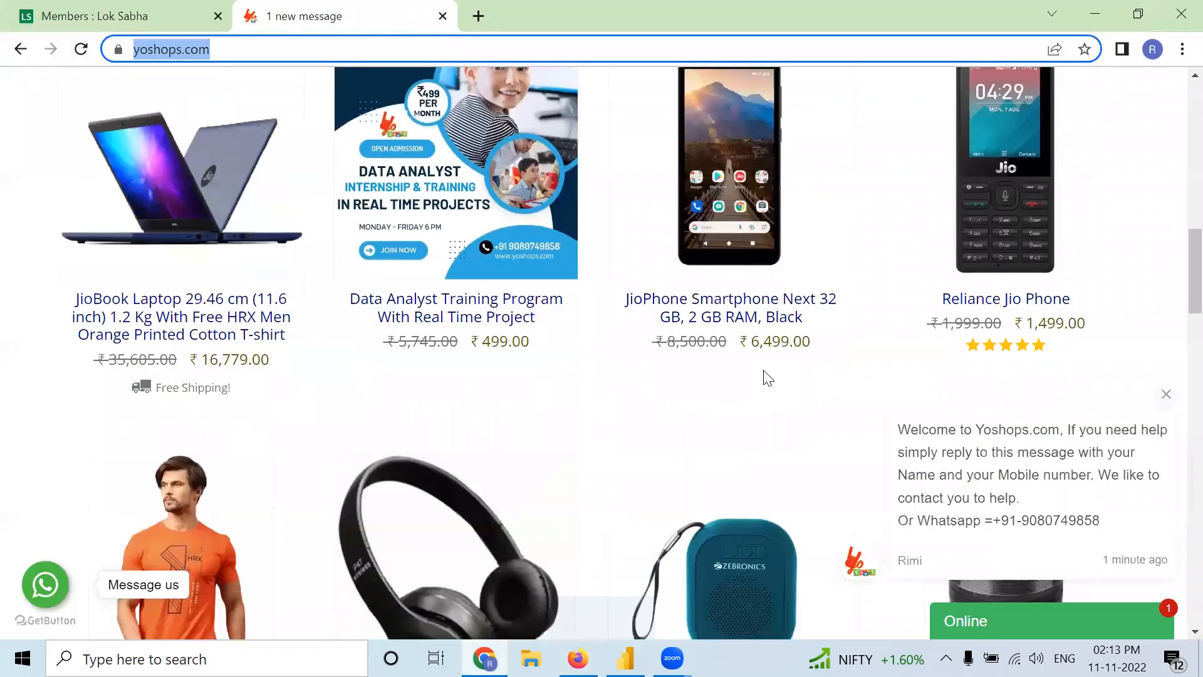
scroll(1024, 310, down, 5)
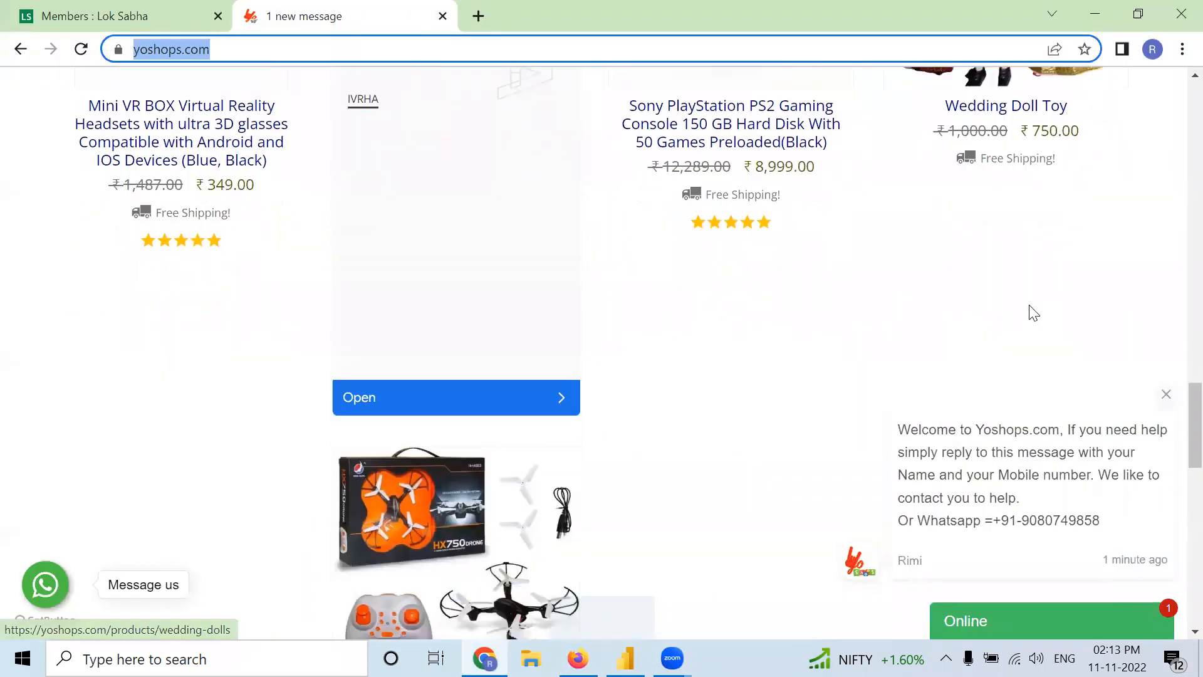
scroll(990, 297, up, 6)
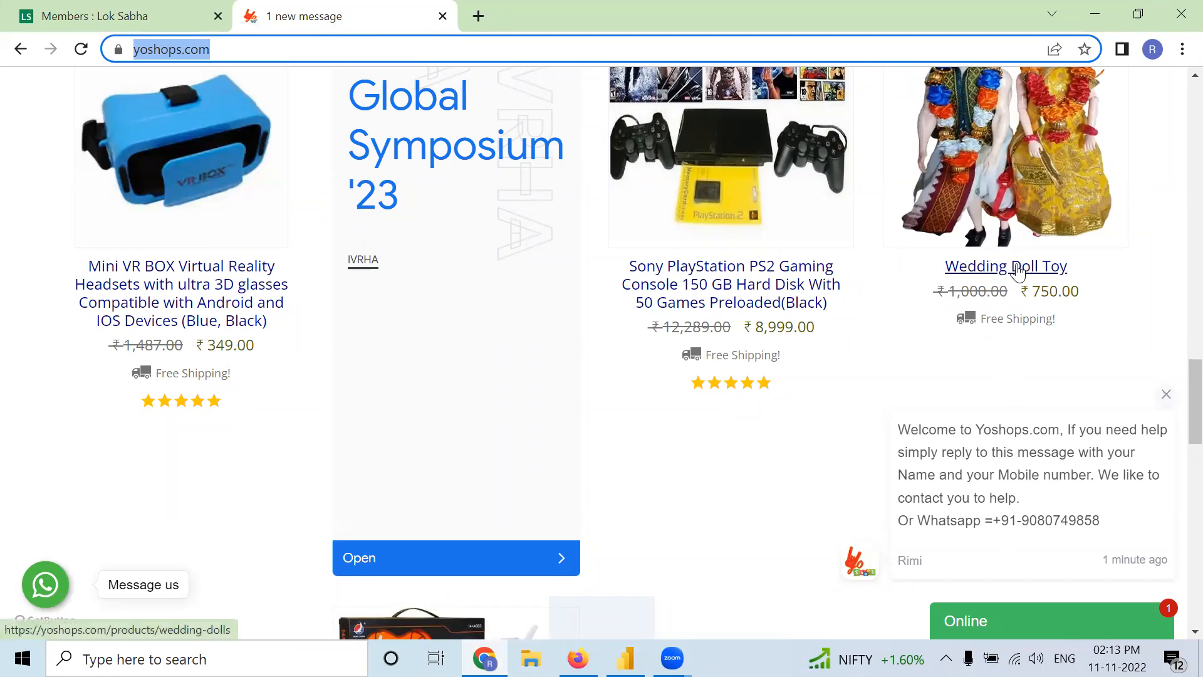
scroll(1000, 276, up, 3)
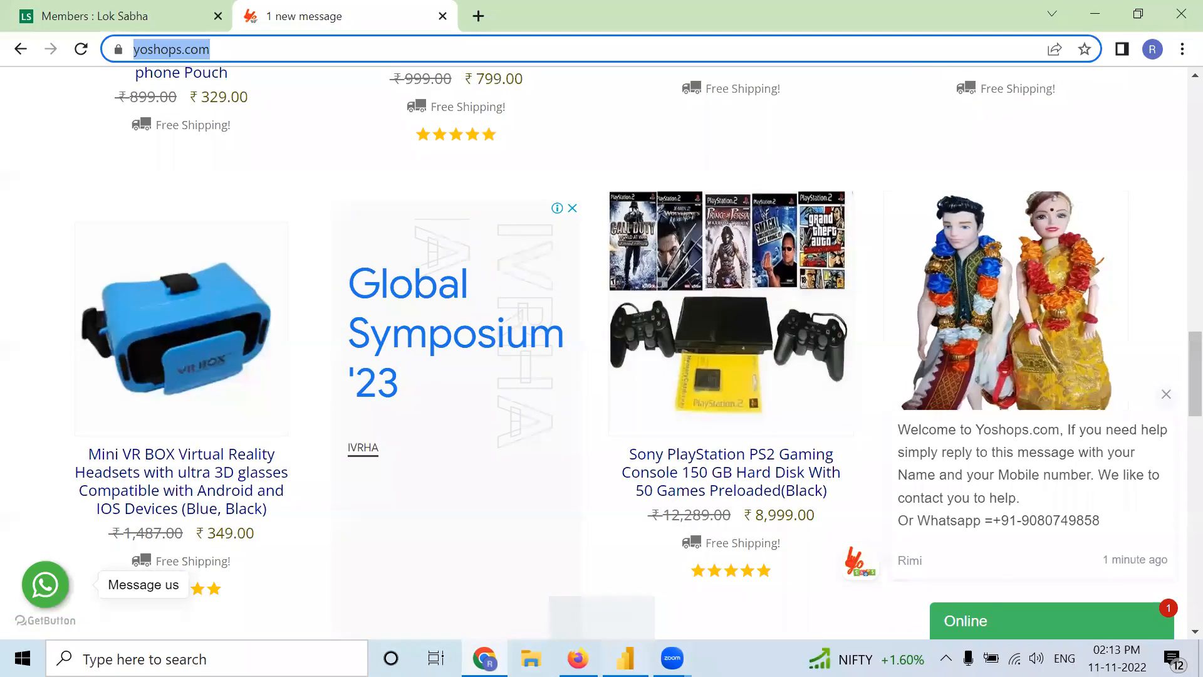
- Switch to Power BI Desktop and load Table 1 from the yoshops.com web source
key(alt+Tab)
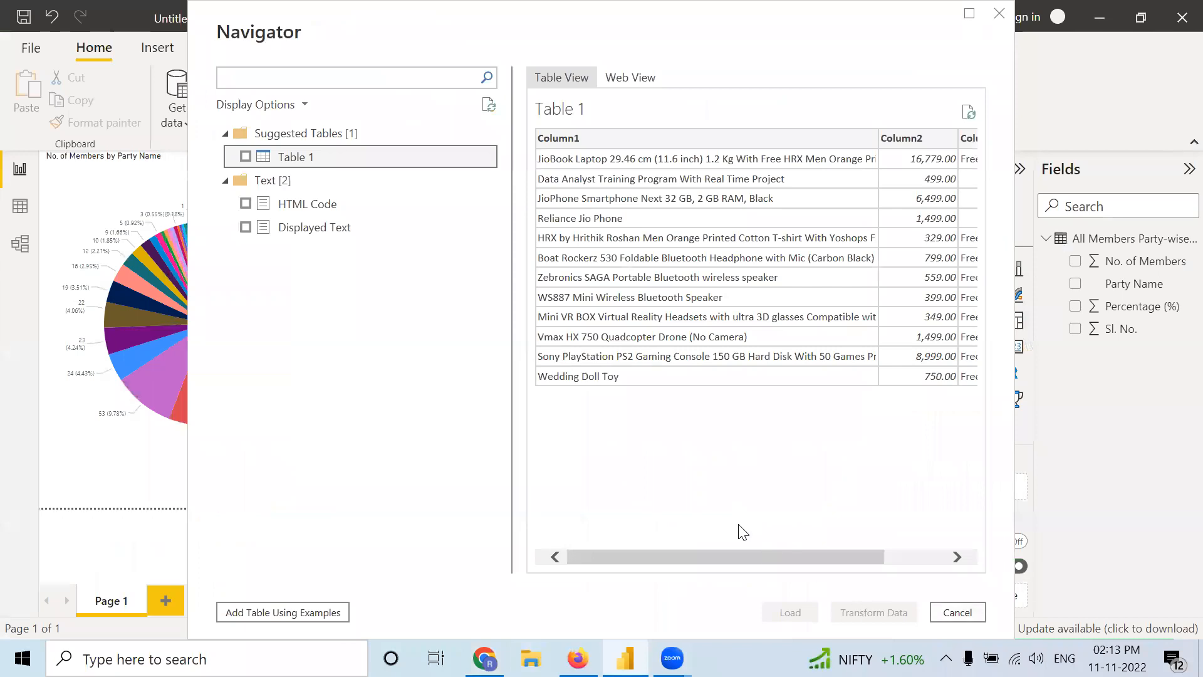
click(245, 157)
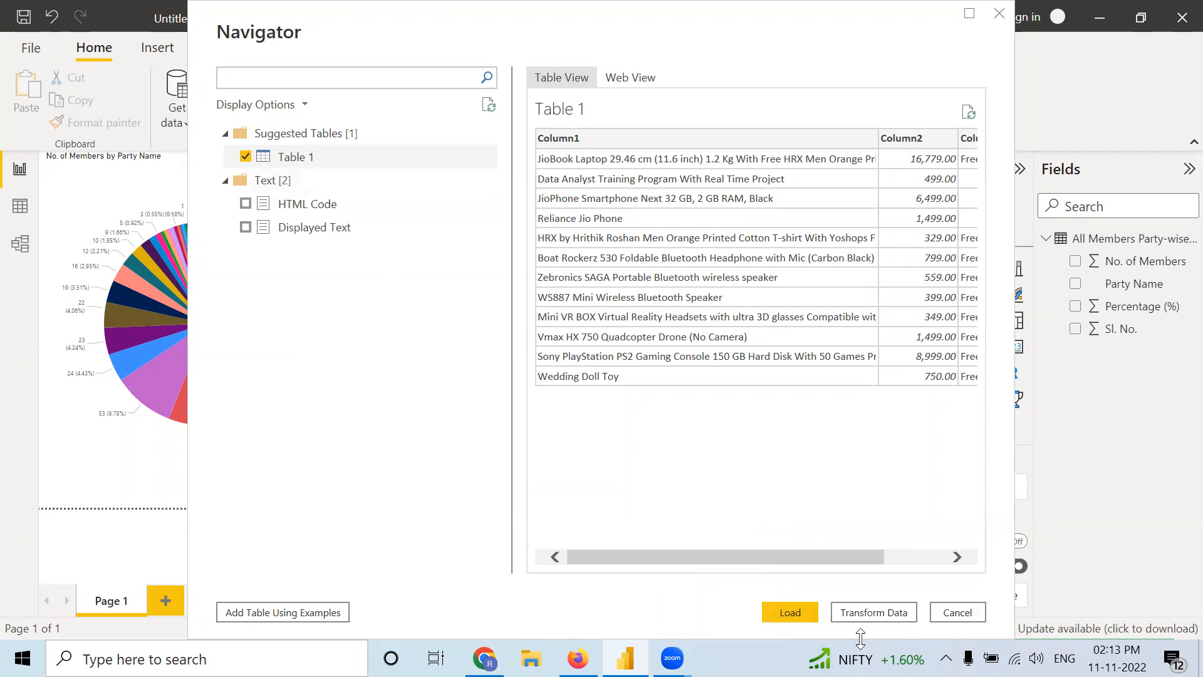
click(799, 616)
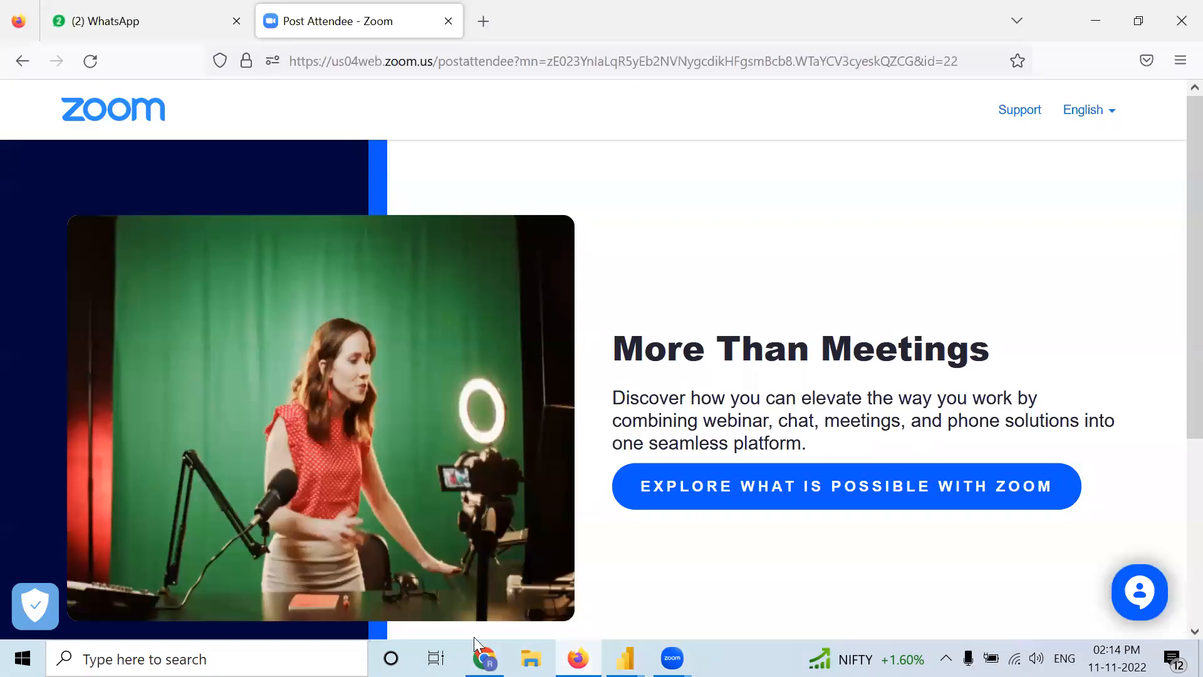
- Return to yoshops.com in Chrome and look through its product categories, from Toys & Games to Services
click(482, 655)
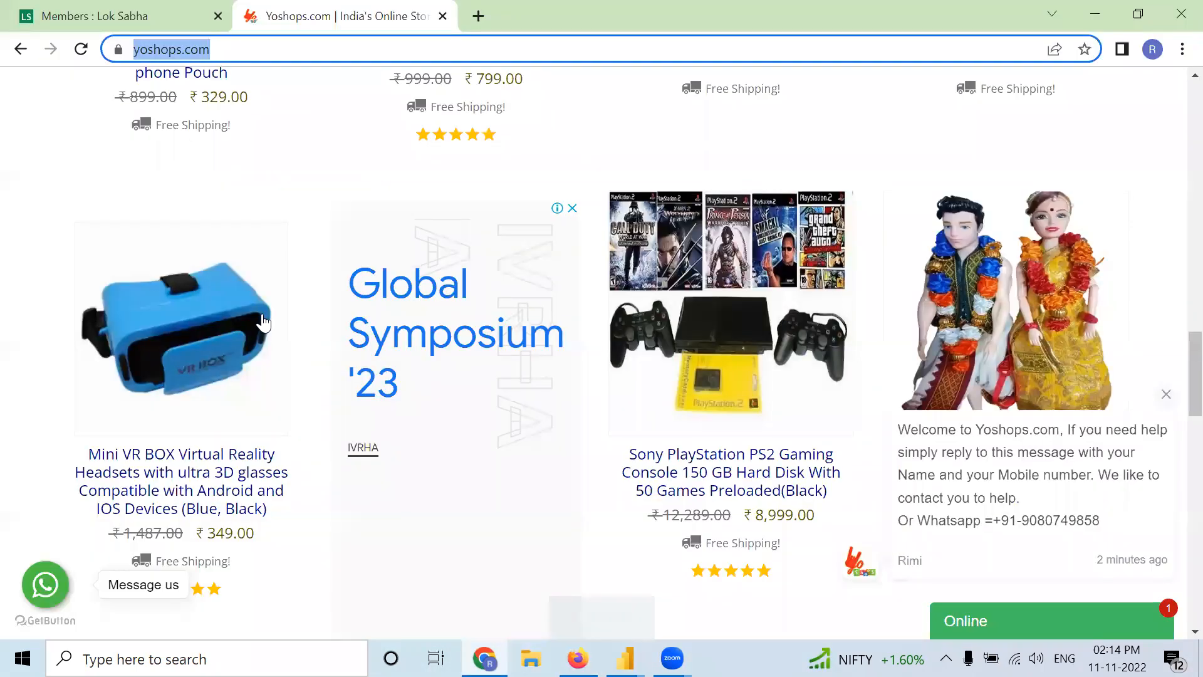
scroll(263, 323, up, 15)
scroll(263, 323, down, 5)
mouse_move(169, 226)
mouse_move(254, 229)
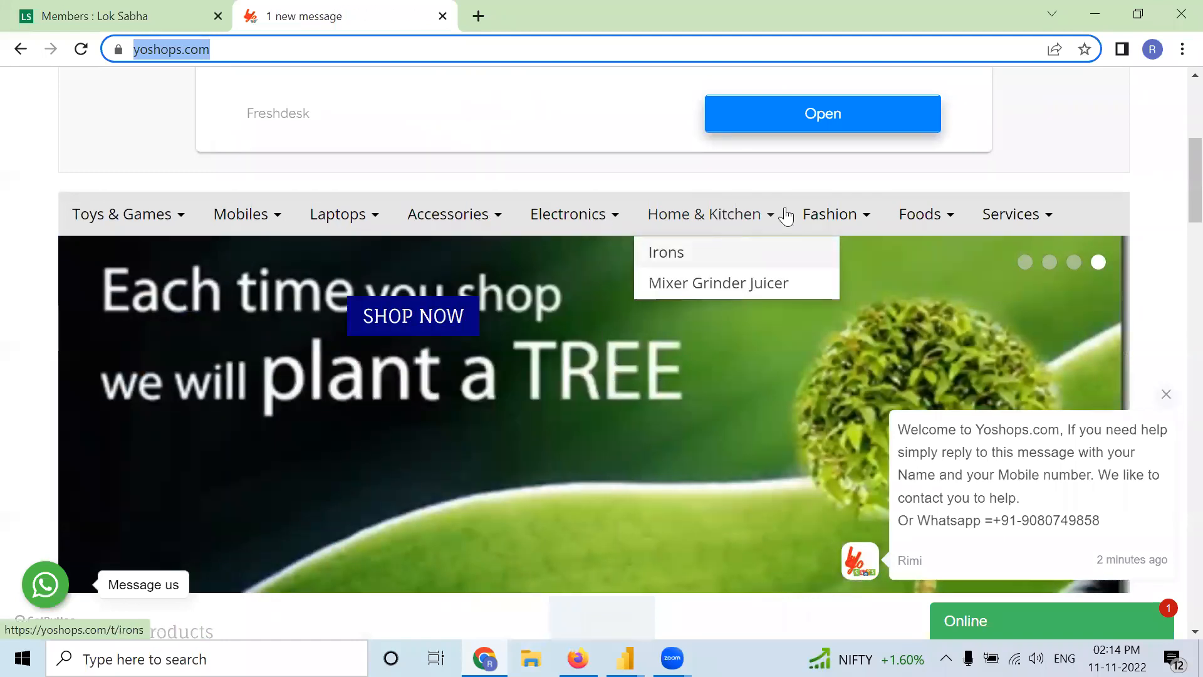
mouse_move(832, 218)
mouse_move(1028, 222)
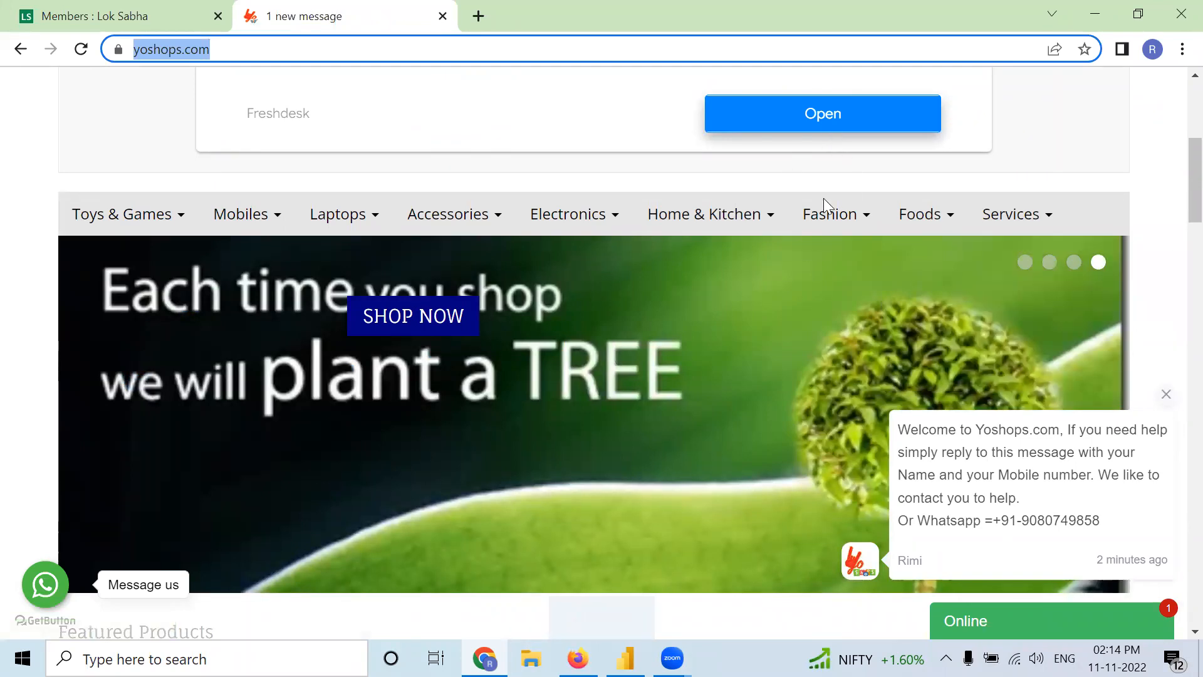
mouse_move(88, 203)
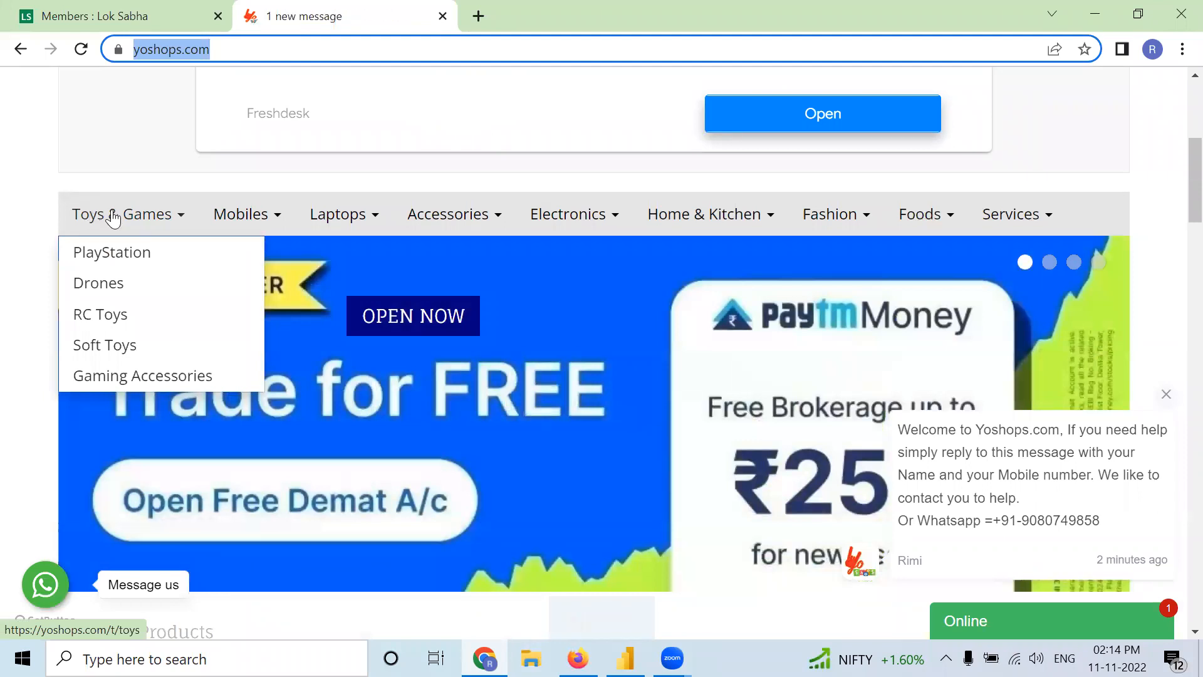
- Open the PlayStation category under Toys & Games, dismiss the ad, look over its products and return to the home page
click(106, 253)
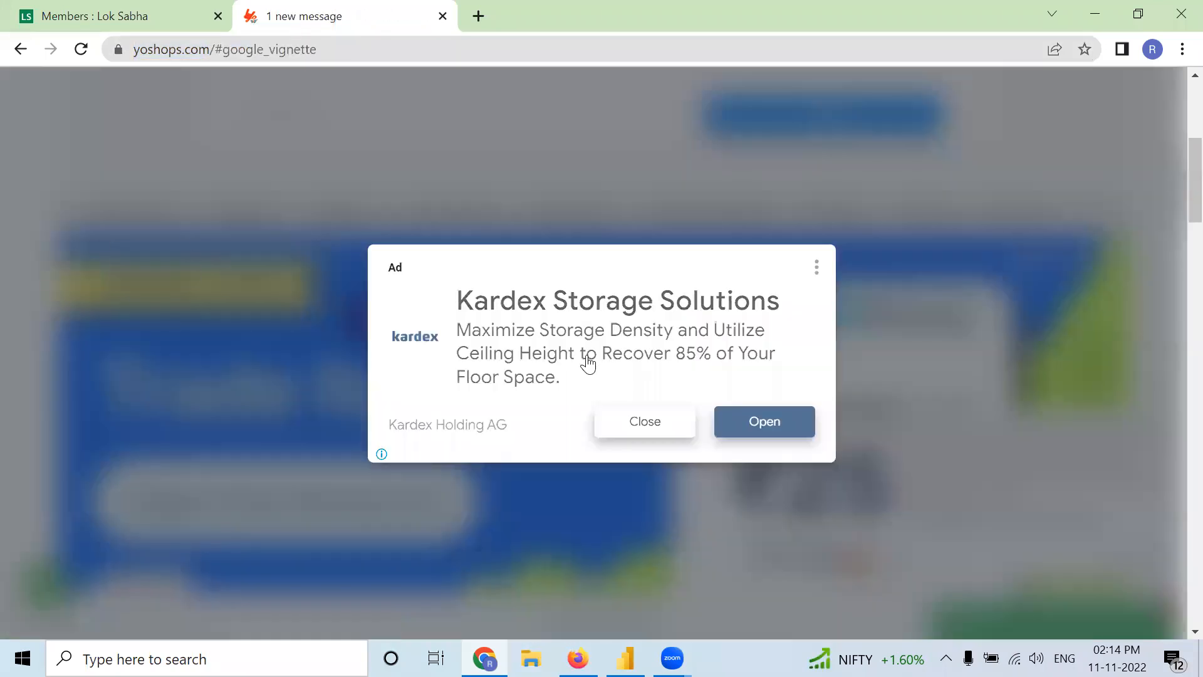
click(642, 426)
scroll(506, 395, down, 10)
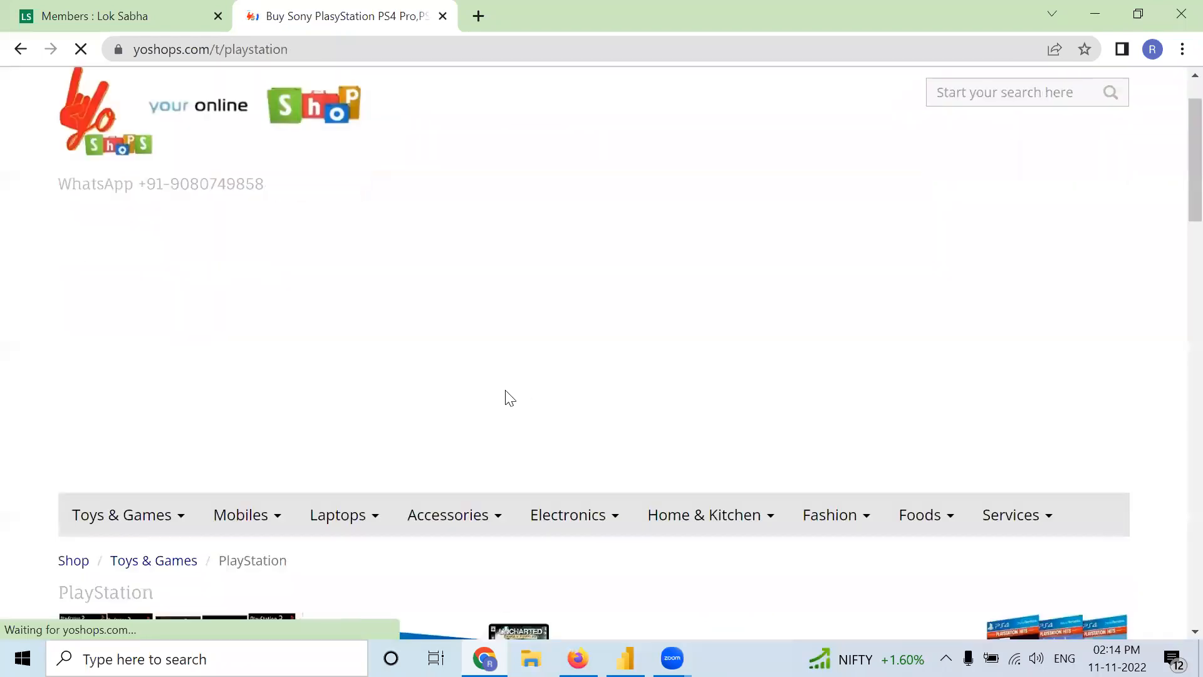
scroll(506, 391, down, 3)
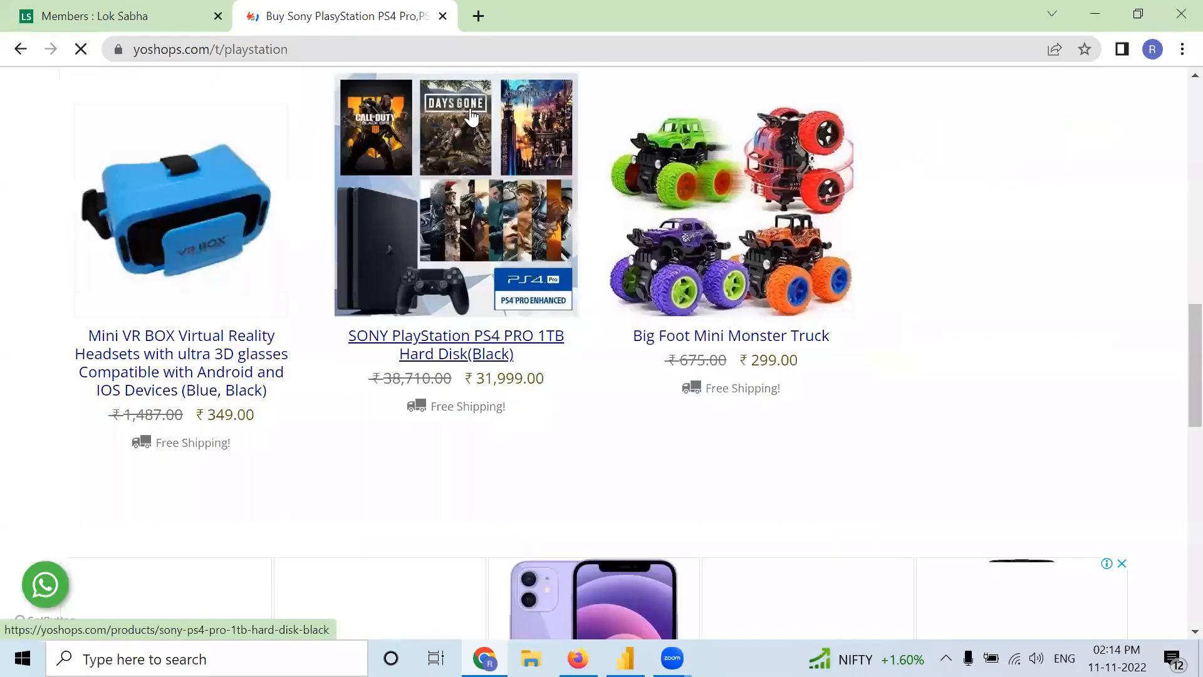
scroll(205, 89, up, 5)
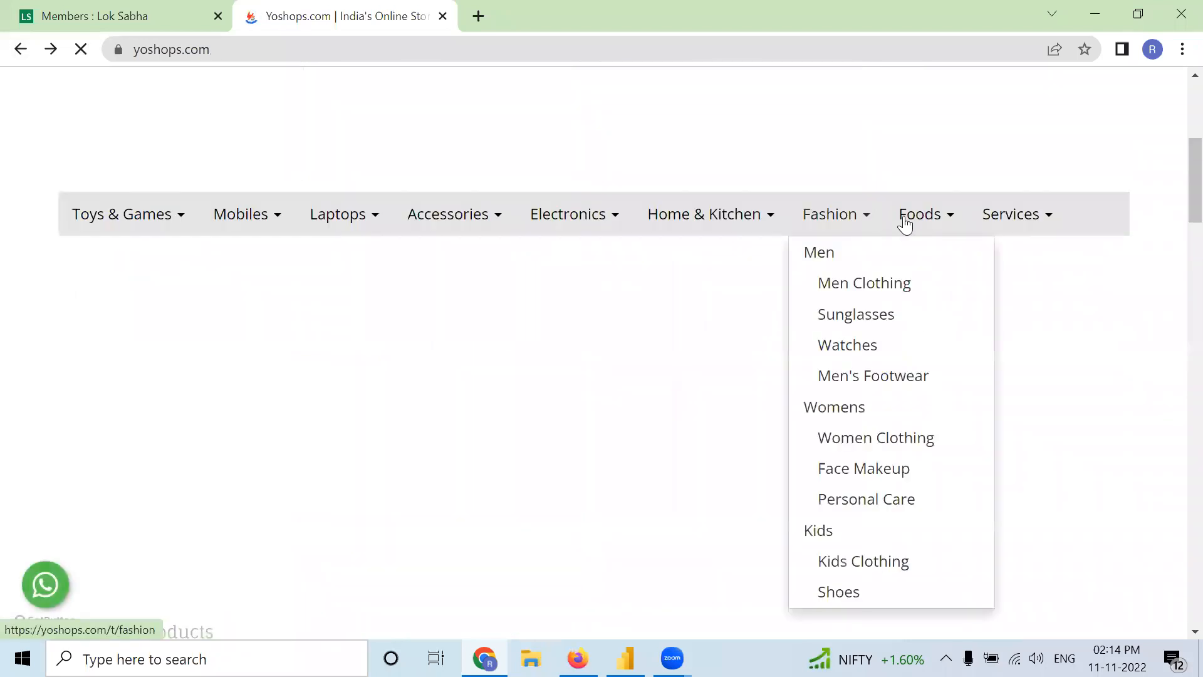
- Open the Organic foods category under Foods and look through its products and prices
mouse_move(915, 232)
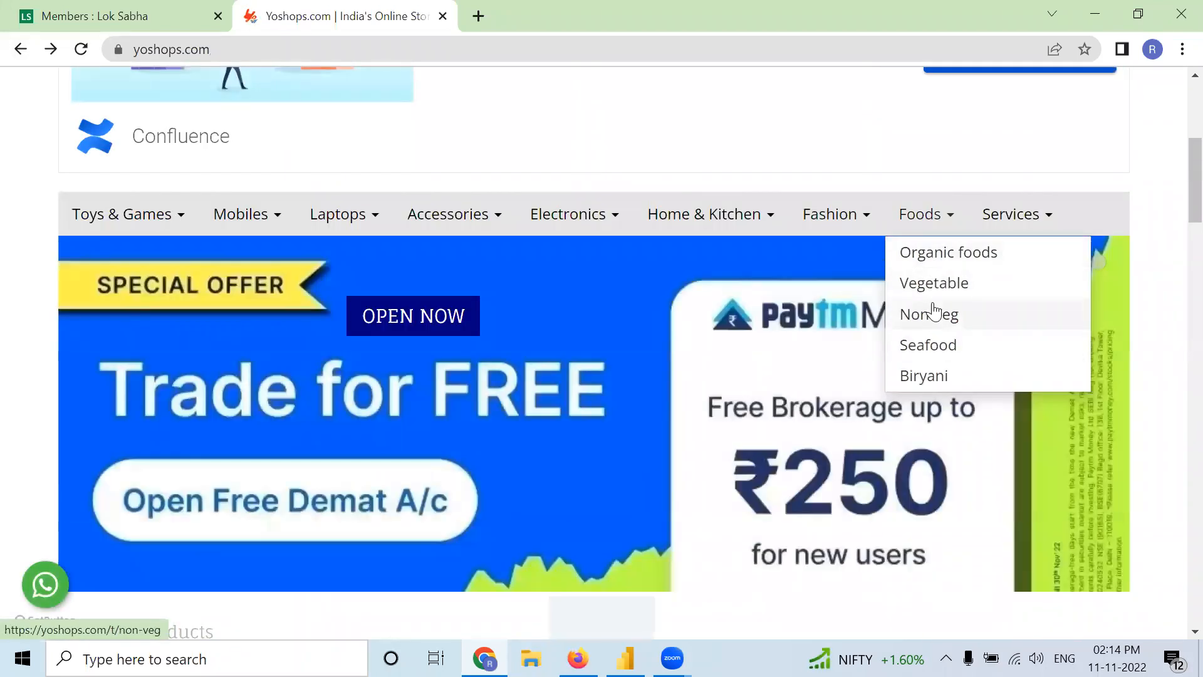
click(899, 255)
scroll(745, 305, down, 15)
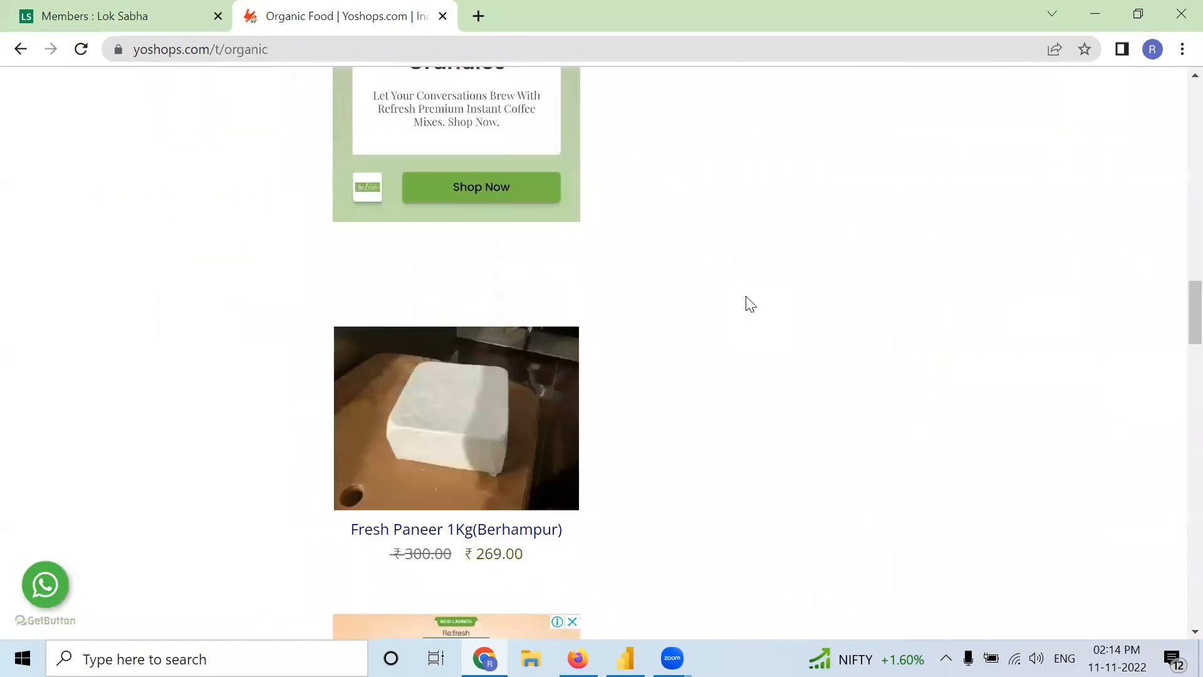
scroll(745, 305, up, 10)
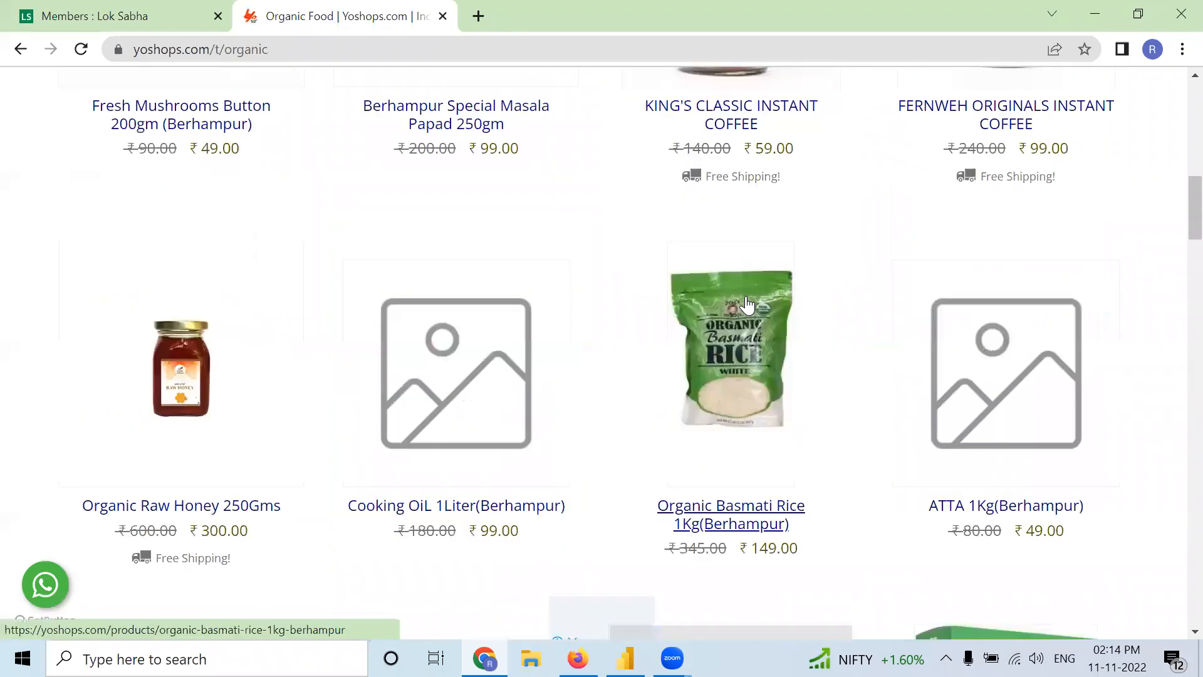
scroll(745, 305, up, 15)
- Copy the yoshops.com/t/organic page address and connect to it as a basic web source in Power BI Desktop
drag(268, 46, 100, 50)
key(ctrl+c)
mouse_move(186, 99)
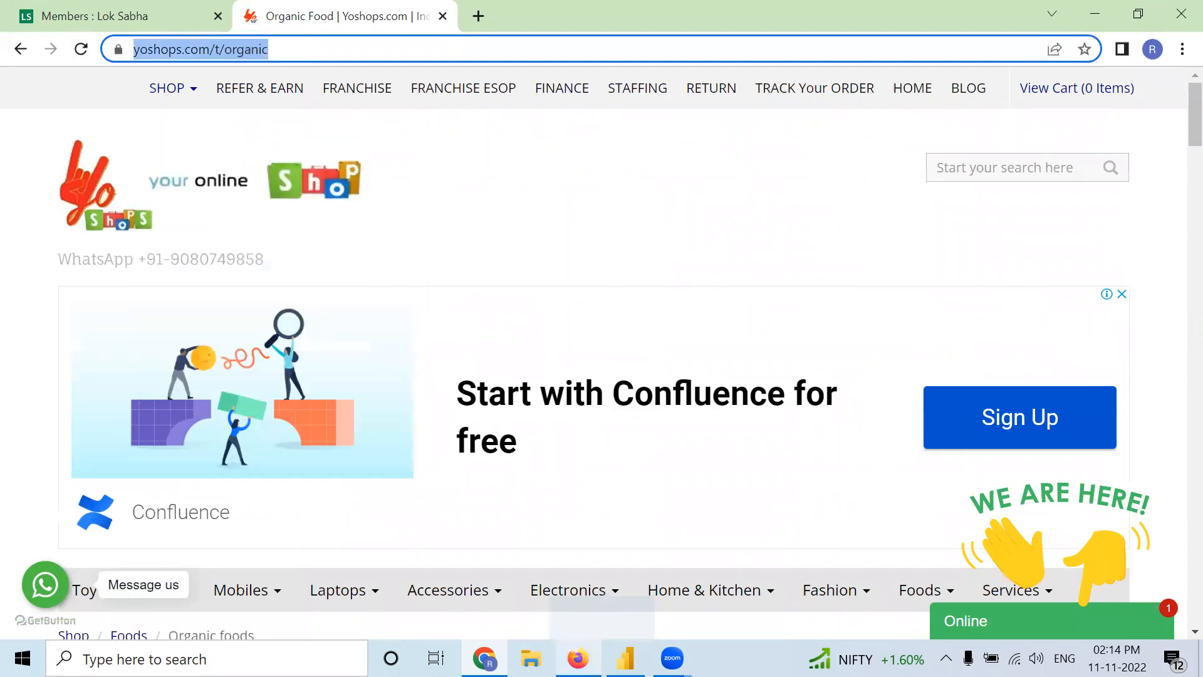
mouse_move(578, 658)
click(625, 658)
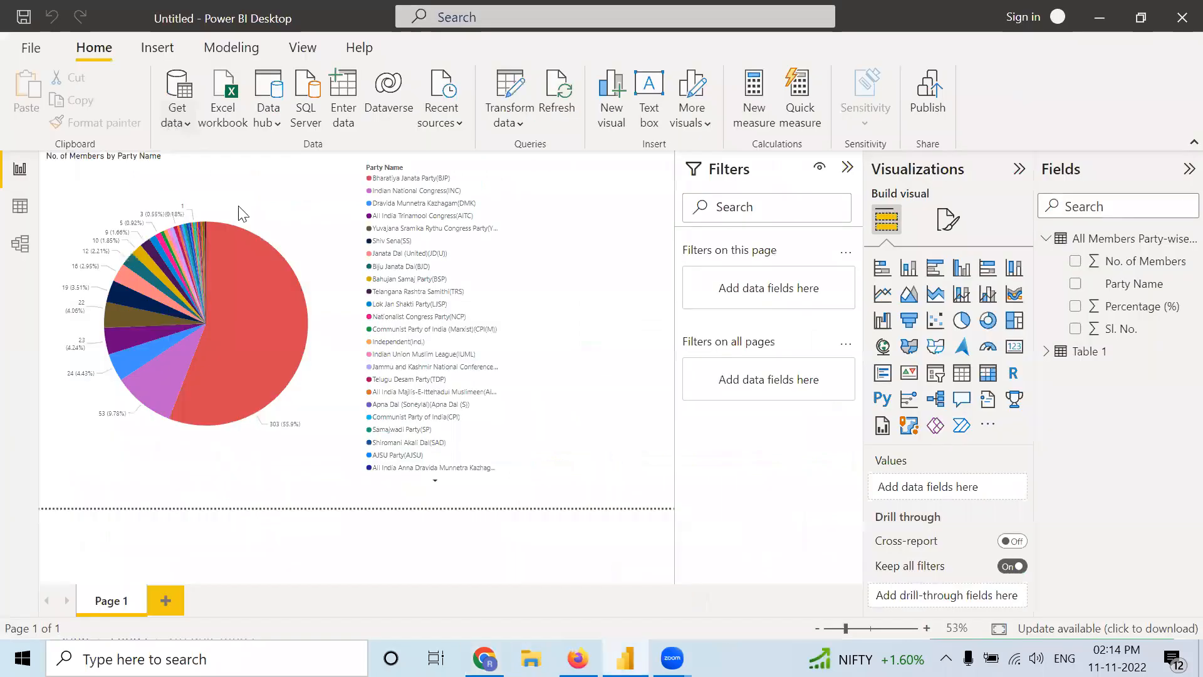
click(176, 115)
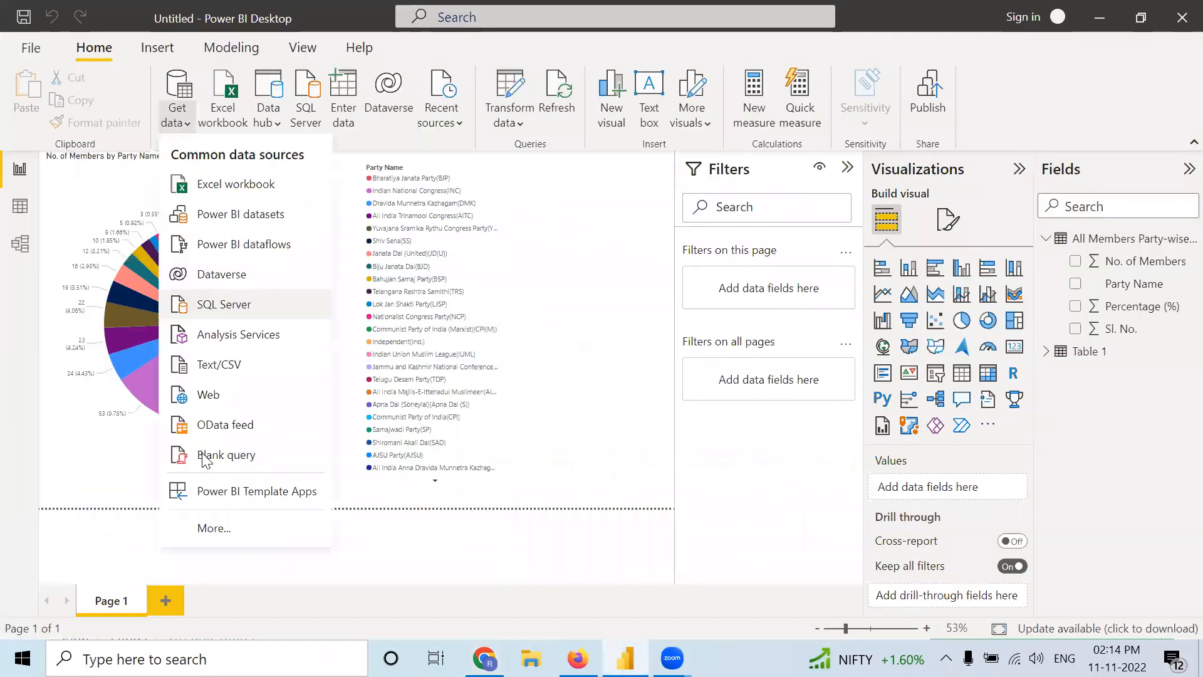
click(209, 398)
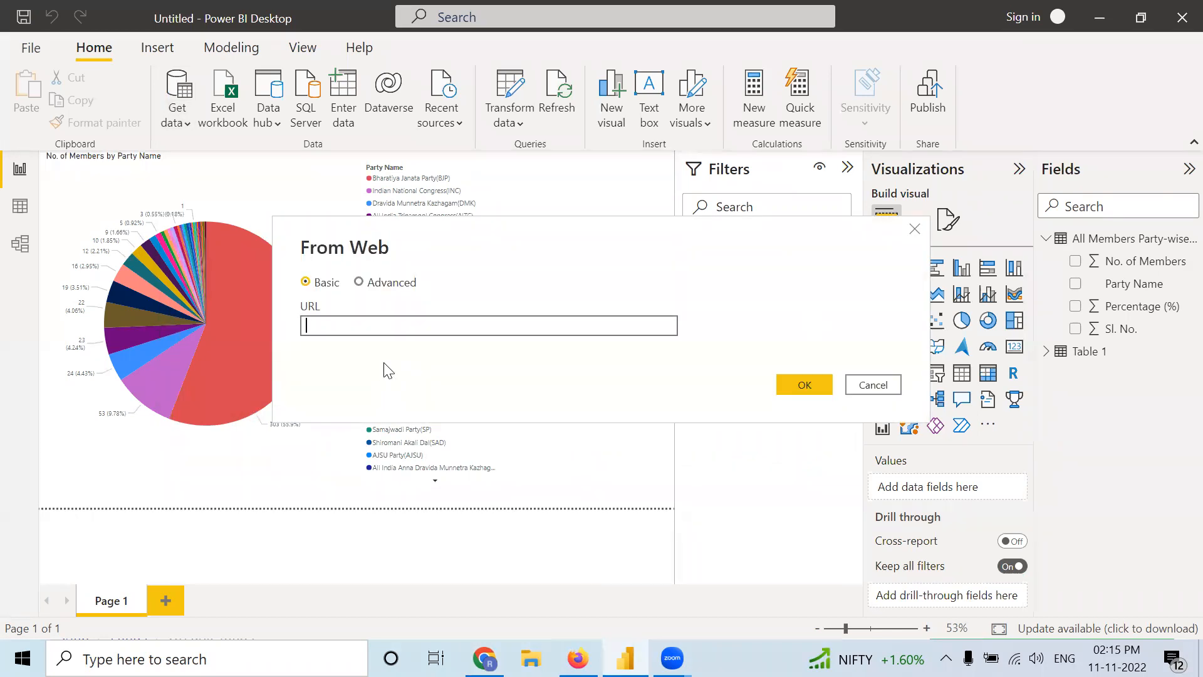
key(ctrl+v)
click(808, 387)
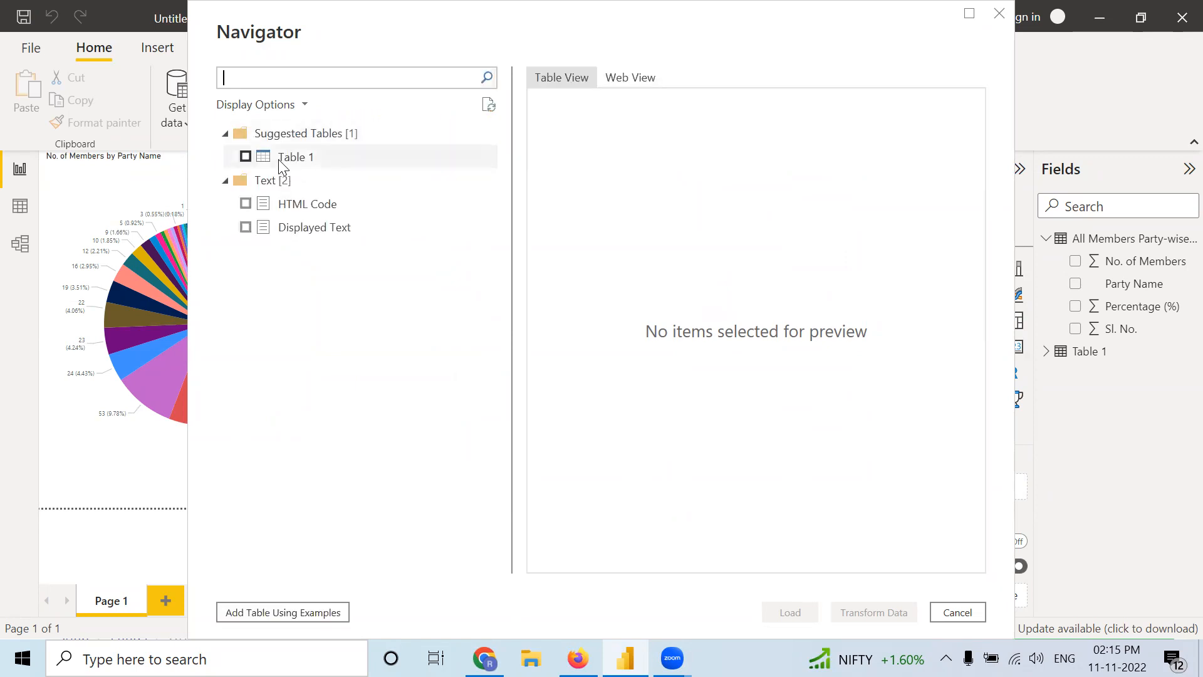
- Preview the organic foods Table 1 across to Column3, and load it into the report
click(292, 158)
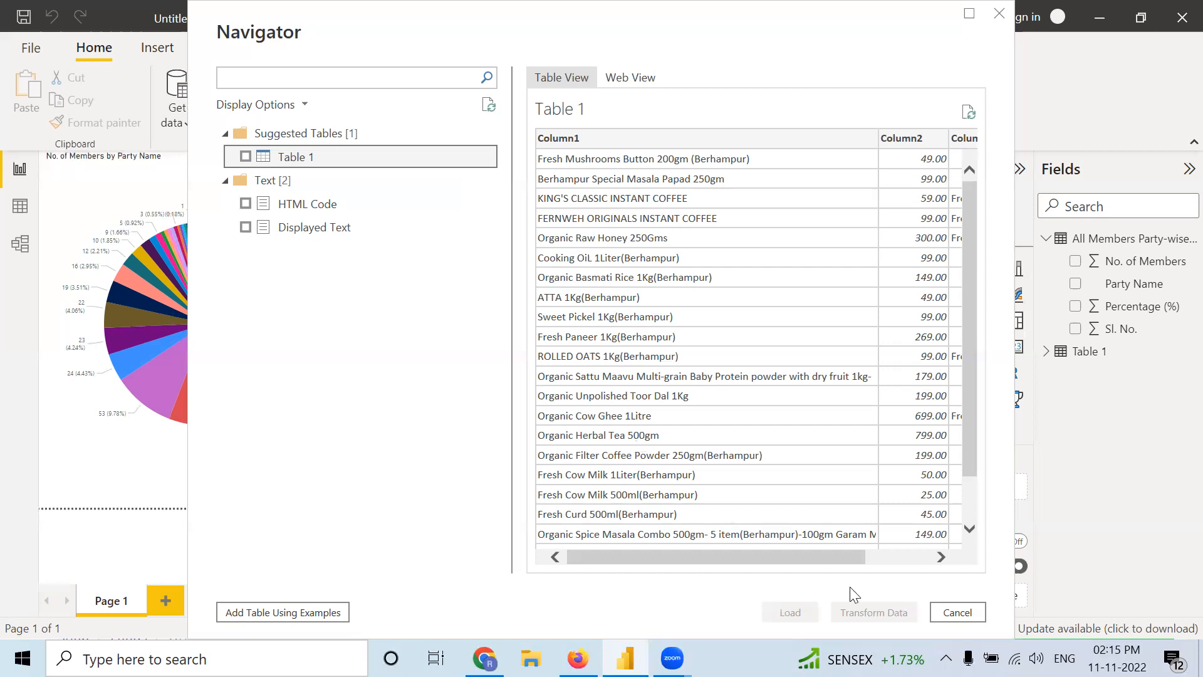
drag(824, 557, 888, 558)
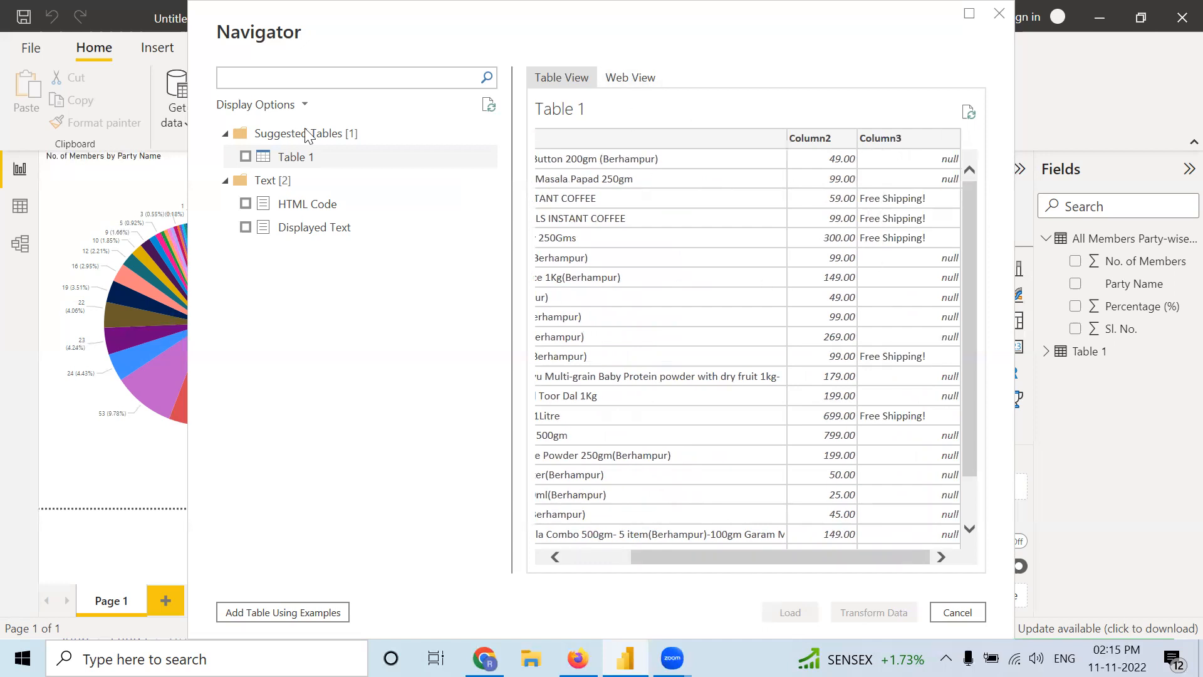
click(248, 156)
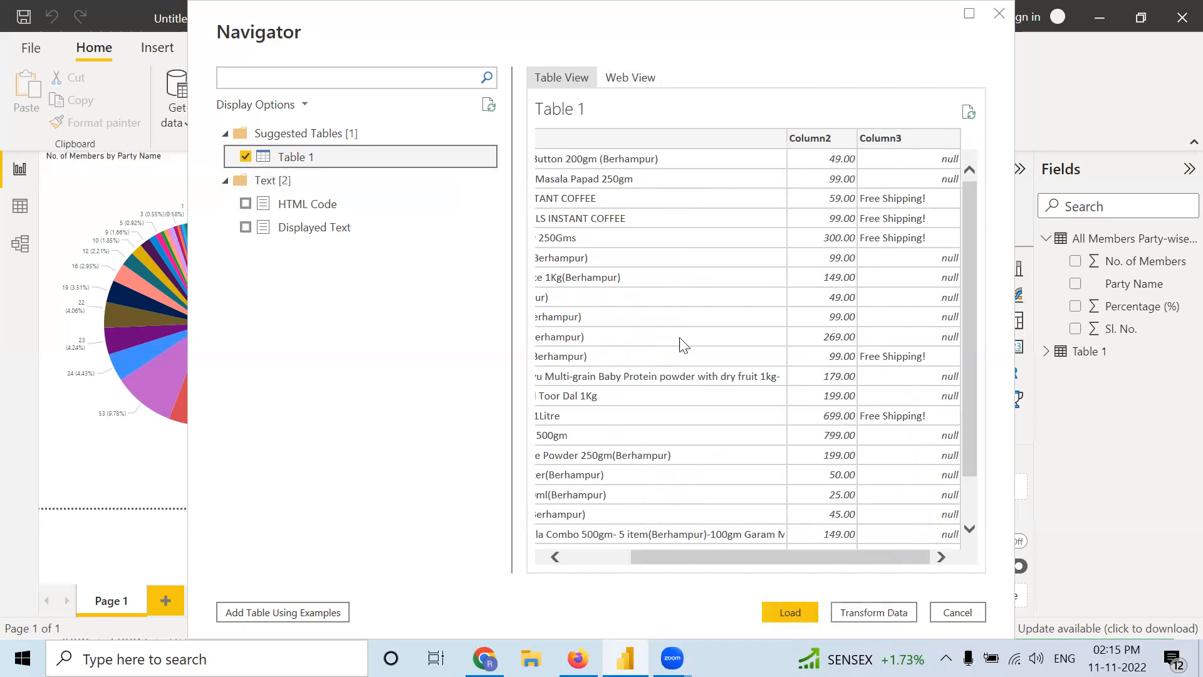
click(786, 612)
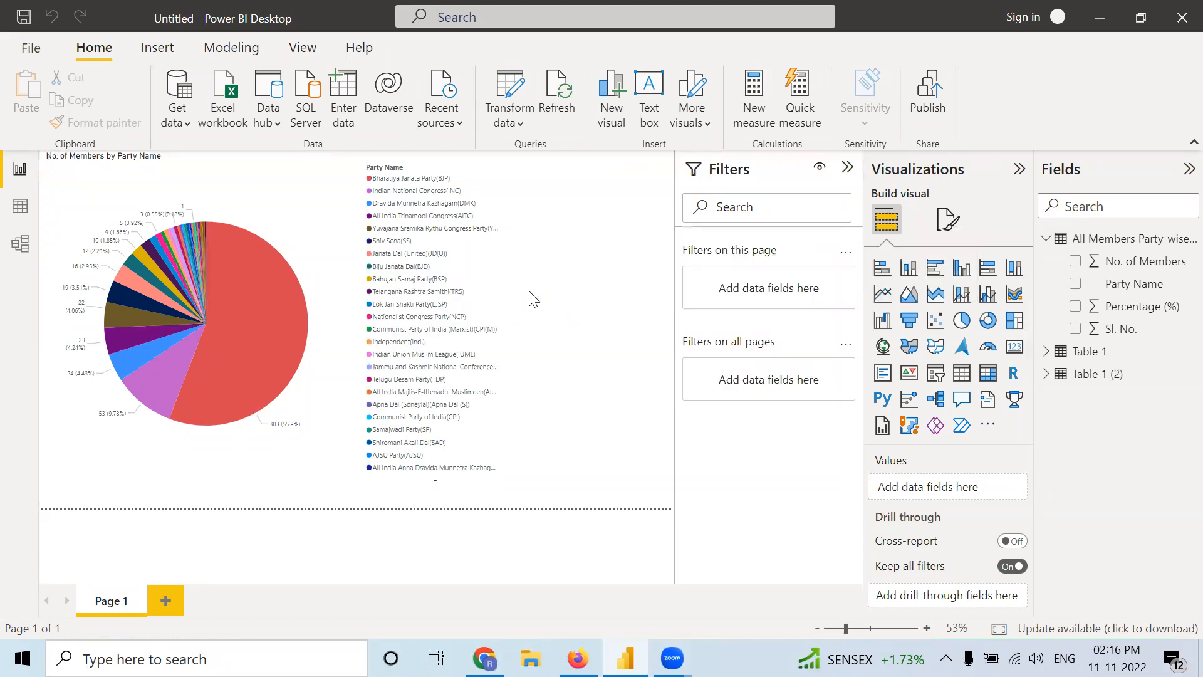
- Add a new report page, and display the rows of Table 1 in the data view
click(166, 601)
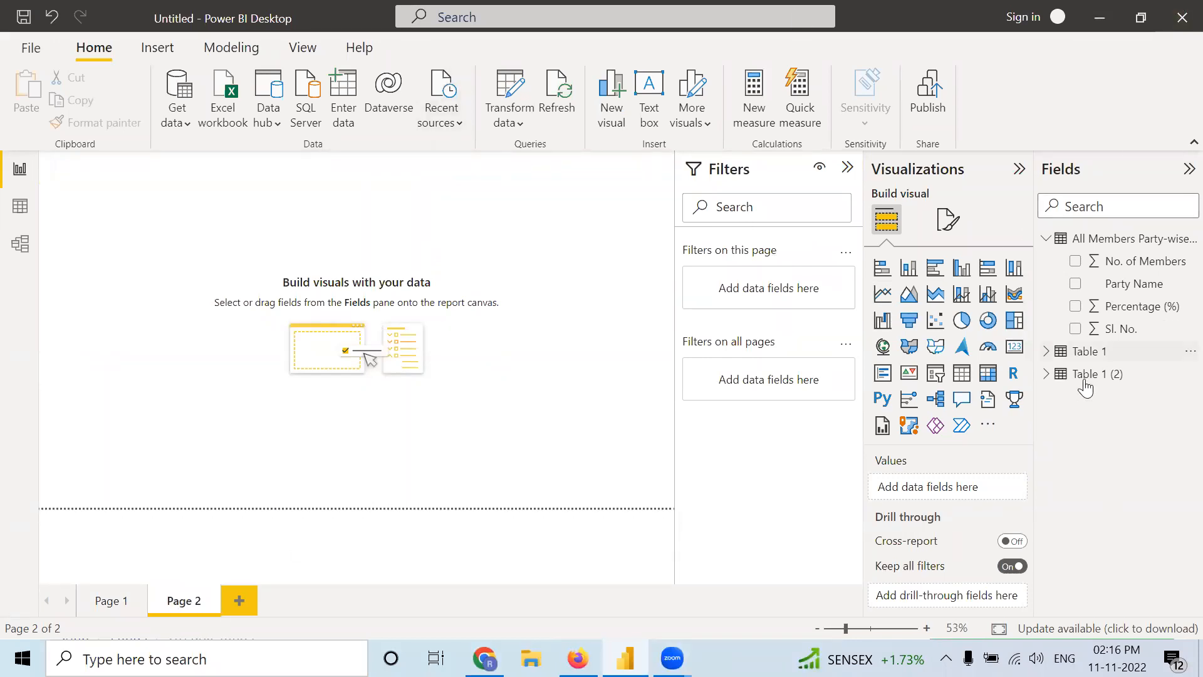
click(1045, 351)
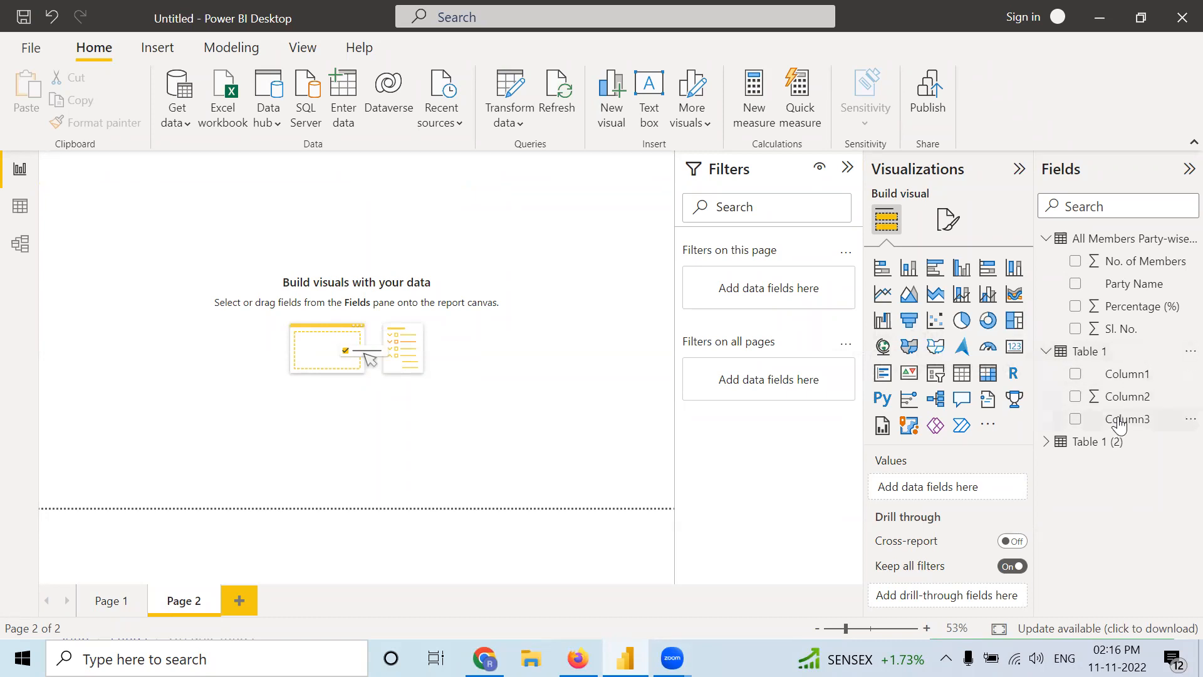
click(19, 212)
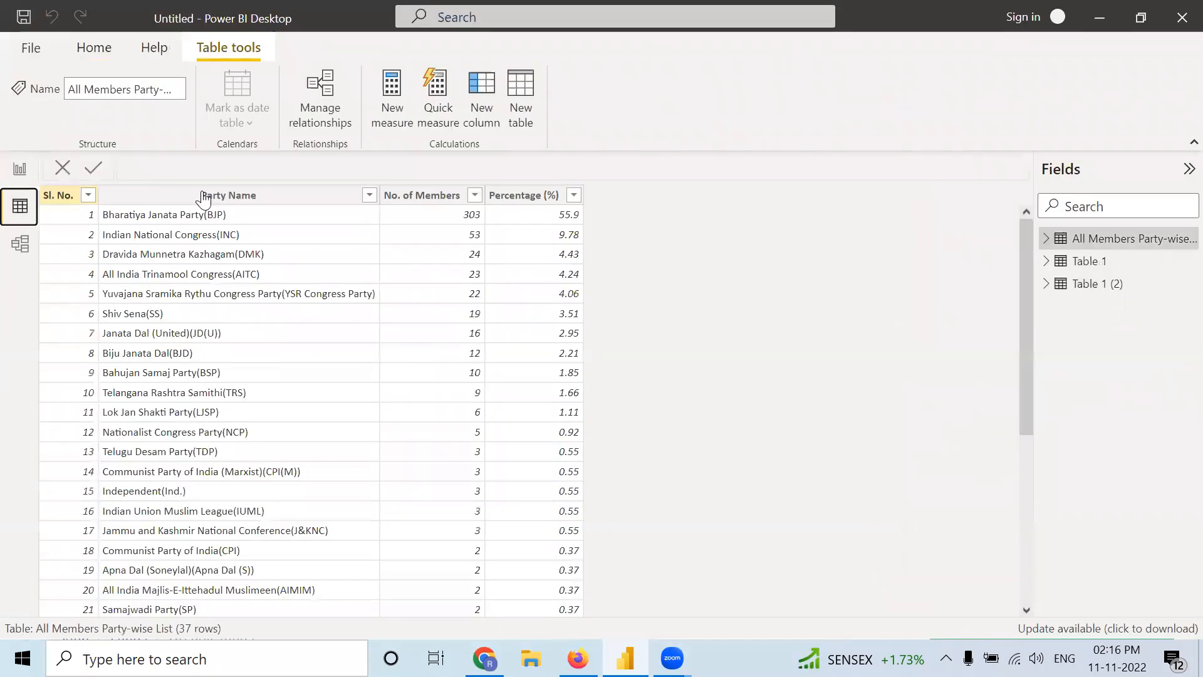
click(1100, 266)
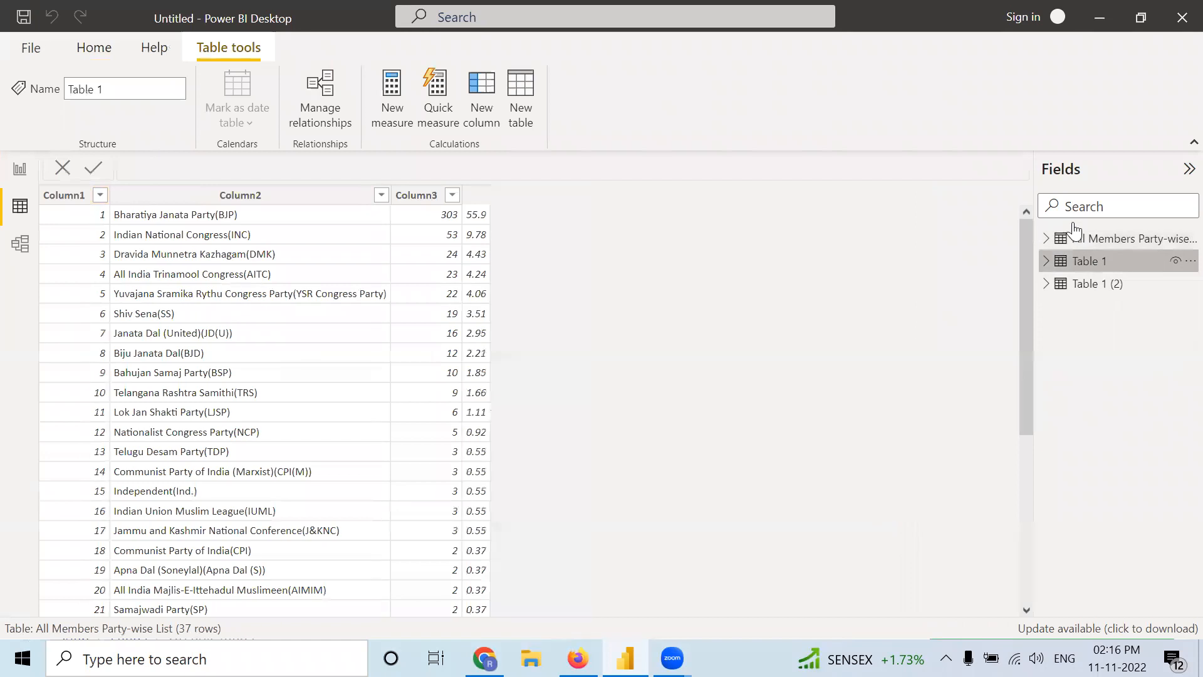
- Rename Column1 of Table 1 to Product Name
click(256, 199)
right_click(256, 199)
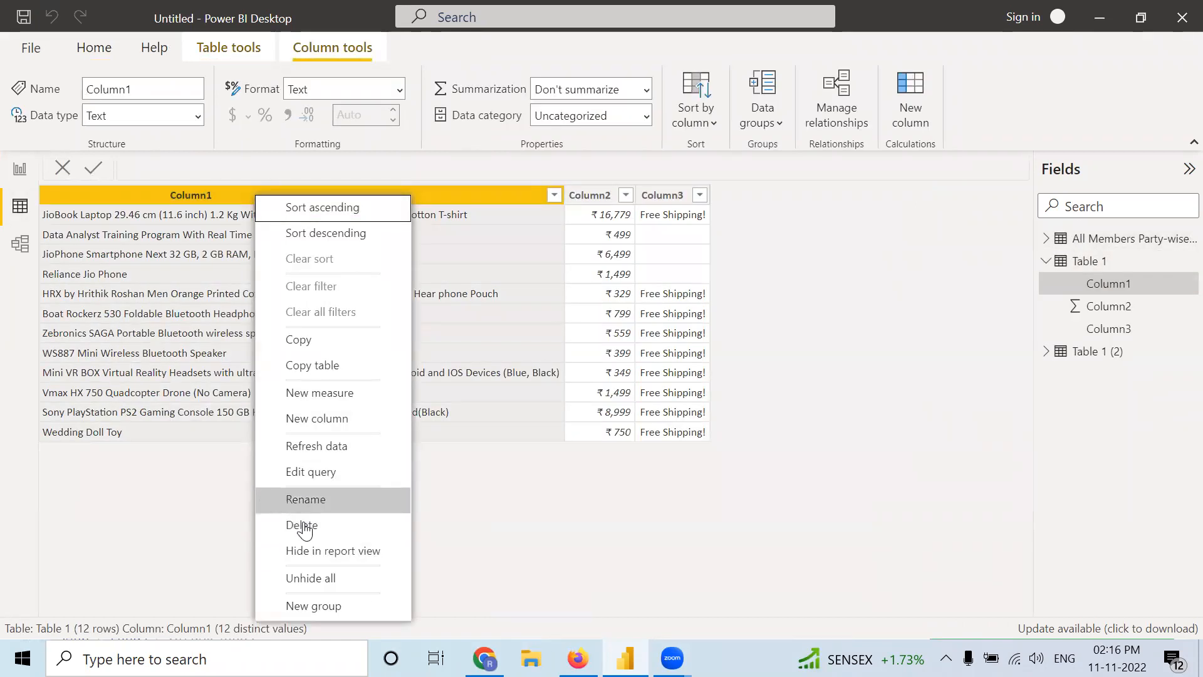
click(301, 503)
text(P)
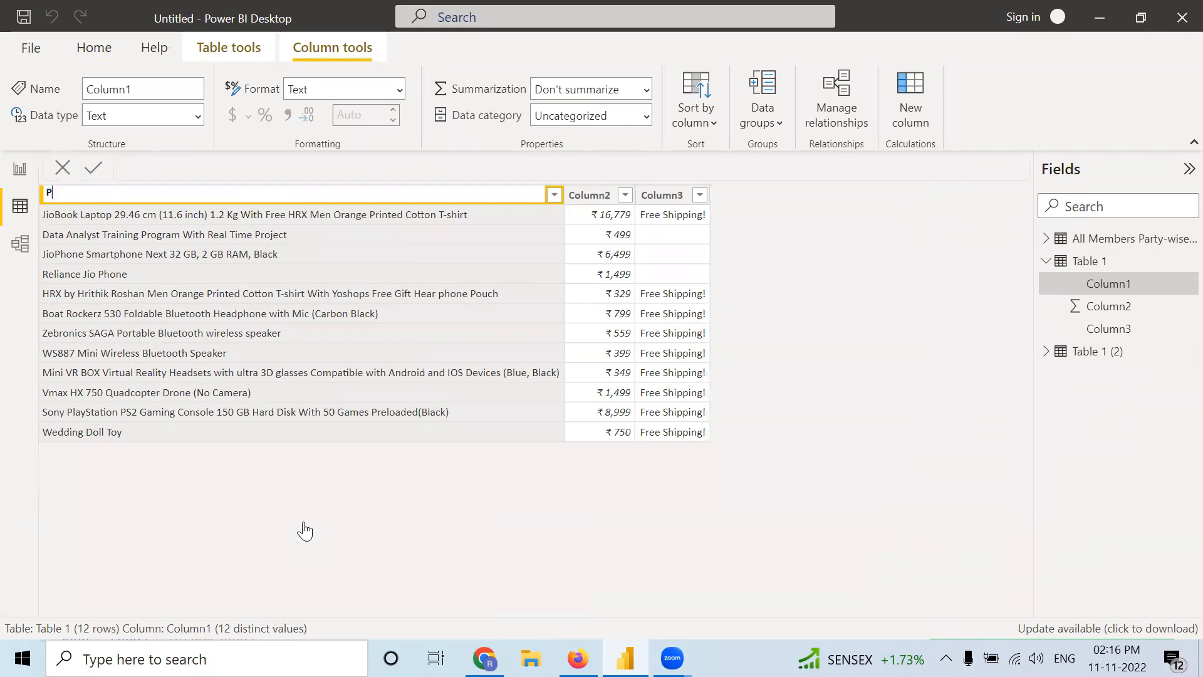
text(roduct Name)
- Rename Column2 of Table 1 to Price
right_click(603, 194)
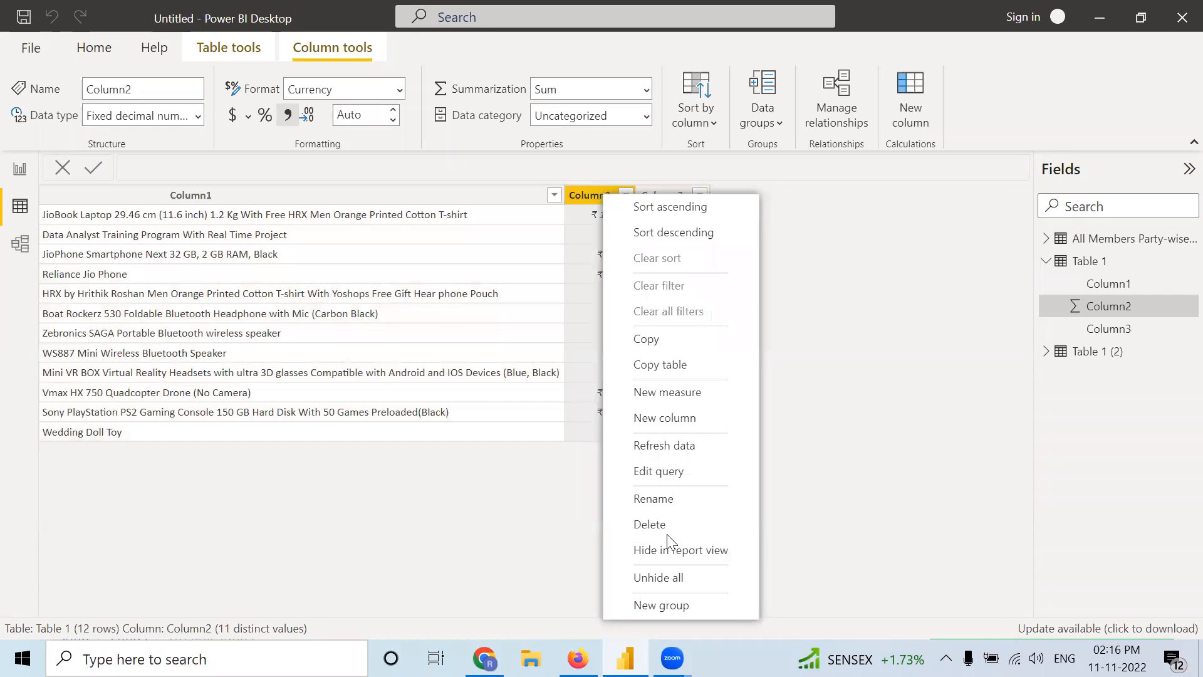
click(656, 498)
text(Price)
key(Return)
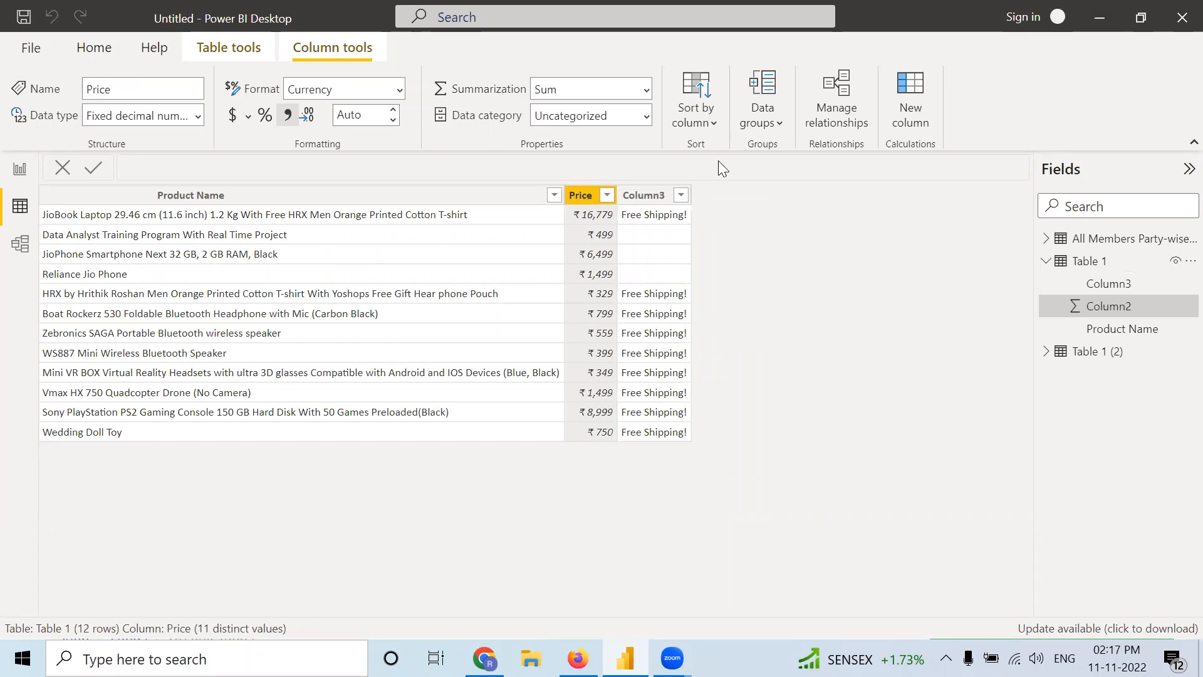
- Rename Column3 of Table 1 to Shipping Facility
right_click(658, 195)
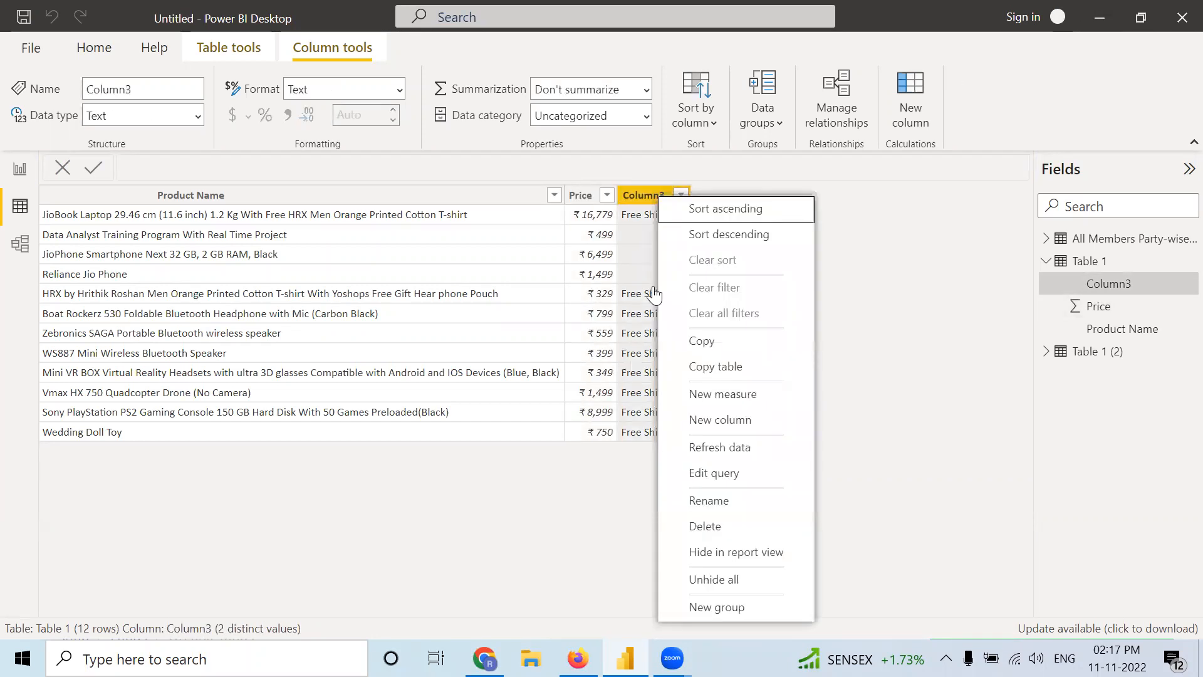
click(720, 502)
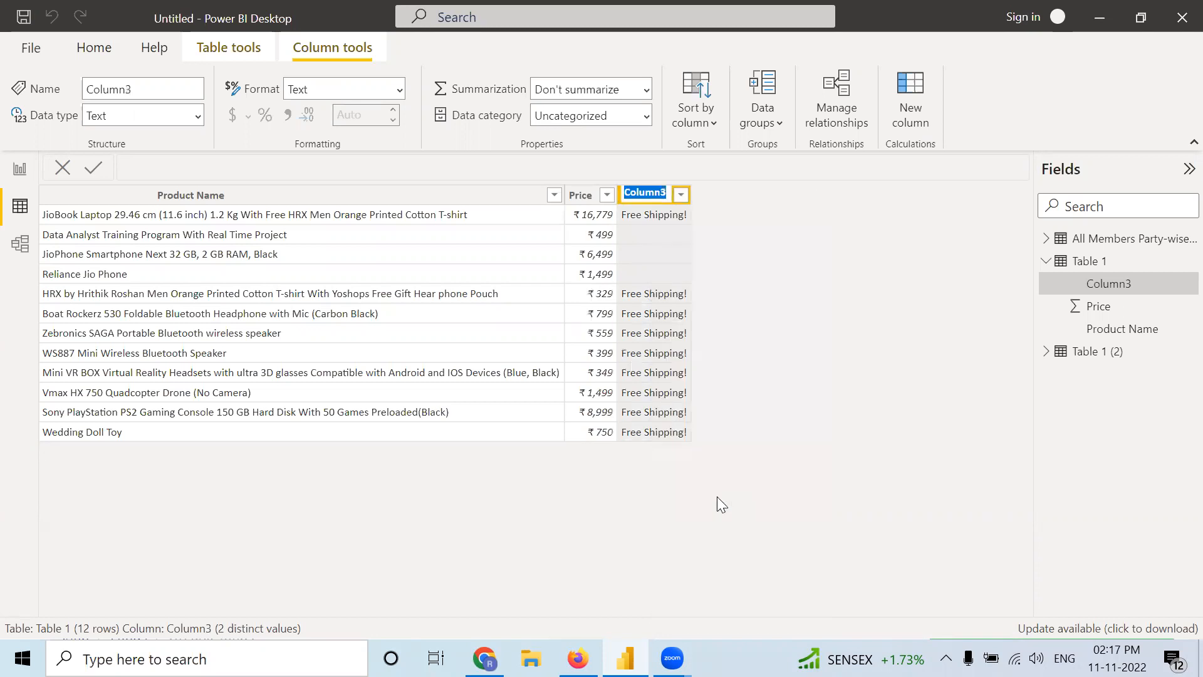
text(Shipping Facil)
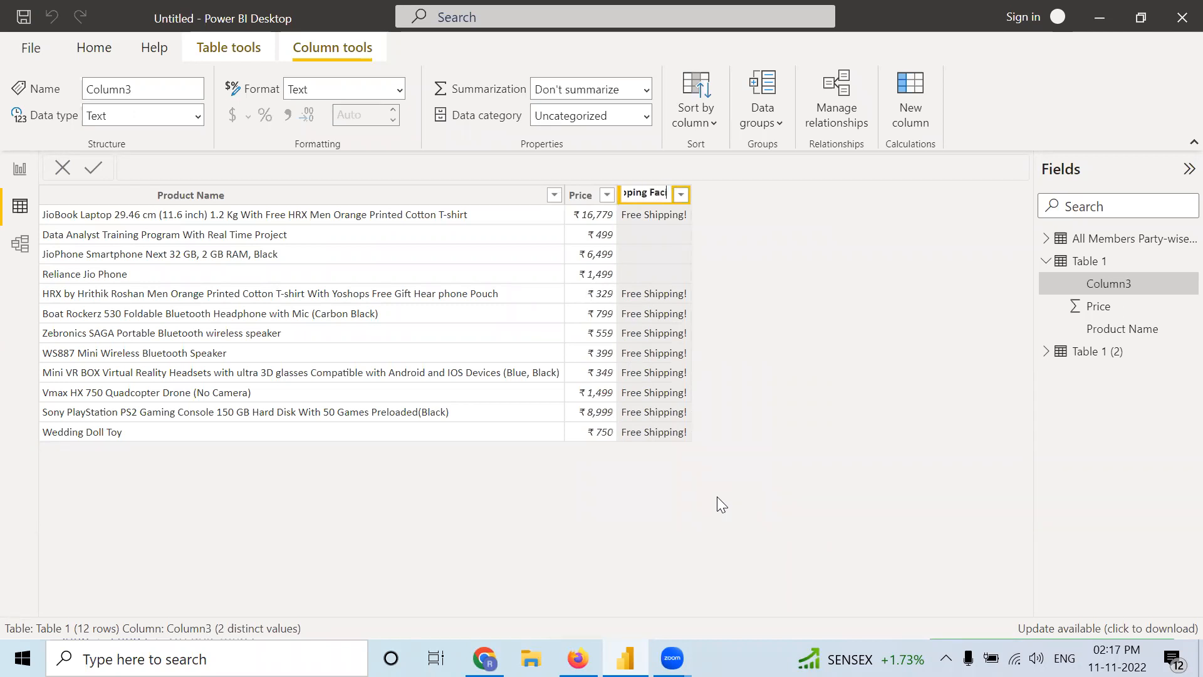
text(ity)
click(852, 312)
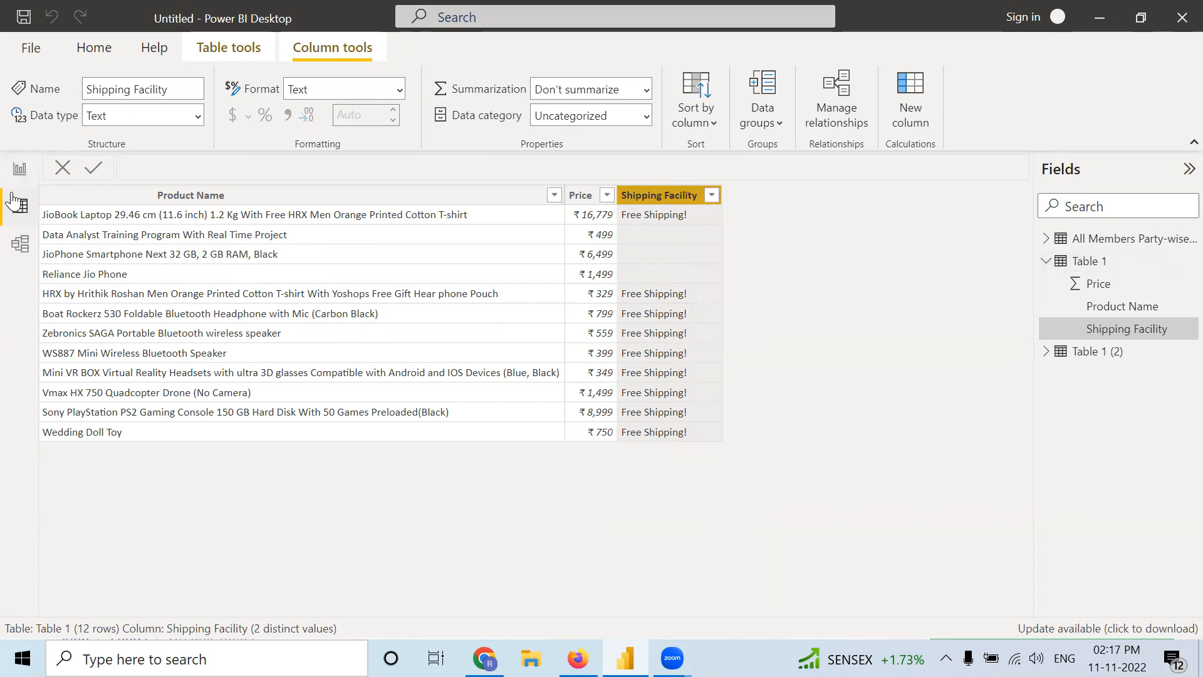
- Build a table visual on Page 2 from Product Name, Price and Shipping Facility of Table 1, and enlarge it
click(19, 168)
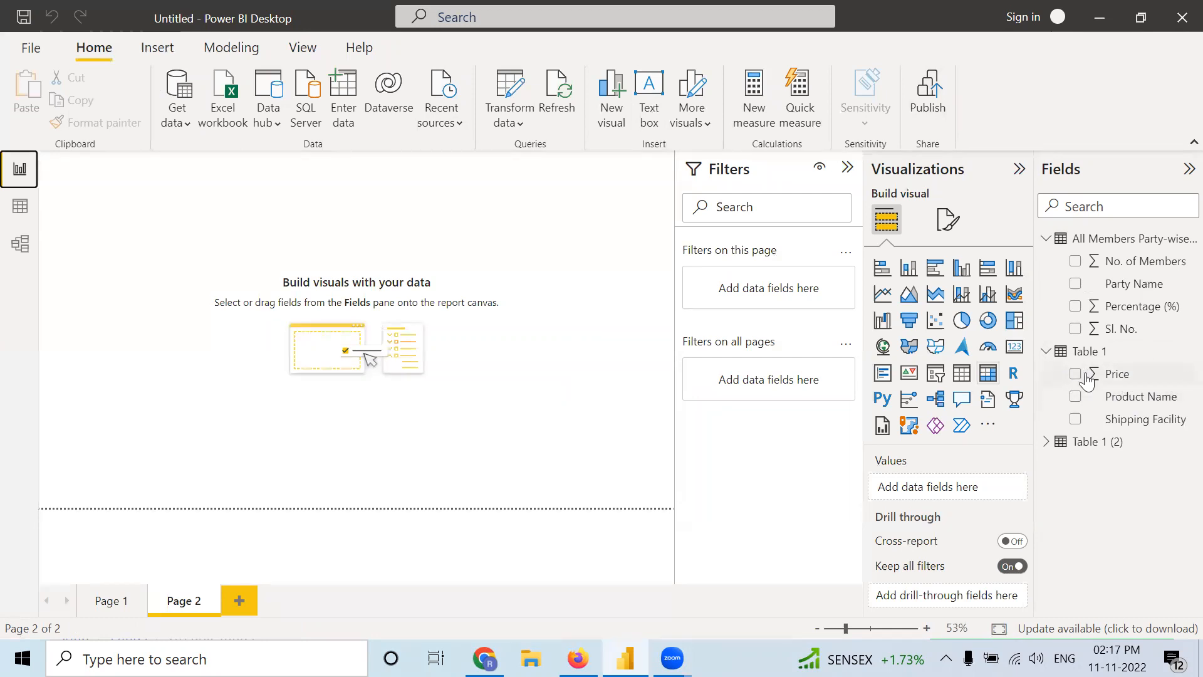
drag(1127, 400, 931, 478)
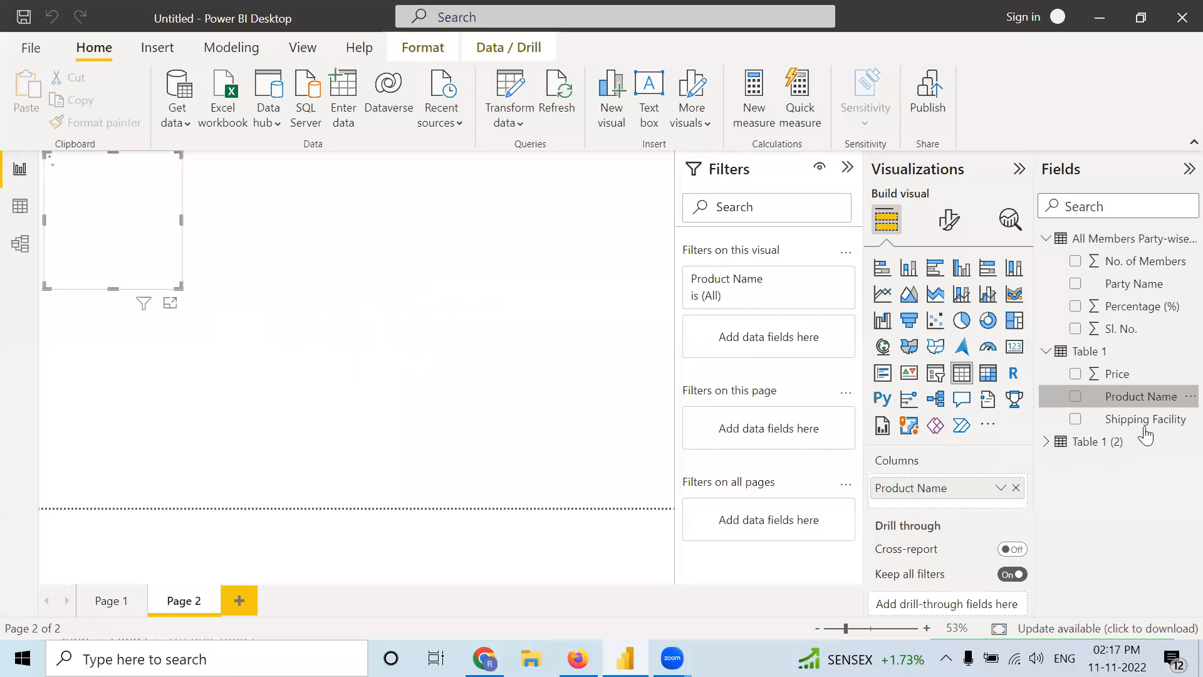
drag(1101, 381, 989, 516)
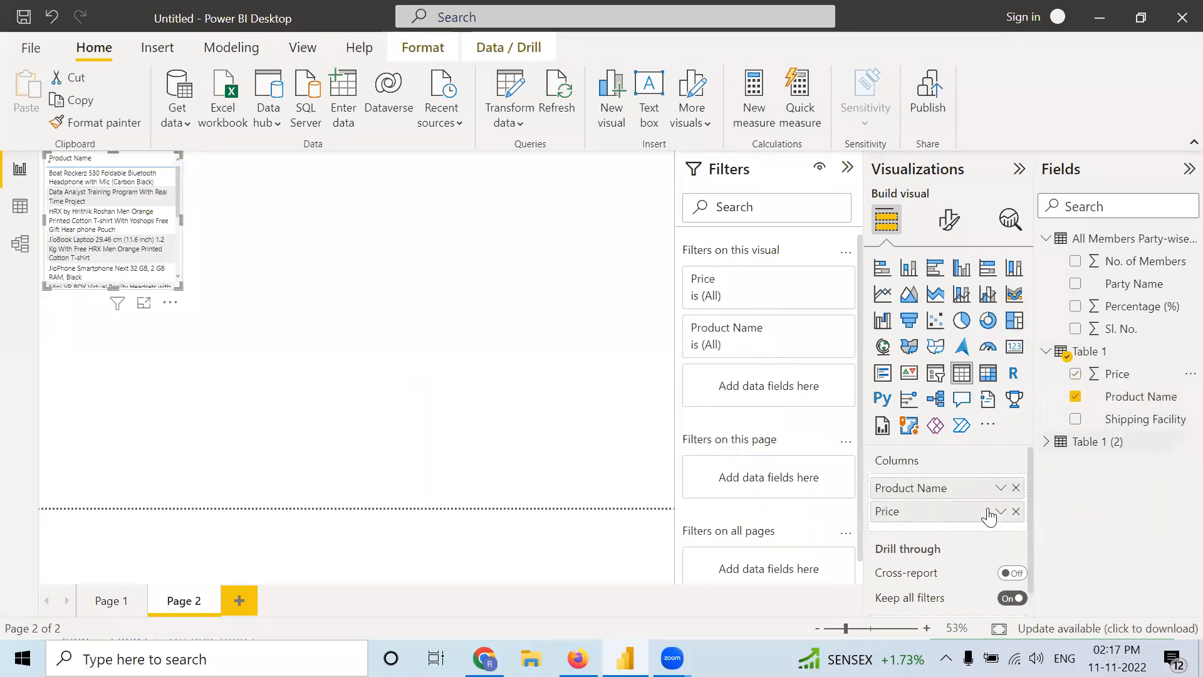
drag(1140, 418, 953, 533)
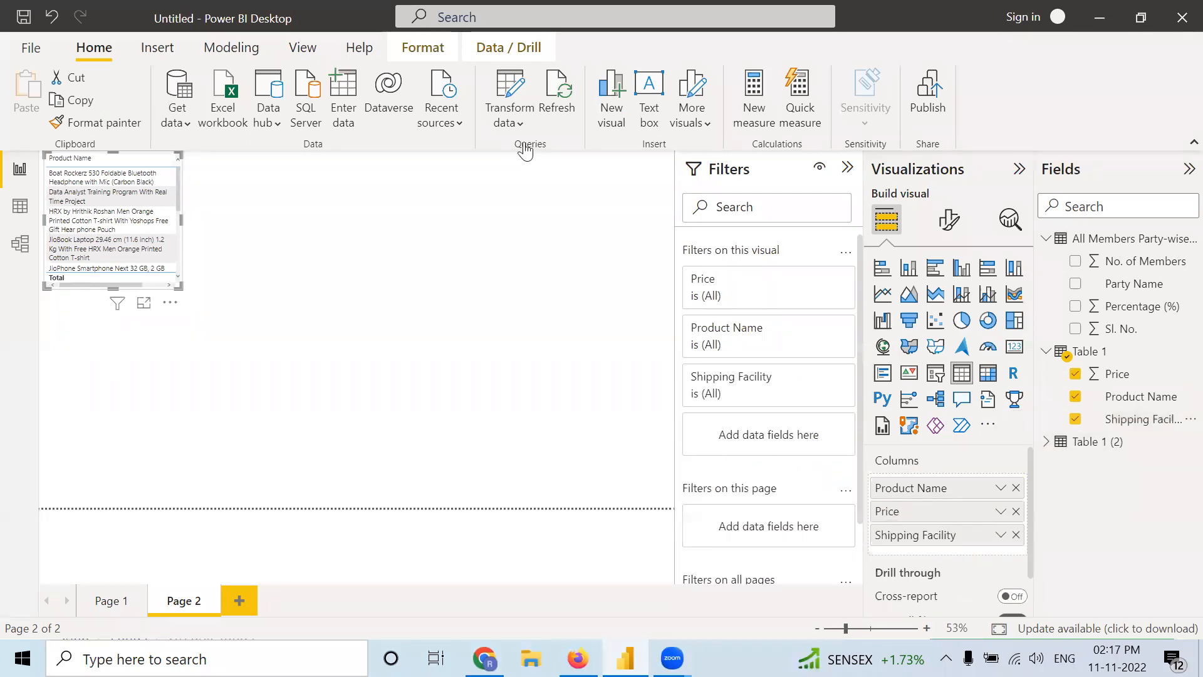
drag(180, 287, 410, 498)
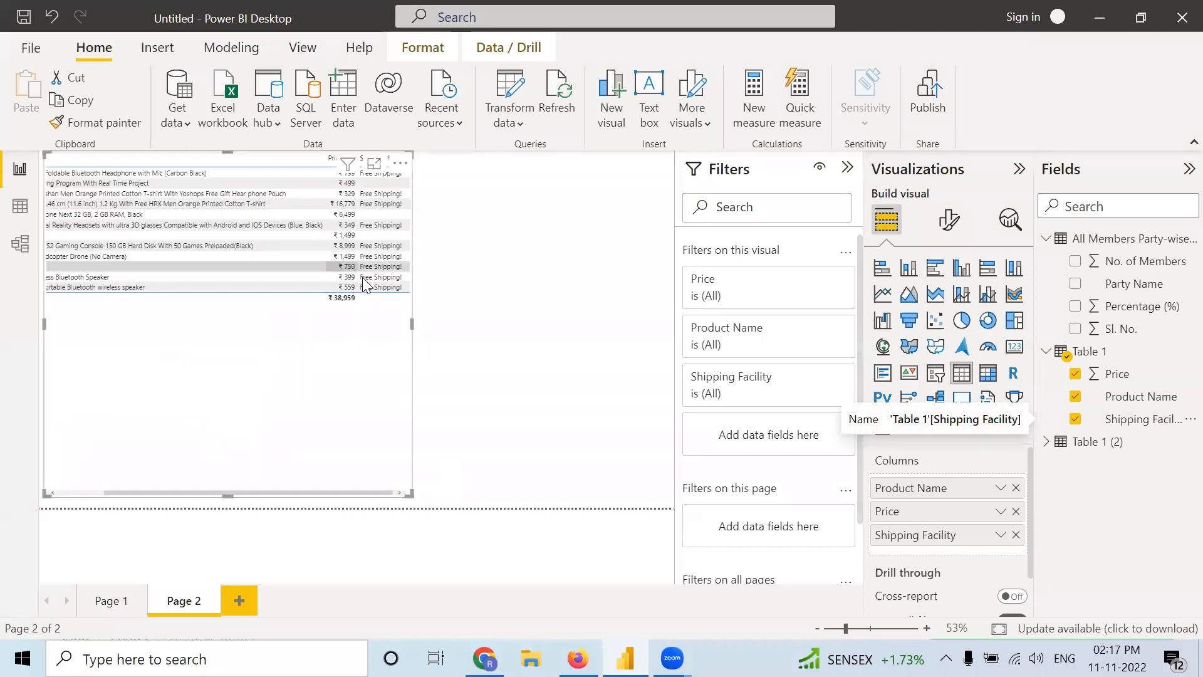
- Export the table visual's data to the Downloads folder as a CSV file named data
click(398, 167)
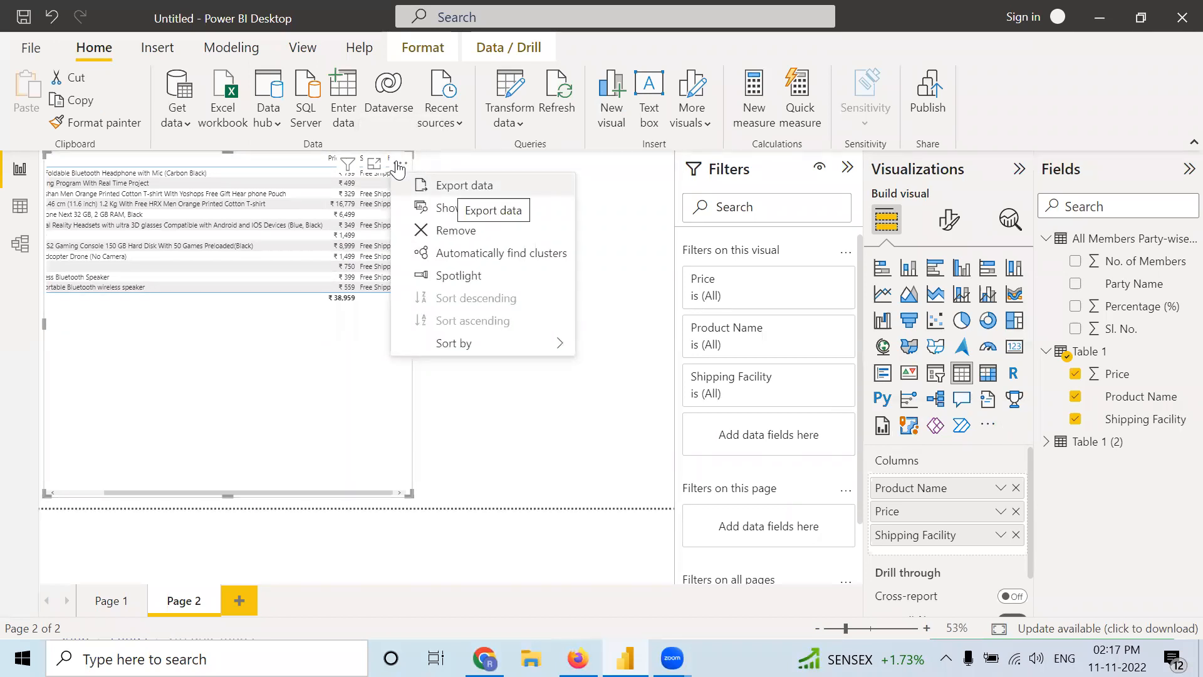
click(464, 185)
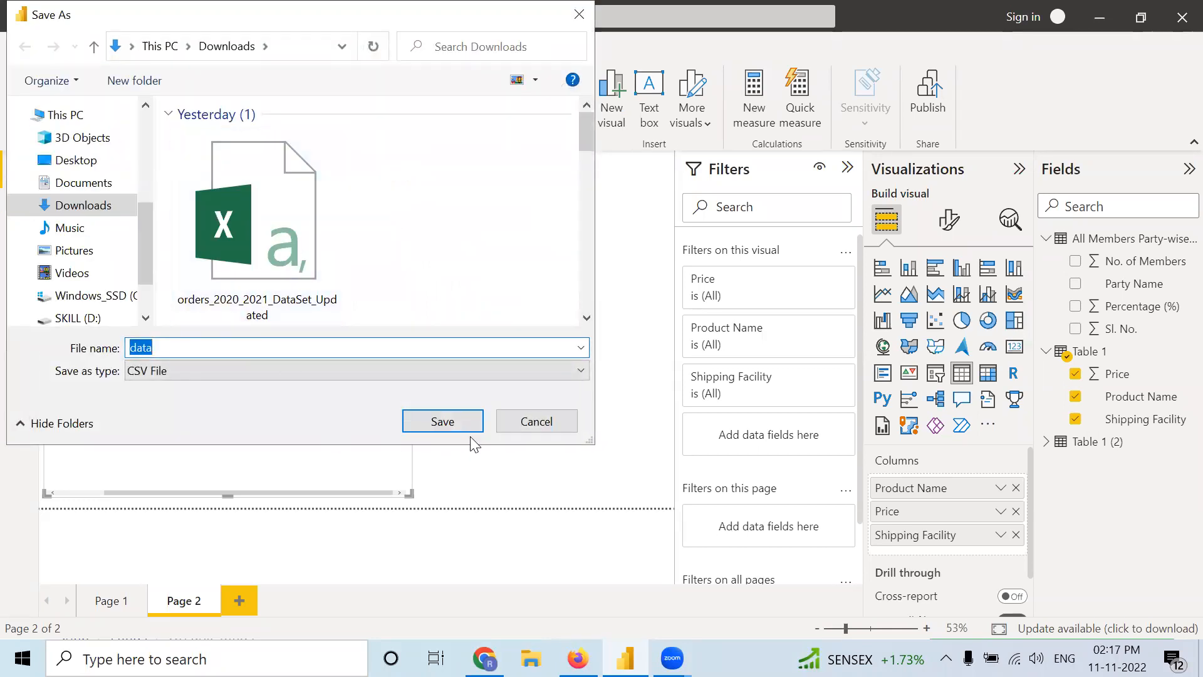
click(207, 366)
click(207, 366)
click(443, 421)
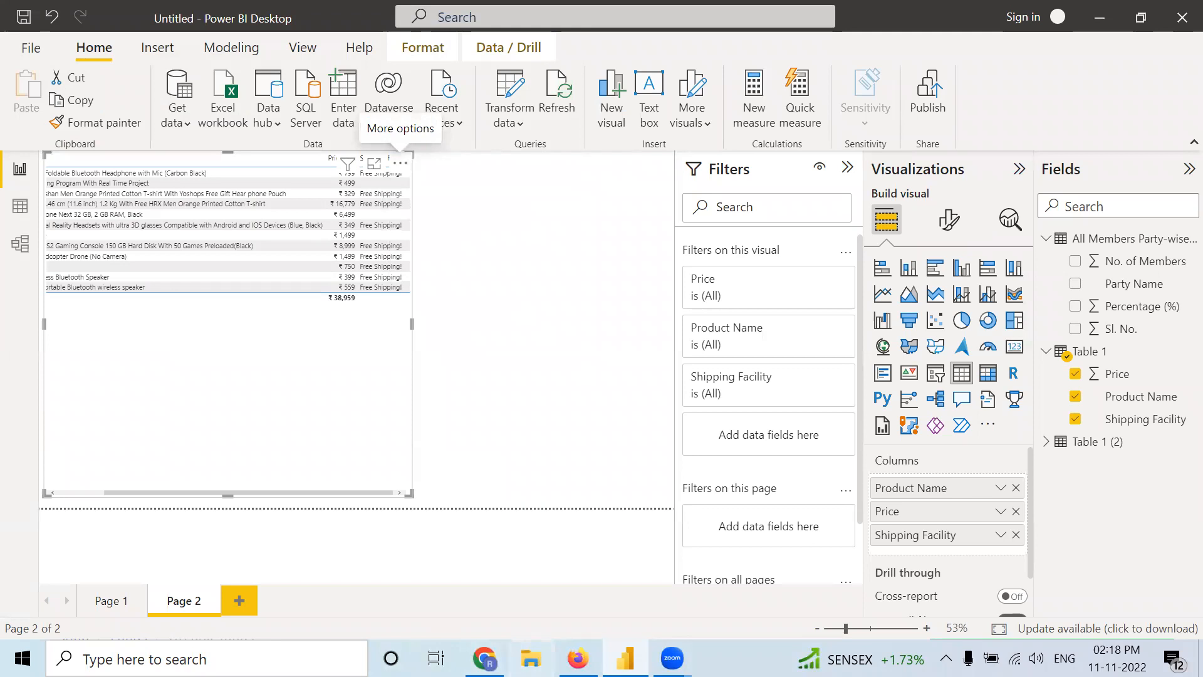
- Open the exported data CSV file from the Downloads folder in Excel, with its window maximized
click(531, 659)
click(532, 658)
click(532, 658)
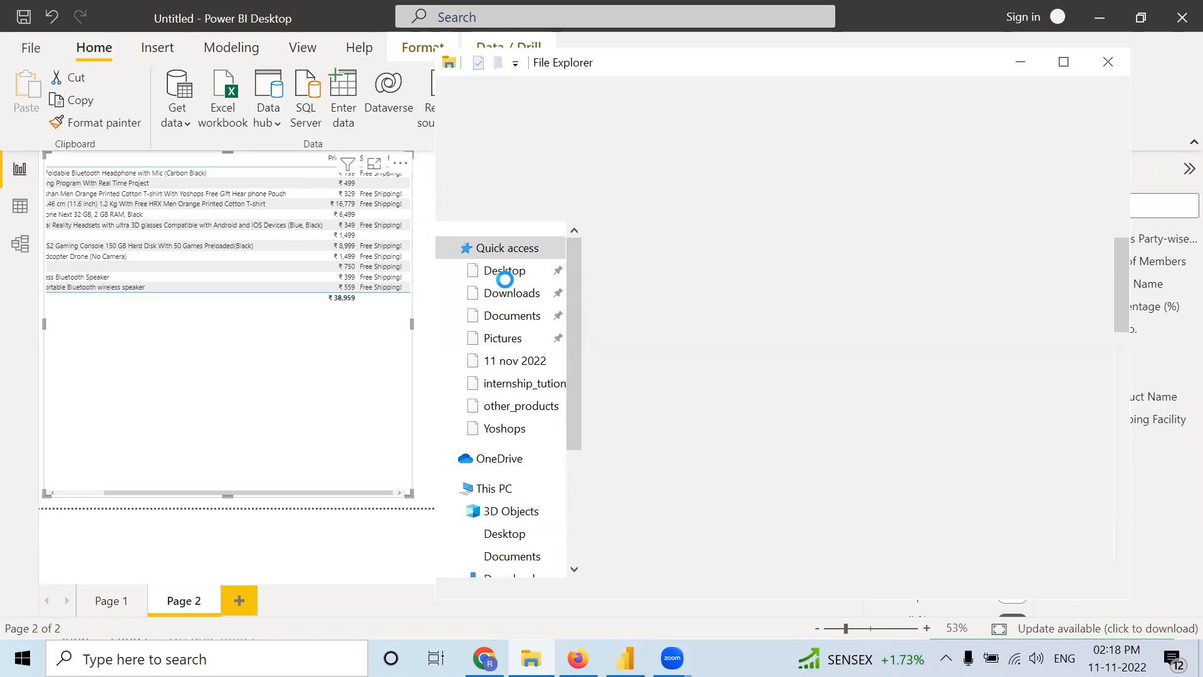
click(505, 294)
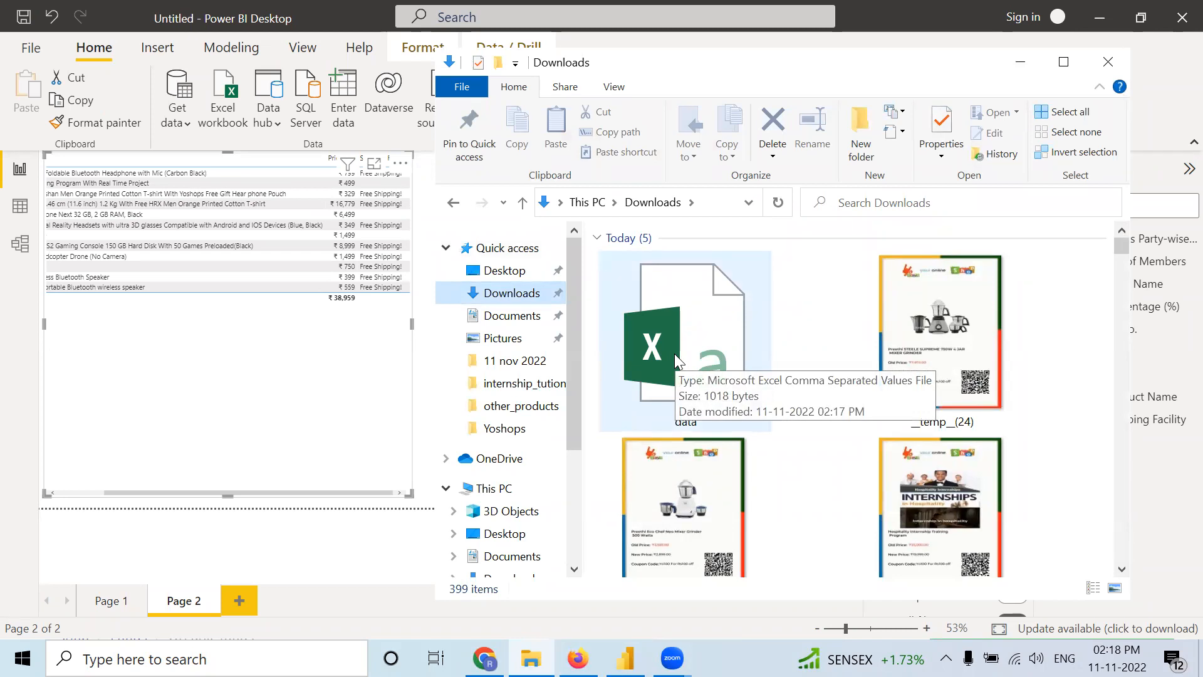
click(676, 342)
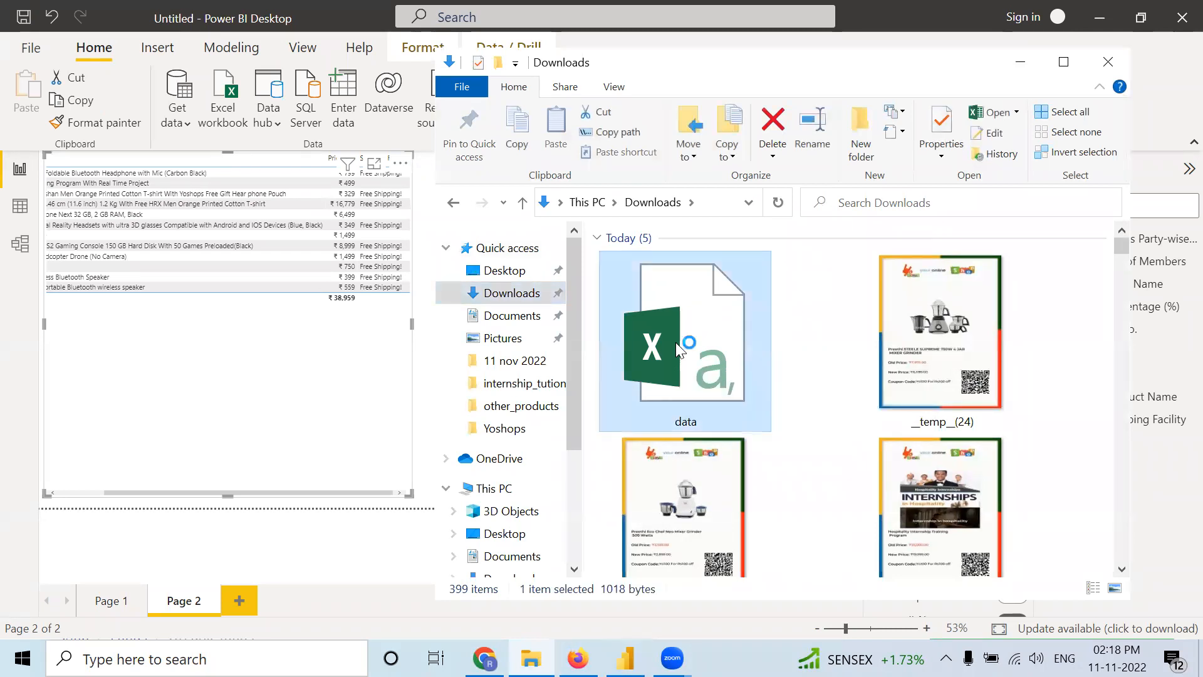
double_click(675, 342)
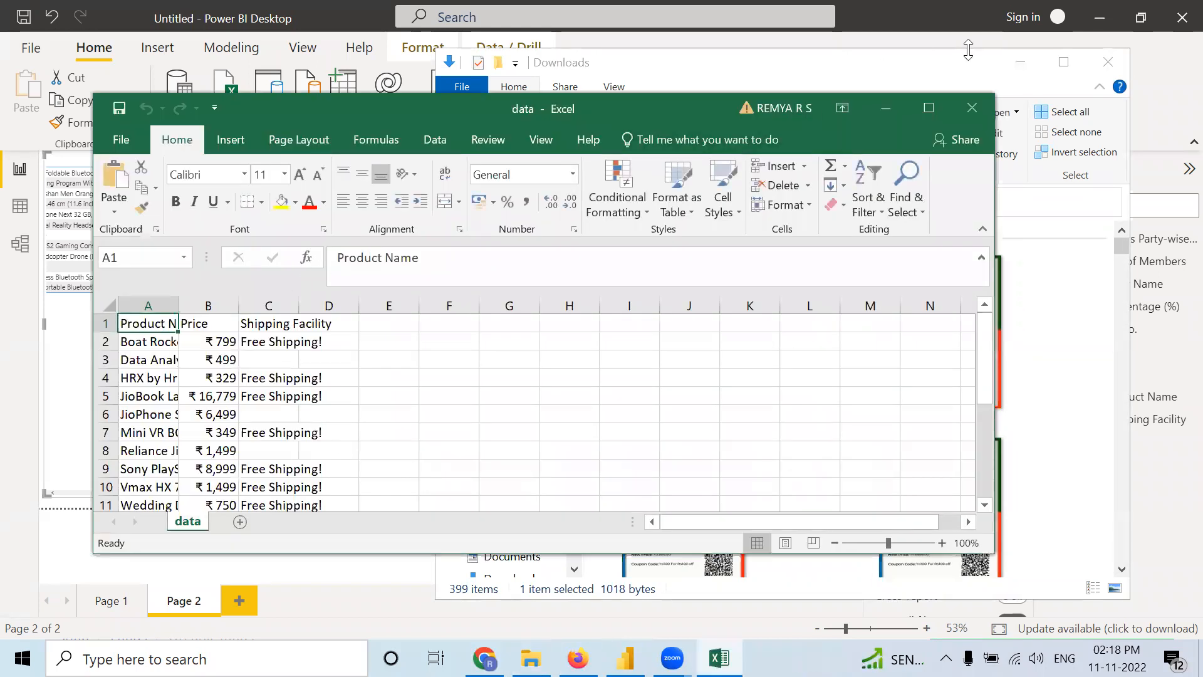
click(929, 107)
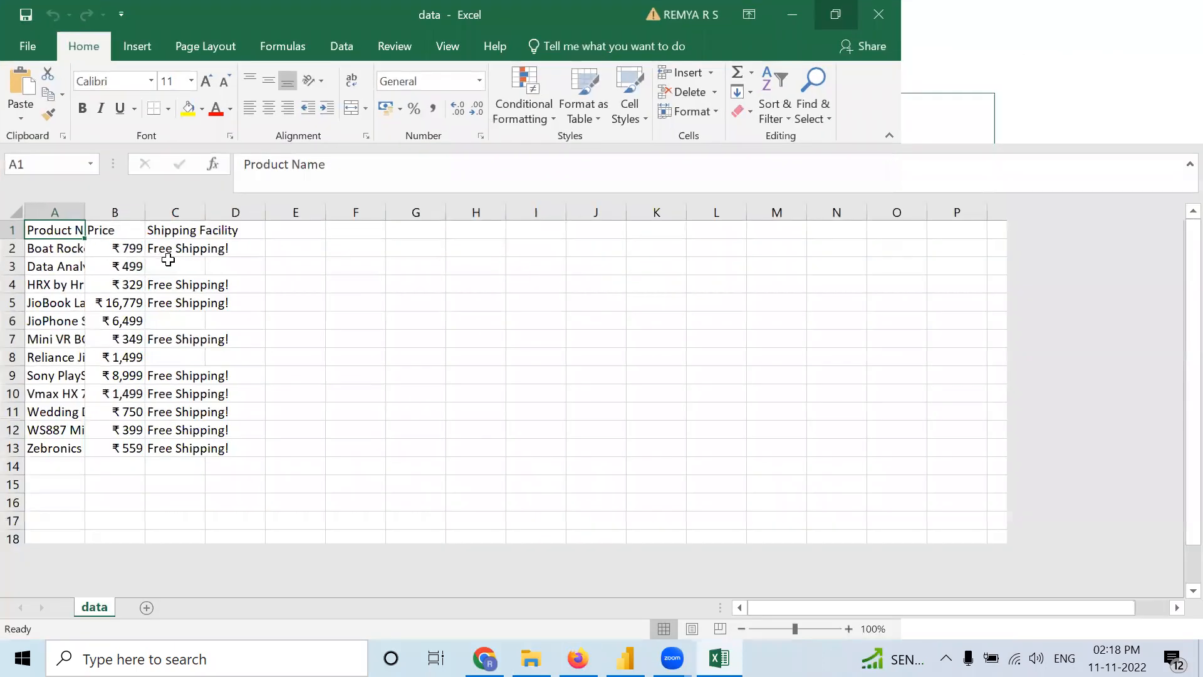
- Widen the Product Name, Price and Shipping Facility columns of the data sheet, making the Product Name column the widest
drag(85, 207, 341, 212)
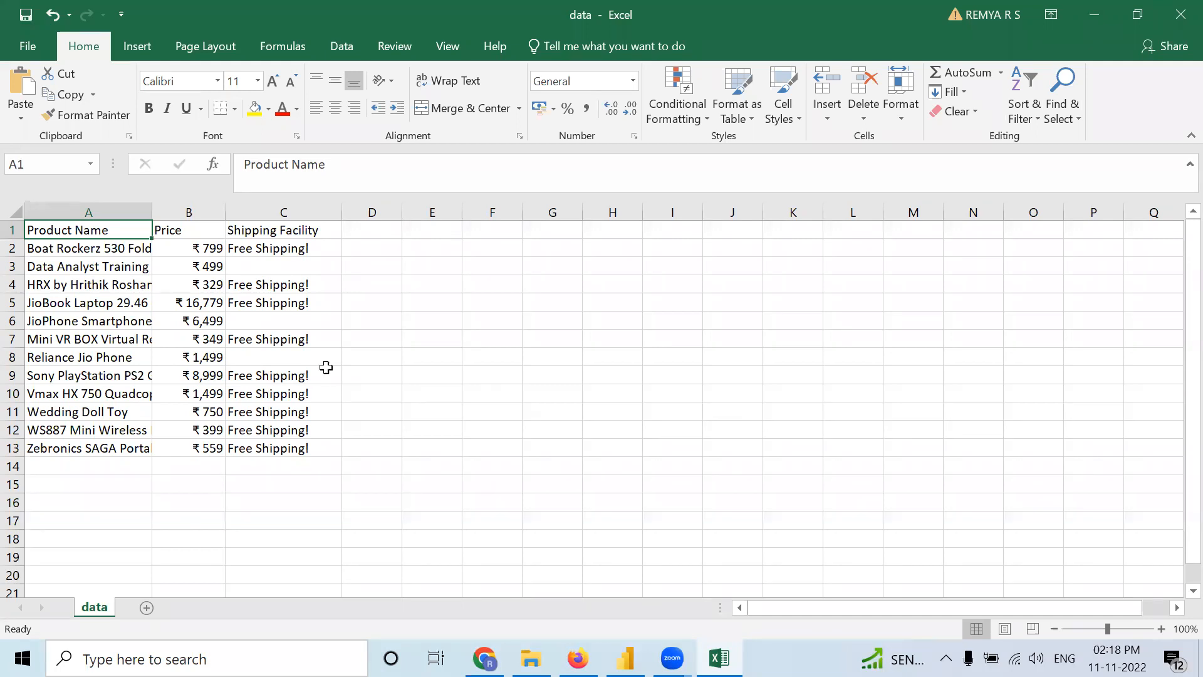
drag(146, 206, 215, 221)
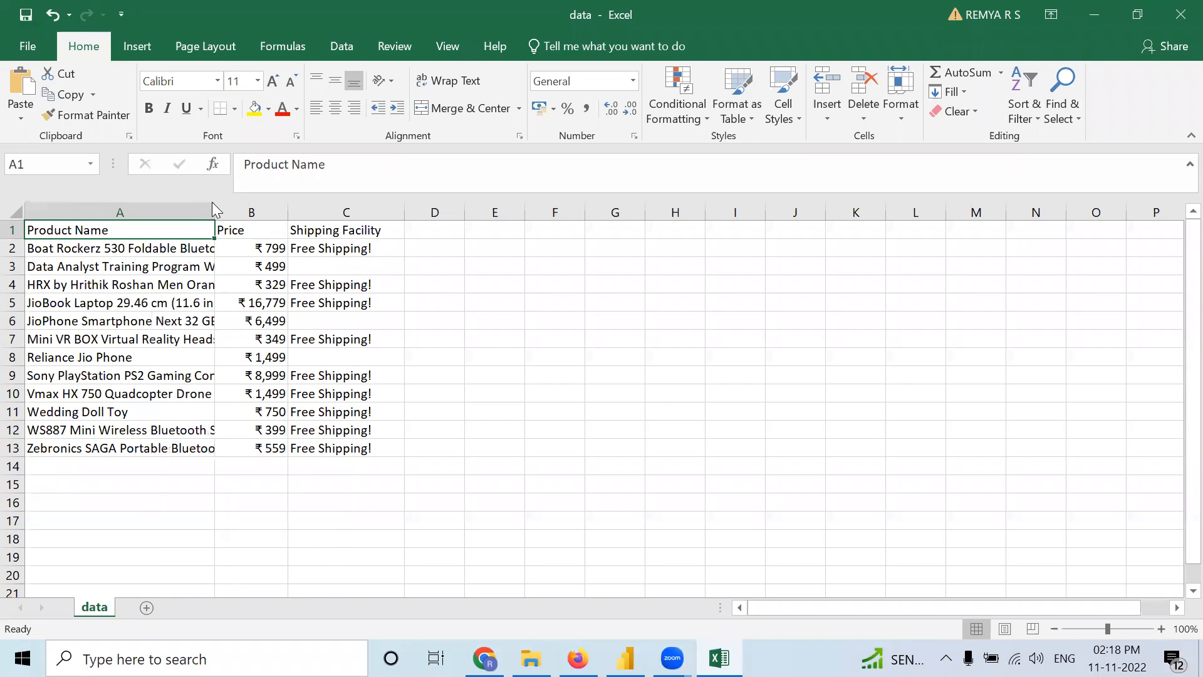
drag(215, 212, 237, 212)
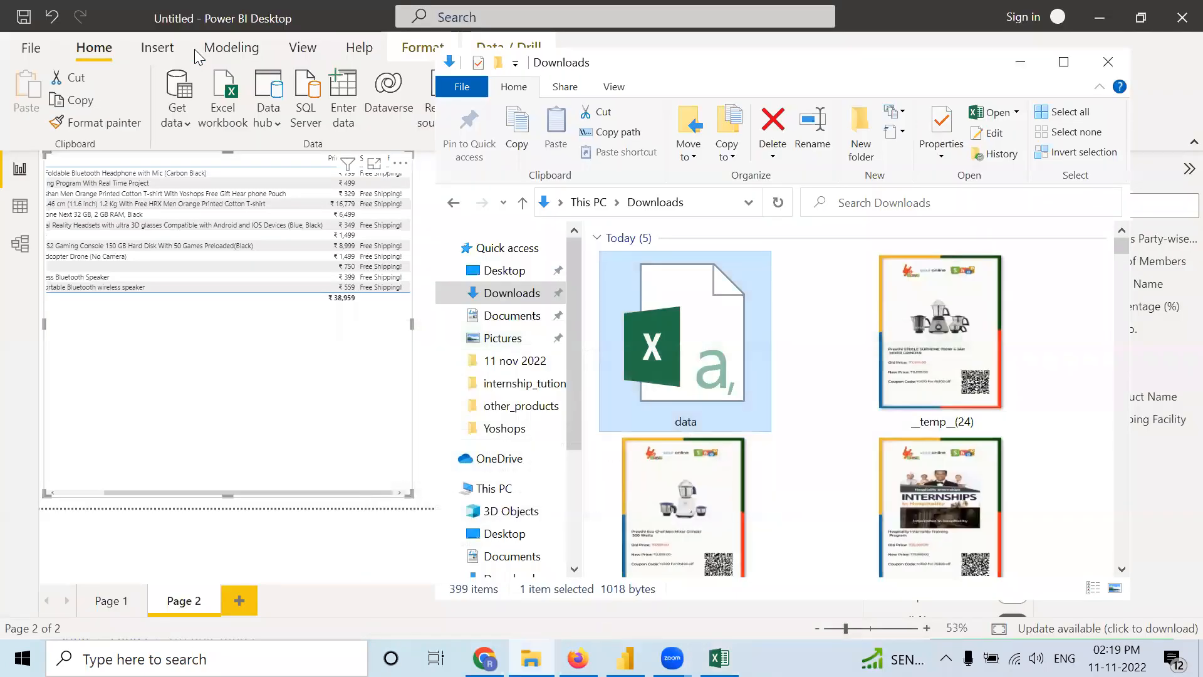
- Minimize the Downloads window and switch to the Chrome browser with the yoshops.com organic food page
click(1020, 62)
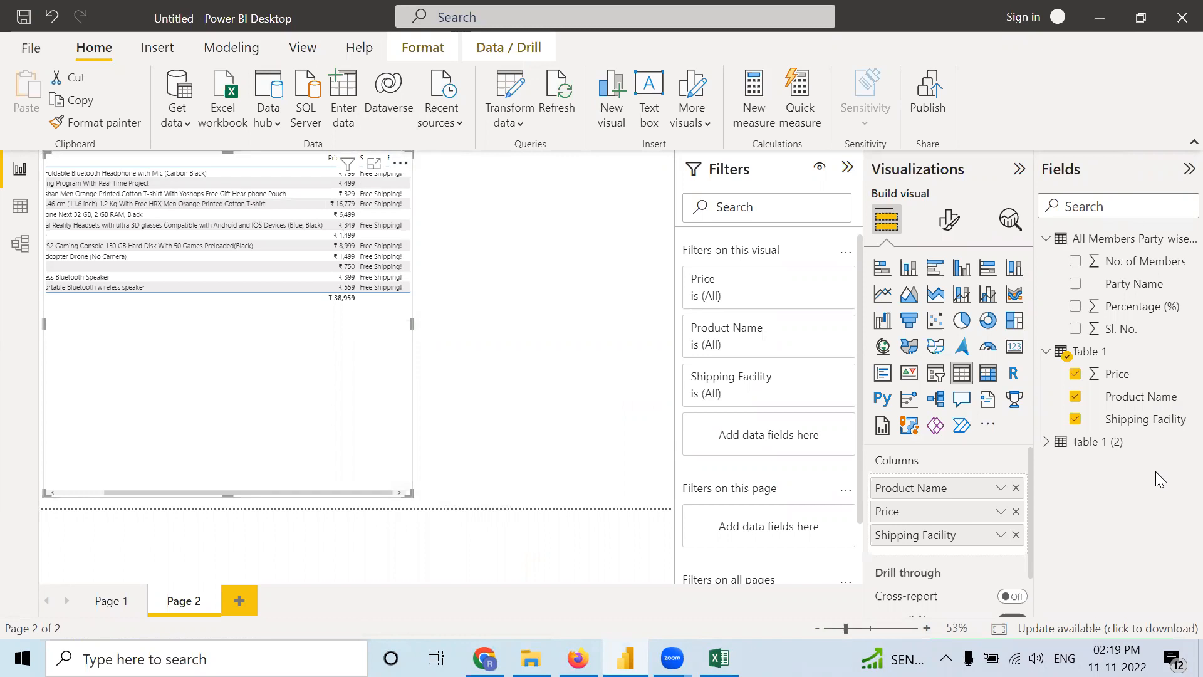
click(552, 420)
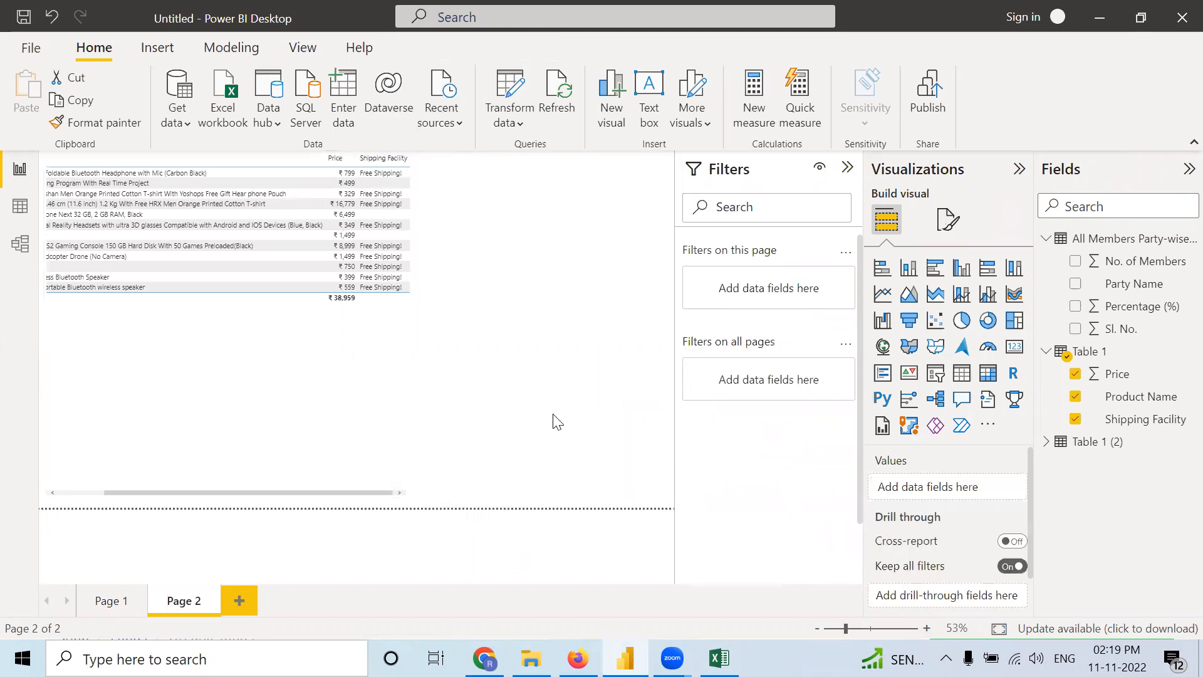
click(484, 657)
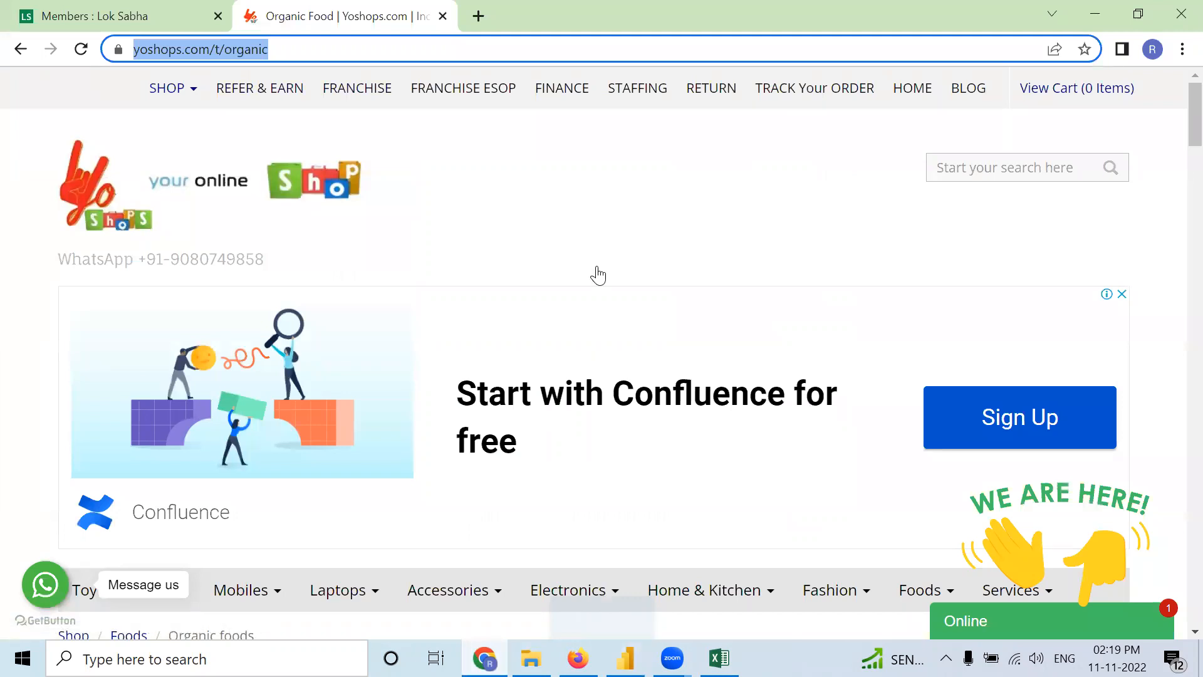
text(wikip)
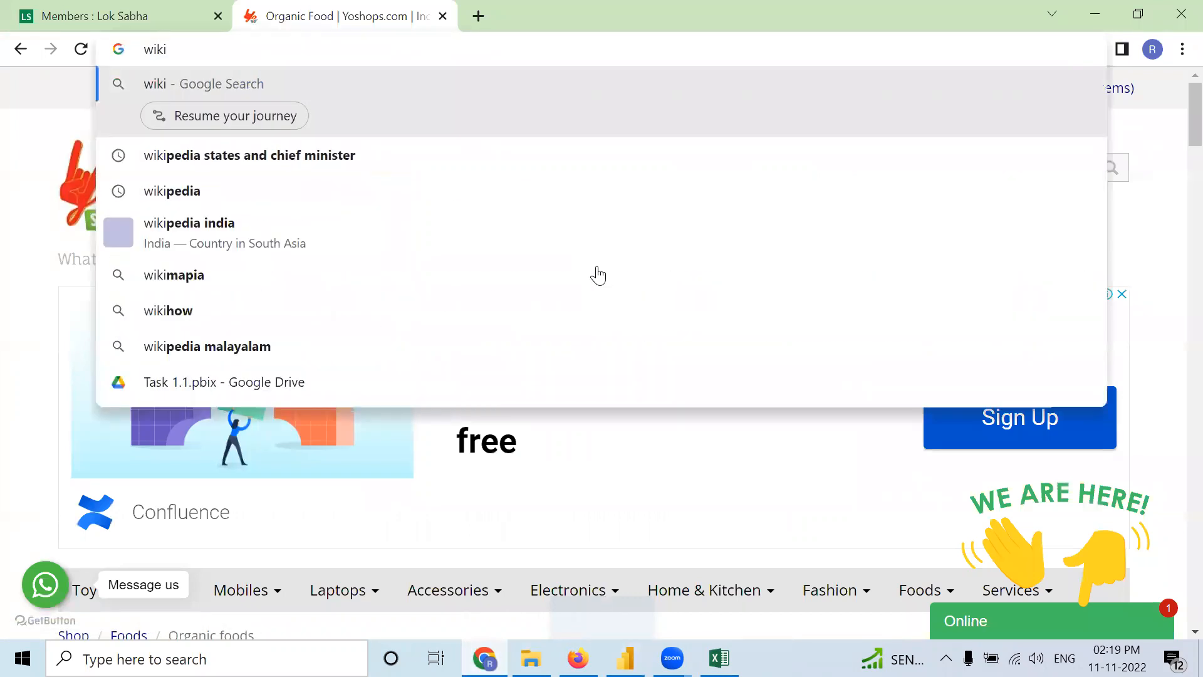
key(BackSpace)
key(BackSpace)
key(BackSpace)
key(BackSpace)
key(BackSpace)
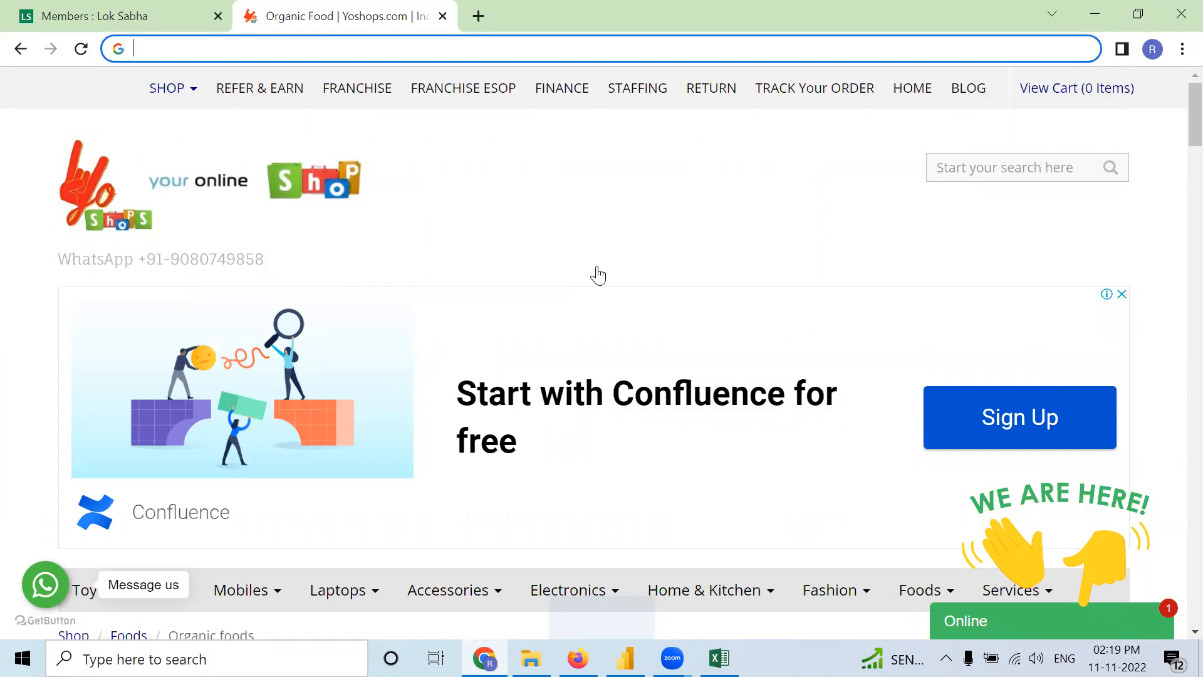
- Search the web for flipkart, open the Flipkart home page, and dismiss its login dialog
text(flip)
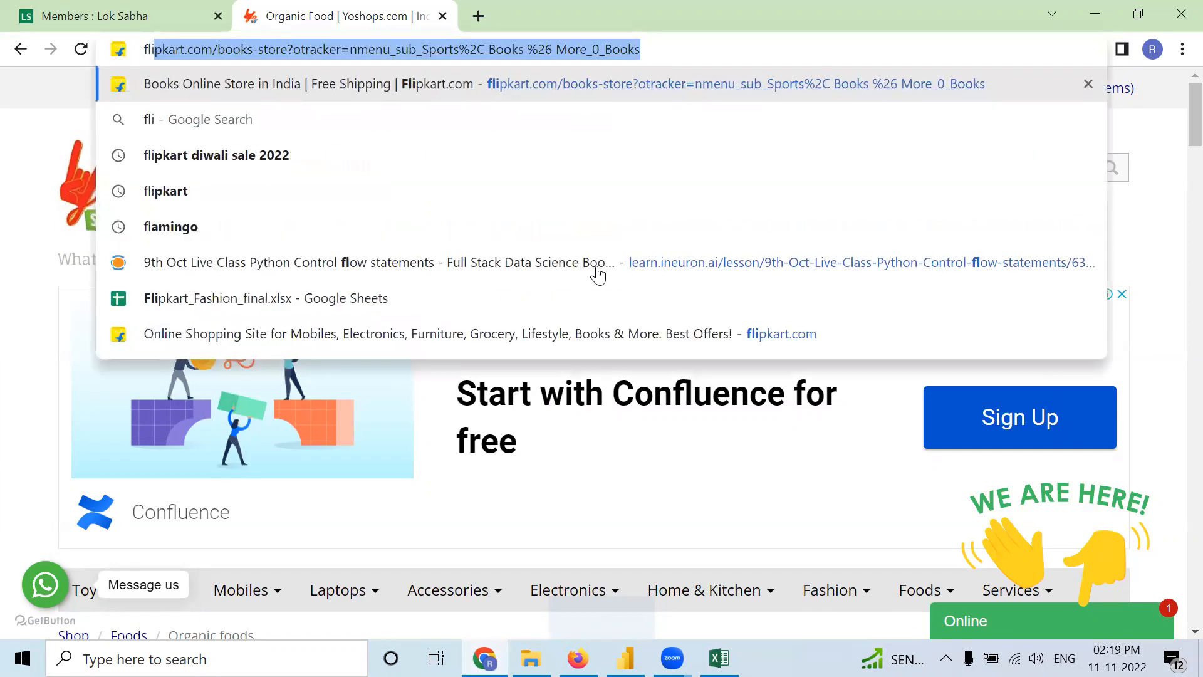
text(kar)
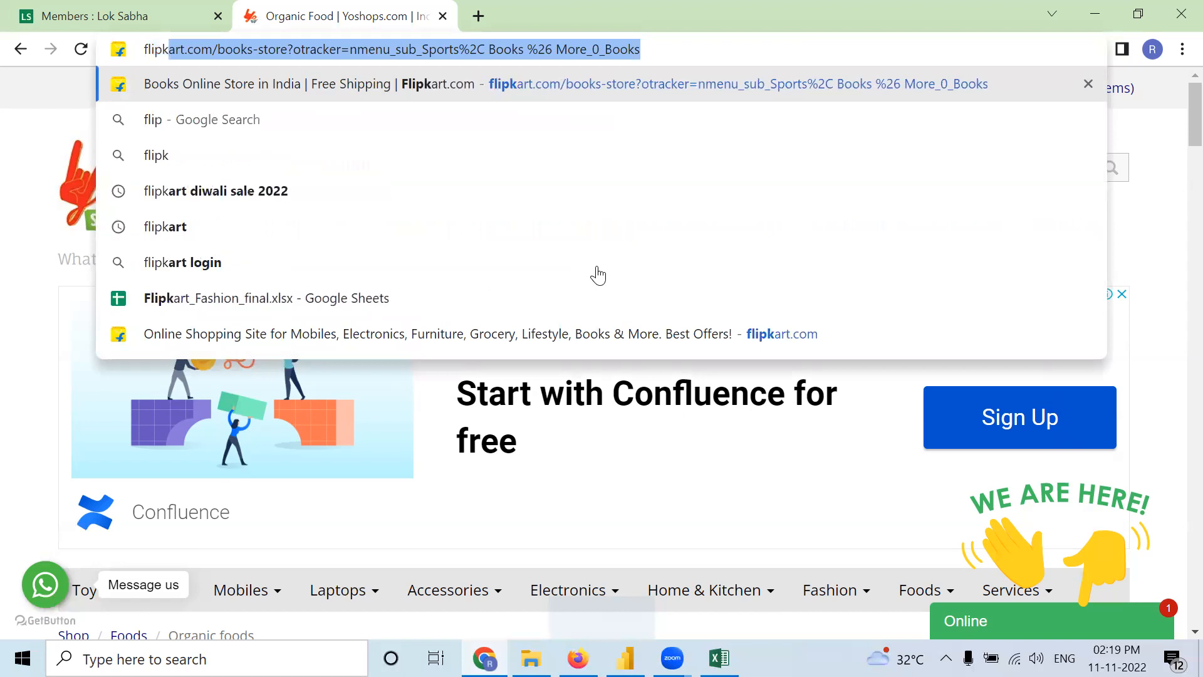
text(t)
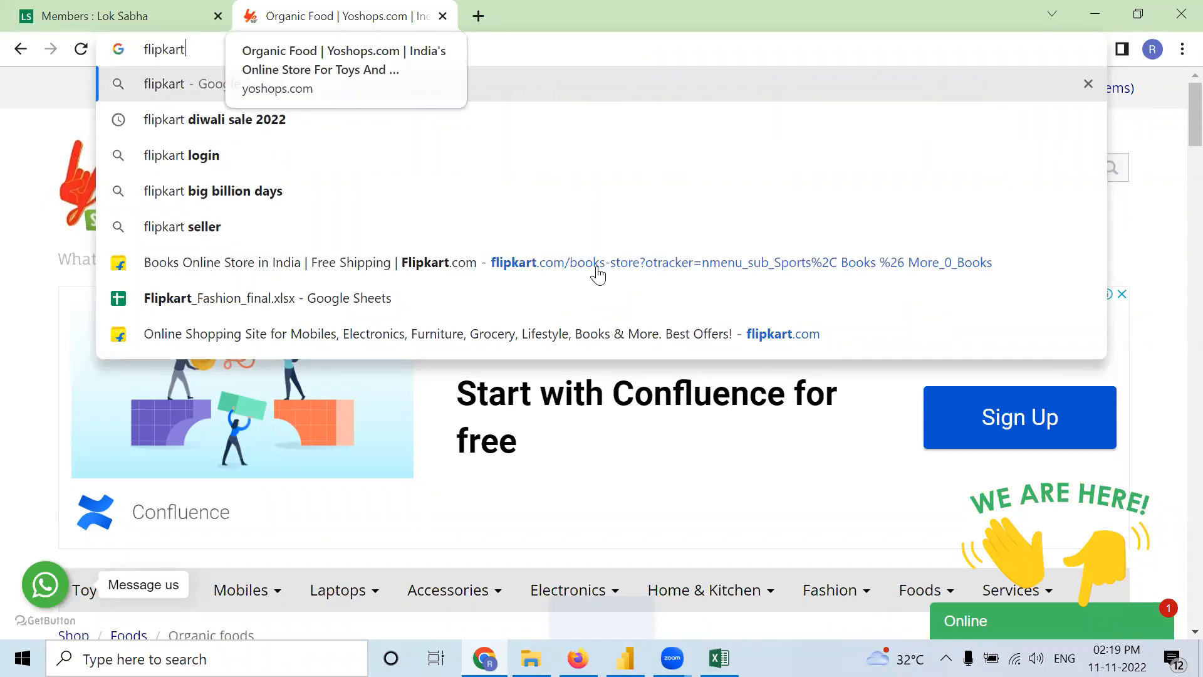
key(Return)
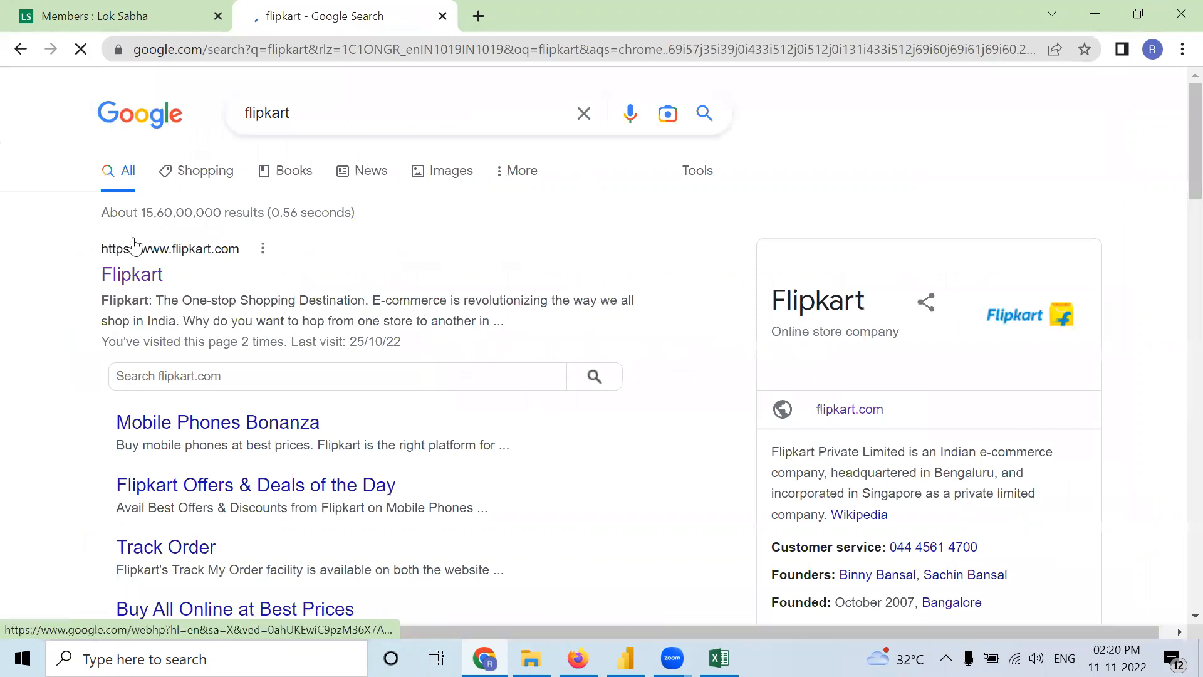
click(135, 280)
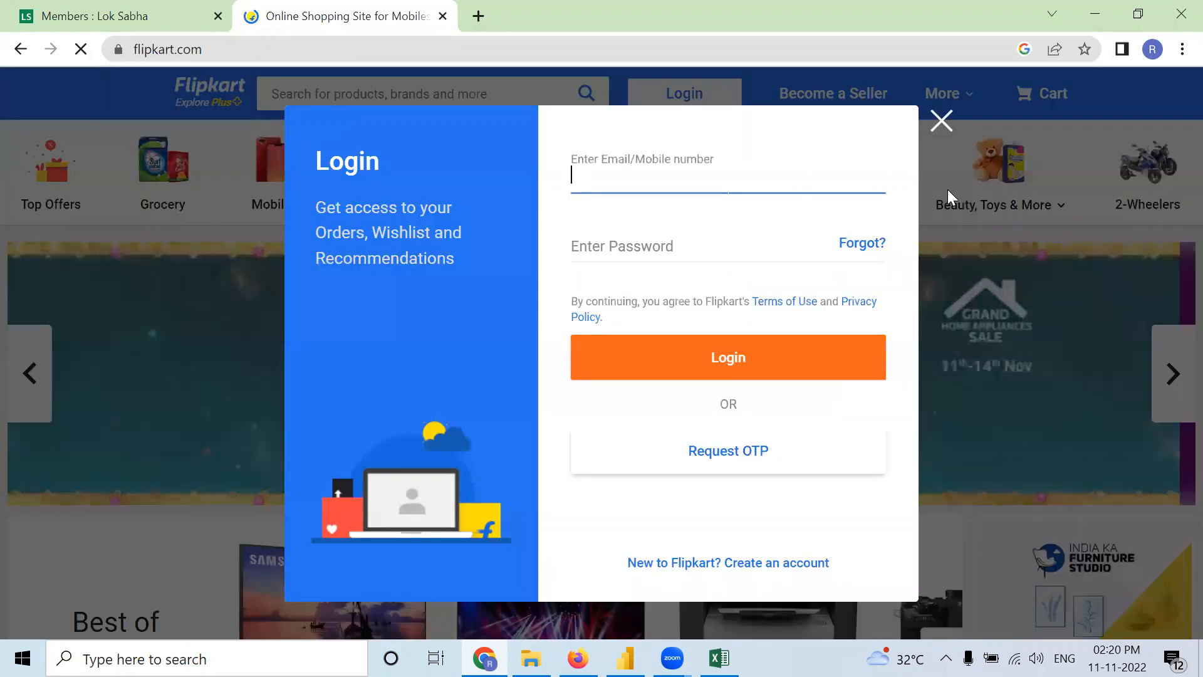
click(947, 189)
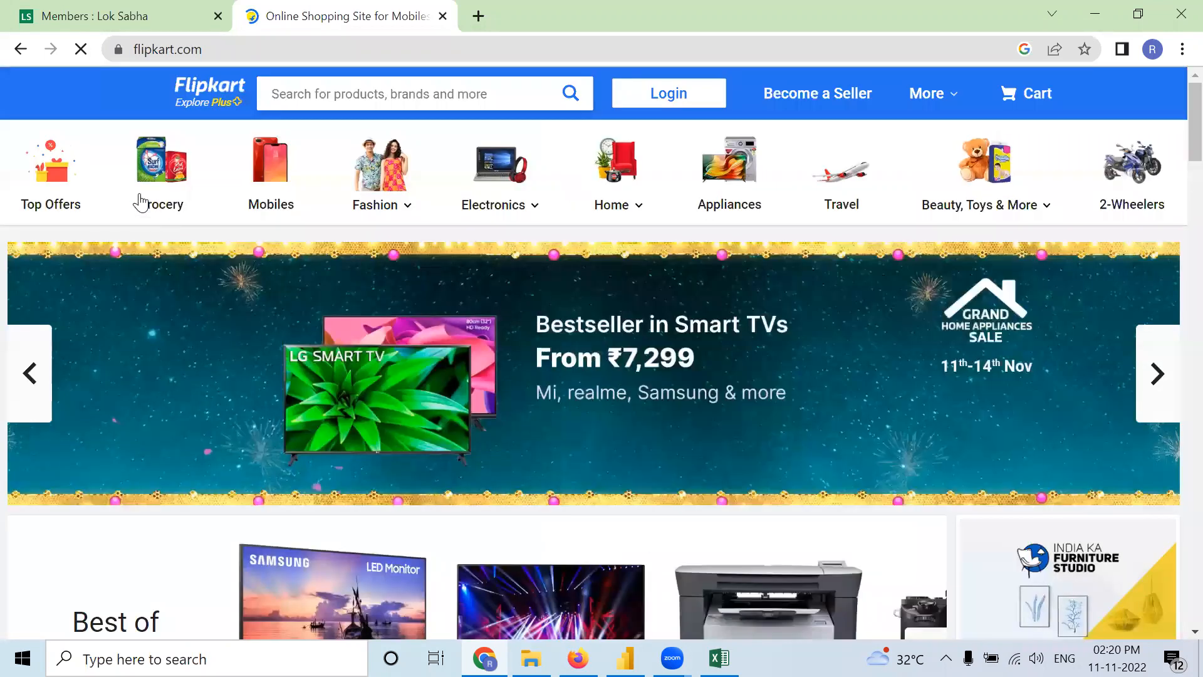
- Open Flipkart's 2-Wheelers category to show its bikes and scooters product listing
click(141, 199)
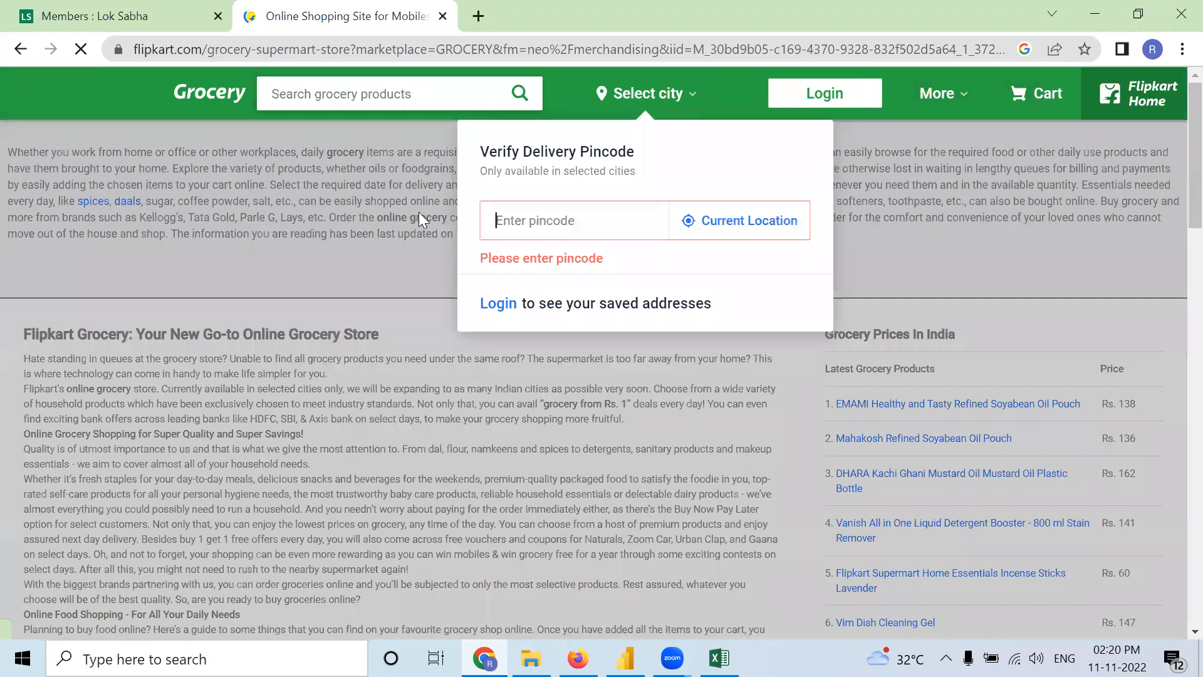
click(21, 49)
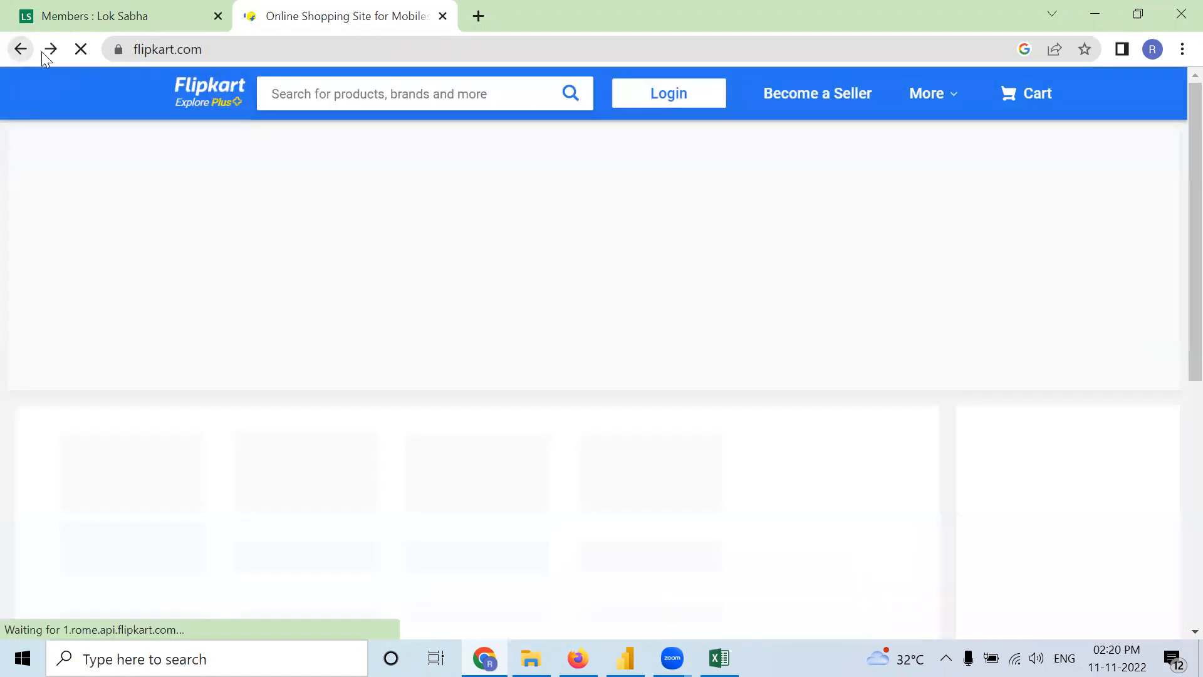
mouse_move(655, 248)
mouse_move(956, 210)
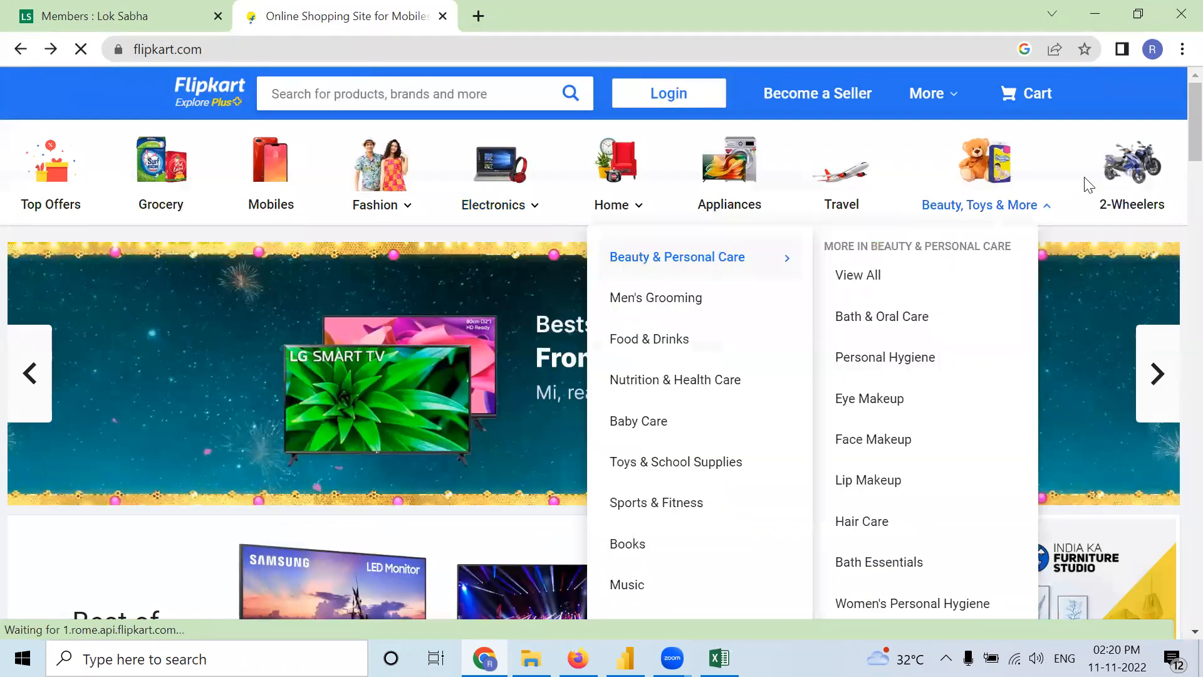
click(1112, 204)
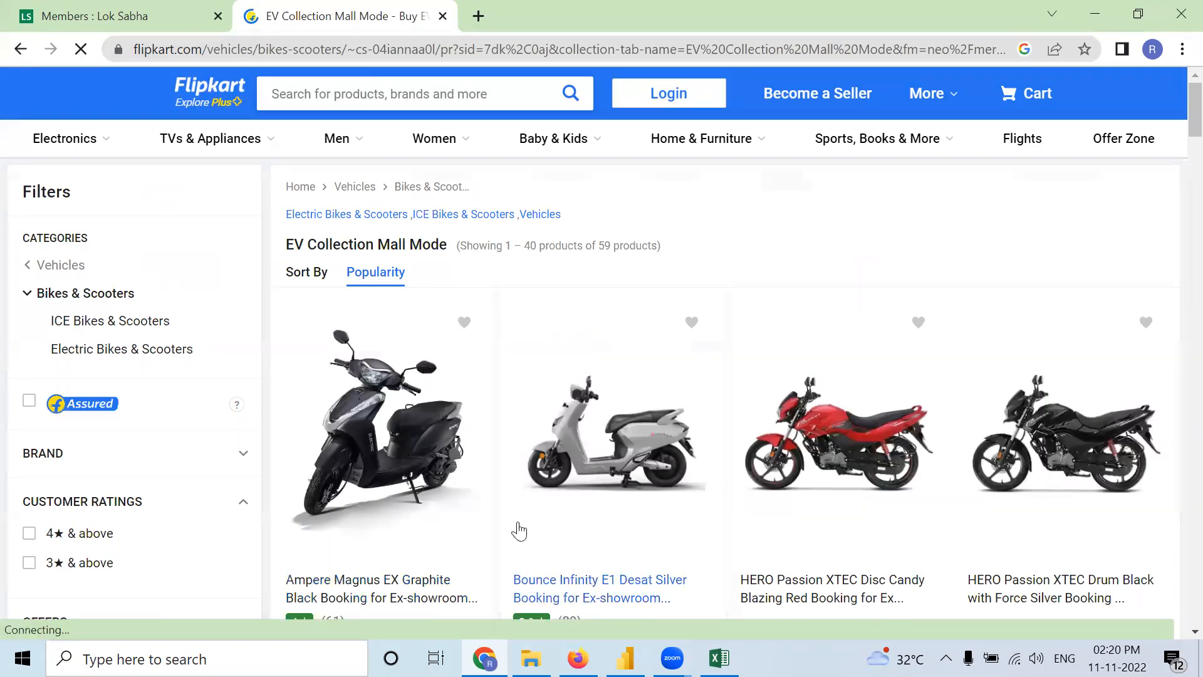
scroll(479, 438, down, 4)
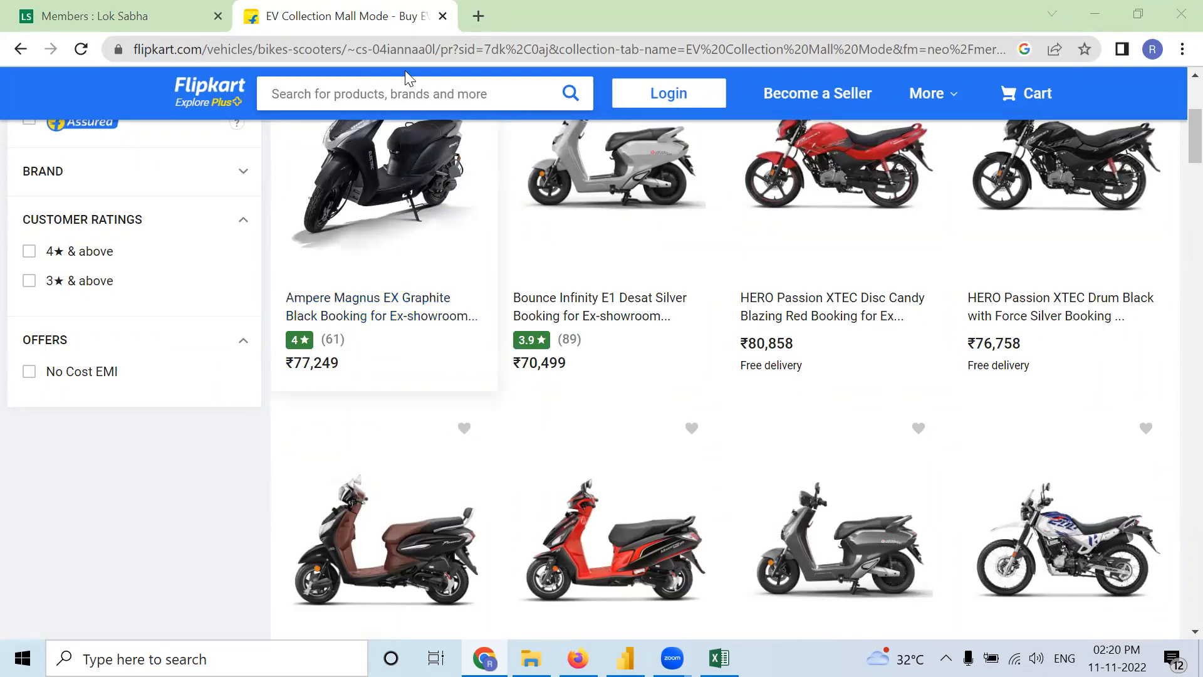
- Copy the address of the Flipkart bikes and scooters page and switch to Power BI Desktop
click(711, 49)
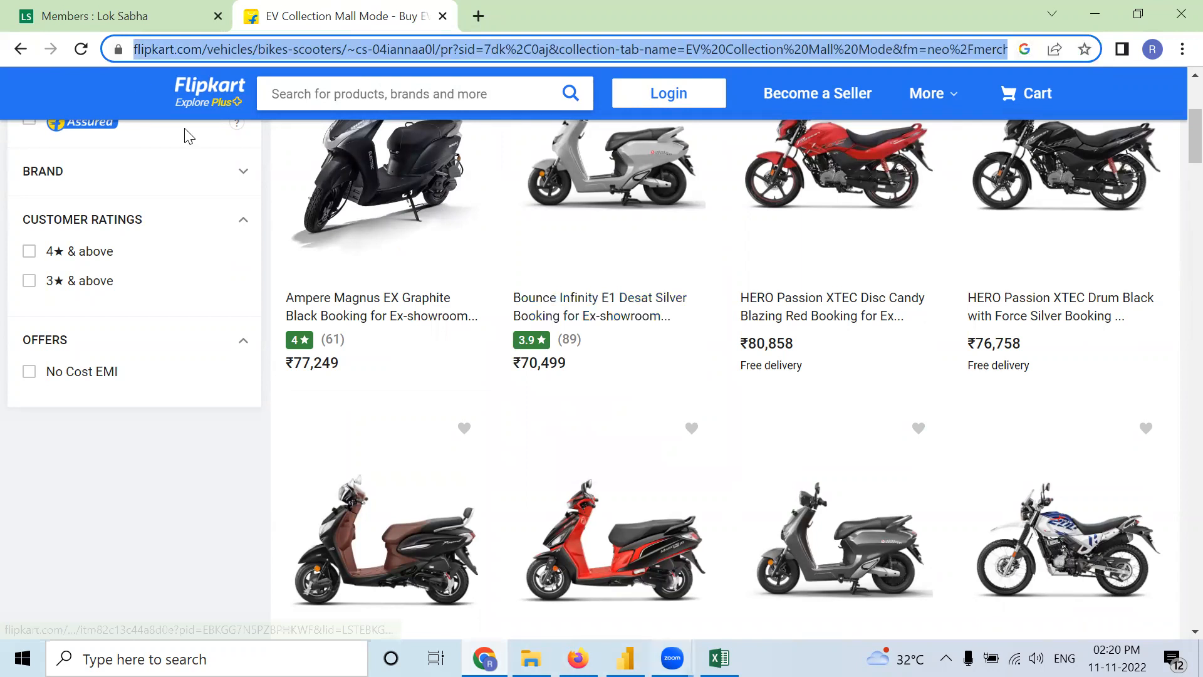
key(alt+Tab)
click(233, 394)
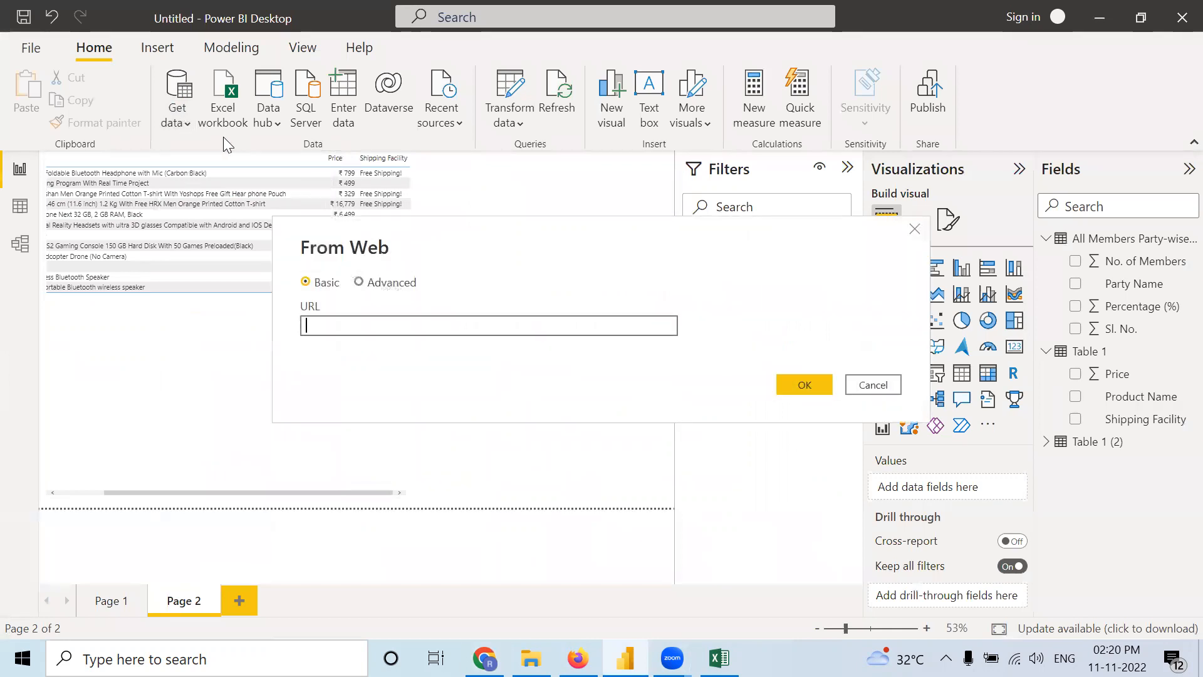
click(914, 230)
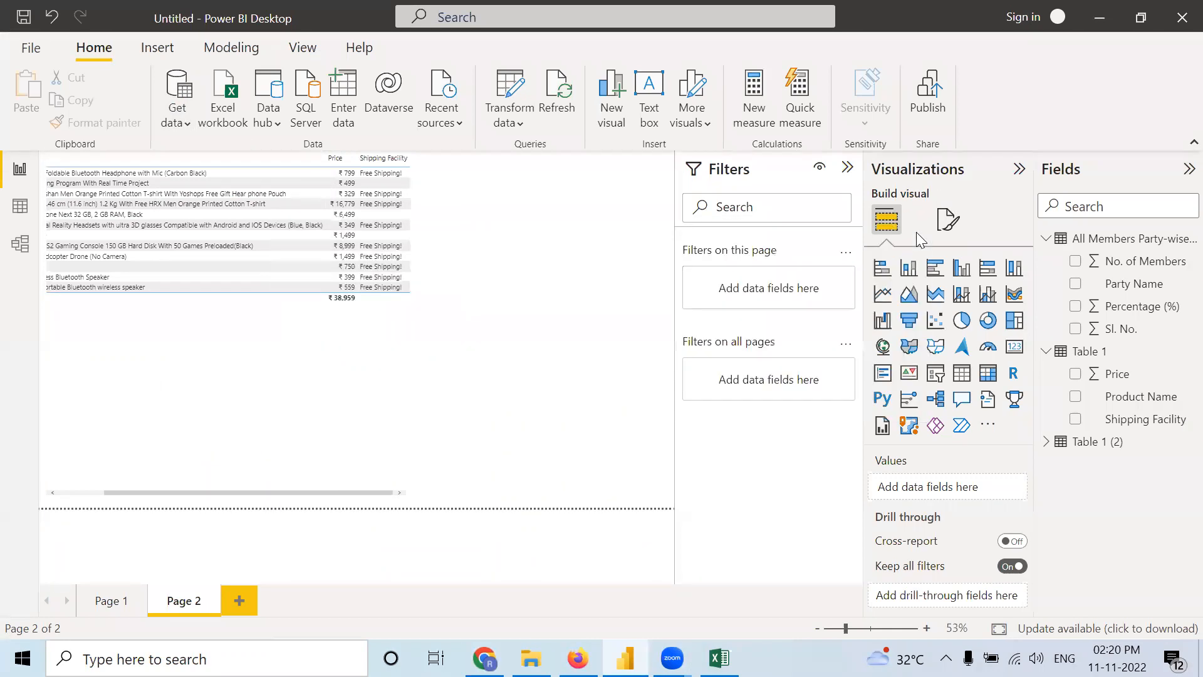
- Connect to the copied Flipkart bikes and scooters address as a basic web data source
click(185, 124)
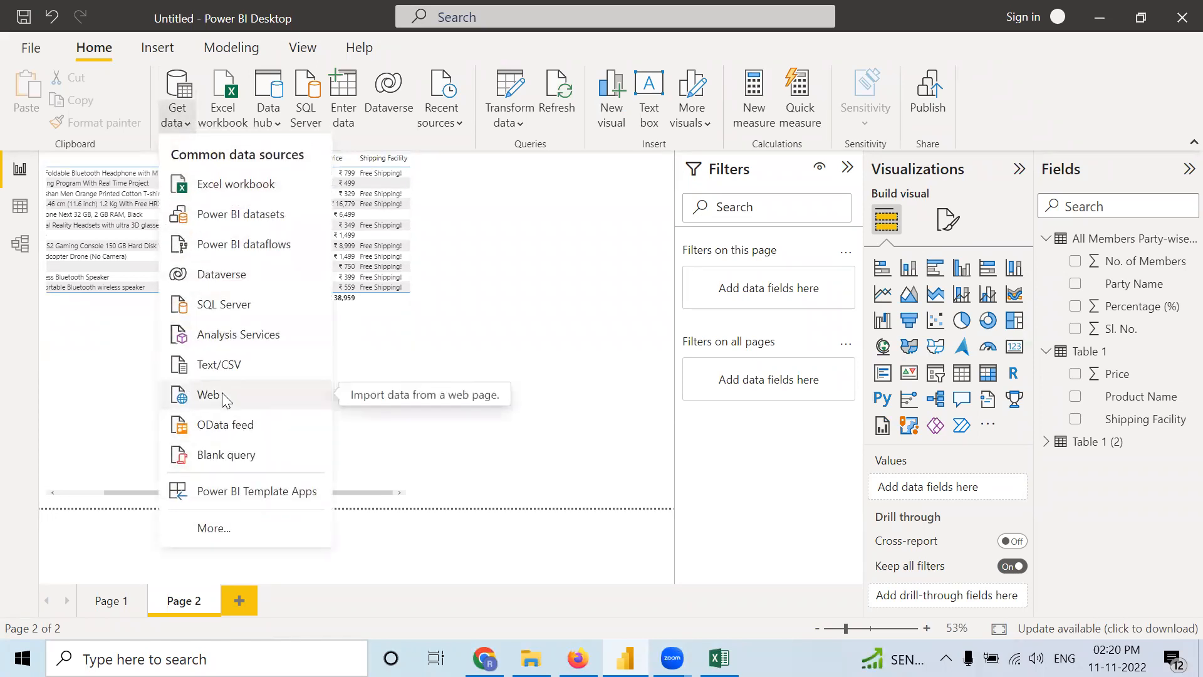
click(243, 394)
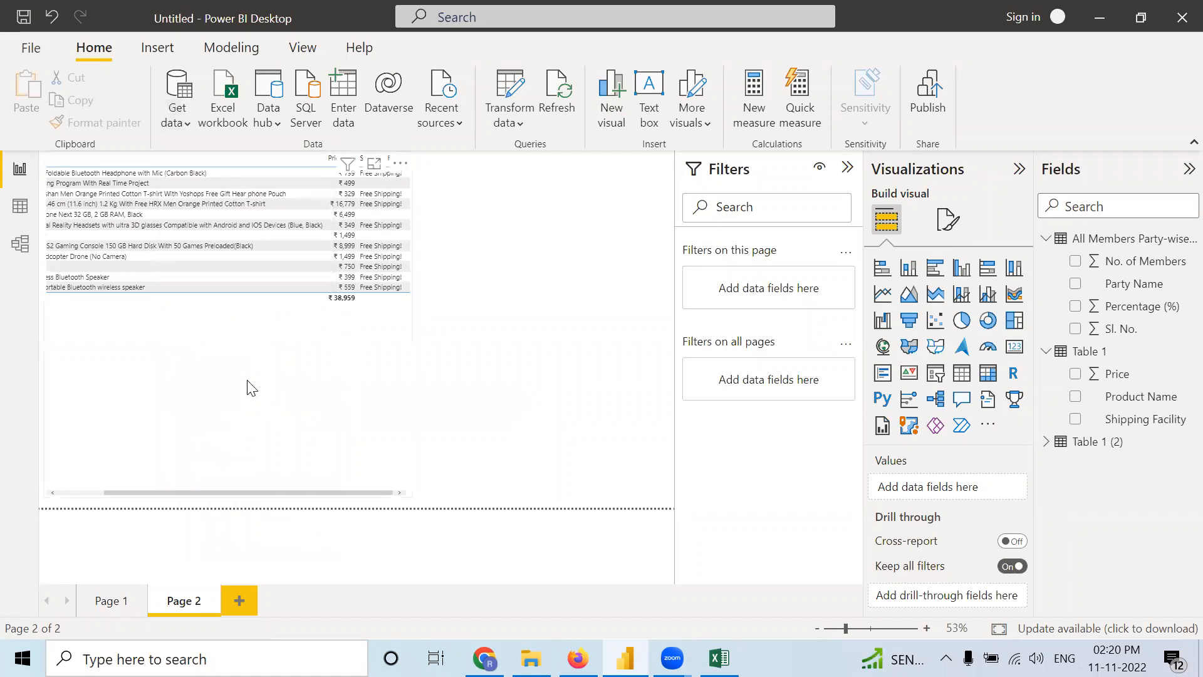
click(319, 323)
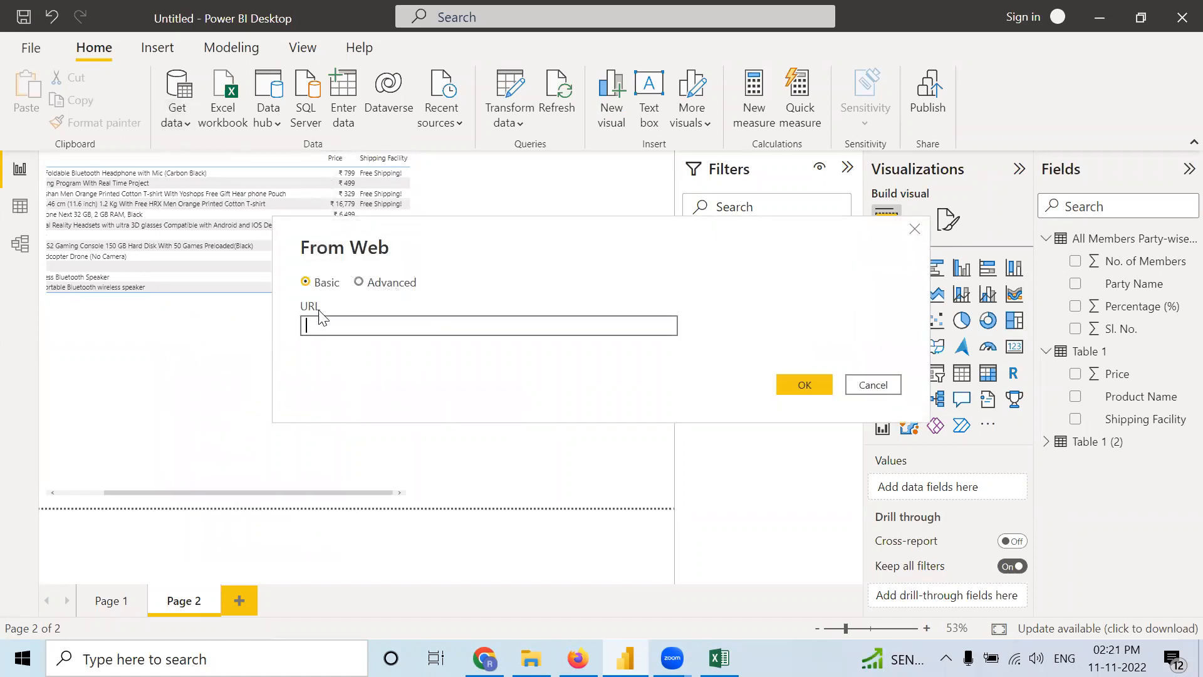
key(ctrl+v)
click(778, 384)
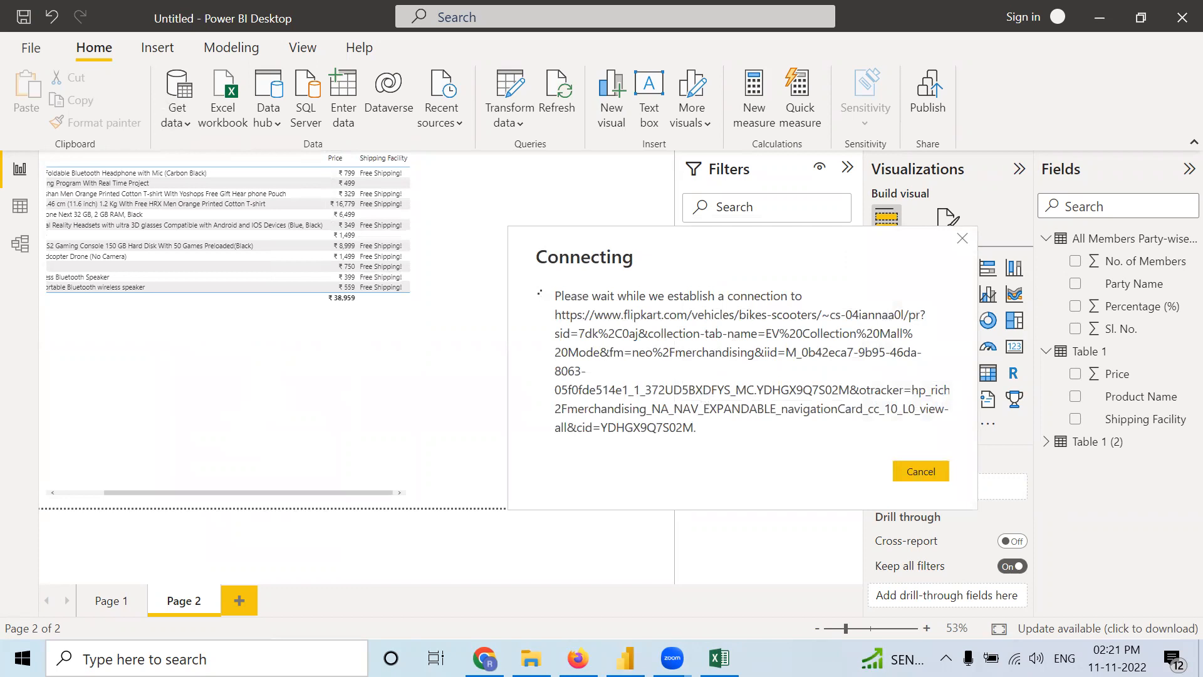
- Switch to Chrome and look through the Flipkart bikes and scooters listing from the products to the reviews
key(alt+Tab)
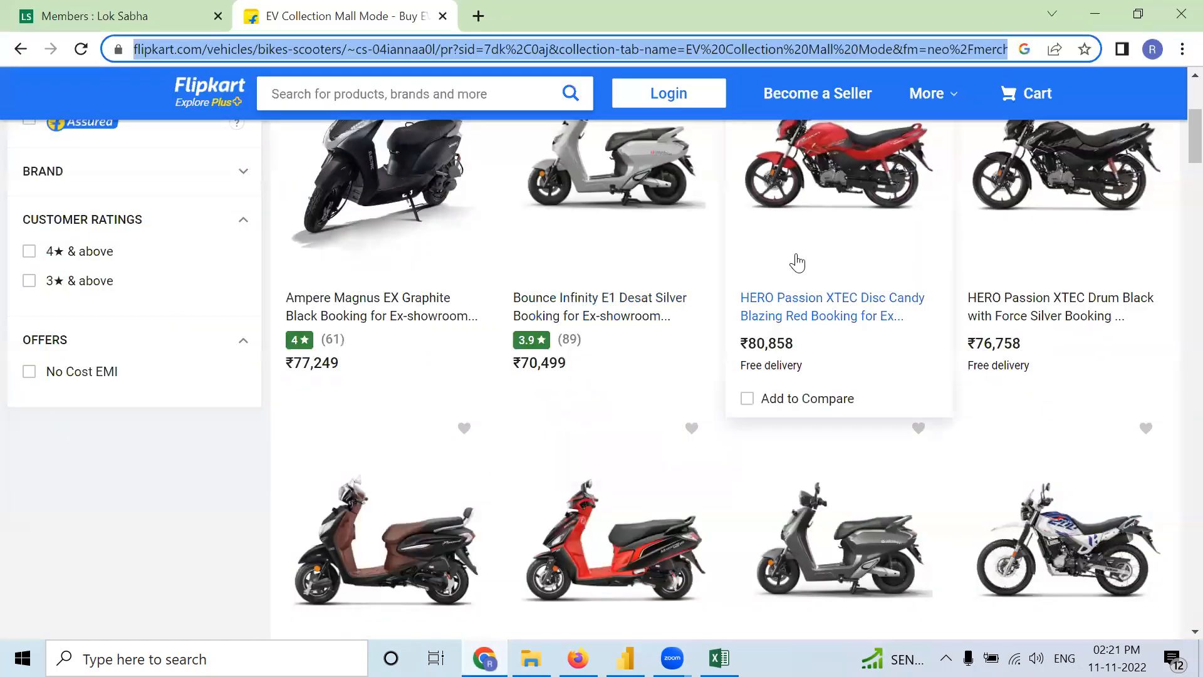
scroll(815, 269, down, 20)
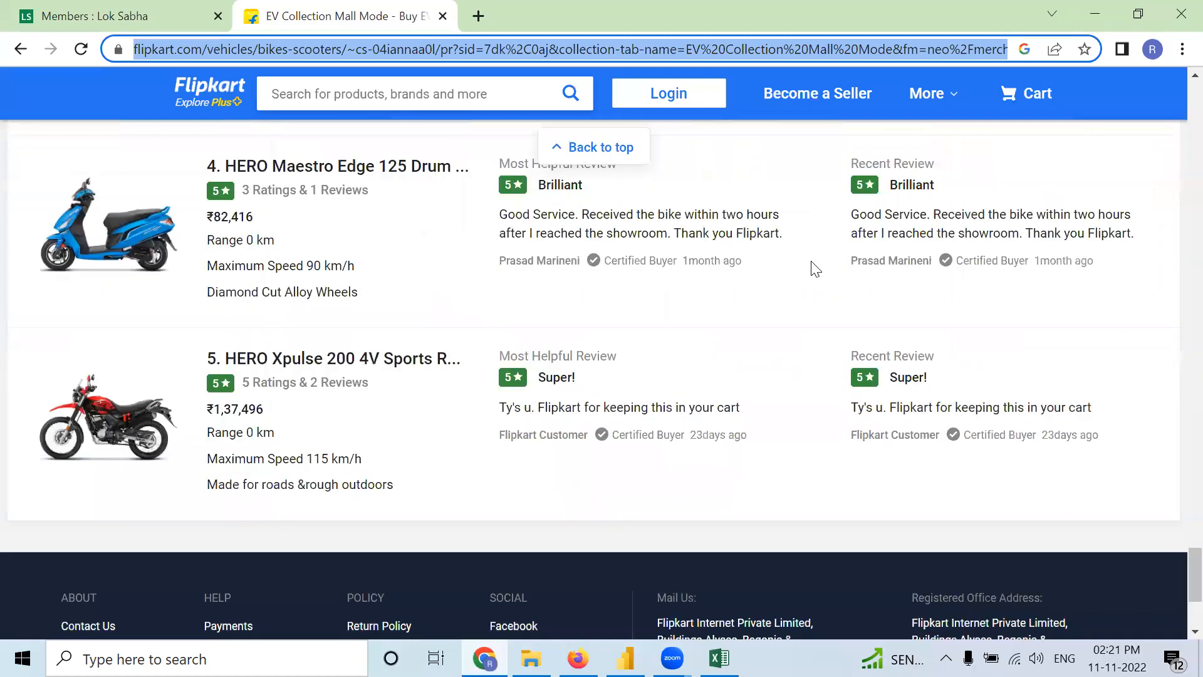
scroll(814, 267, up, 10)
scroll(814, 269, up, 15)
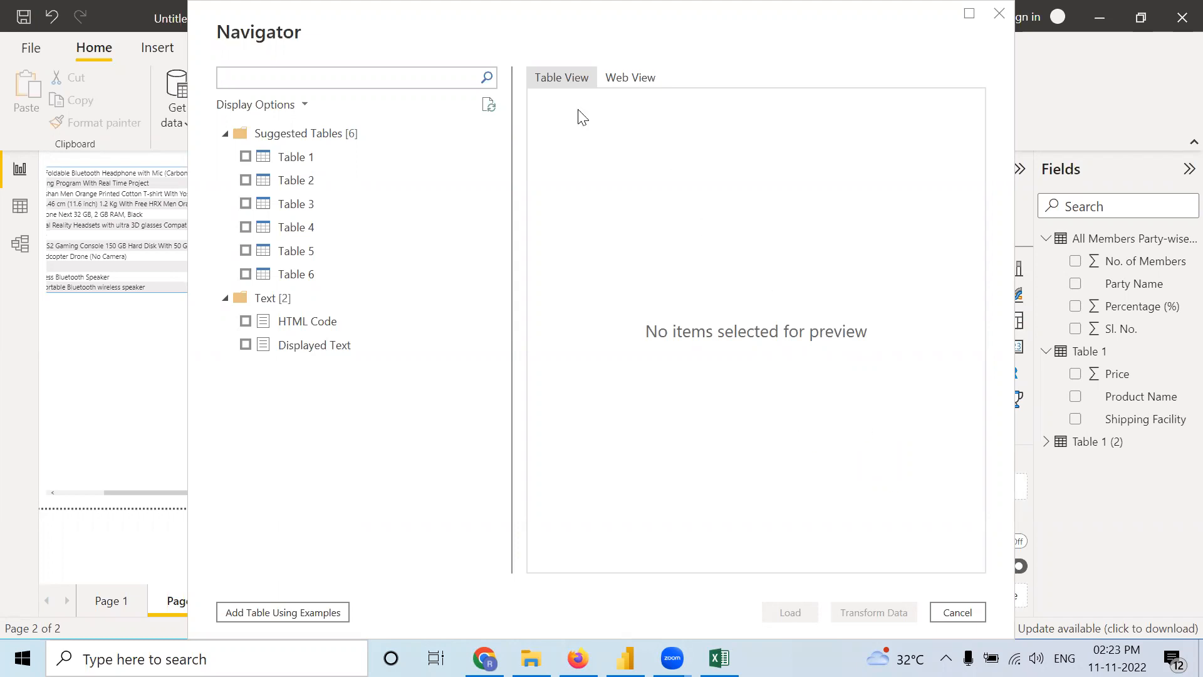
- Preview Table 1 in the Navigator and compare it with the Flipkart product listing in Chrome, returning to Power BI Desktop
click(283, 159)
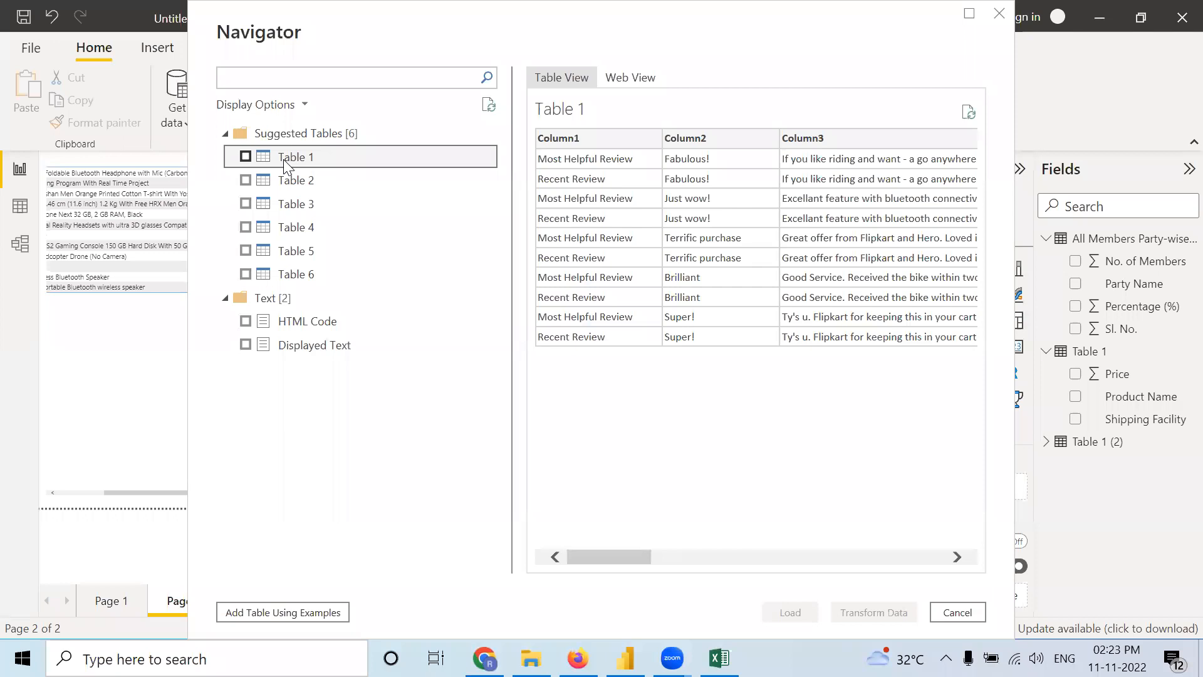
mouse_move(484, 658)
click(481, 576)
scroll(466, 433, up, 9)
scroll(467, 432, up, 7)
scroll(468, 430, down, 1)
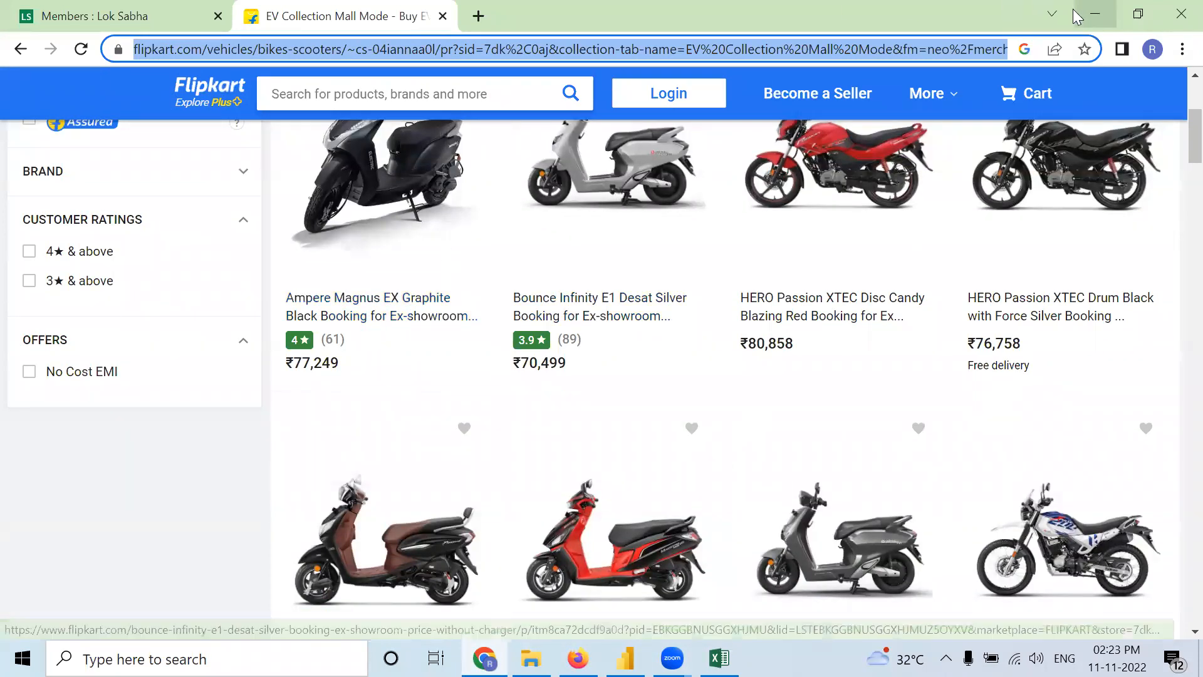
click(1101, 14)
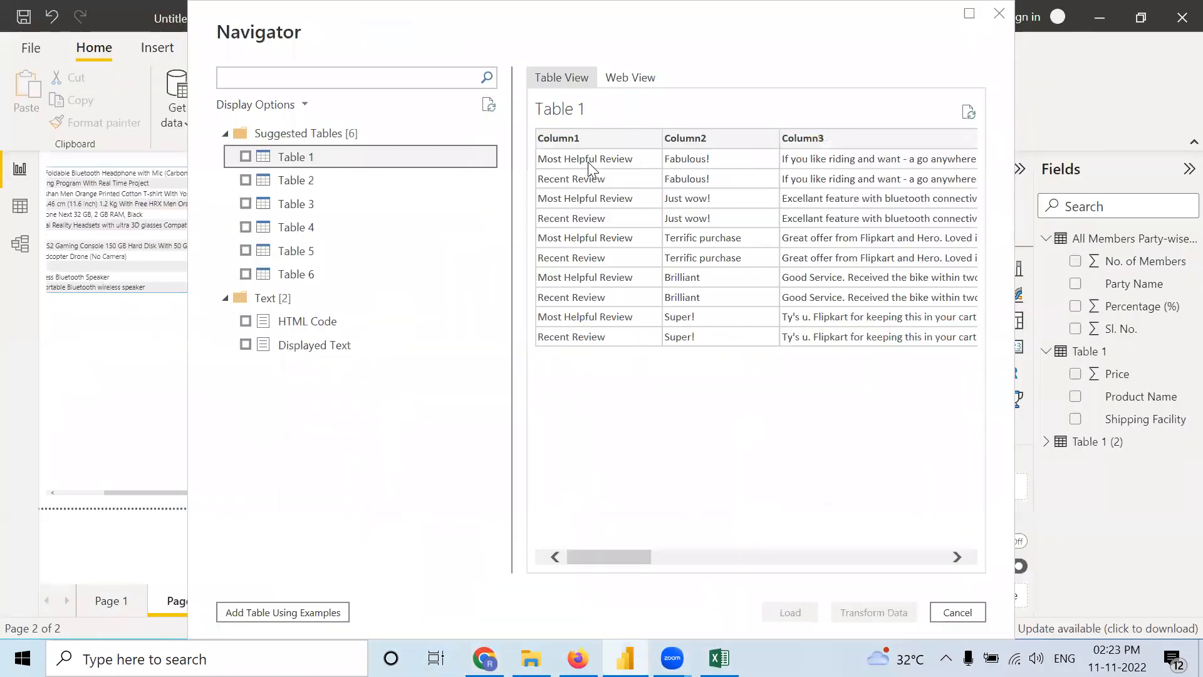
- Preview Table 2, Table 3 and Table 4 to compare which columns each suggested table contains
click(320, 183)
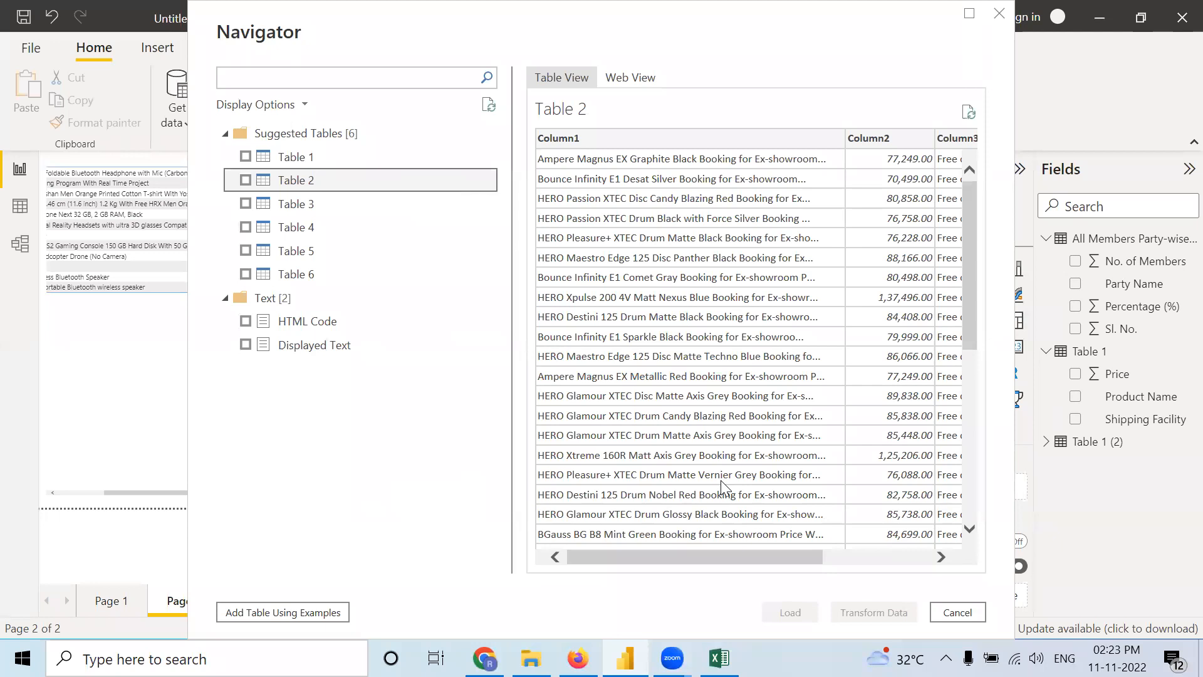
scroll(720, 480, right, 3)
scroll(720, 481, left, 3)
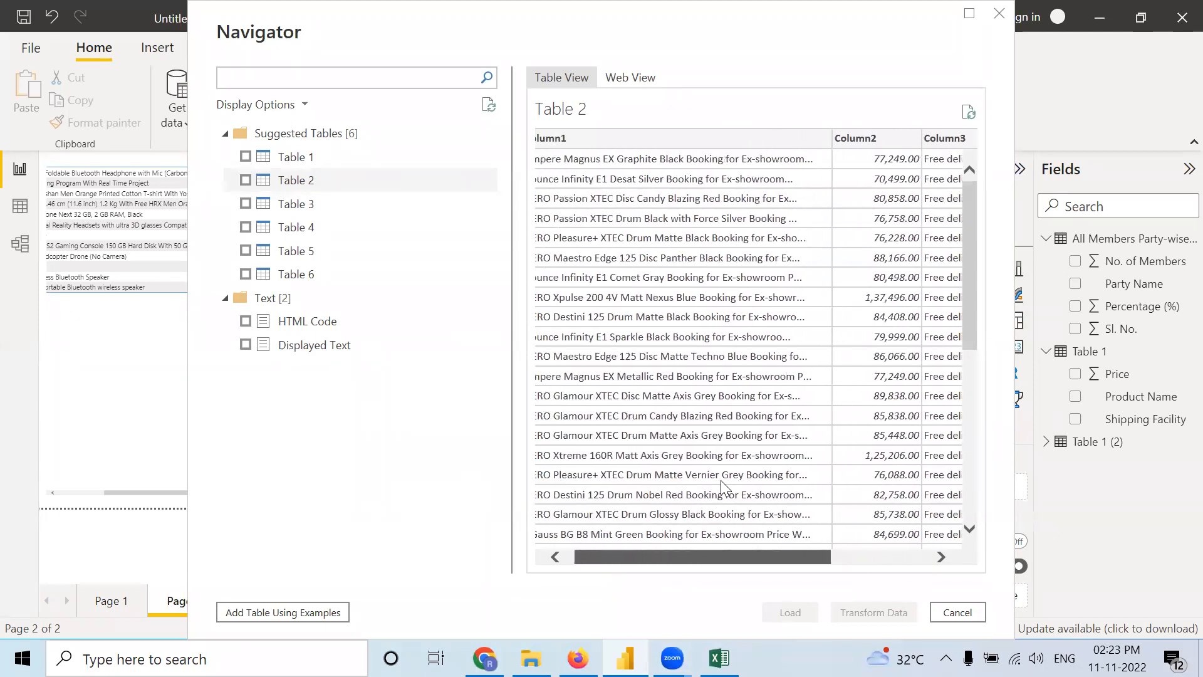
click(336, 213)
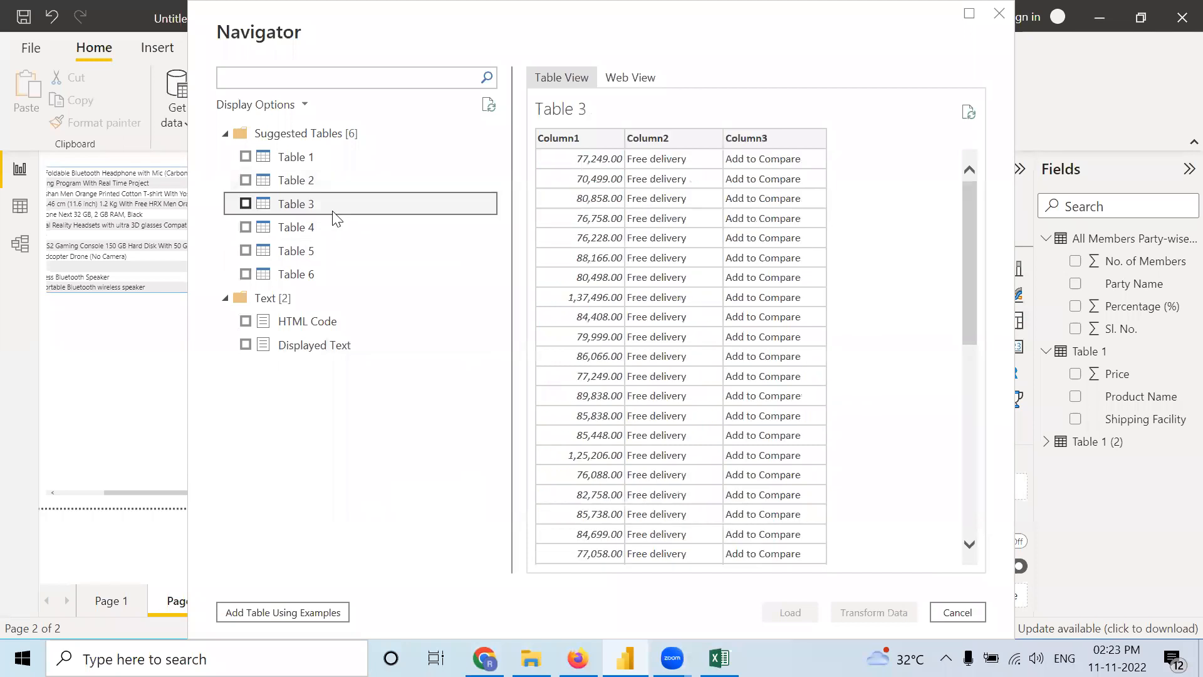
click(284, 182)
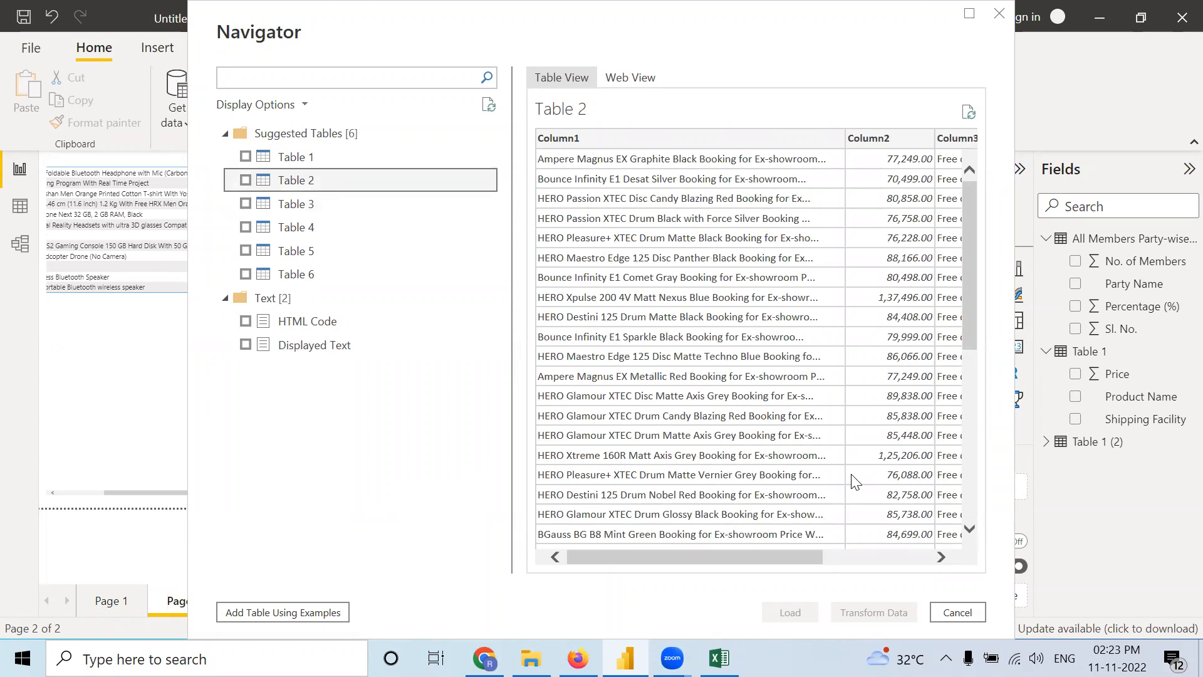
scroll(851, 480, right, 3)
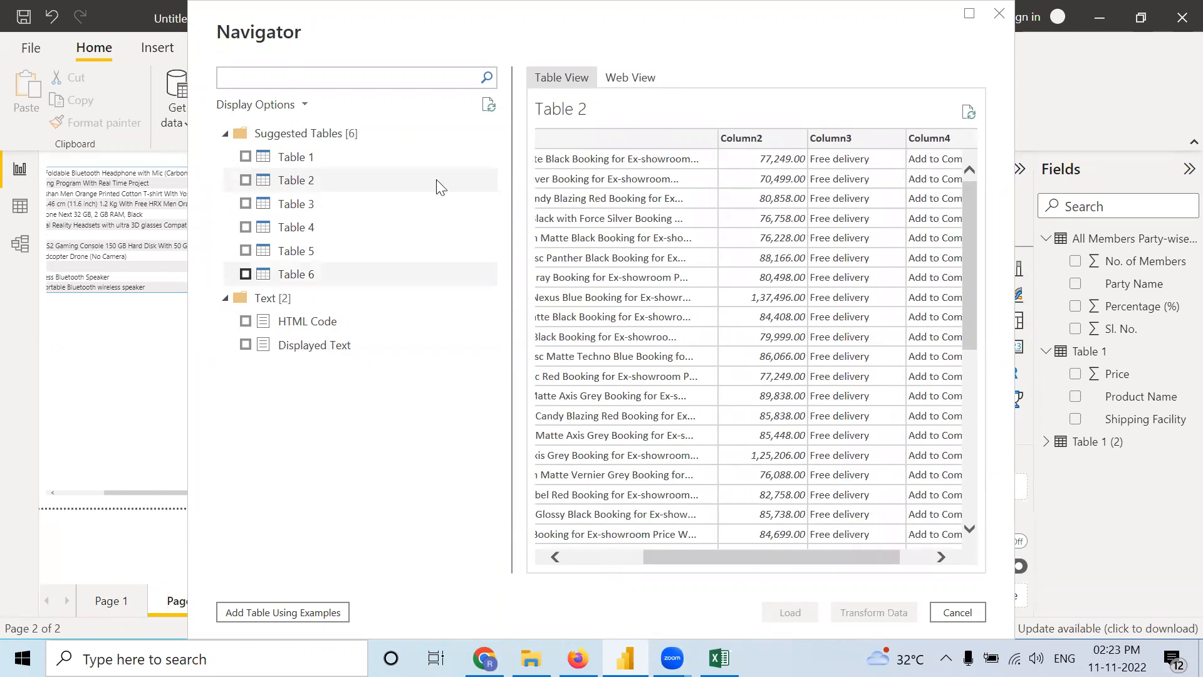
click(316, 227)
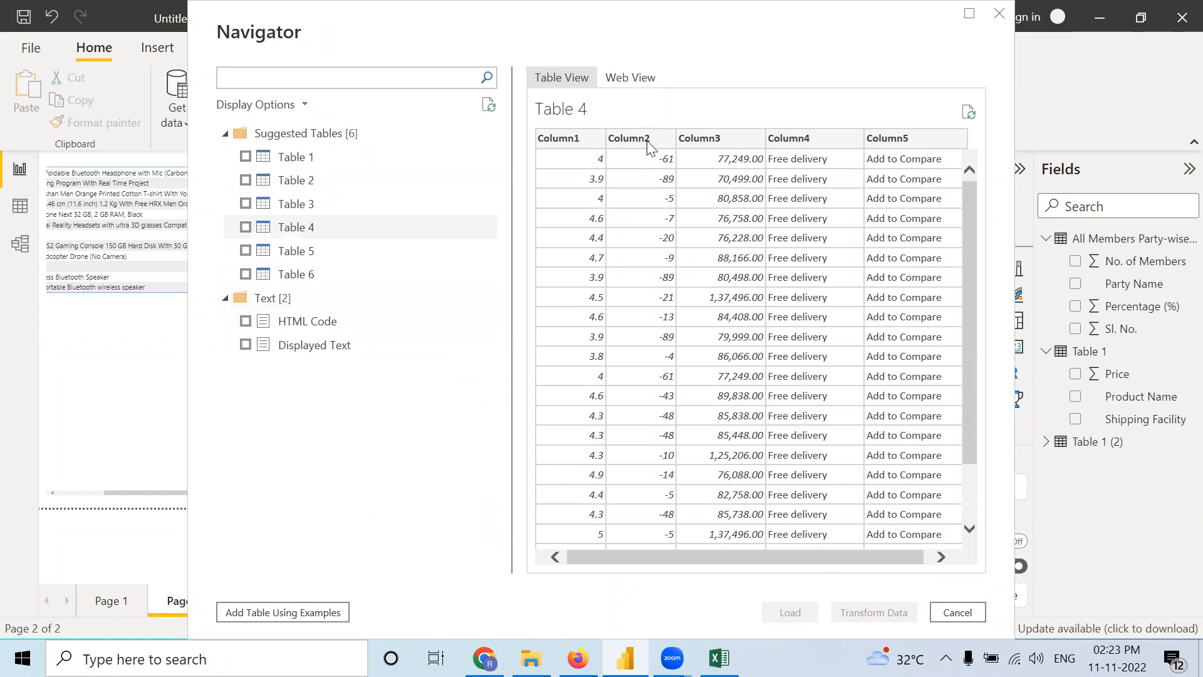
- Load Table 2 from the Flipkart page into the report and apply the pending query changes
click(308, 181)
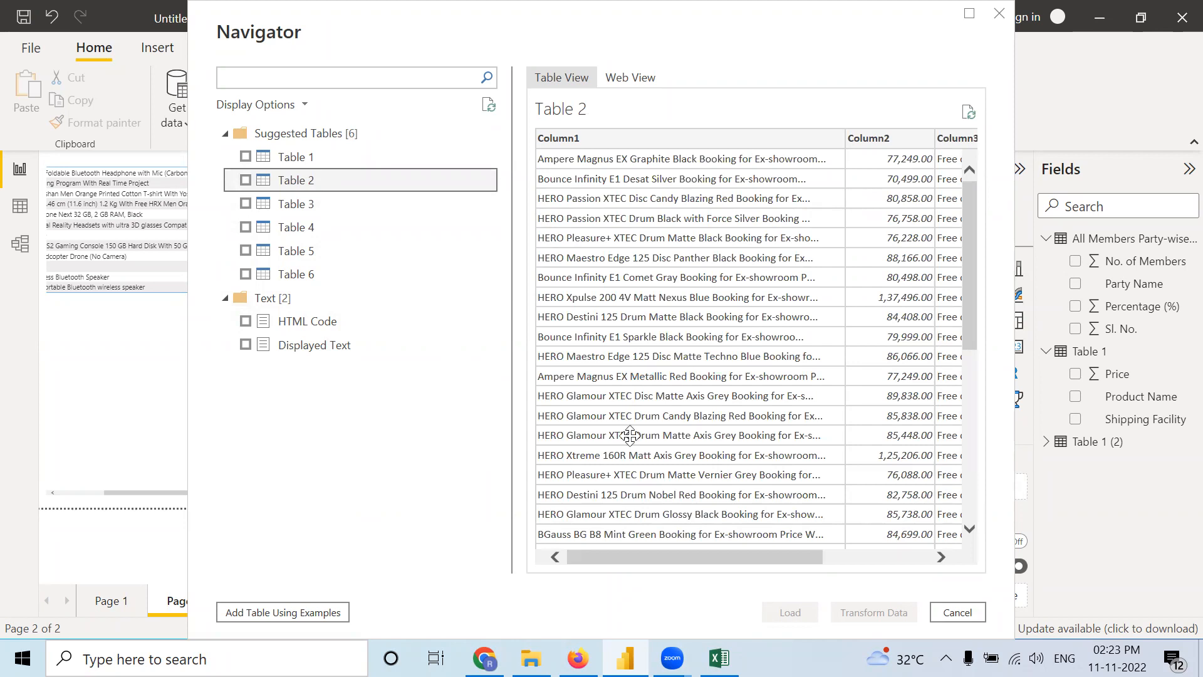
click(245, 179)
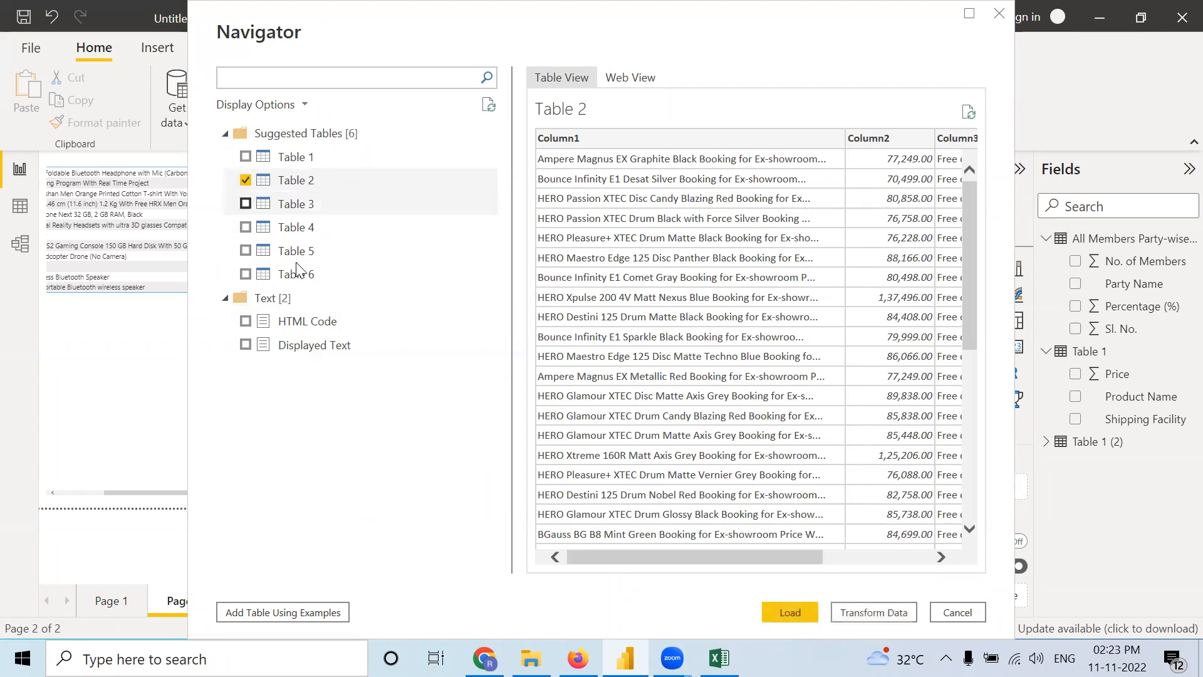
click(789, 613)
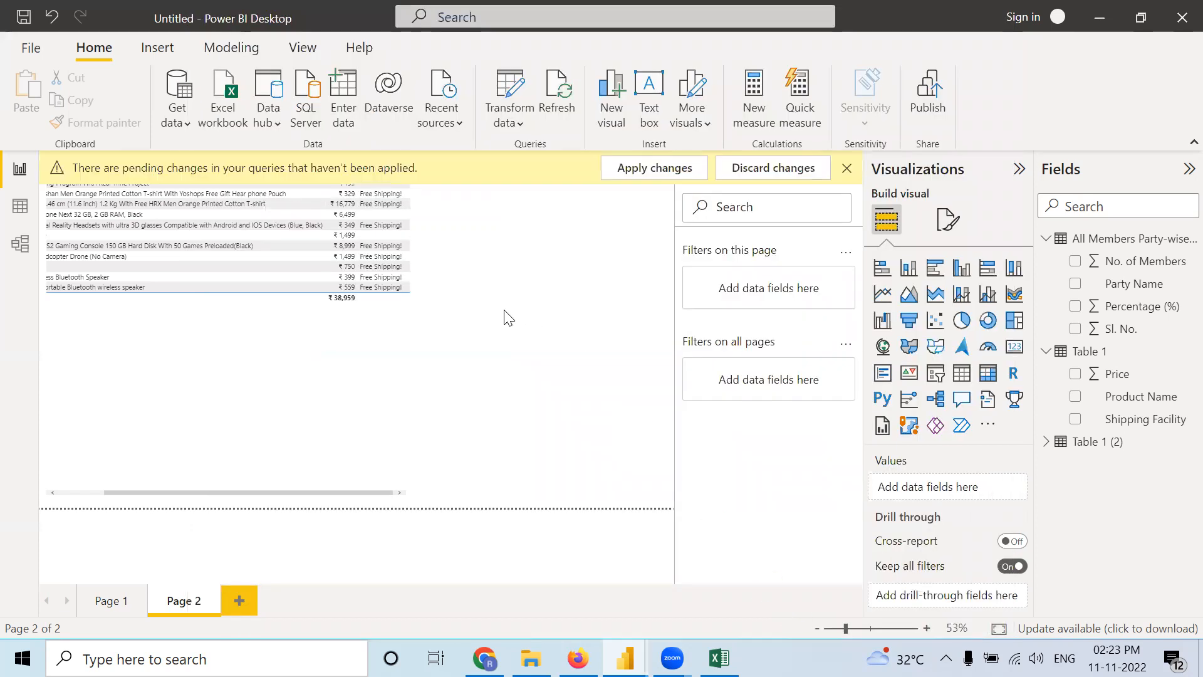
click(685, 169)
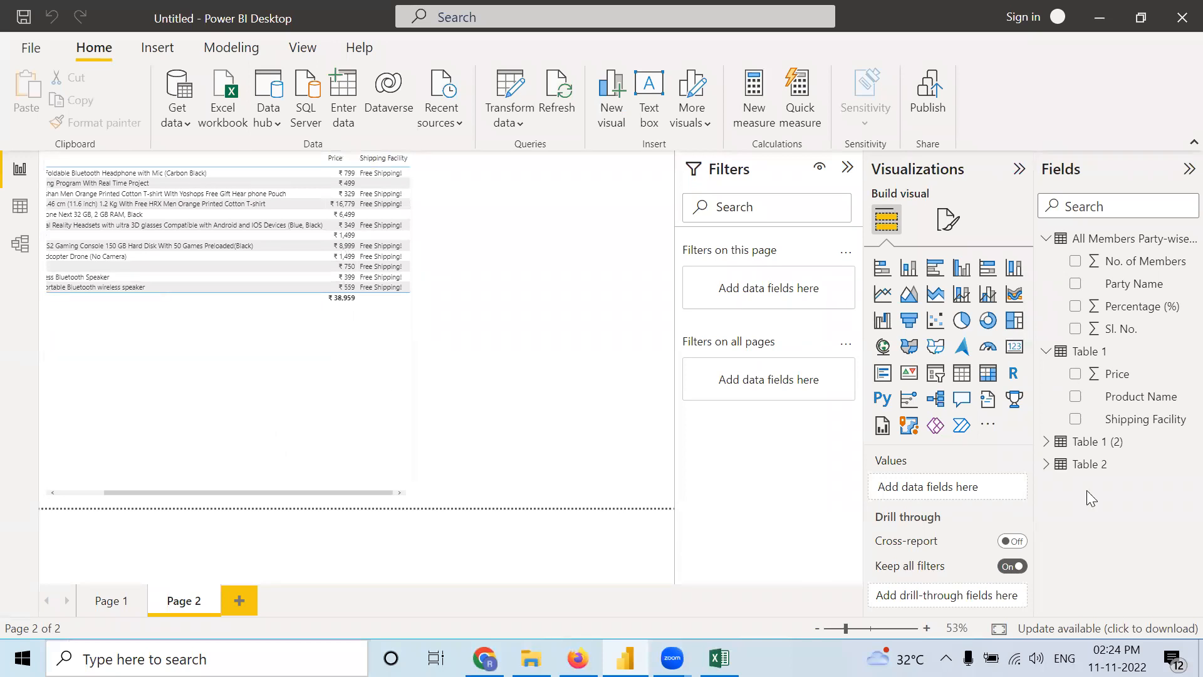
- Examine the rows of Table 1 (2) in Data view and return to Report view
click(1073, 470)
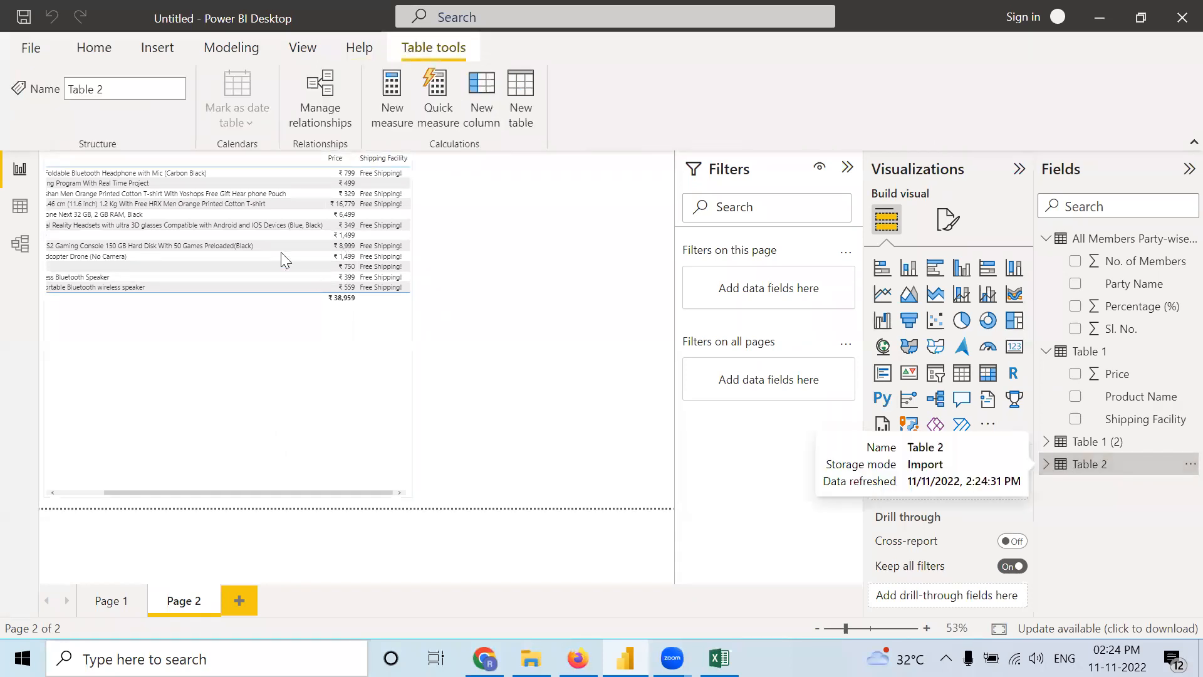
click(20, 205)
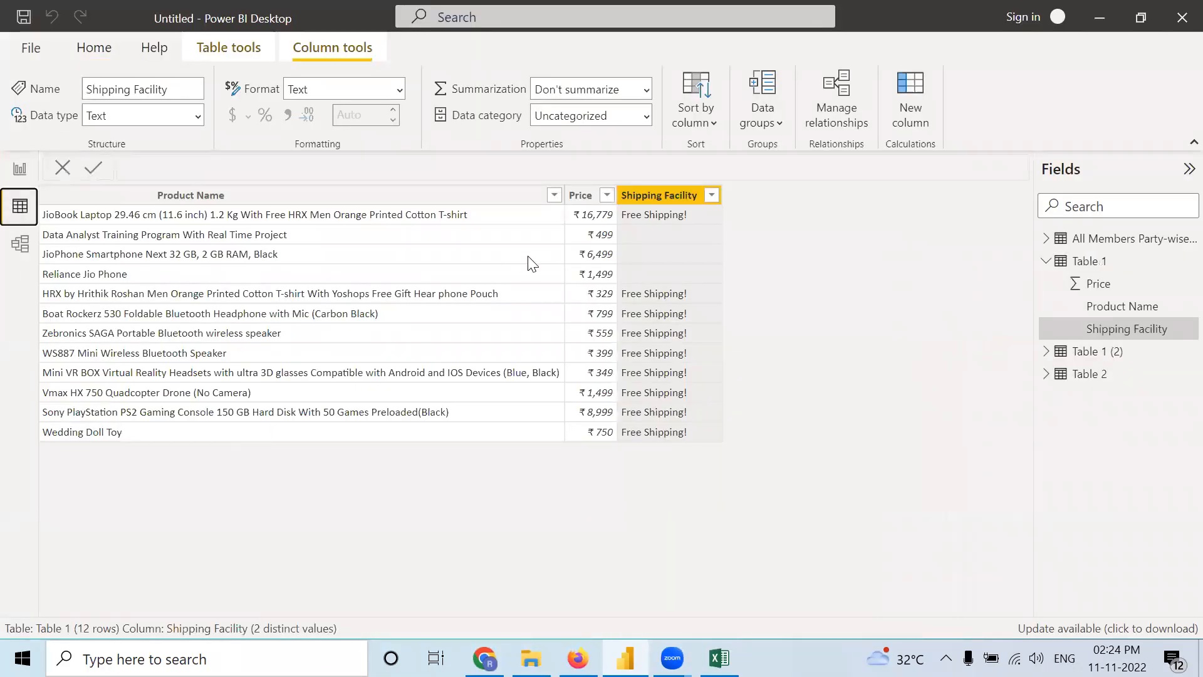
click(1112, 354)
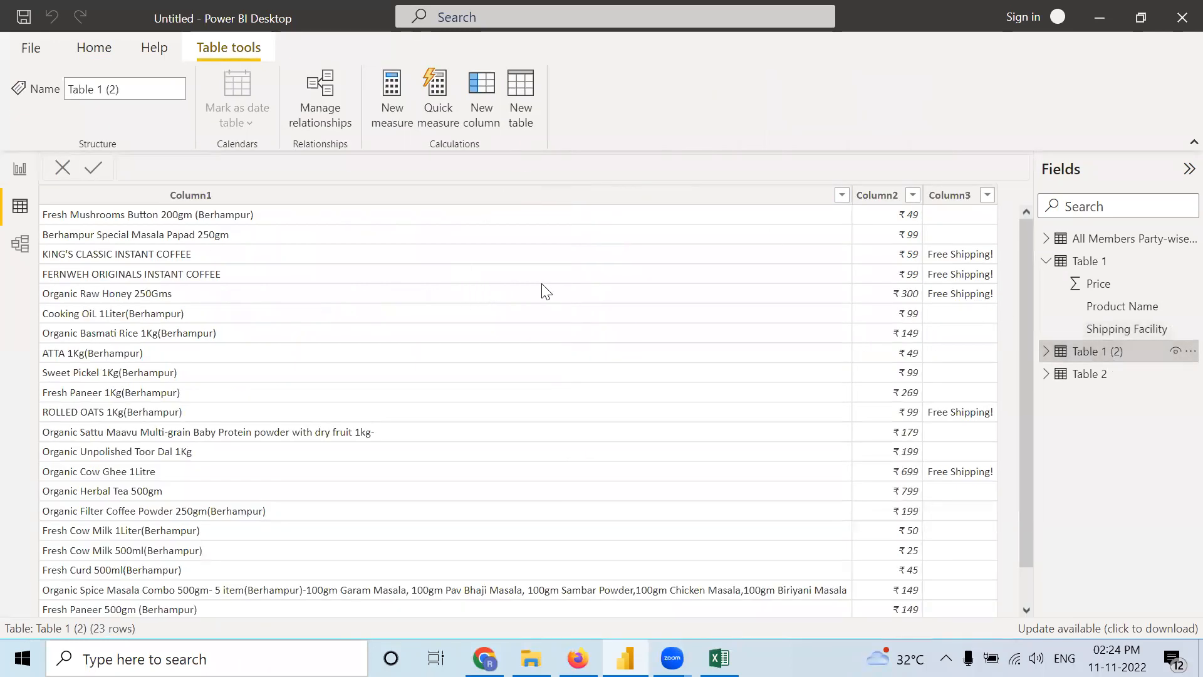
click(13, 169)
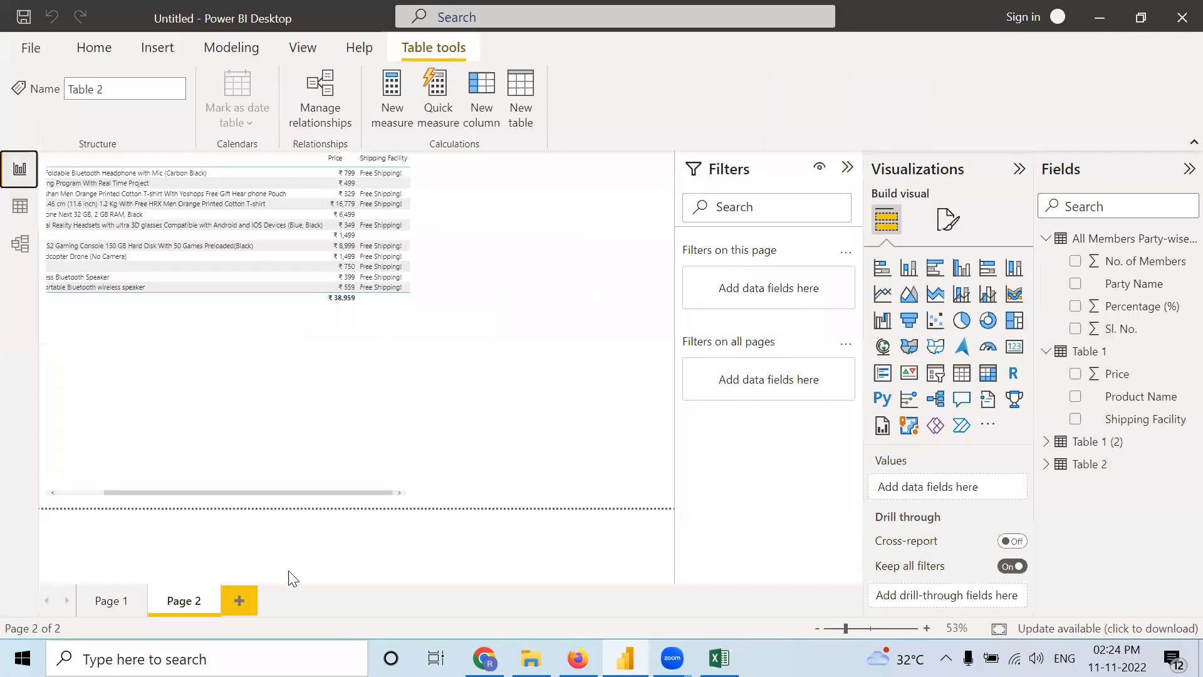
- Add a new report page with a table visual showing Column1, Column2 and Column3 of Table 1 (2)
click(232, 600)
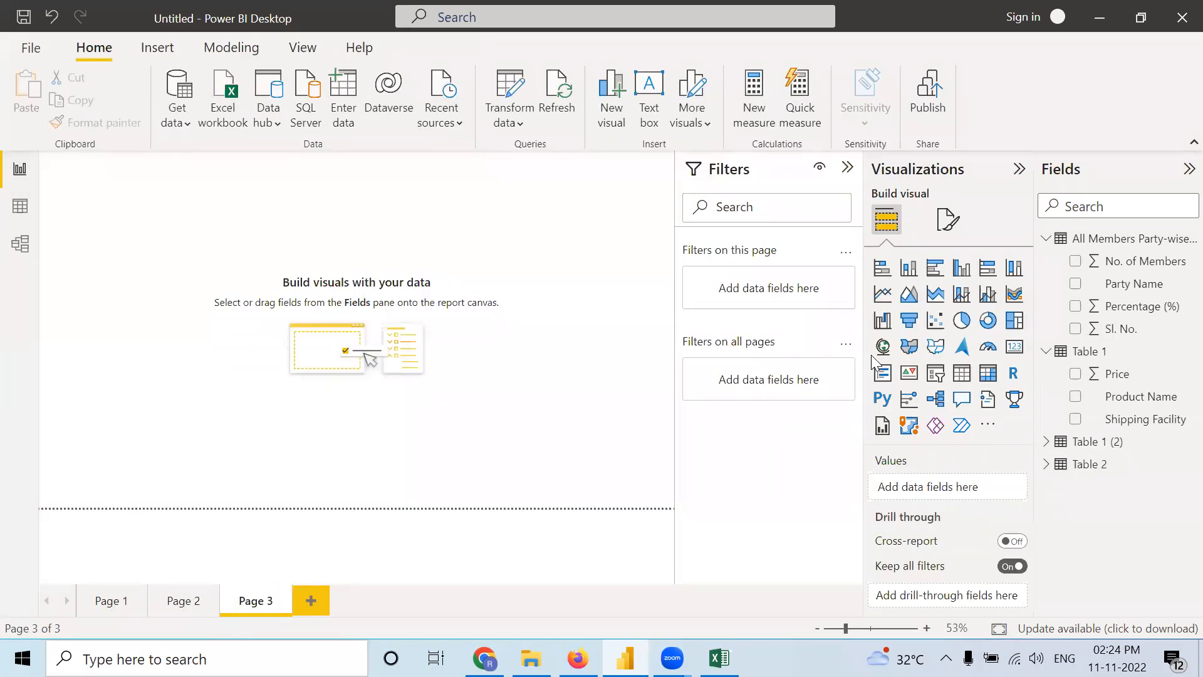
click(1045, 442)
drag(1124, 464, 977, 483)
drag(1112, 492, 998, 510)
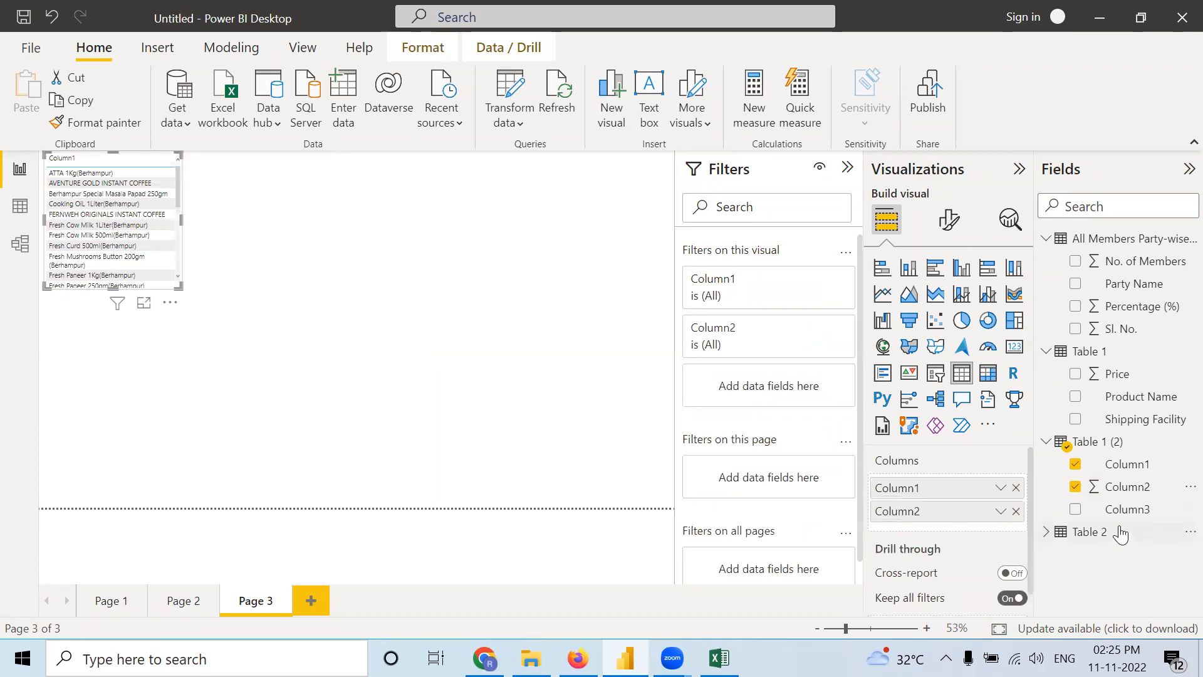
drag(1121, 517, 977, 515)
drag(959, 539, 957, 538)
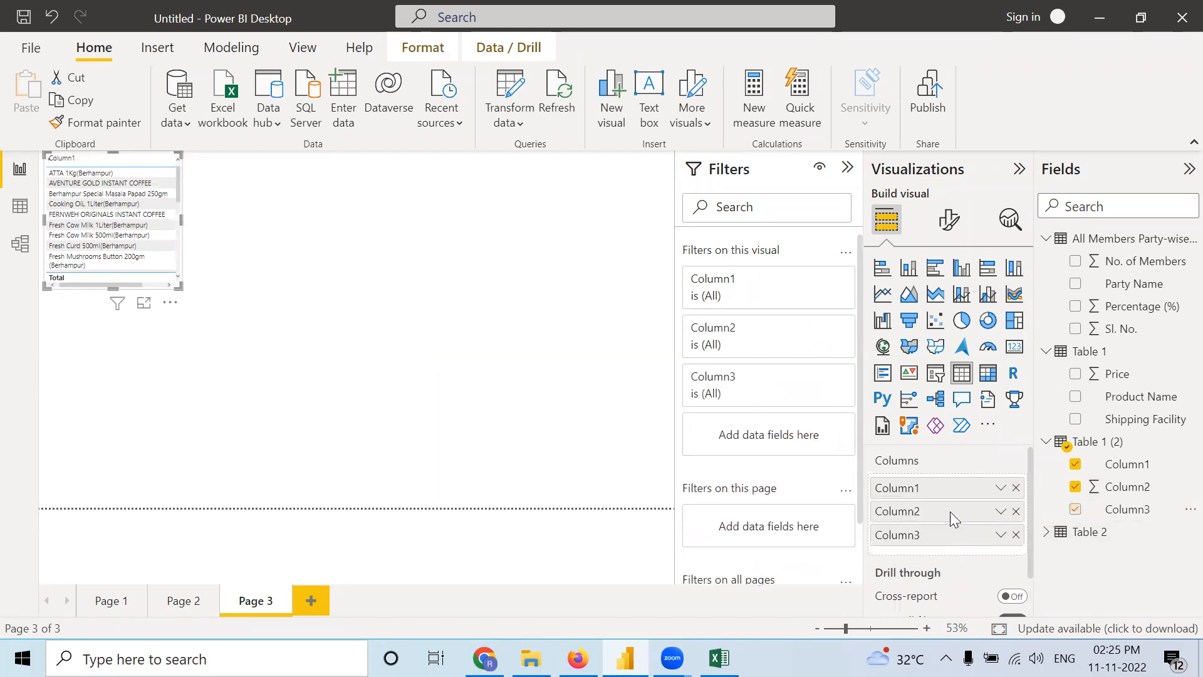
- Enlarge the table visual on Page 3 and try to export its data to Downloads, replacing the existing data.csv
drag(176, 289, 430, 491)
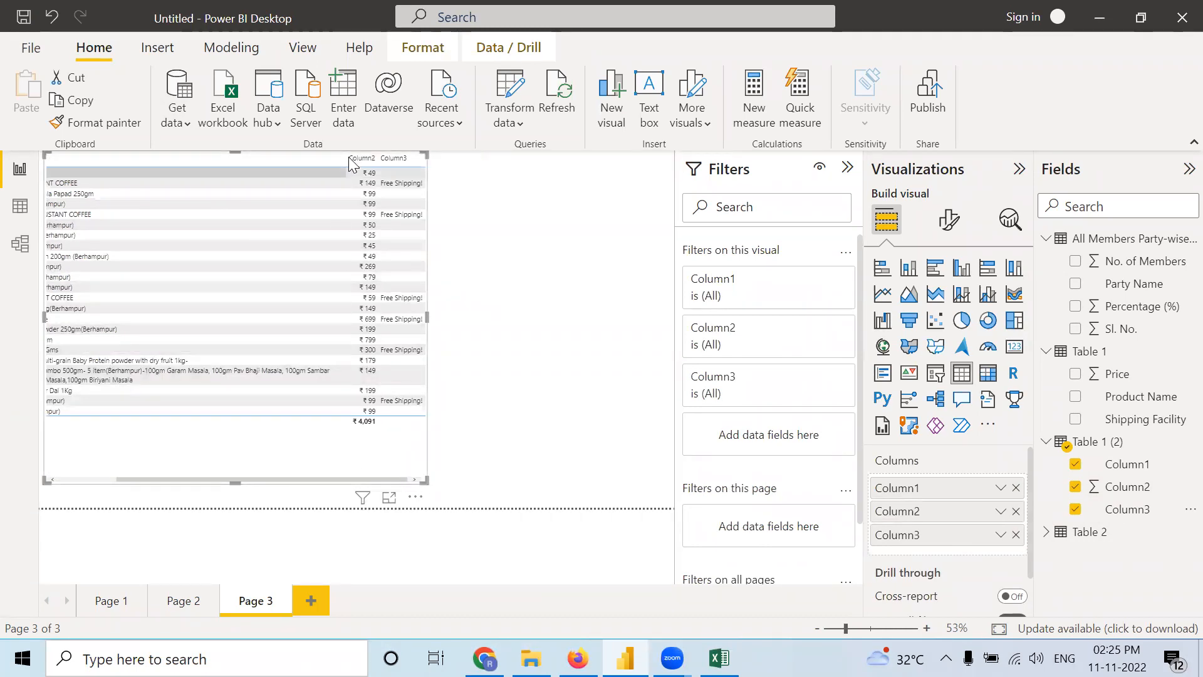
click(418, 499)
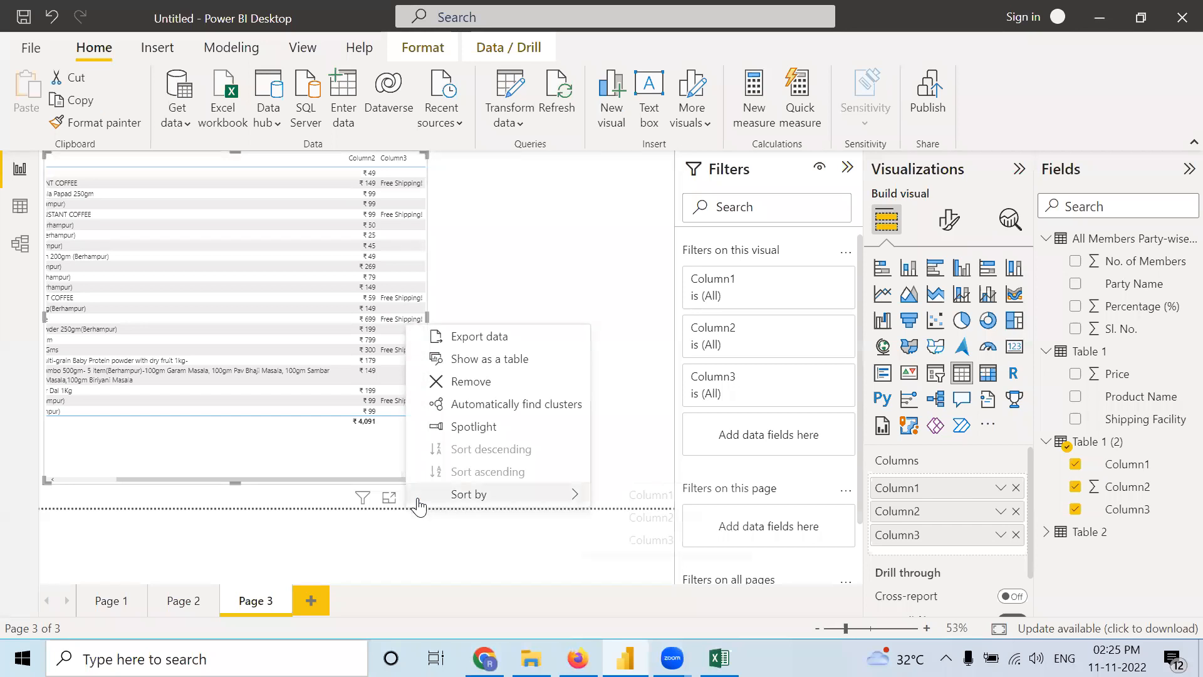
click(413, 500)
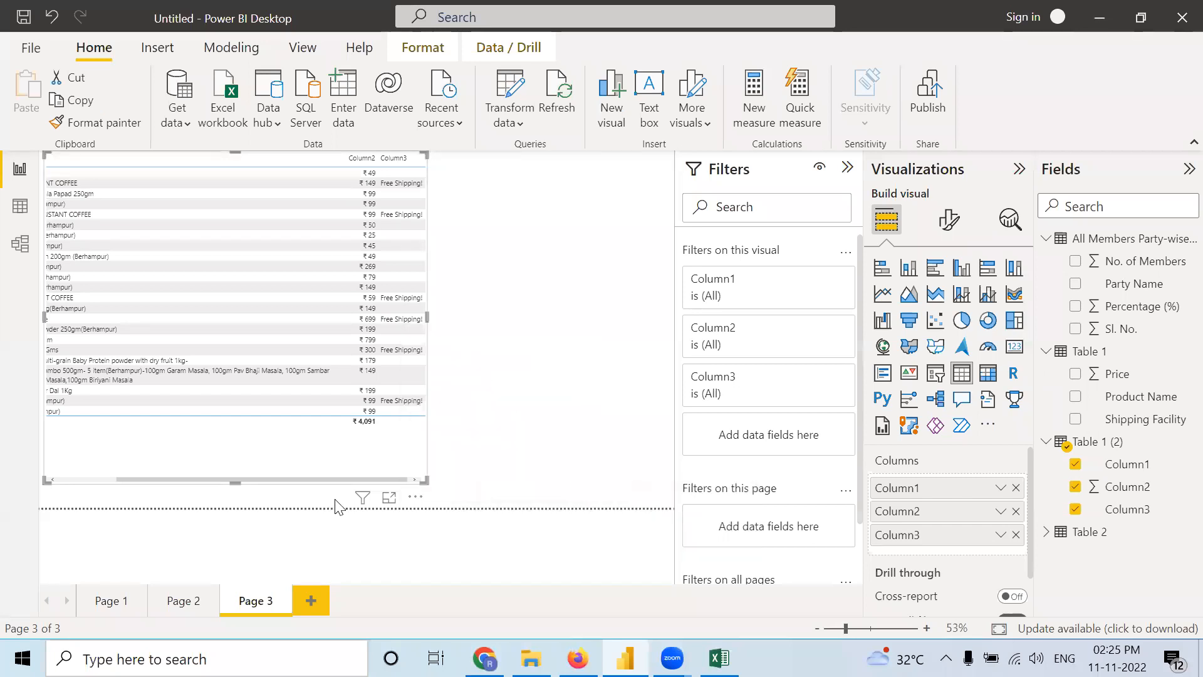
click(415, 499)
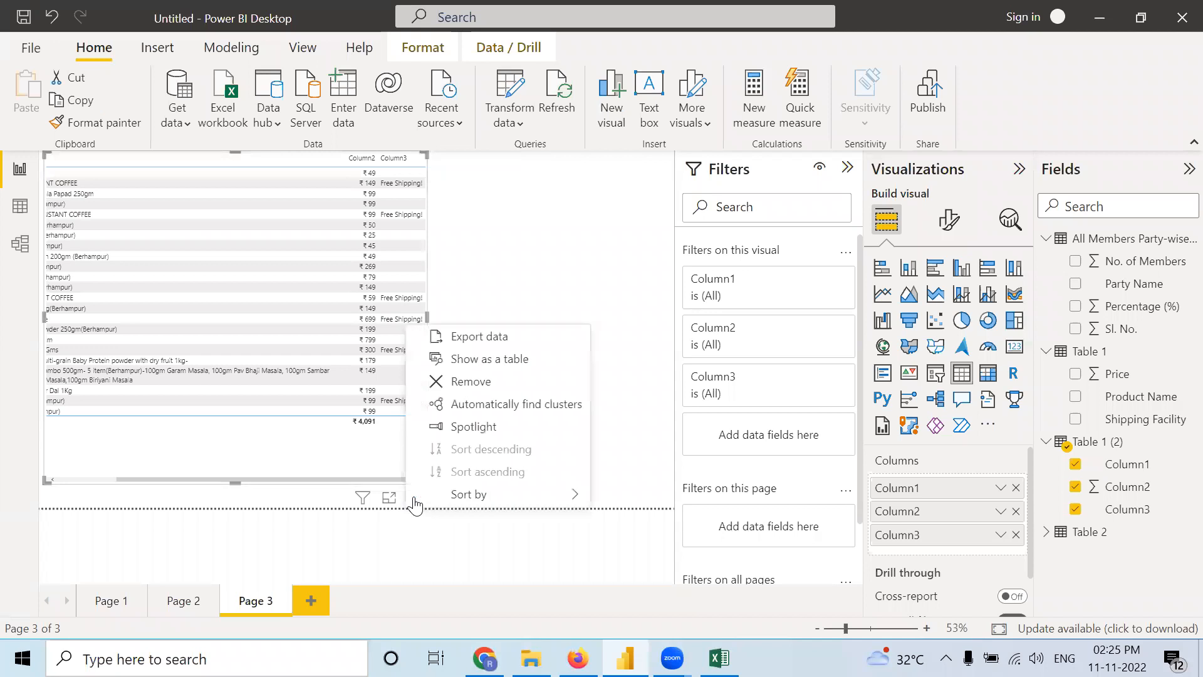
click(473, 338)
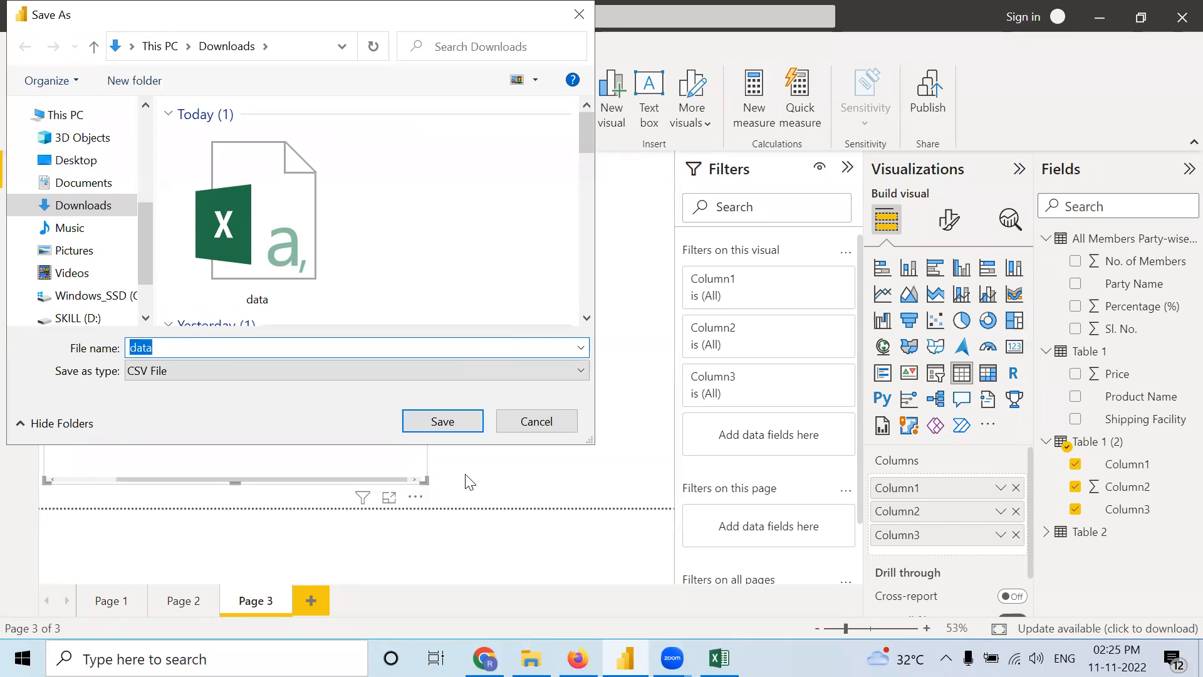
click(413, 426)
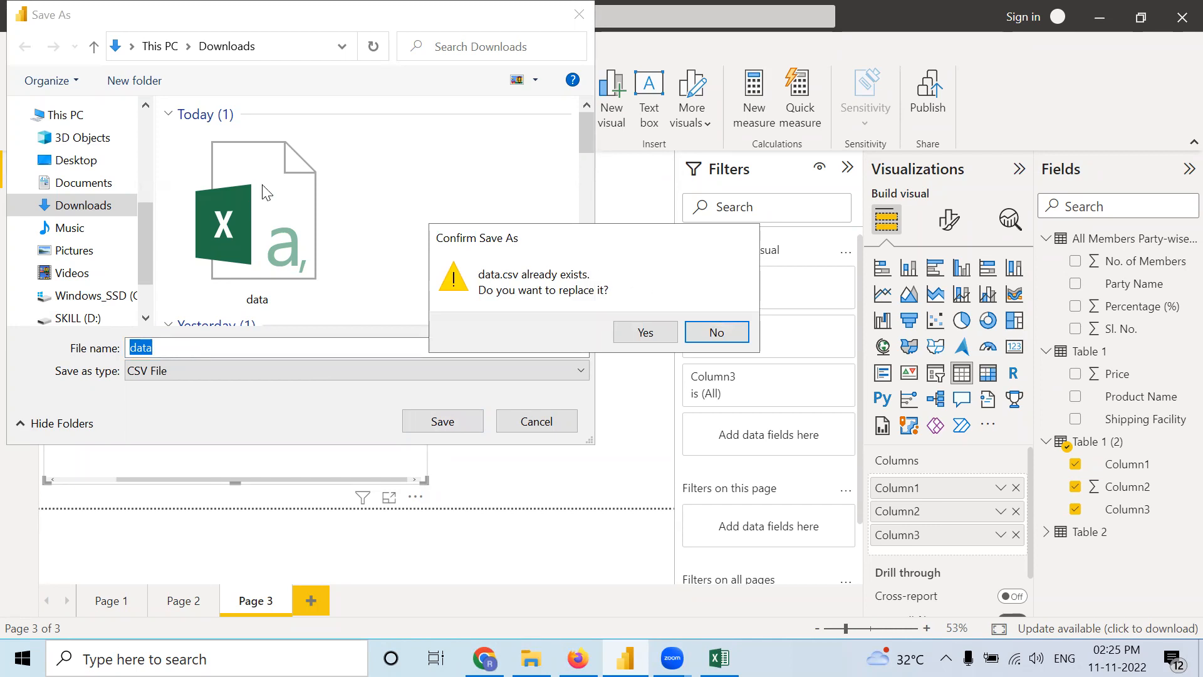
click(634, 333)
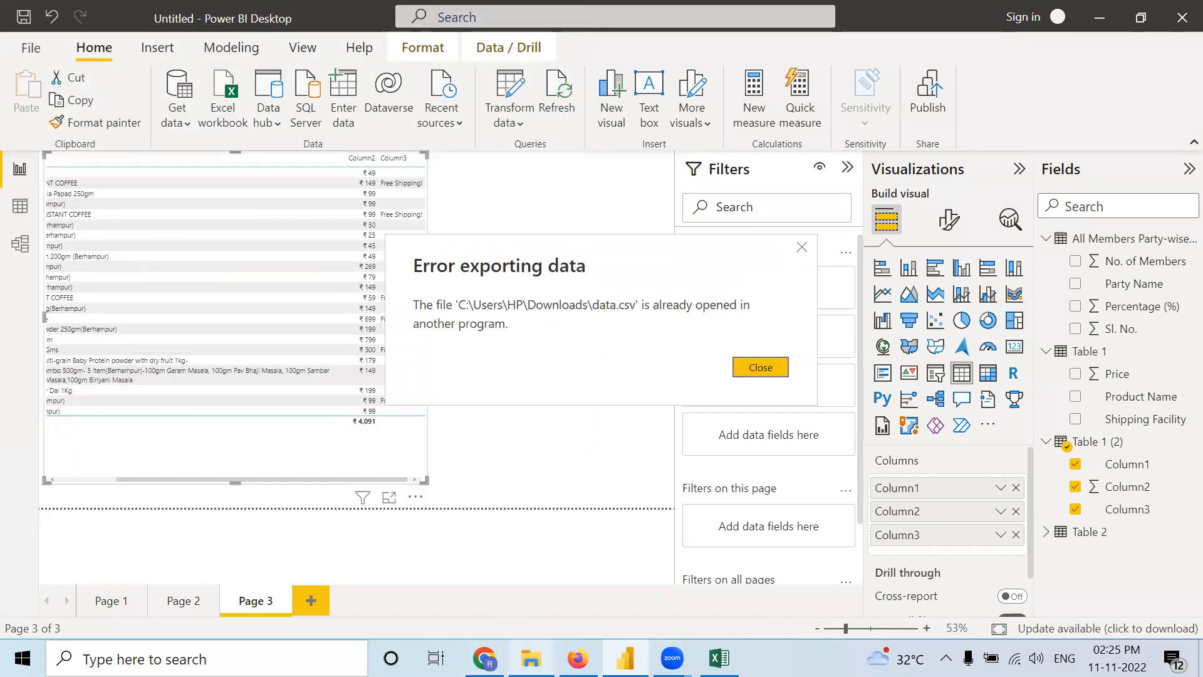
- Switch to Excel, close data.csv without saving its changes, and dismiss the export error in Power BI Desktop
mouse_move(531, 658)
click(532, 655)
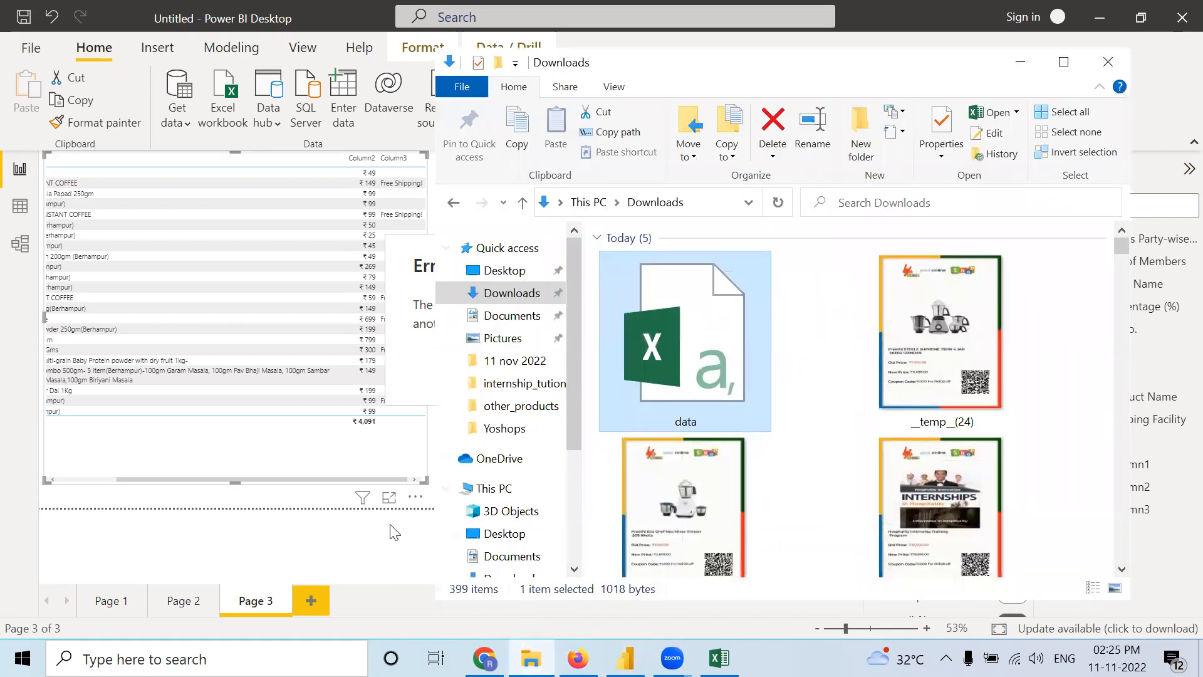
click(390, 524)
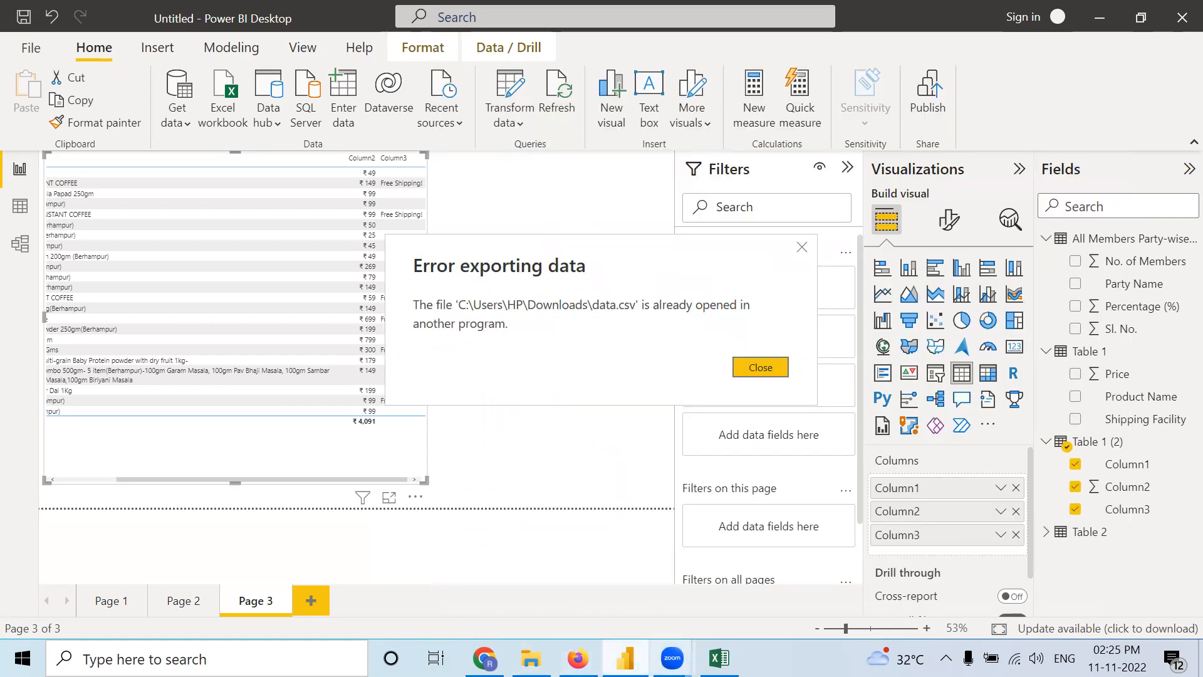
click(718, 657)
click(1180, 14)
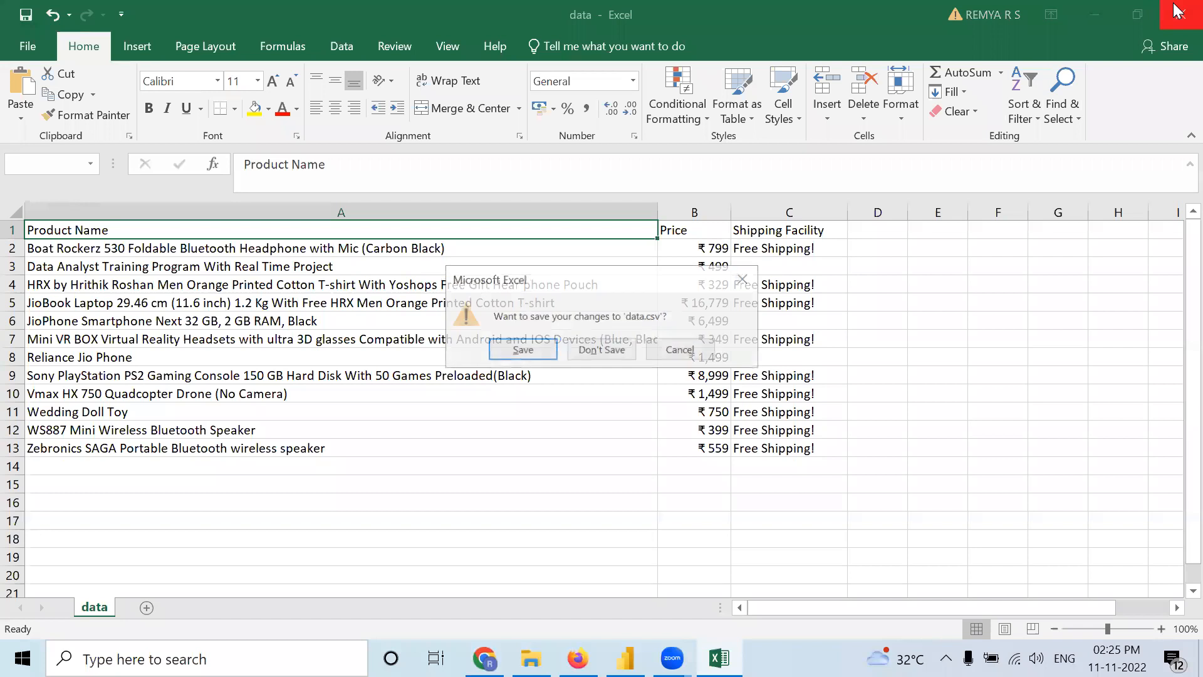
click(585, 350)
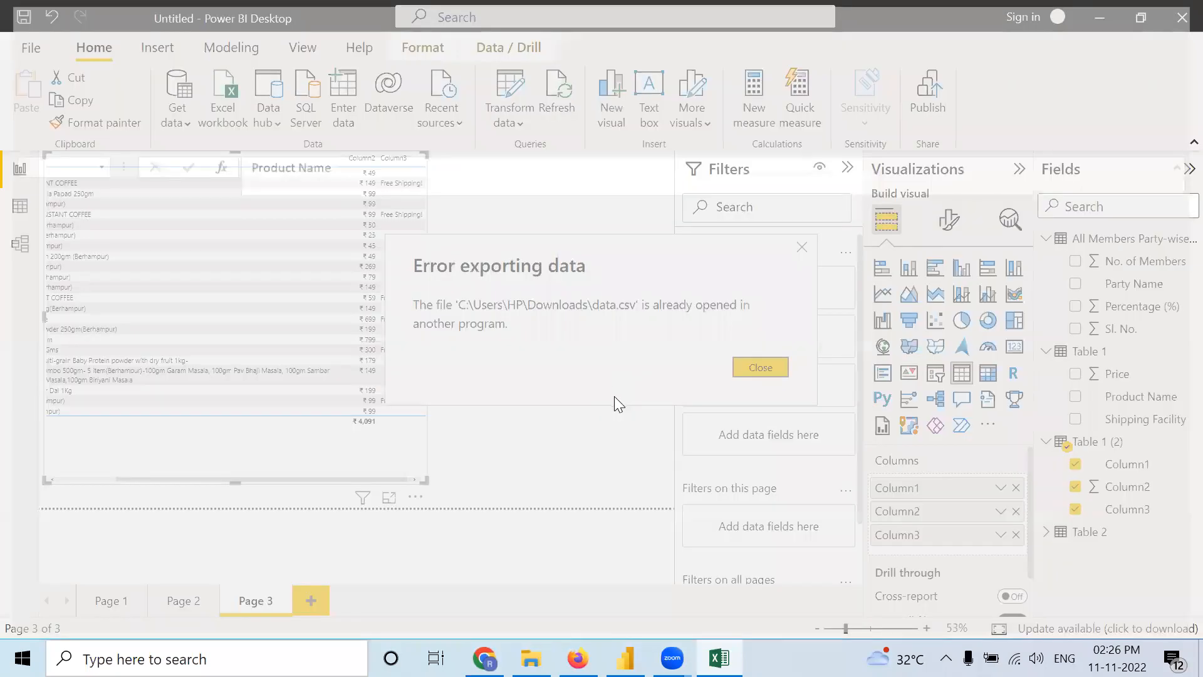
click(745, 368)
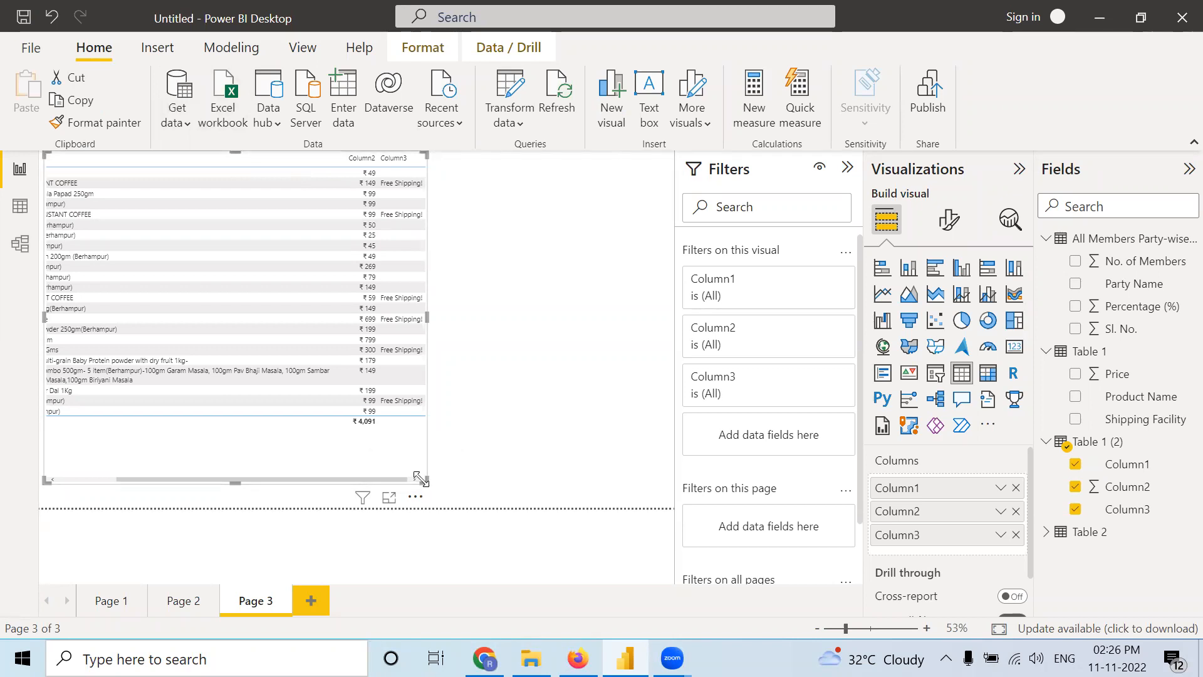
- Resize the table visual on Page 3 so that it is wider and slightly shorter
drag(421, 479, 552, 509)
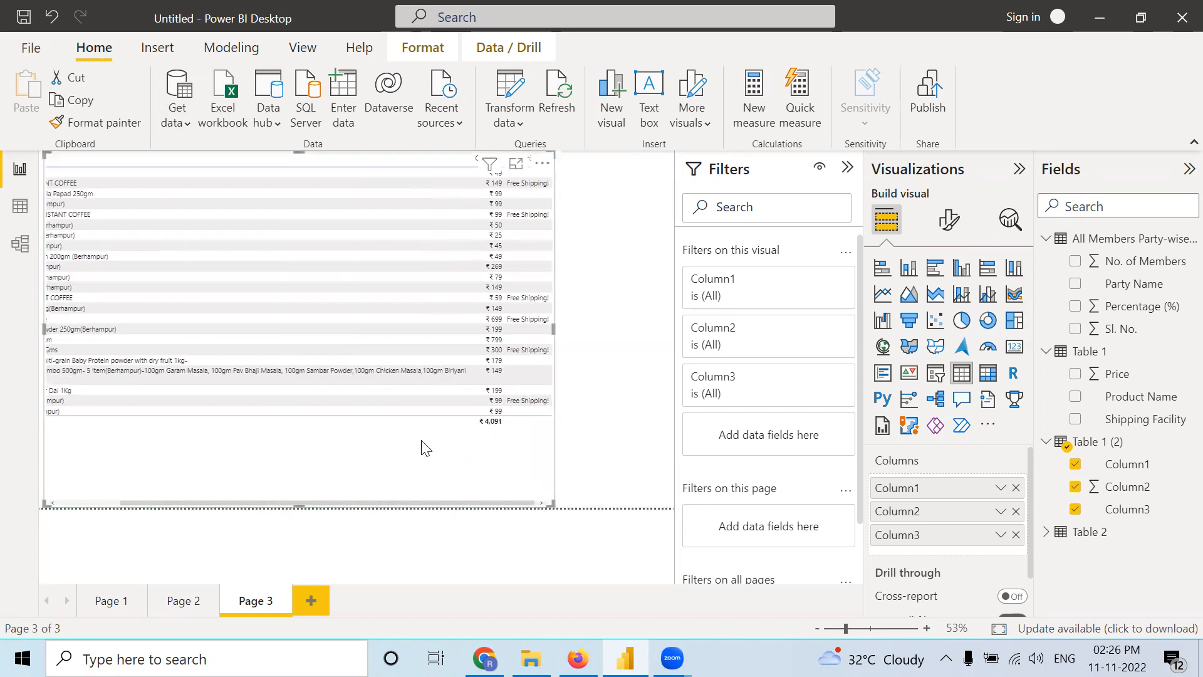
mouse_move(484, 658)
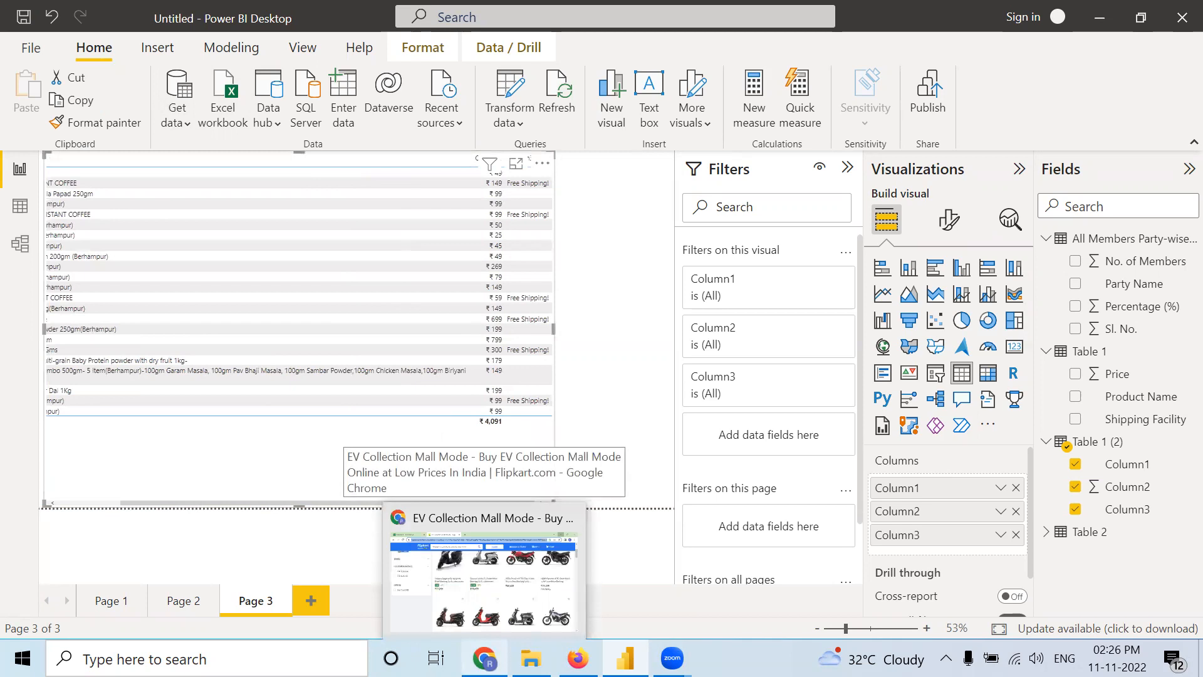
click(482, 652)
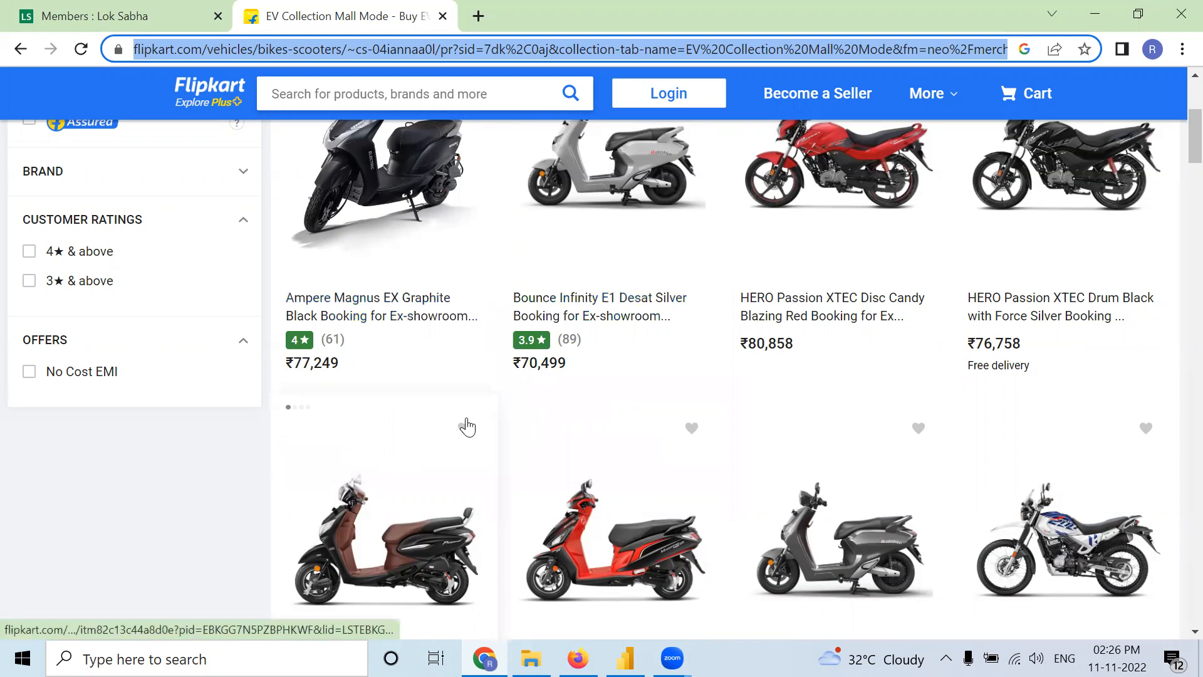
click(625, 658)
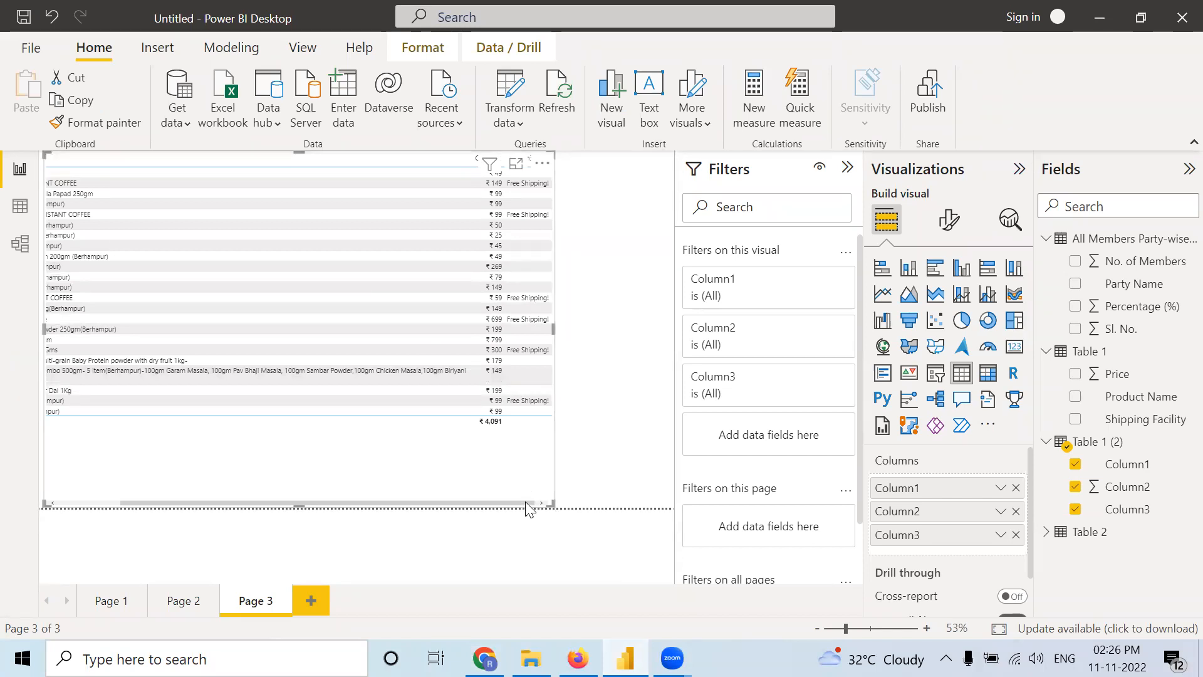
drag(552, 503, 491, 438)
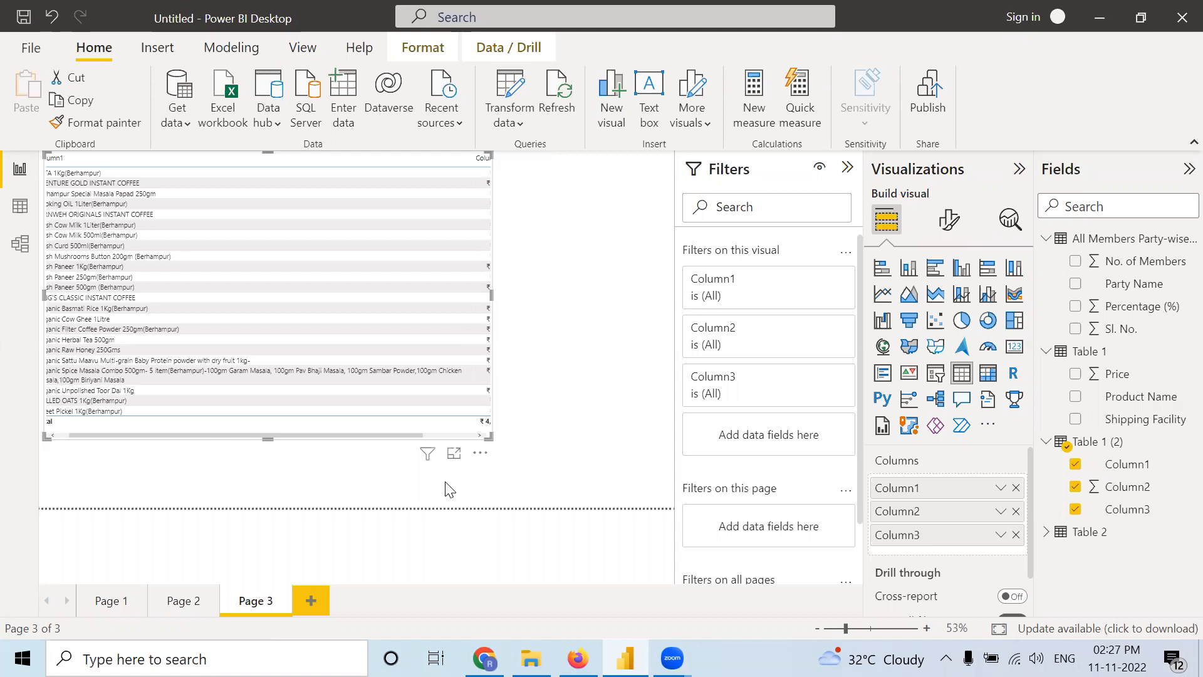
- Export the Page 3 table visual's data as data.csv in Downloads, replacing the existing file
click(480, 455)
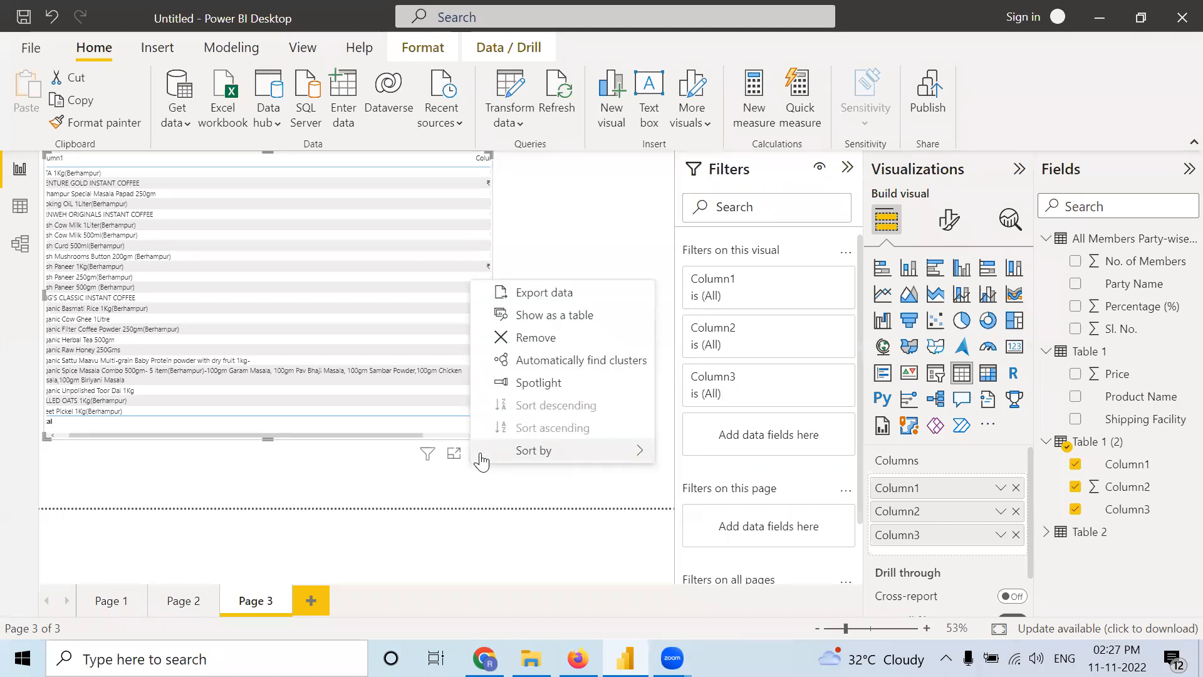
mouse_move(480, 461)
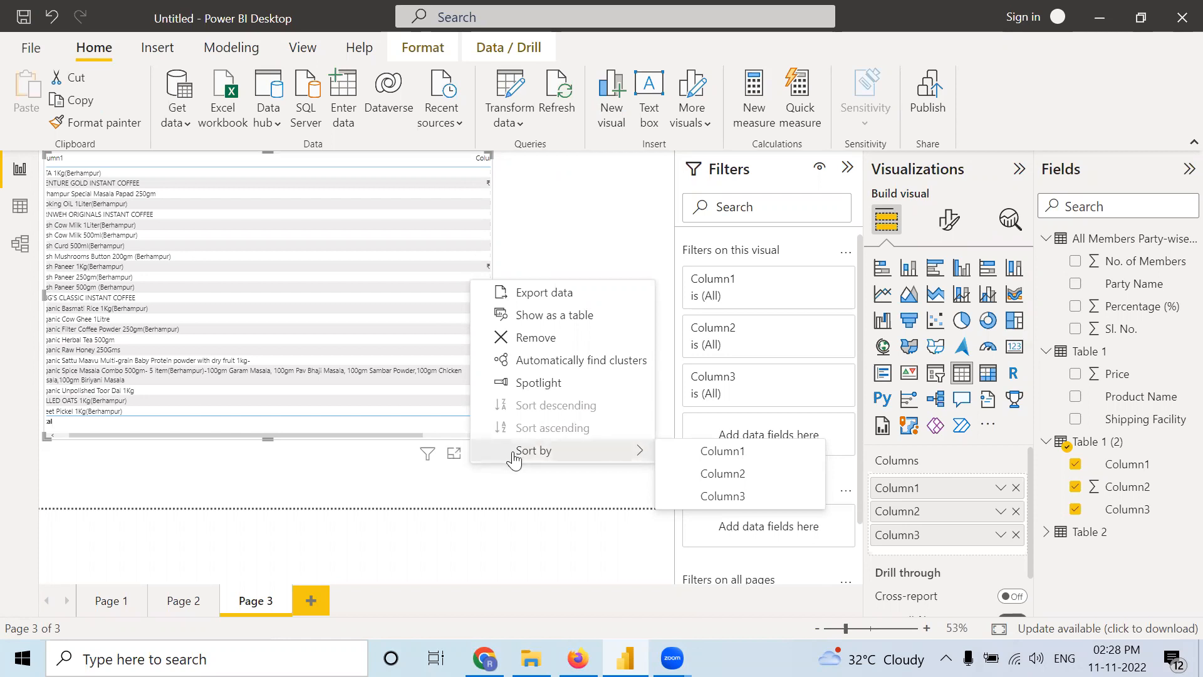
click(551, 292)
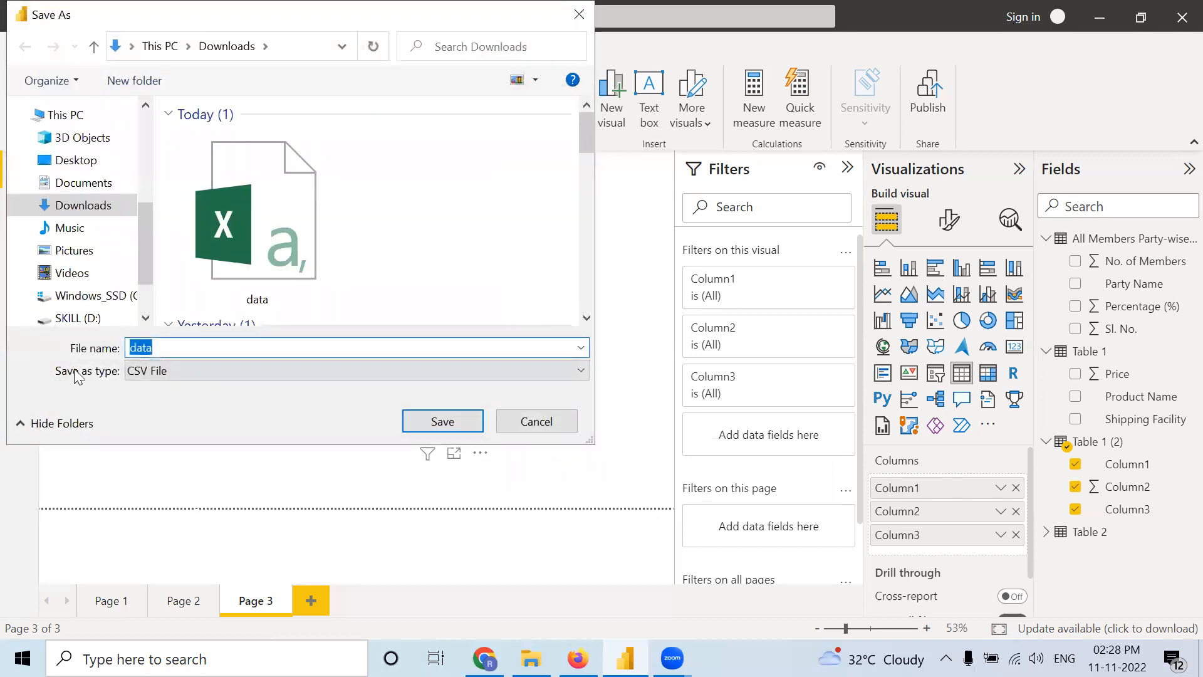
click(410, 424)
click(644, 332)
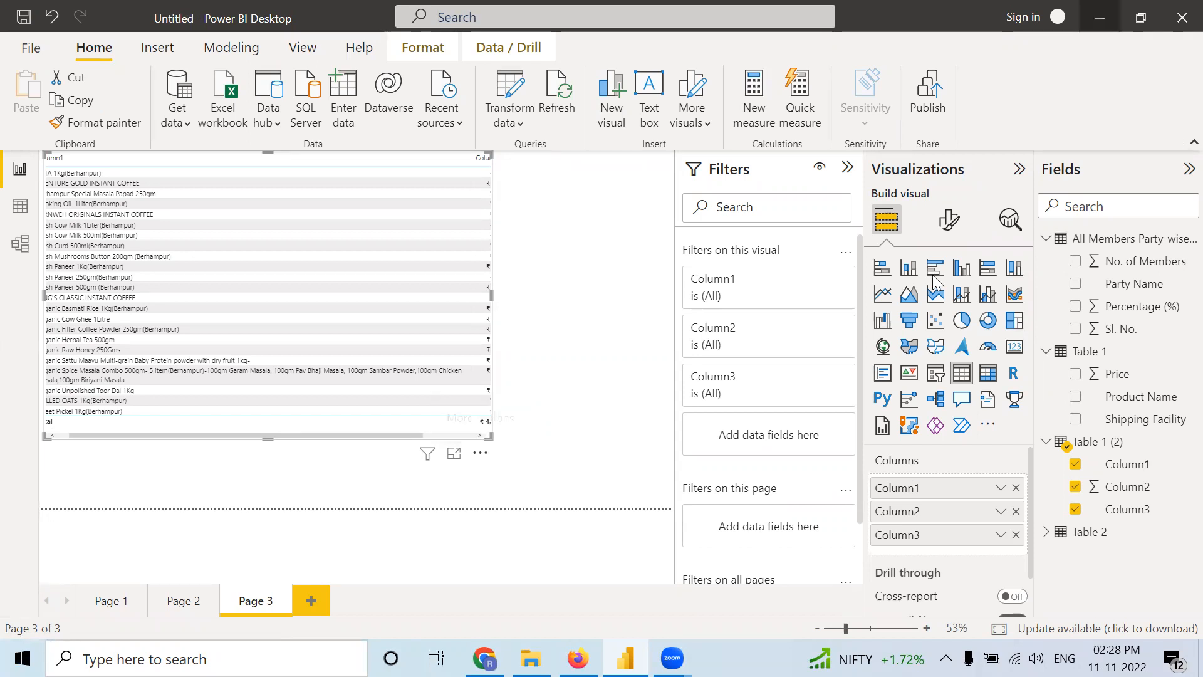
- Open the exported data.csv from the Downloads folder in Excel and widen columns A, B and C
click(531, 658)
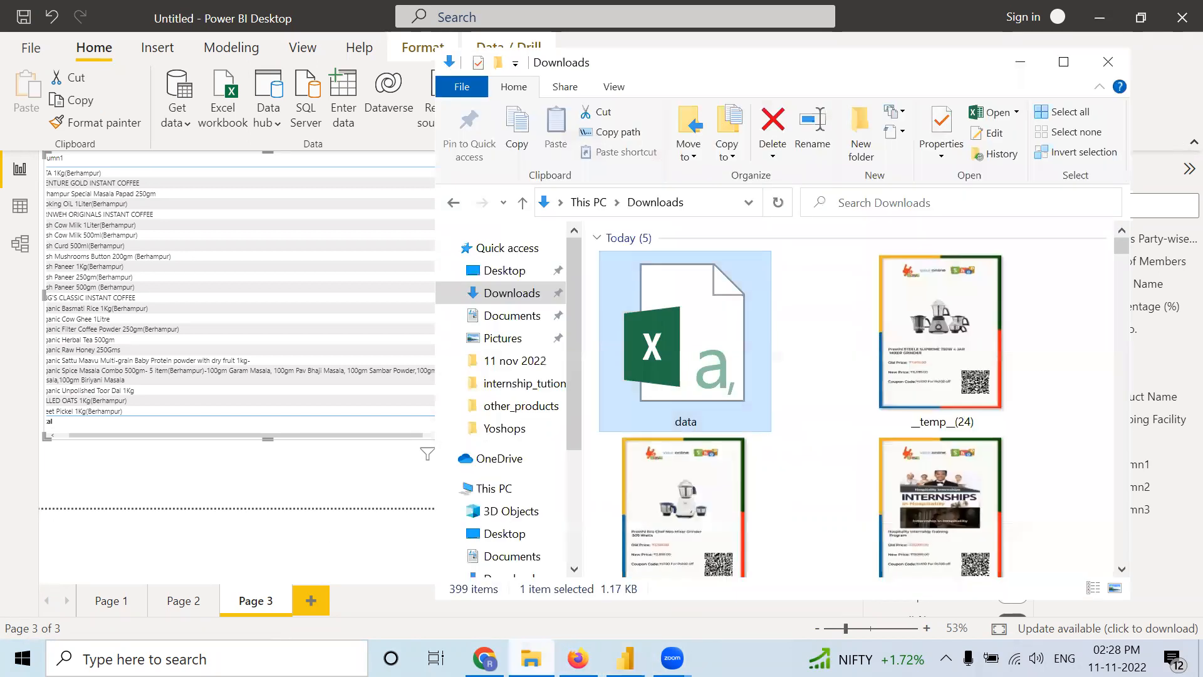
double_click(704, 376)
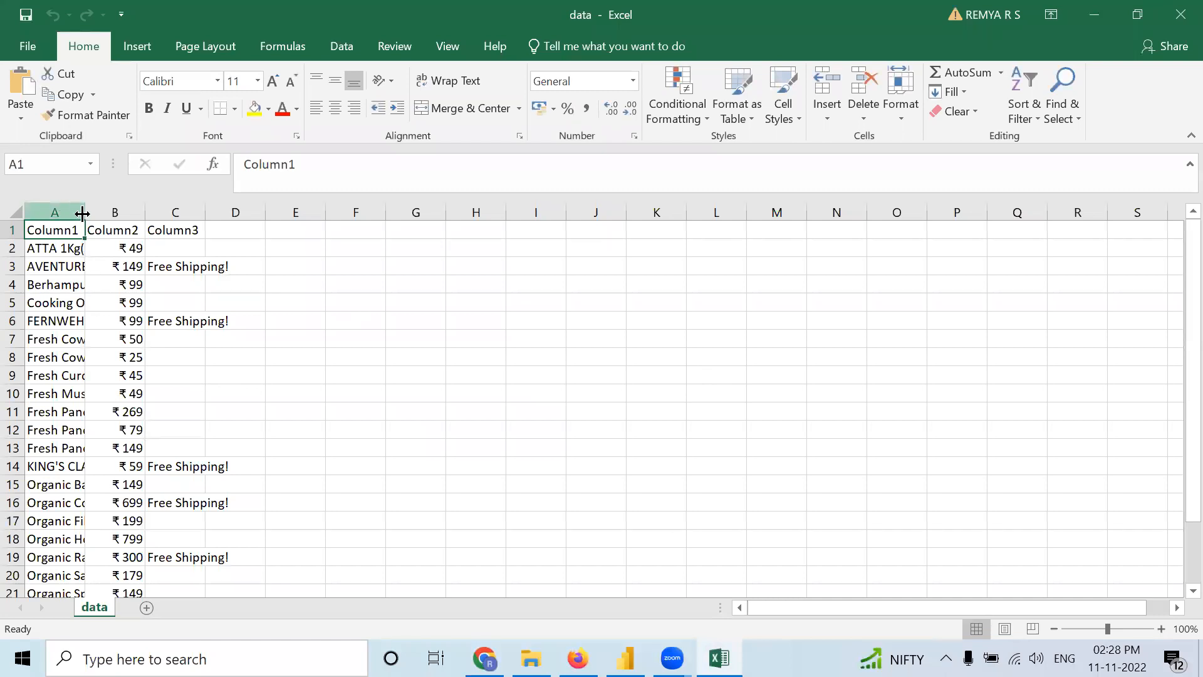
drag(83, 213, 429, 248)
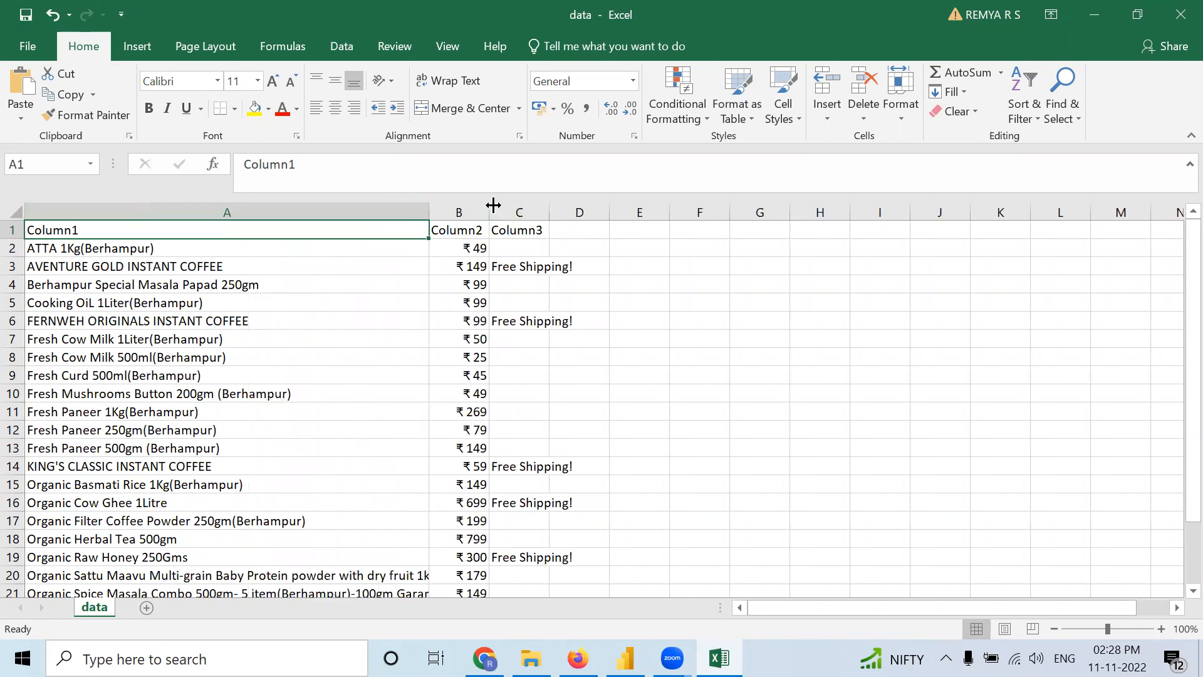
drag(491, 204, 667, 221)
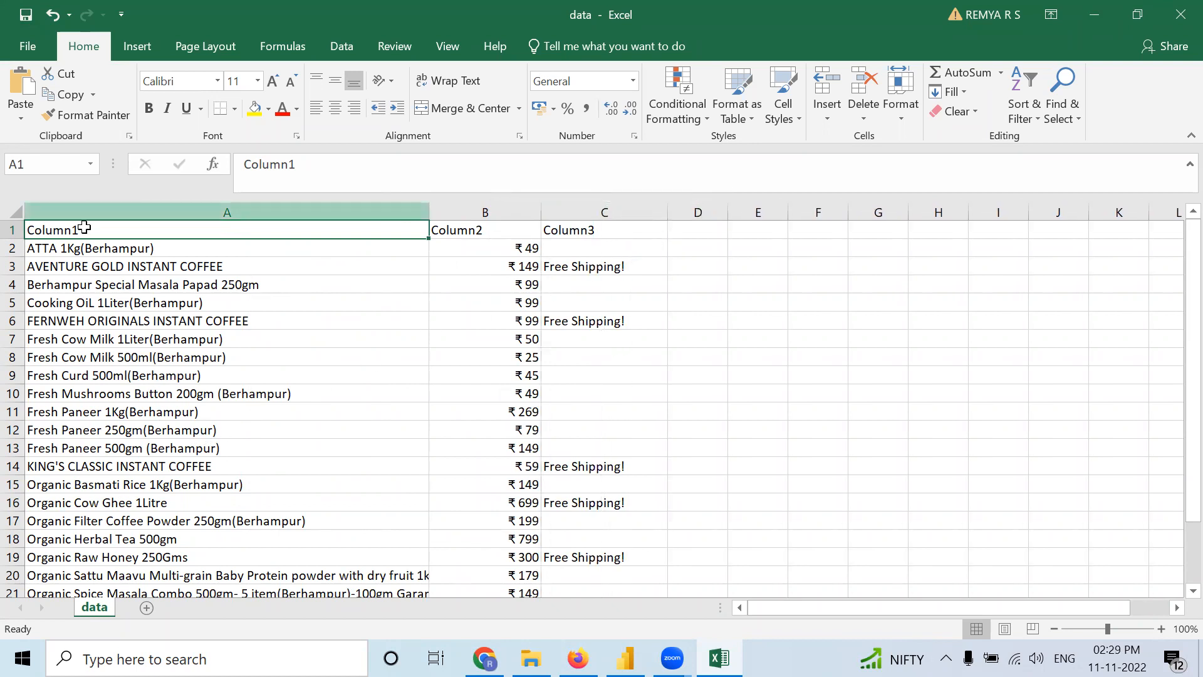
- Review the exported product rows in data.csv down to the end of the list and return to Power BI Desktop
scroll(94, 314, down, 8)
scroll(96, 316, up, 4)
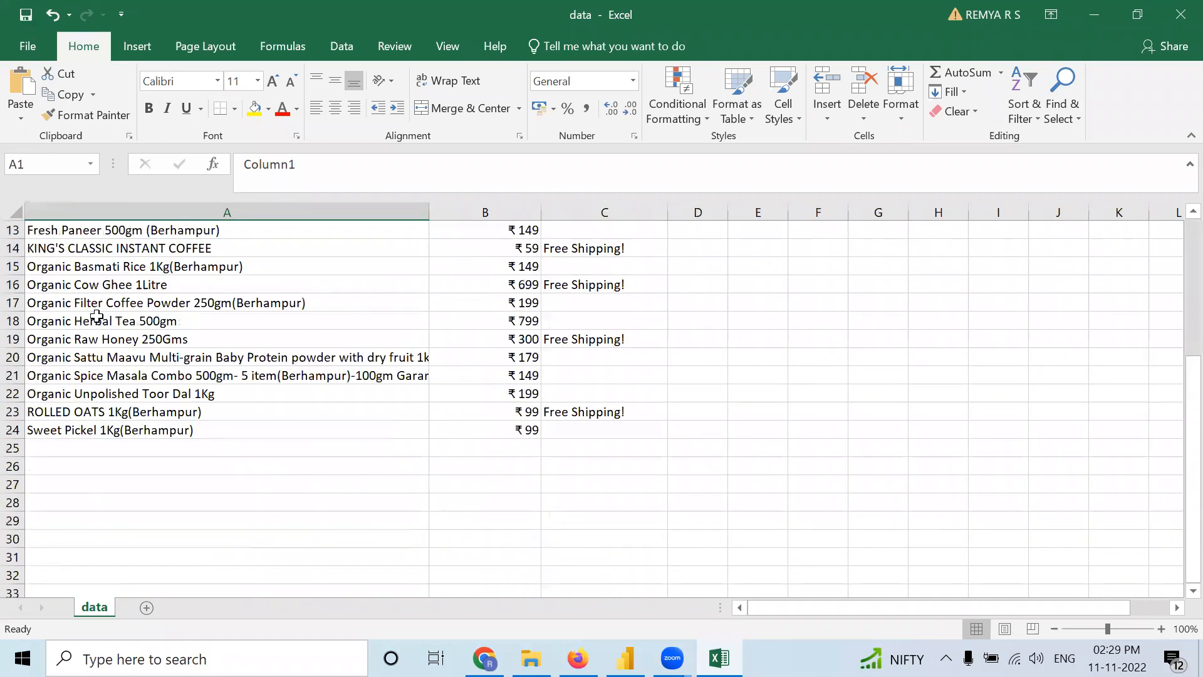
scroll(96, 316, up, 4)
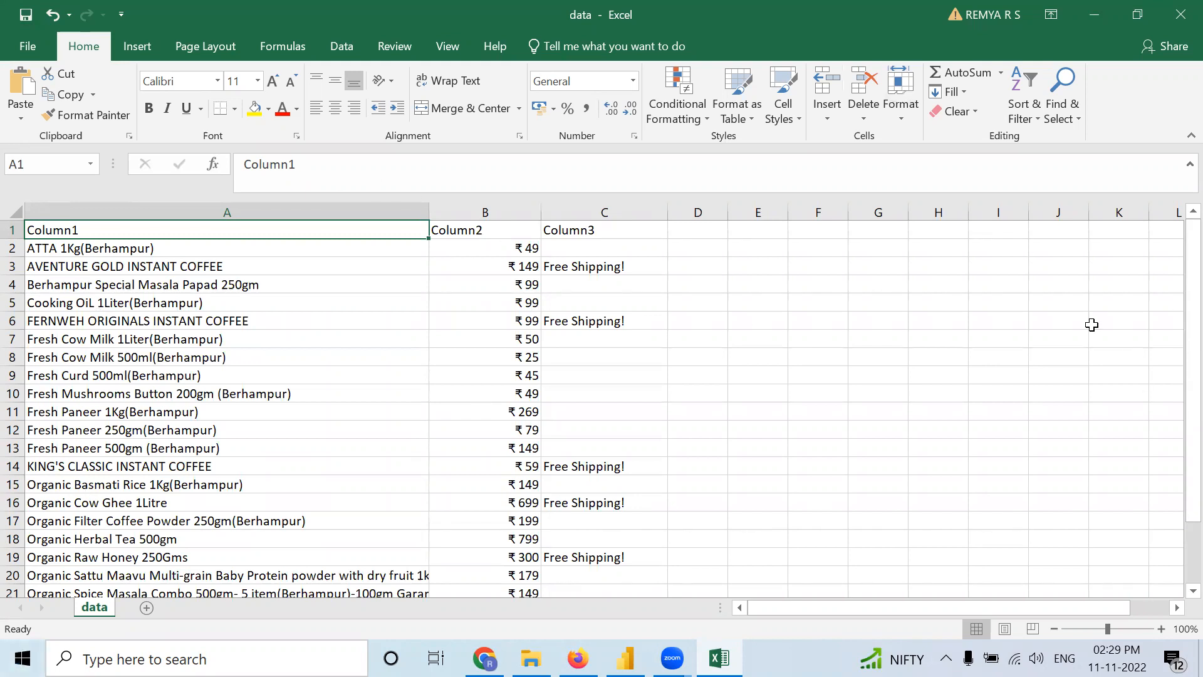
click(1095, 14)
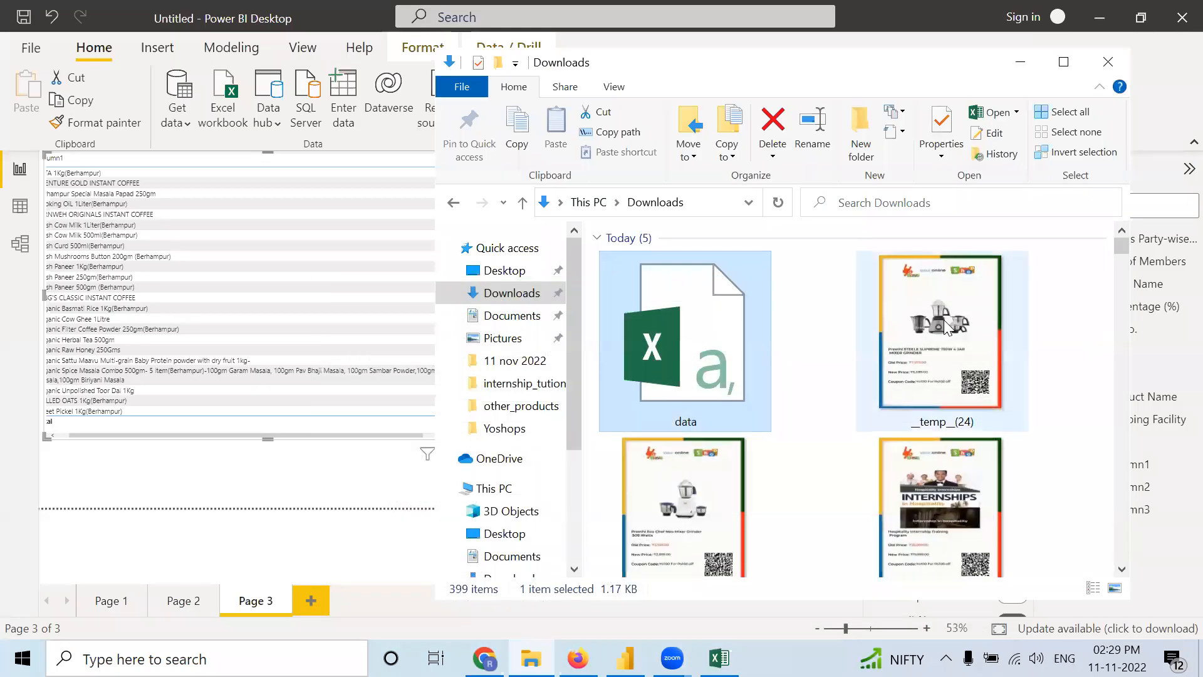
click(1126, 23)
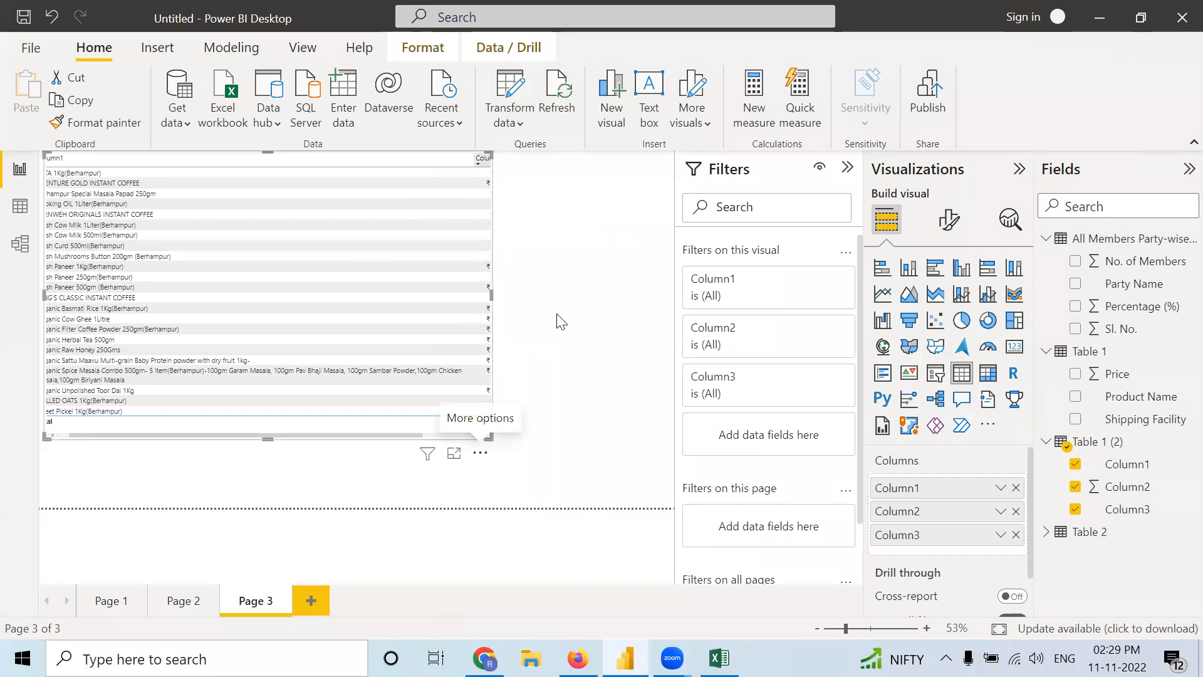
click(567, 450)
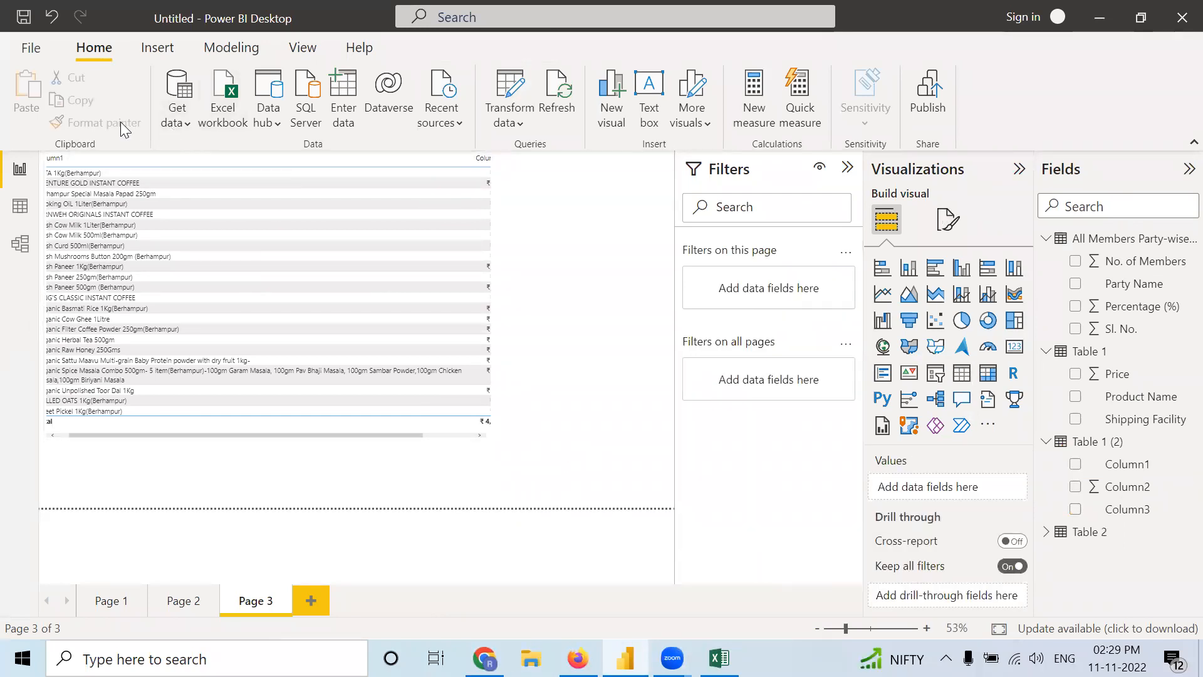
click(176, 122)
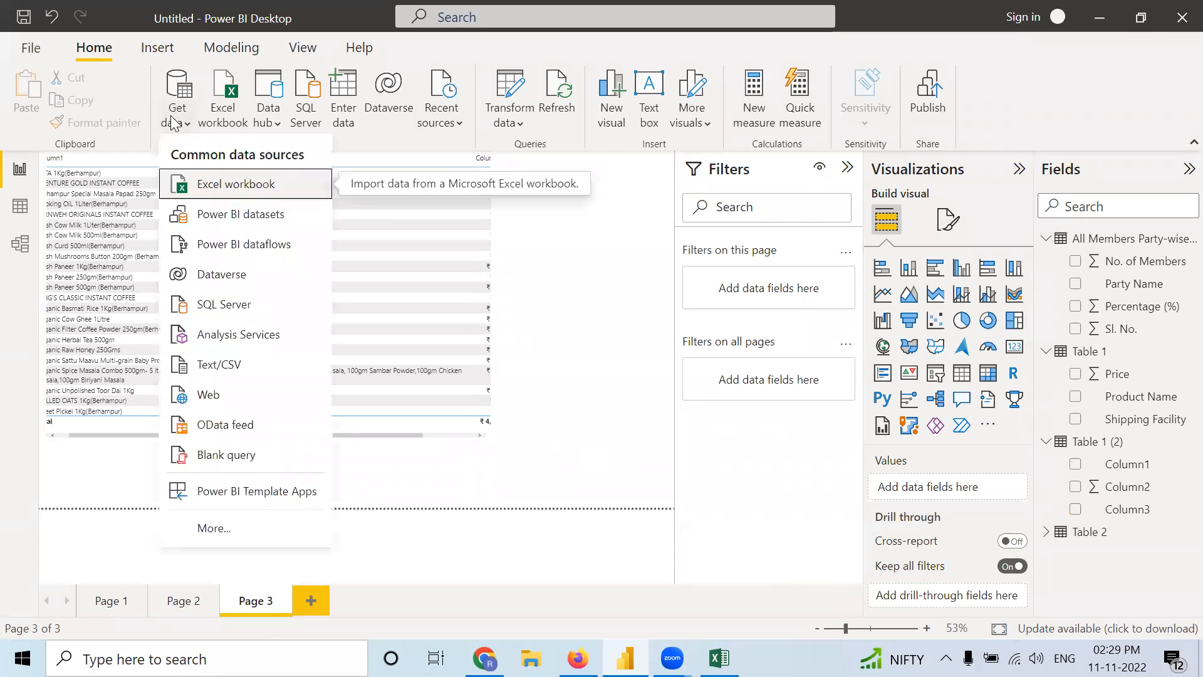
click(548, 309)
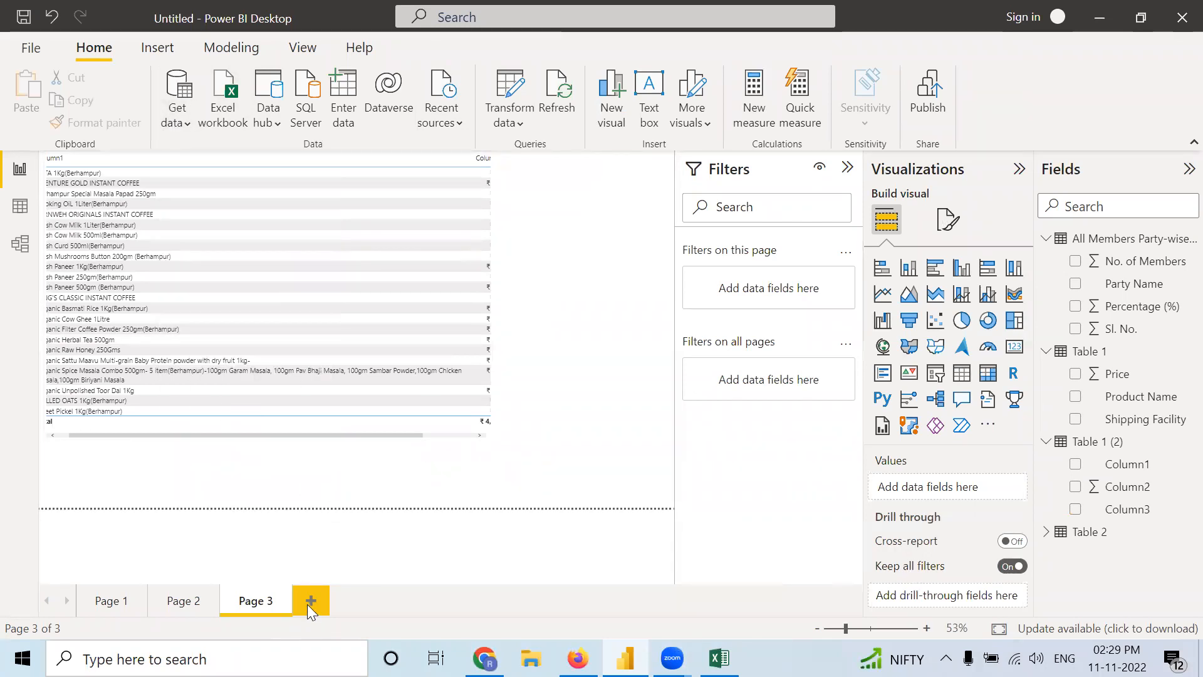
- Add a fourth report page and close Power BI Desktop without saving the changes
click(309, 604)
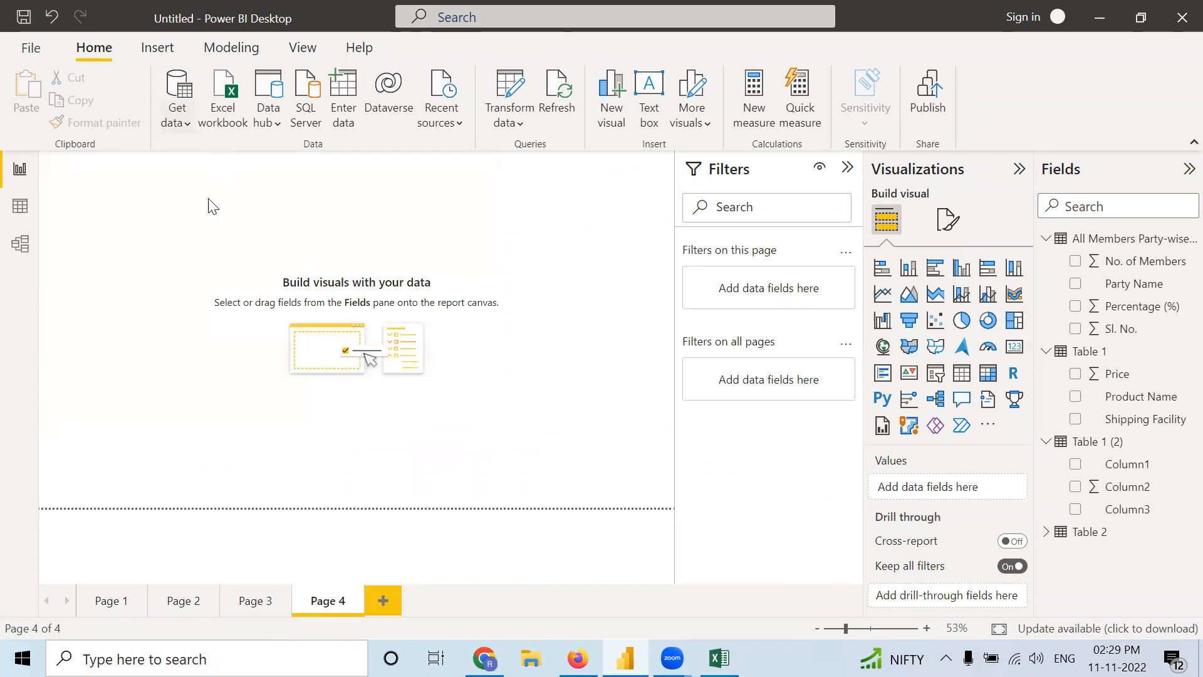
click(1181, 17)
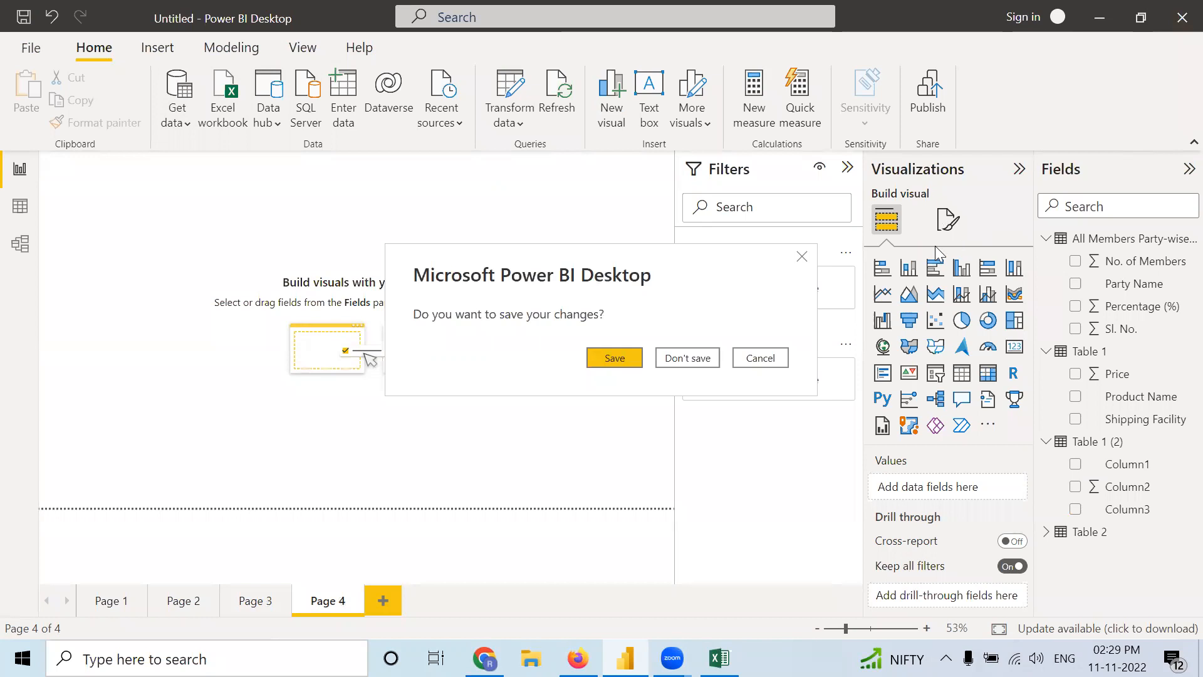
click(688, 358)
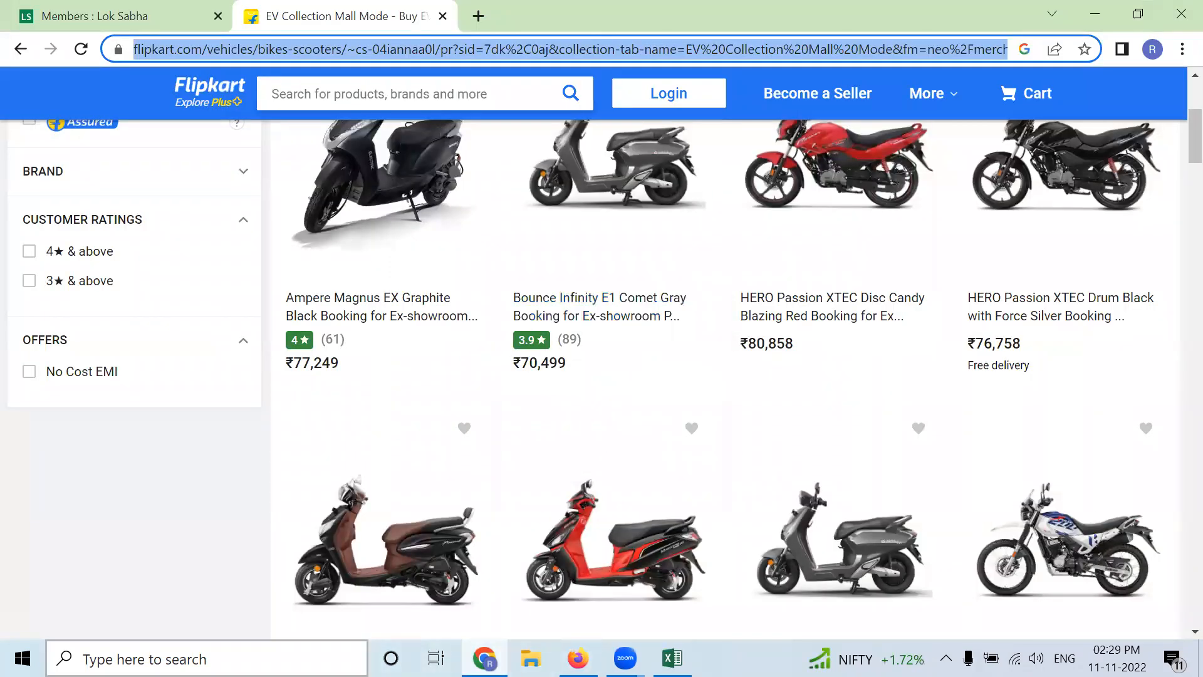
- Launch Power BI Desktop again and dismiss its start screen to reach a blank report
click(345, 657)
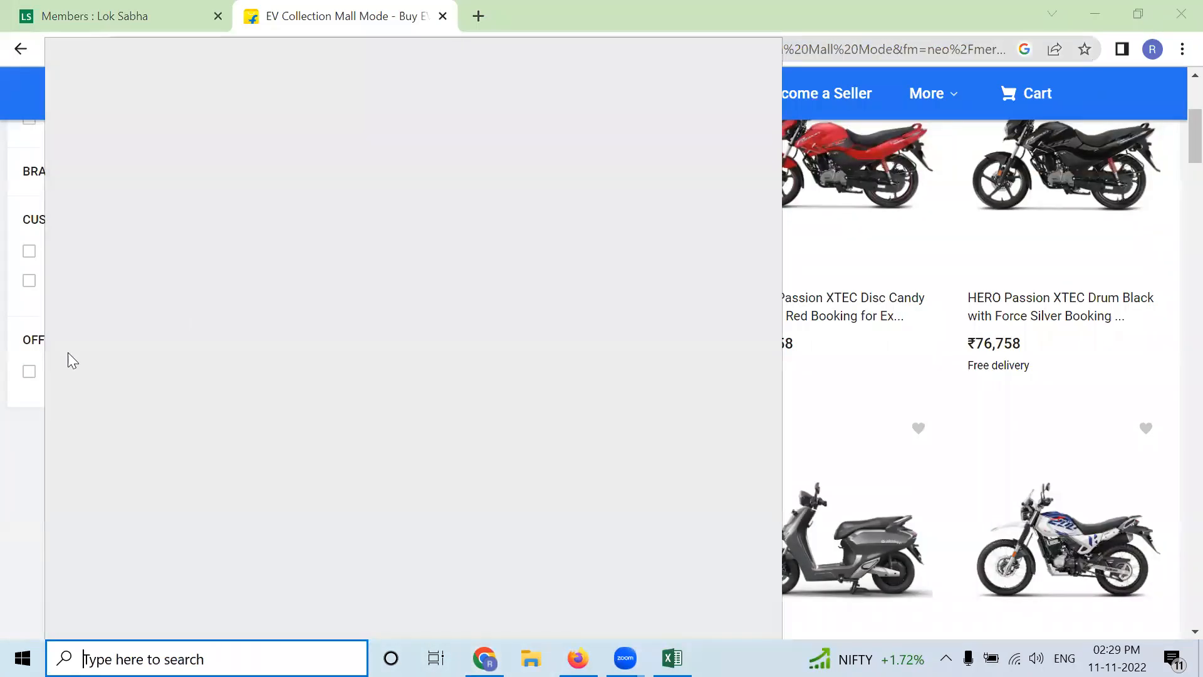
text(pow)
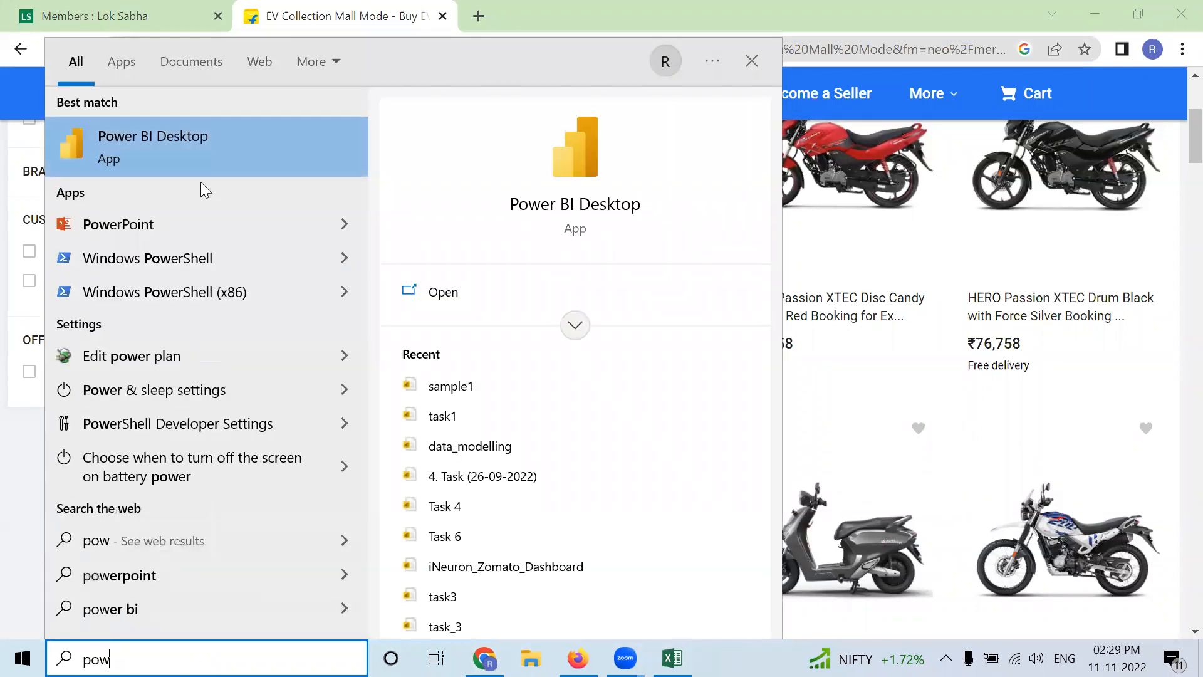
key(Return)
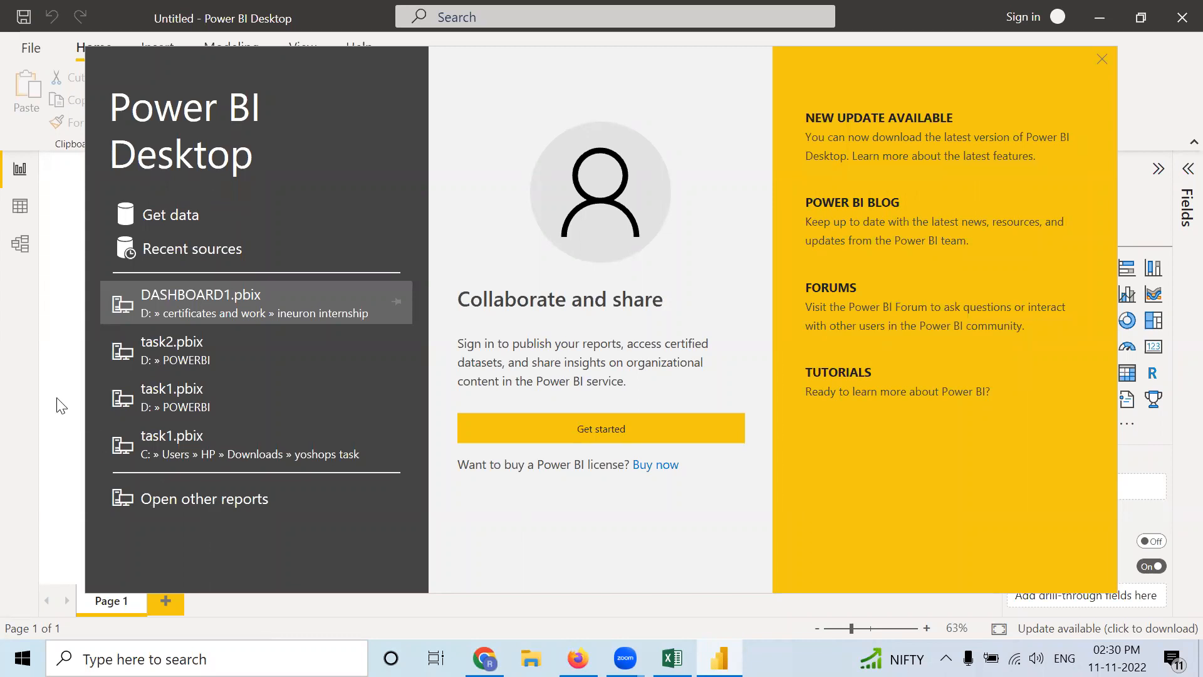
click(1122, 42)
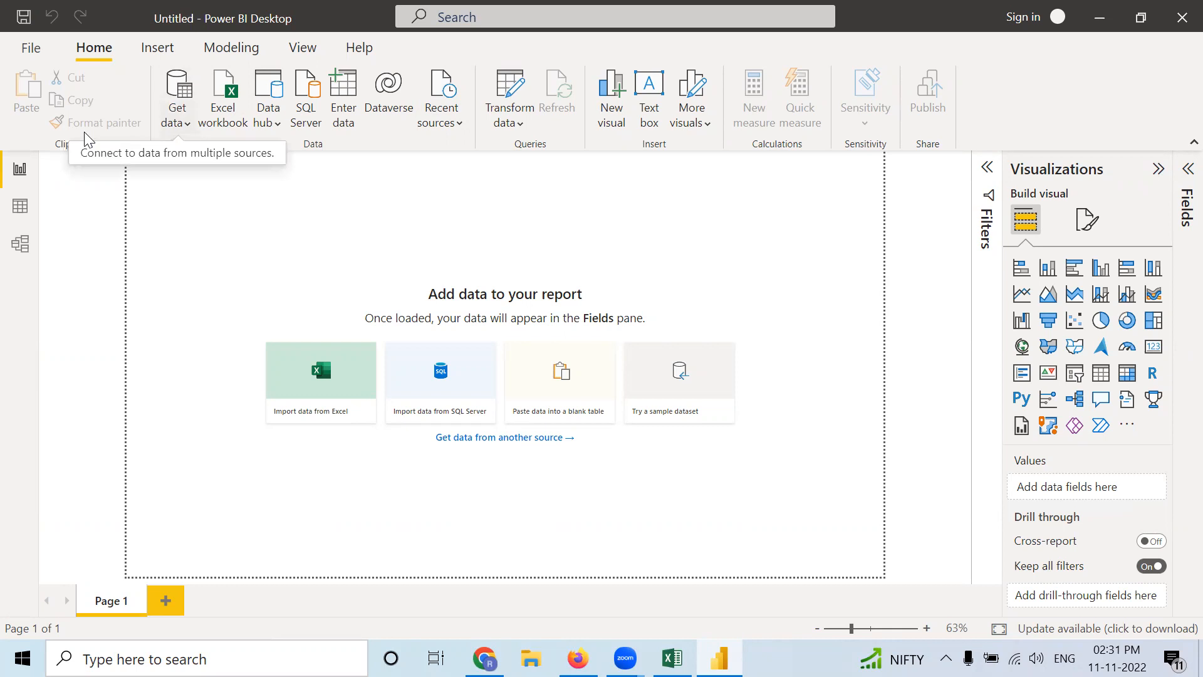
- Start a Text/CSV import and browse to the powerbi folder on the DATA (E:) drive
click(176, 116)
click(174, 154)
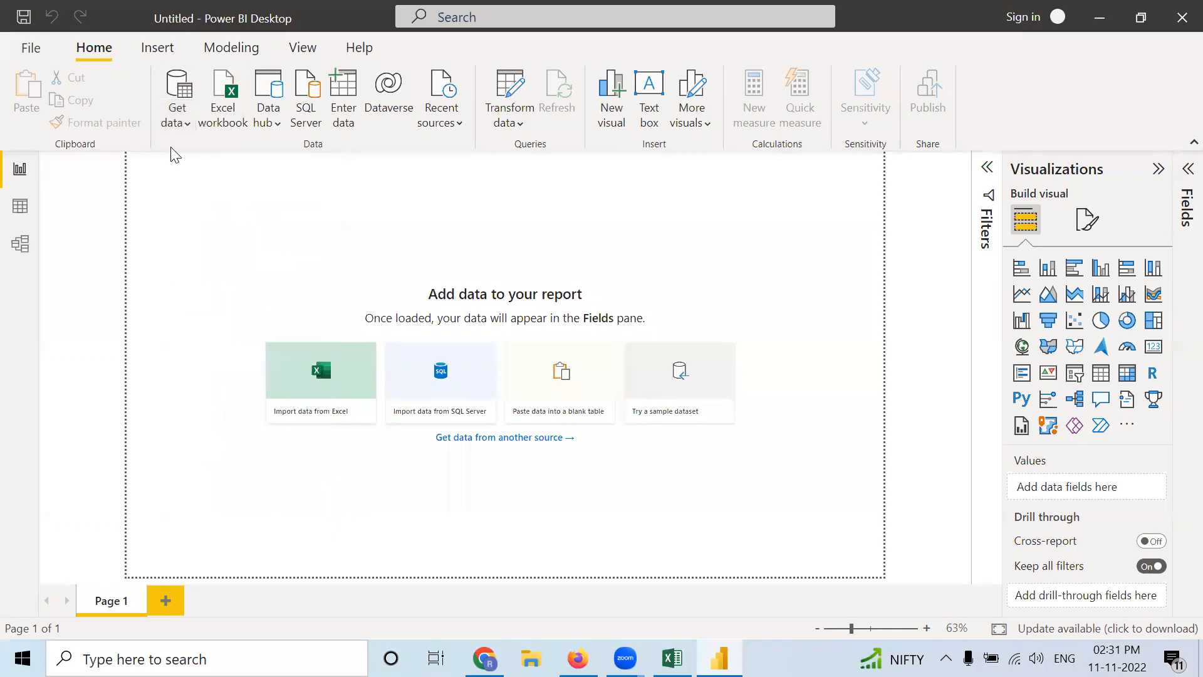
click(177, 116)
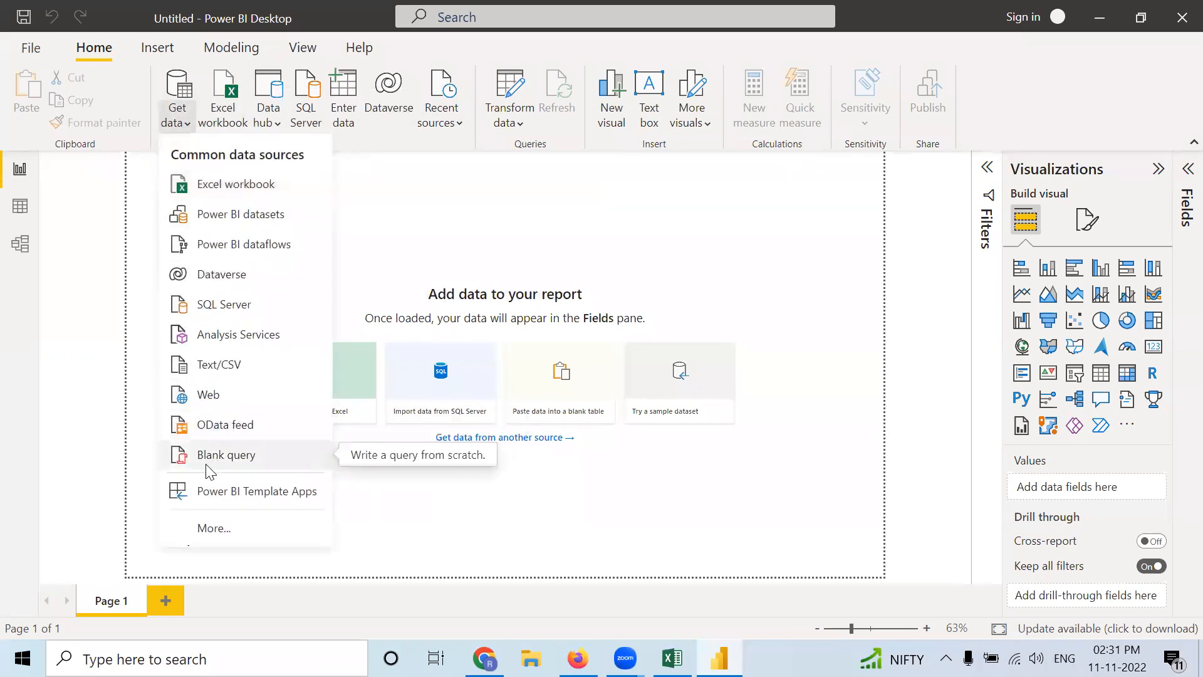
click(217, 368)
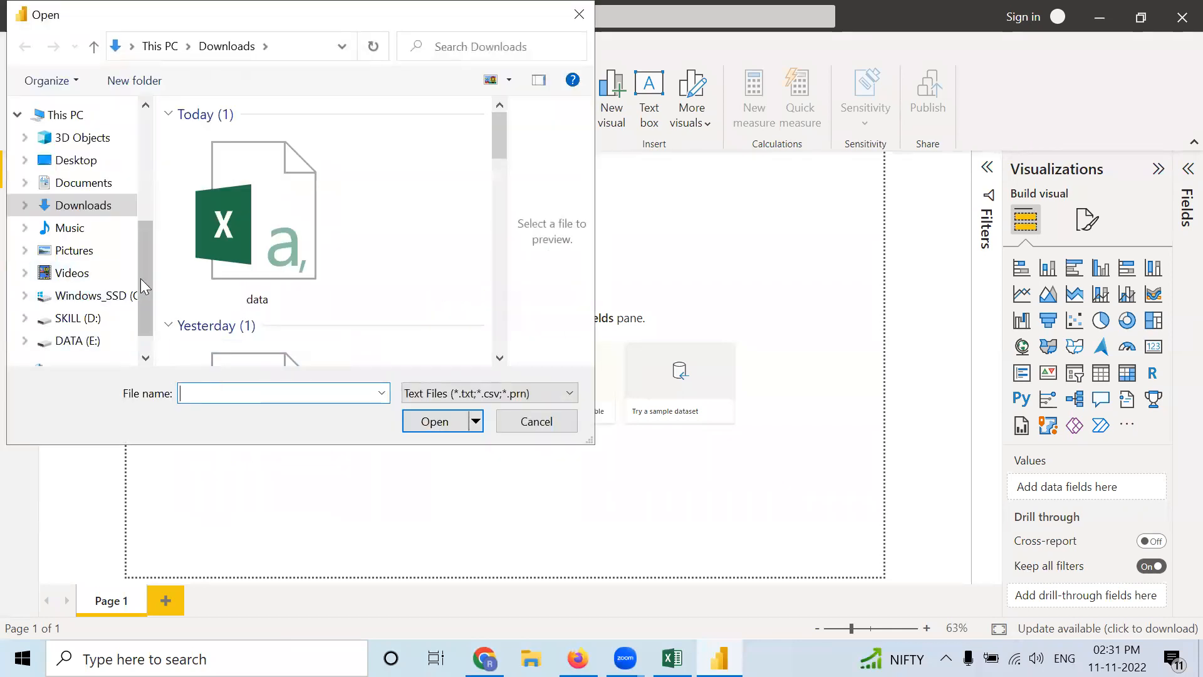
click(89, 347)
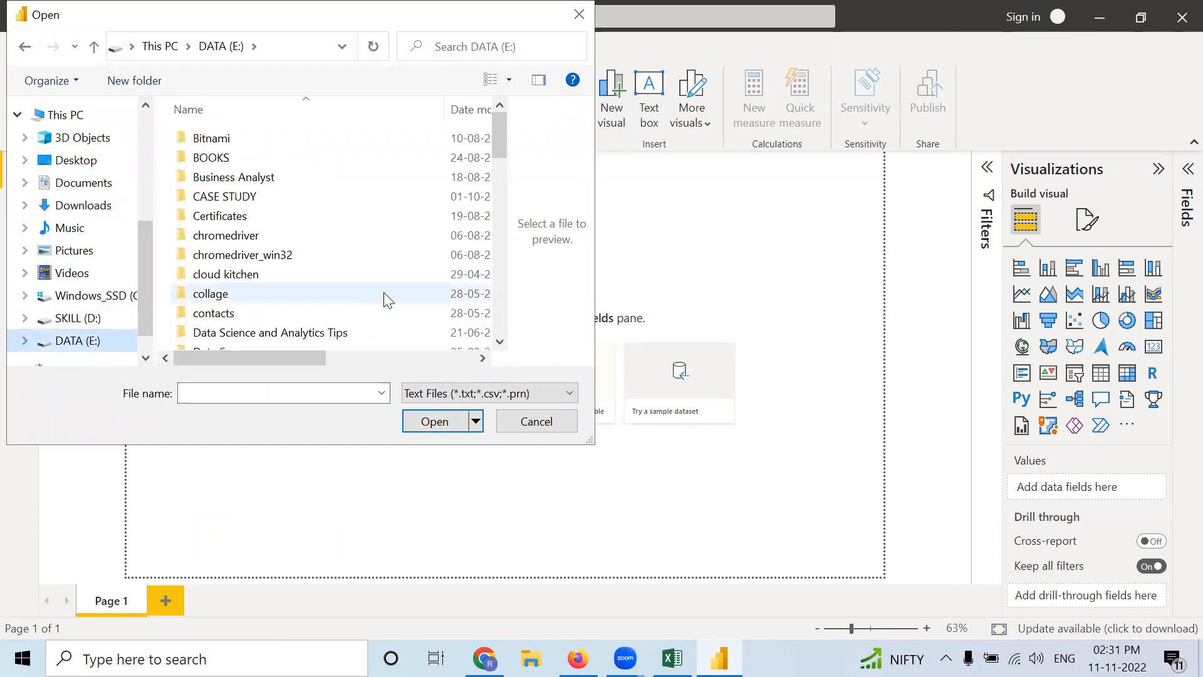
scroll(382, 297, down, 12)
scroll(374, 307, down, 2)
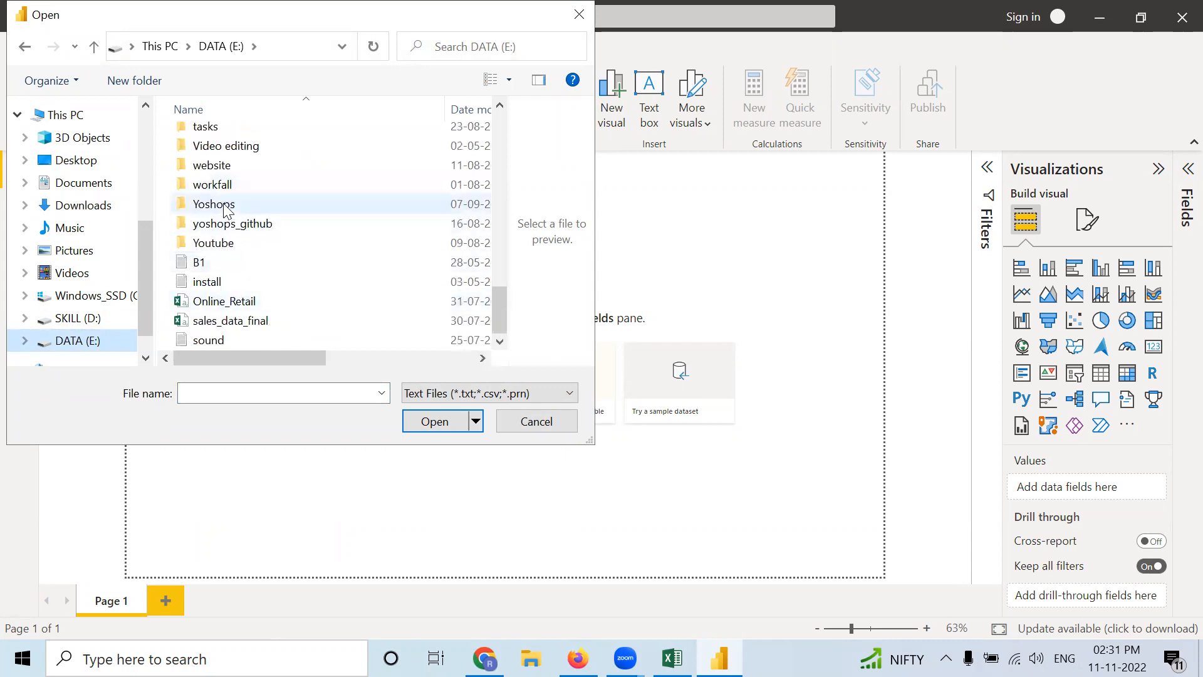
double_click(228, 210)
click(164, 50)
scroll(250, 264, up, 2)
scroll(250, 263, up, 1)
double_click(217, 208)
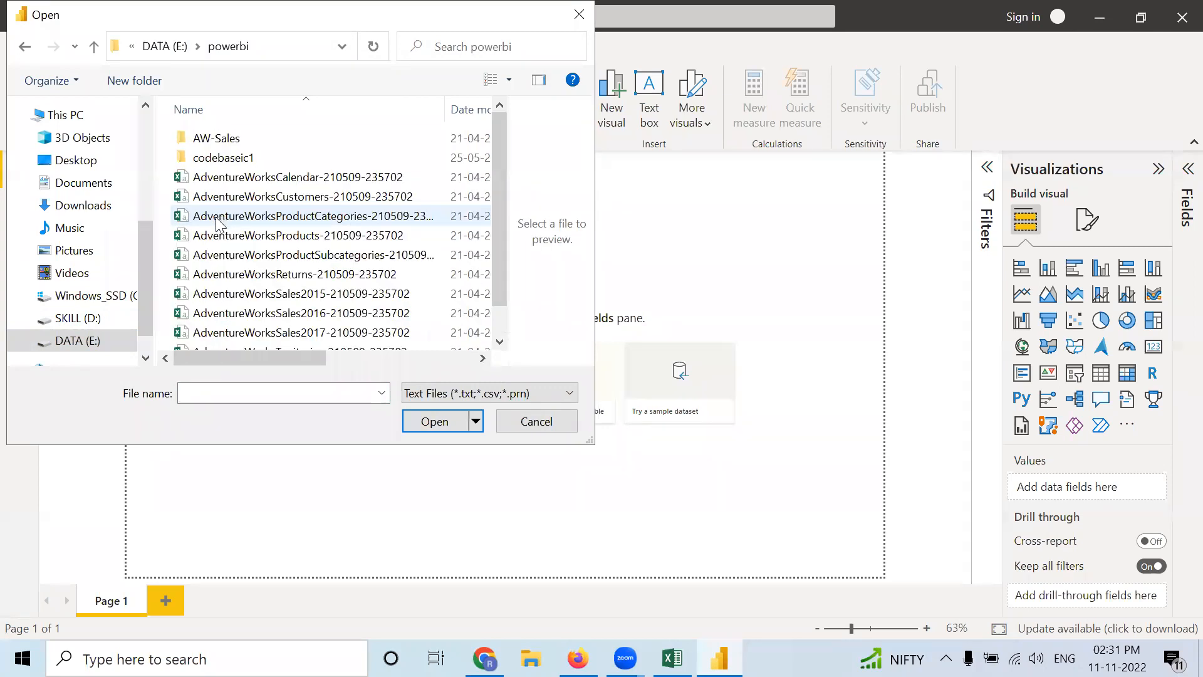
- Load AdventureWorksCustomers-210509-235702.csv into the report and expand the table's field list
click(311, 198)
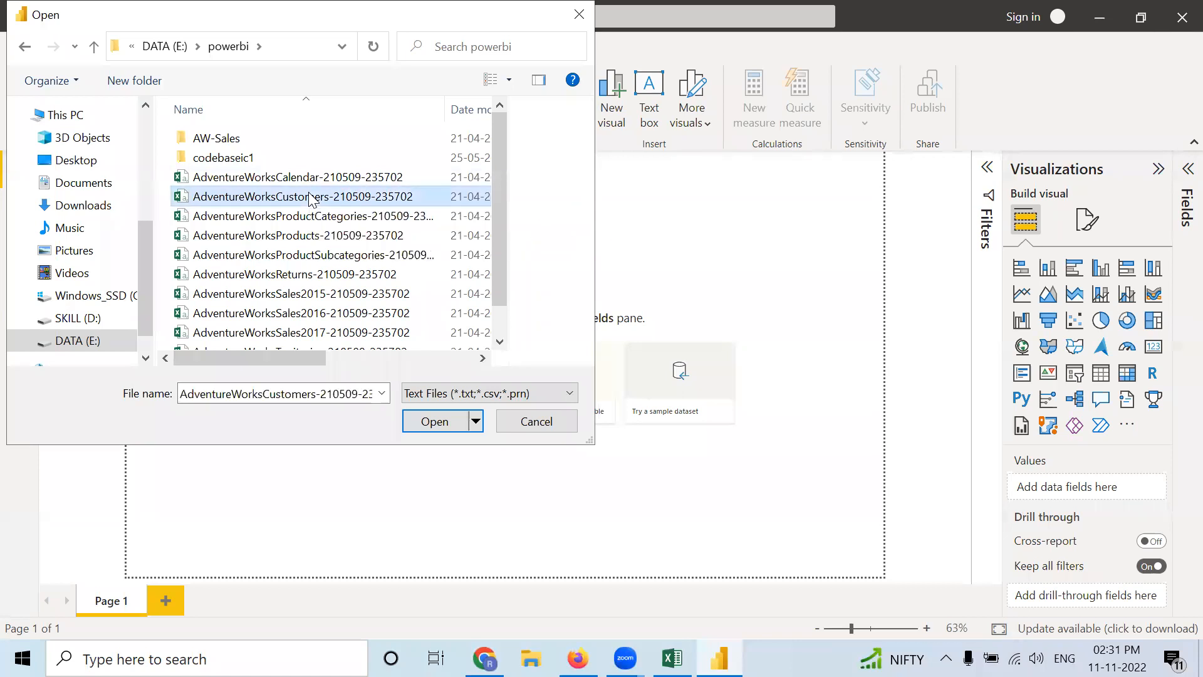
click(435, 422)
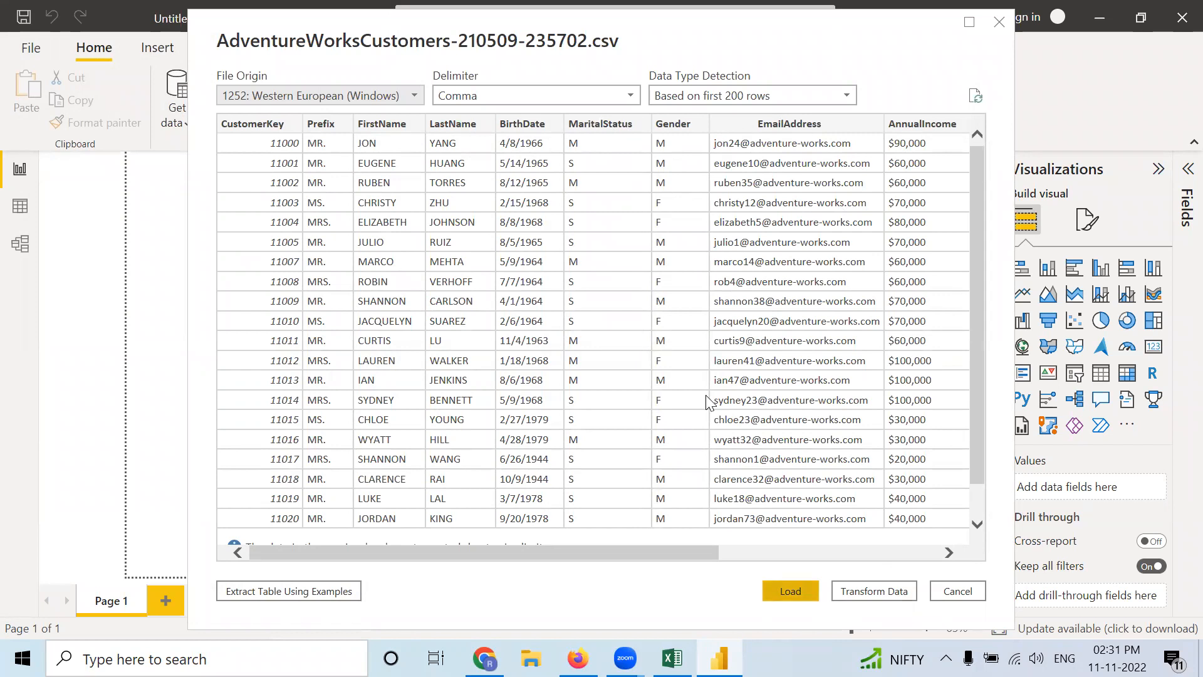
key(Escape)
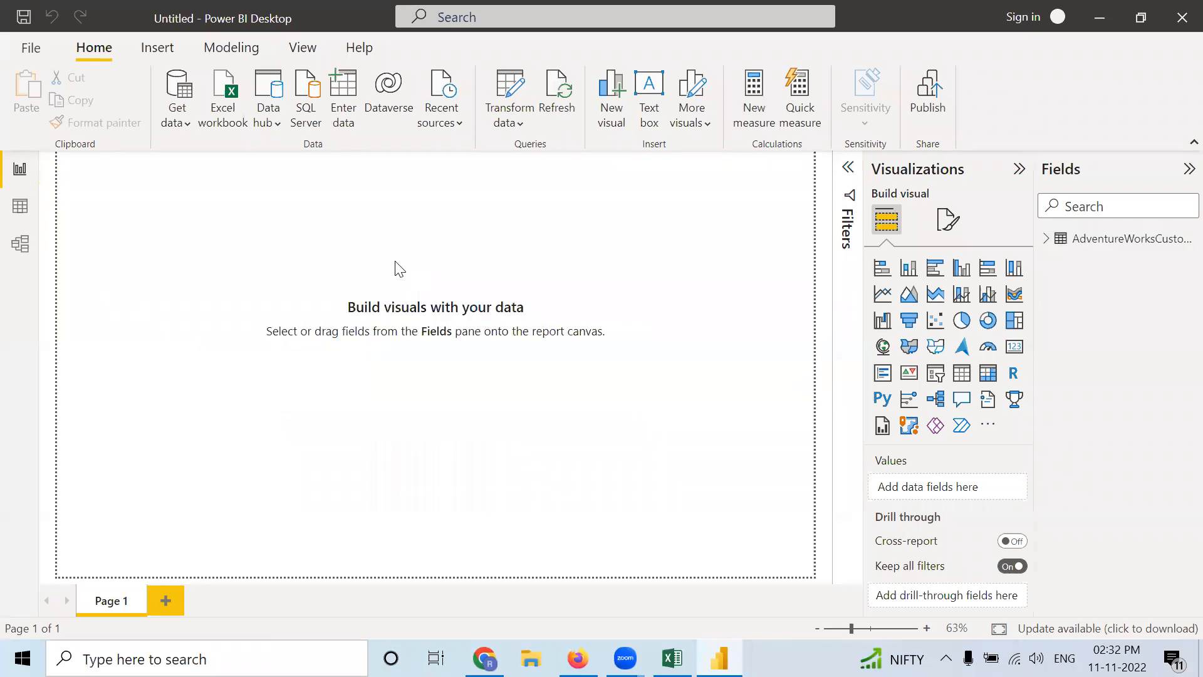
click(1046, 238)
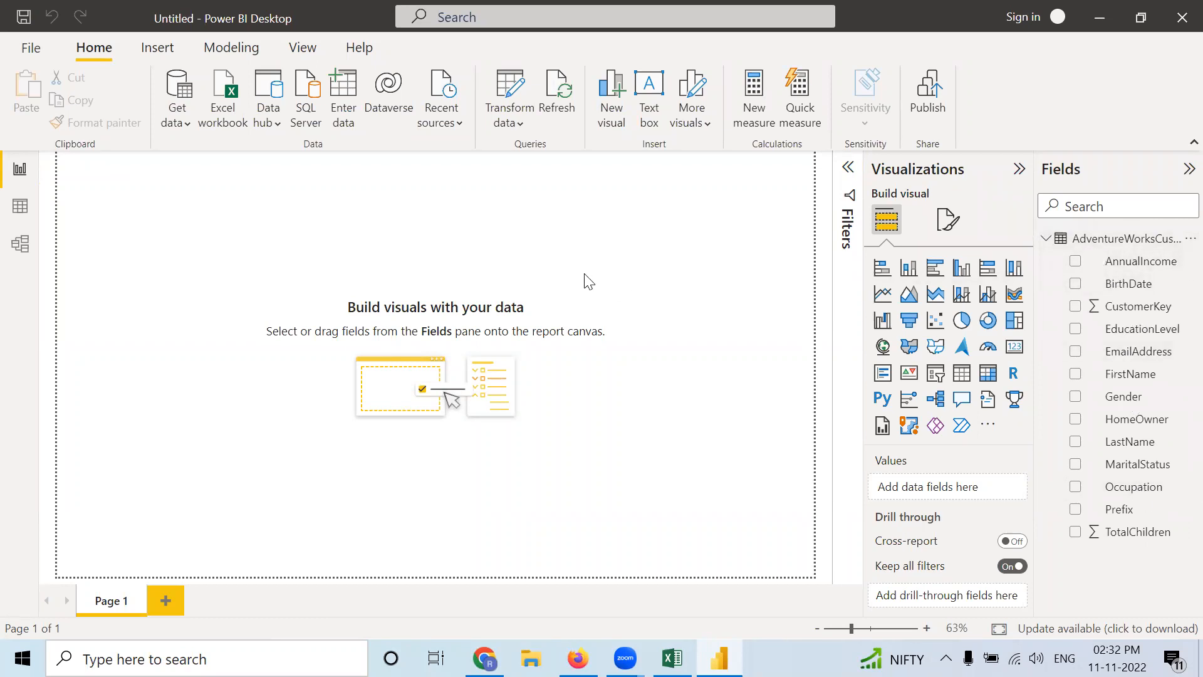
- Open AdventureWorksProductCategories-210509-235702.csv from the powerbi folder in the Text/CSV import preview
click(182, 124)
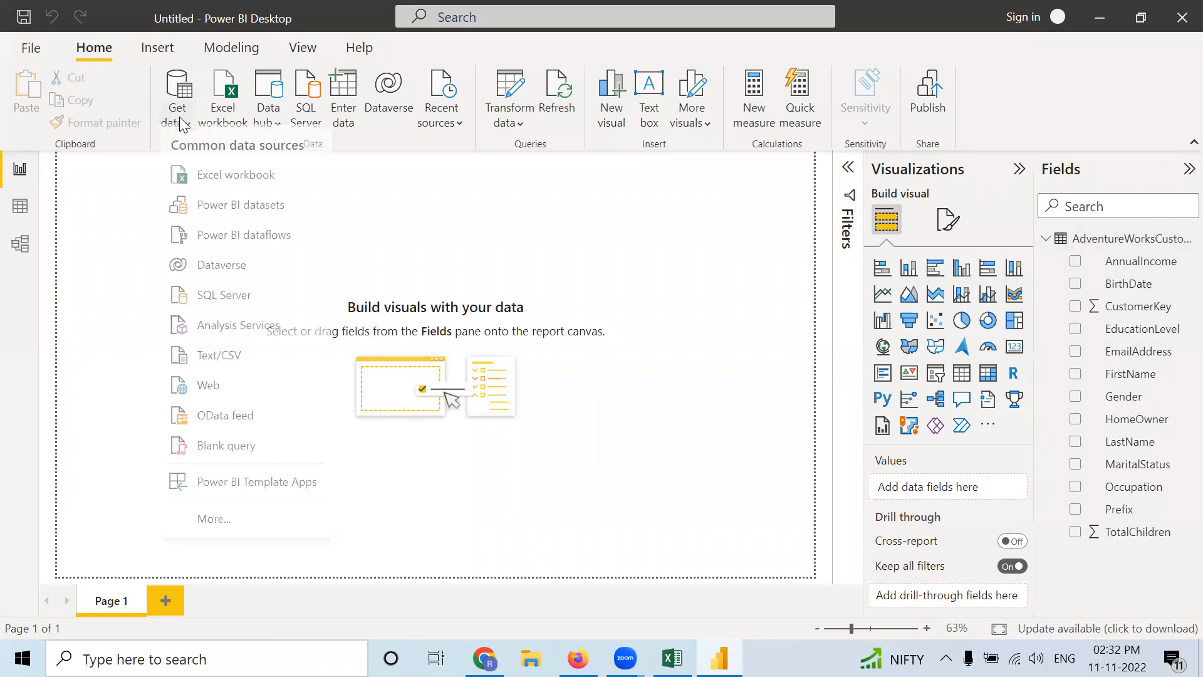
click(220, 360)
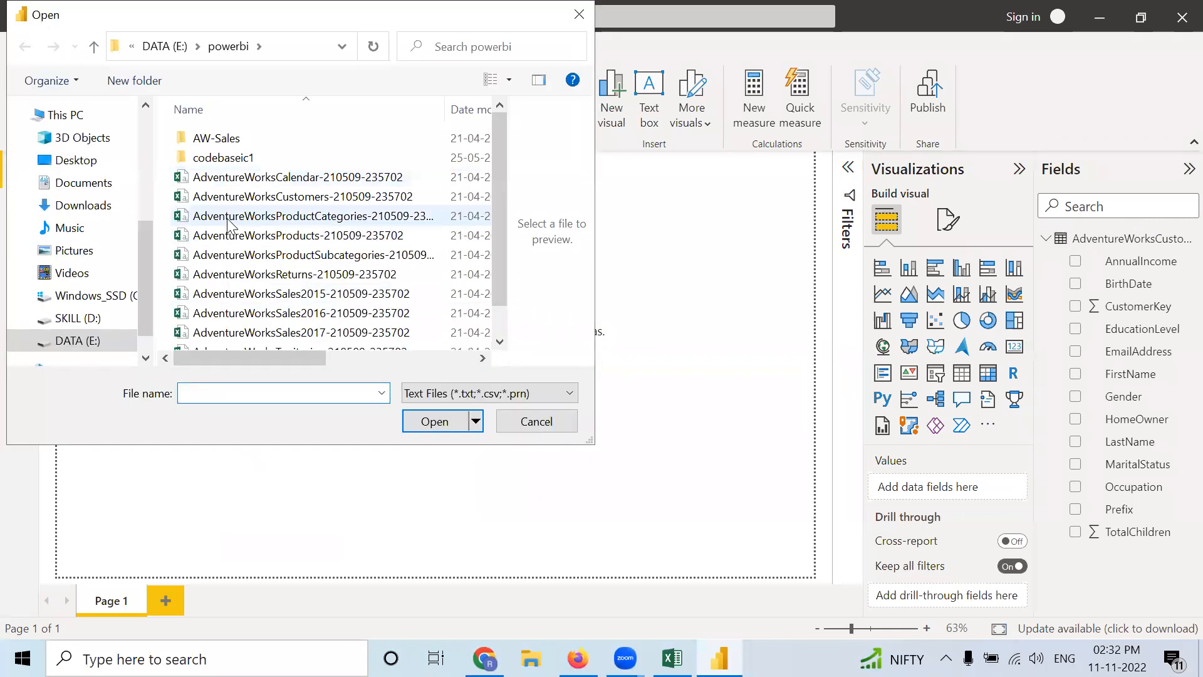
click(220, 216)
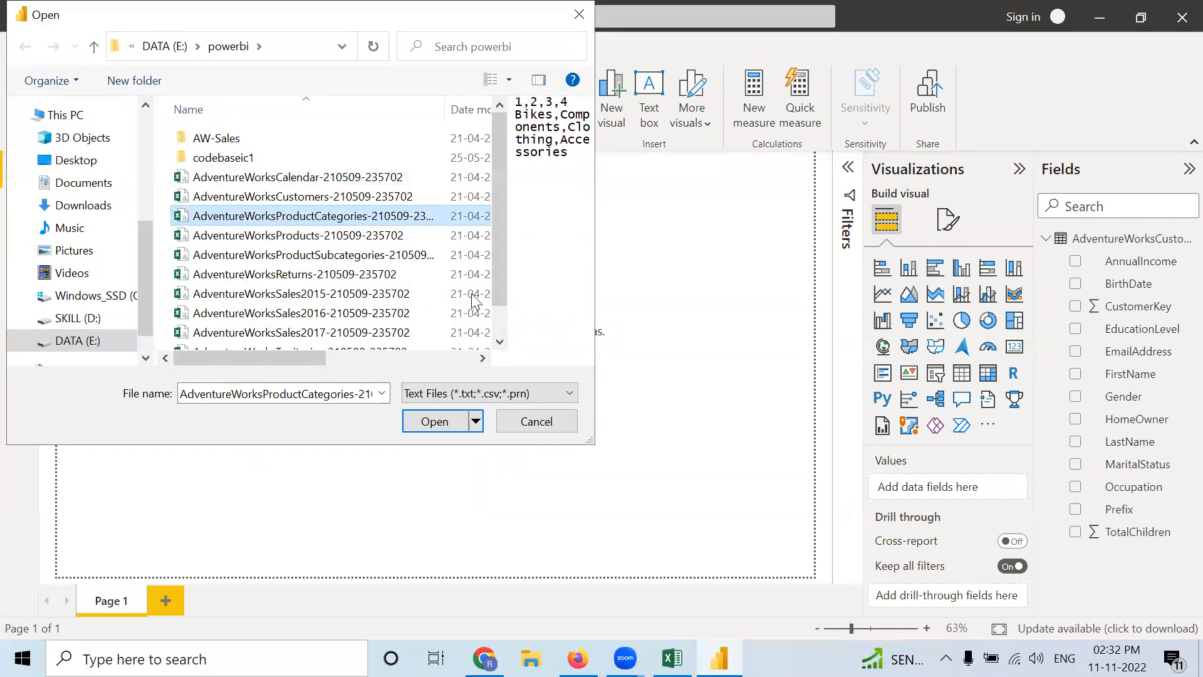
click(439, 422)
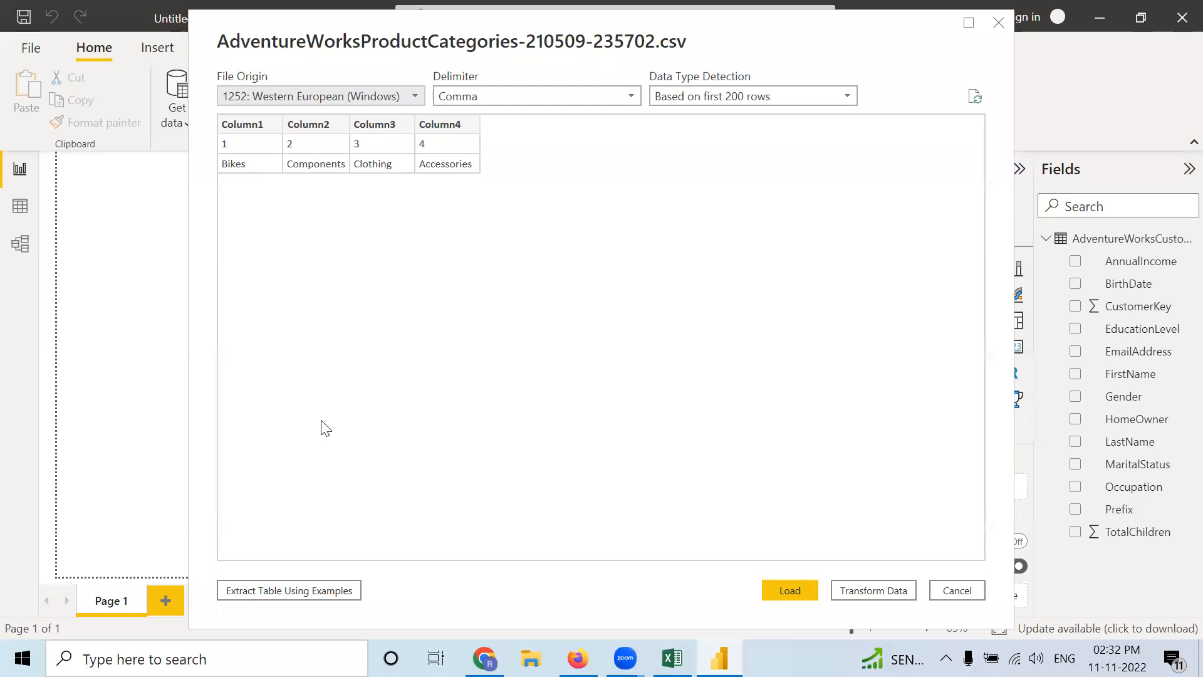
- Open yoshops.com in a new Chrome tab, examine its product category menu and return to Power BI Desktop
click(577, 657)
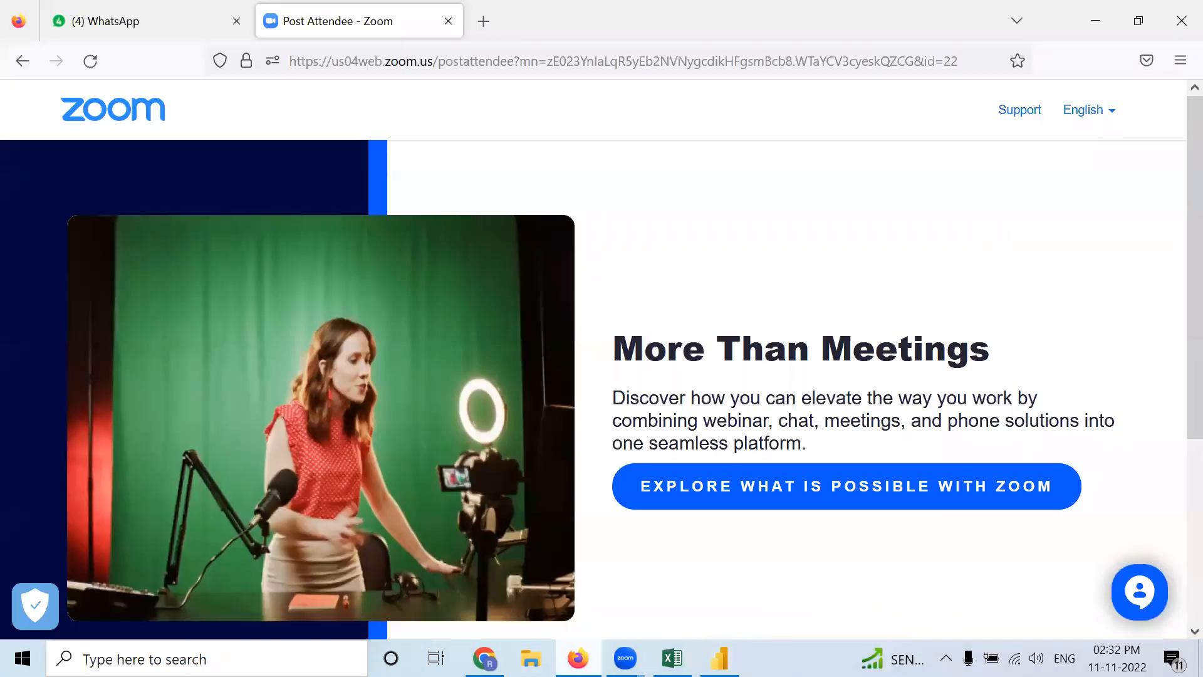
click(485, 658)
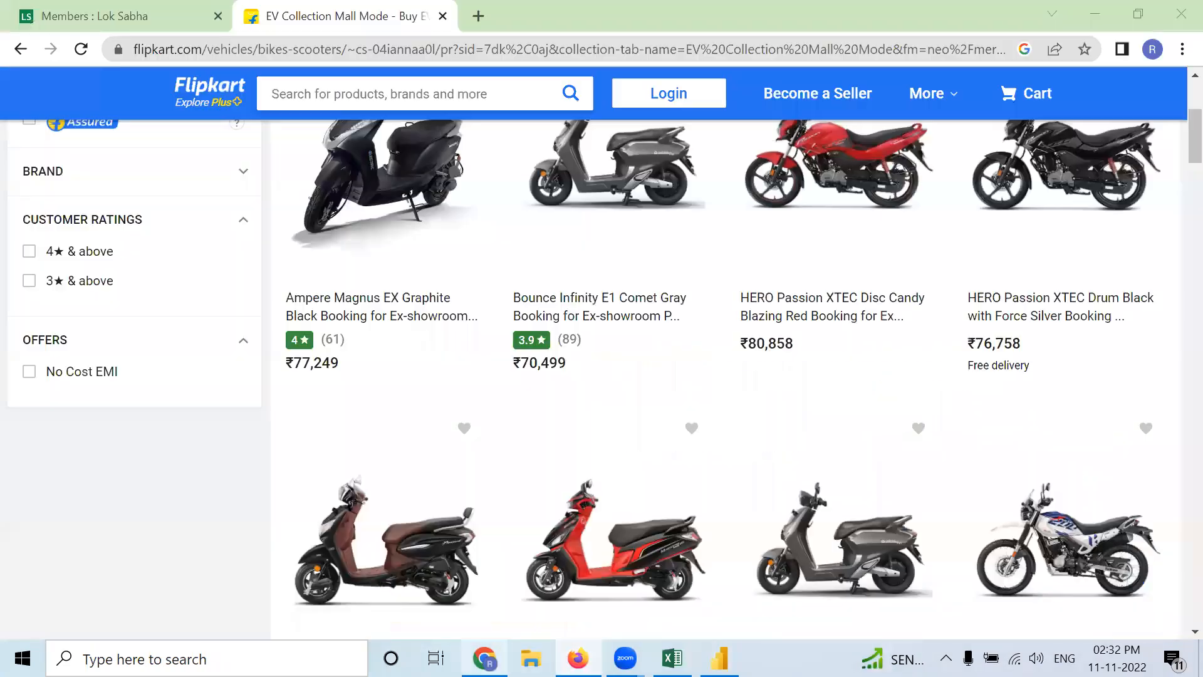
click(479, 17)
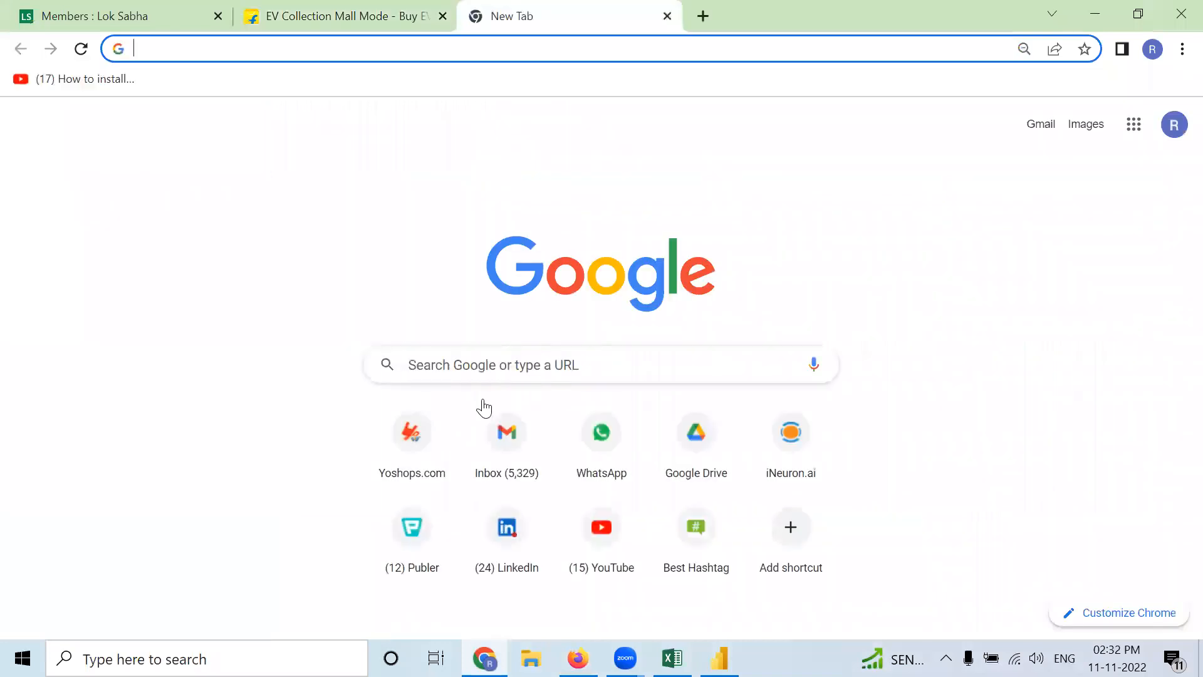
click(448, 429)
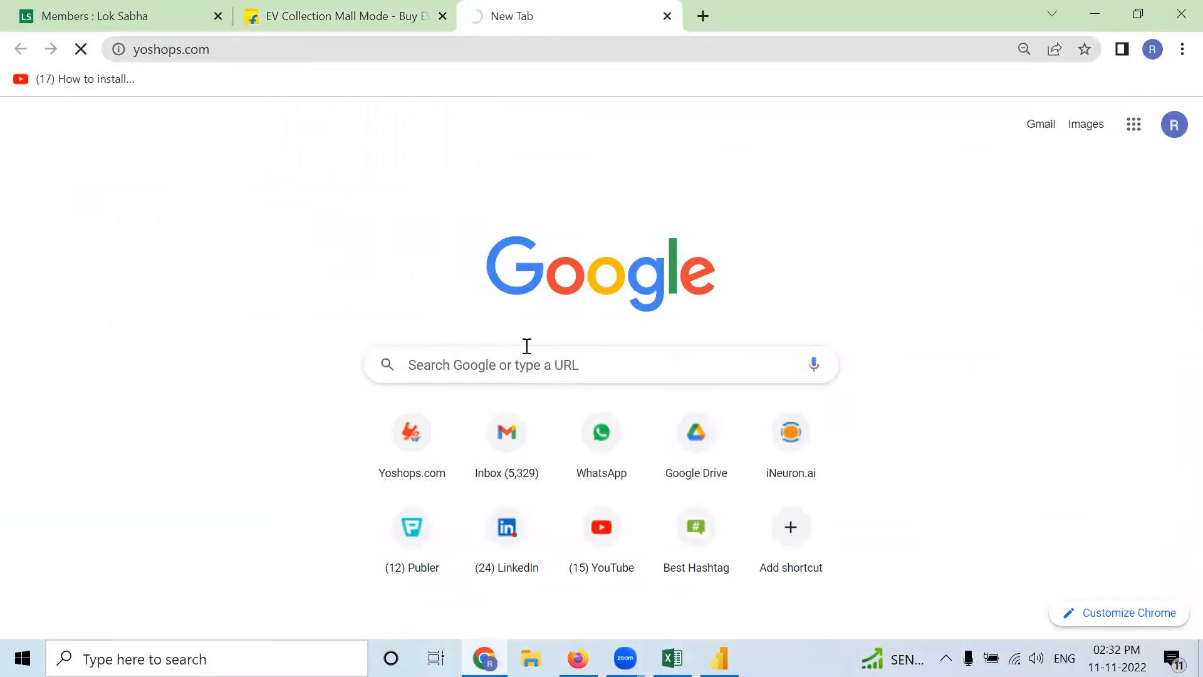
scroll(210, 419, down, 5)
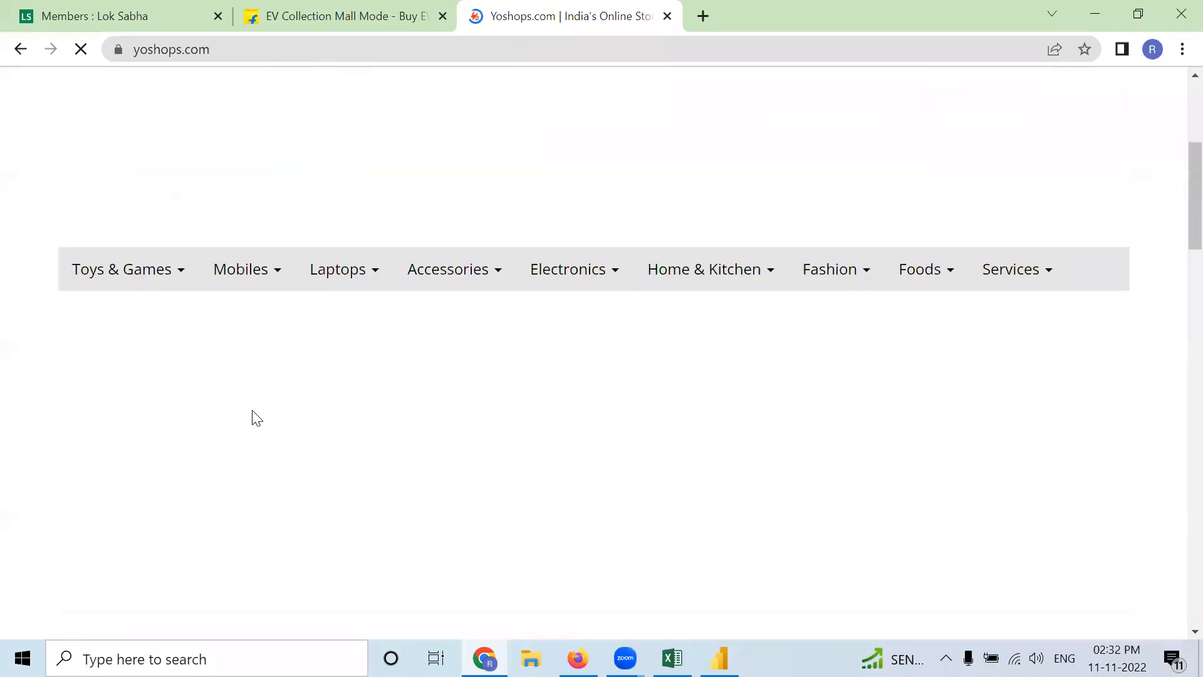
mouse_move(137, 233)
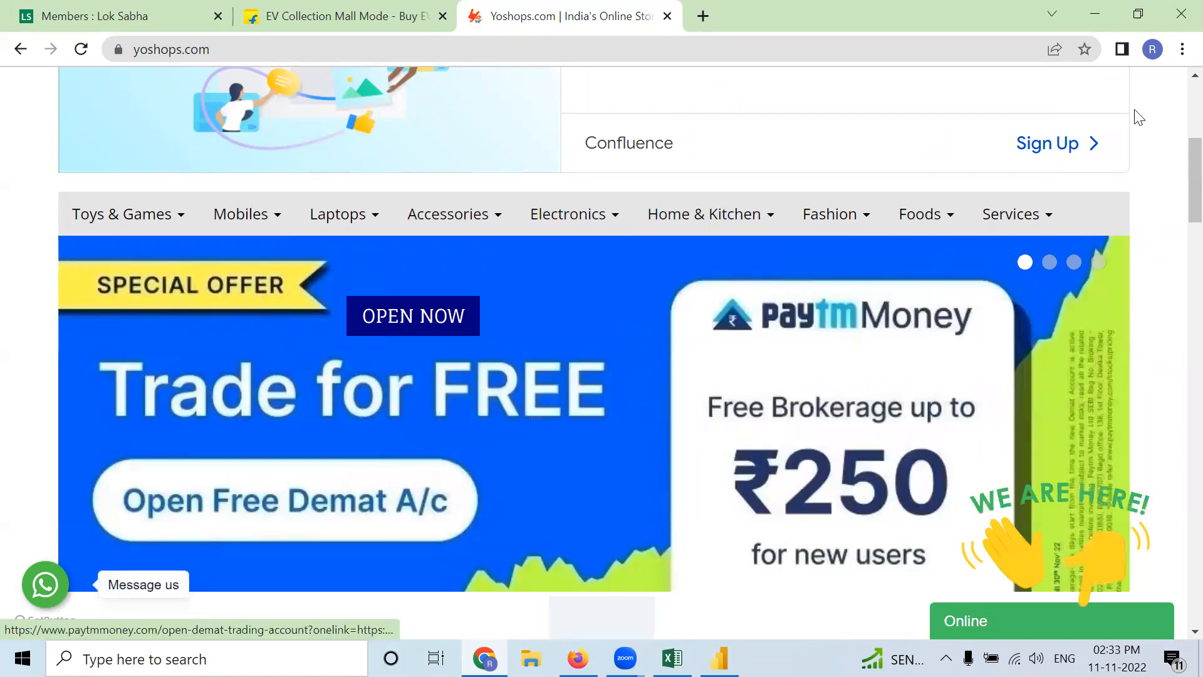
click(1094, 12)
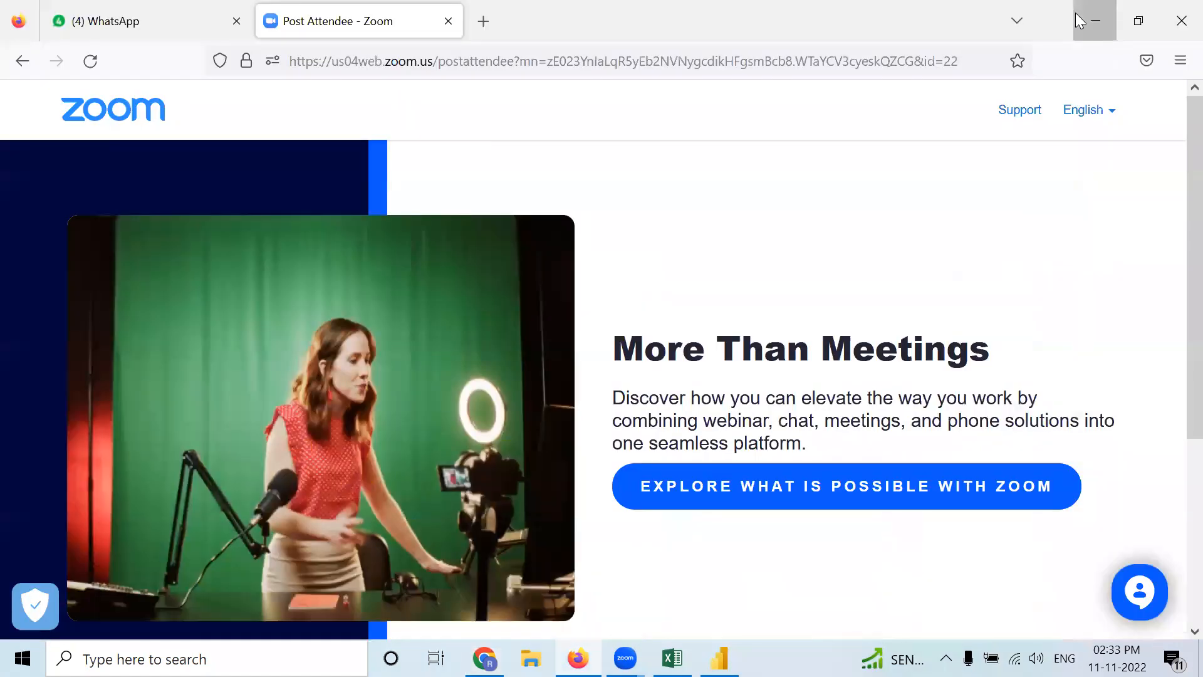
click(1088, 7)
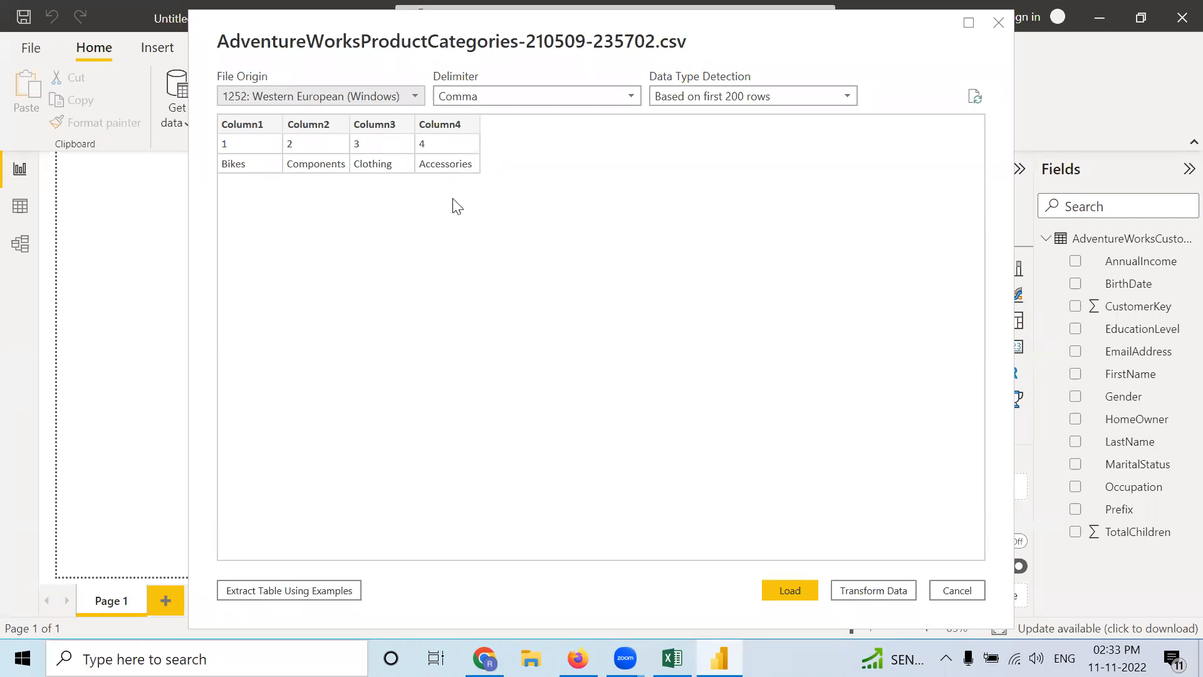
- Load the previewed product categories file into the report and expand the new table's field list
key(Return)
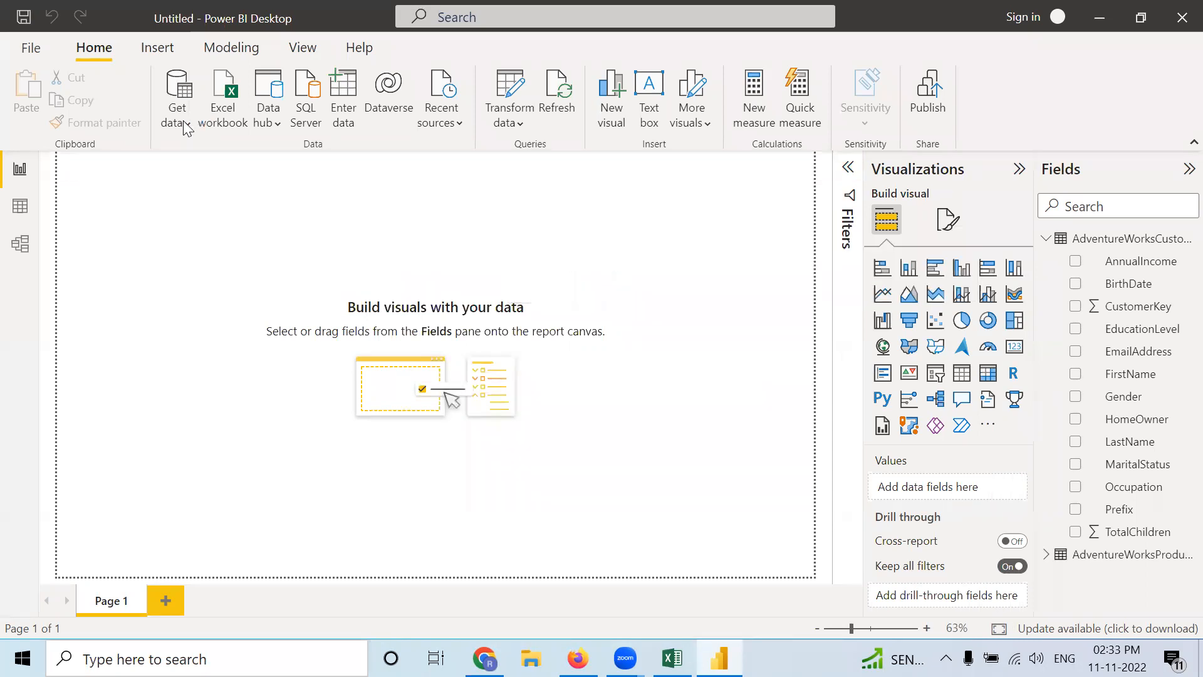
click(1046, 555)
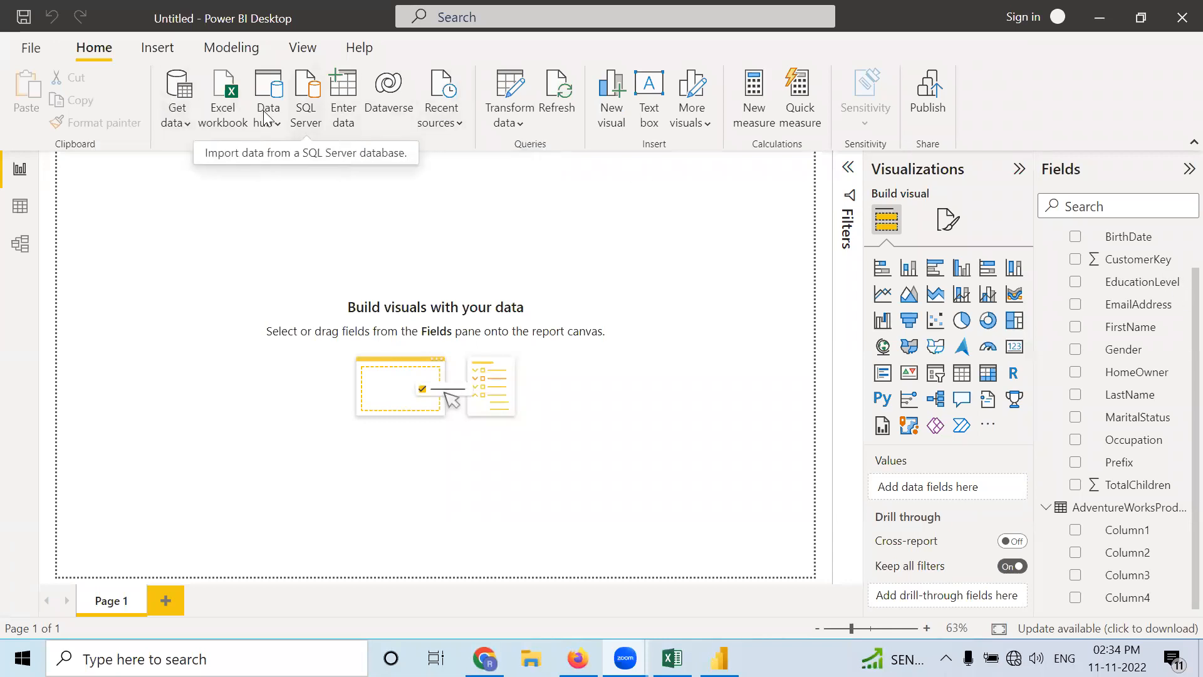
- Import AdventureWorksProductSubcategories-210509-235702.csv from the powerbi folder as a Text/CSV source and load it into the report
click(176, 119)
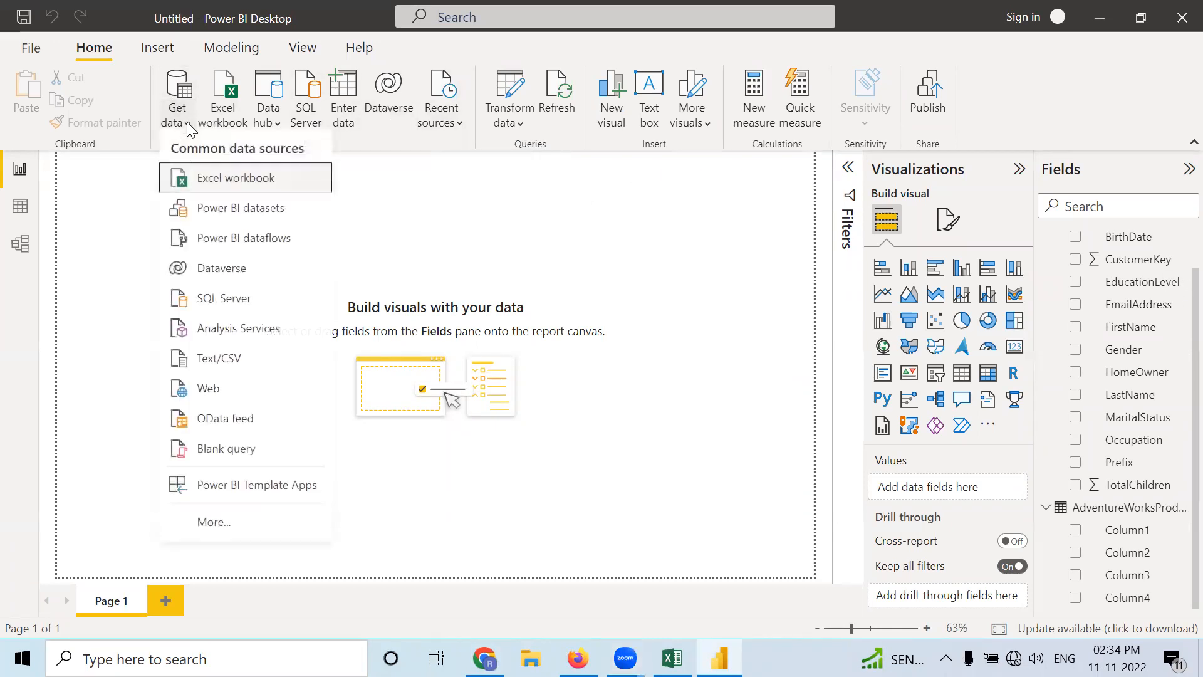
click(207, 368)
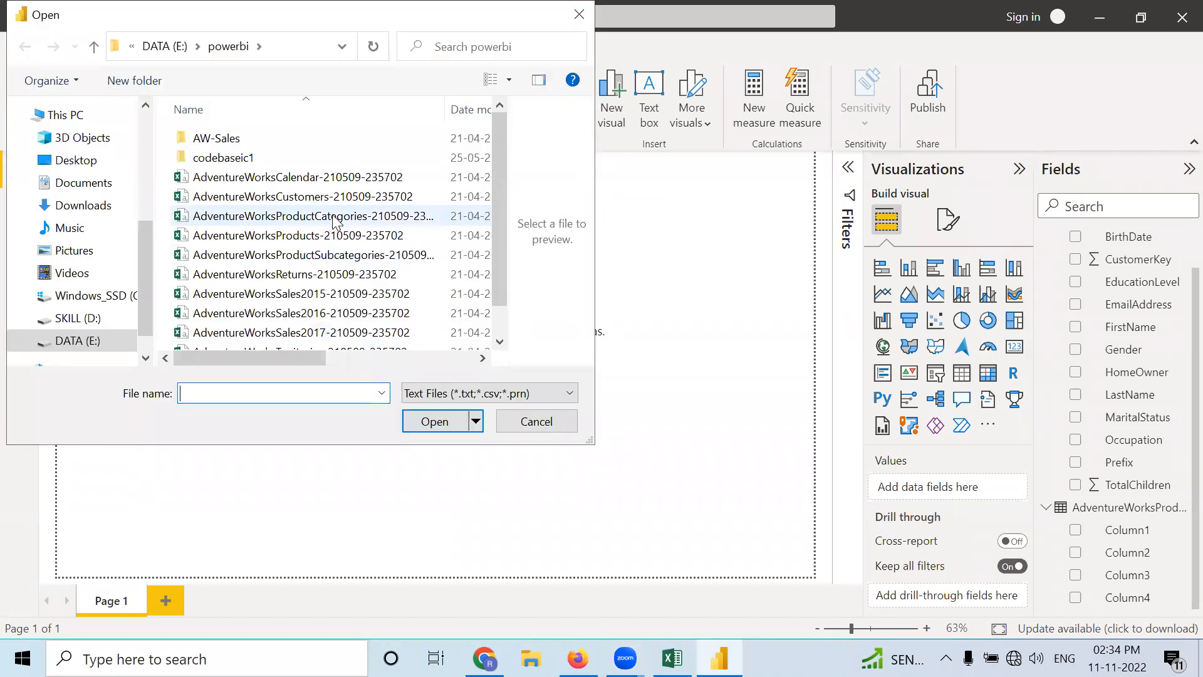
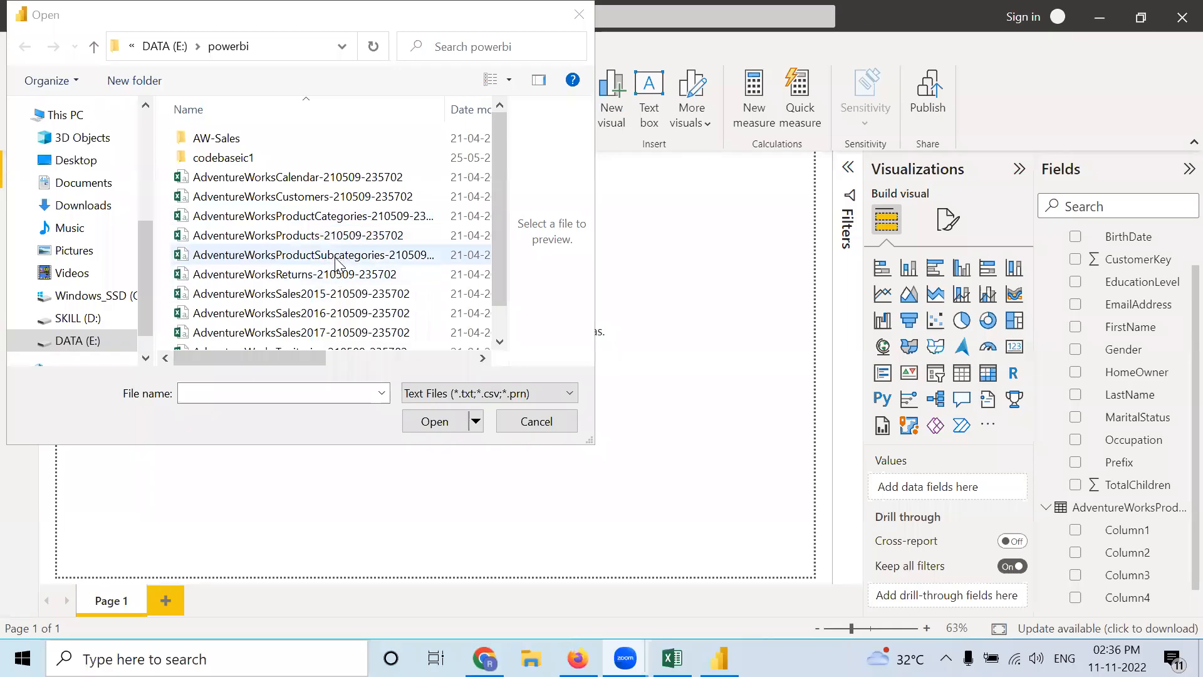
click(336, 259)
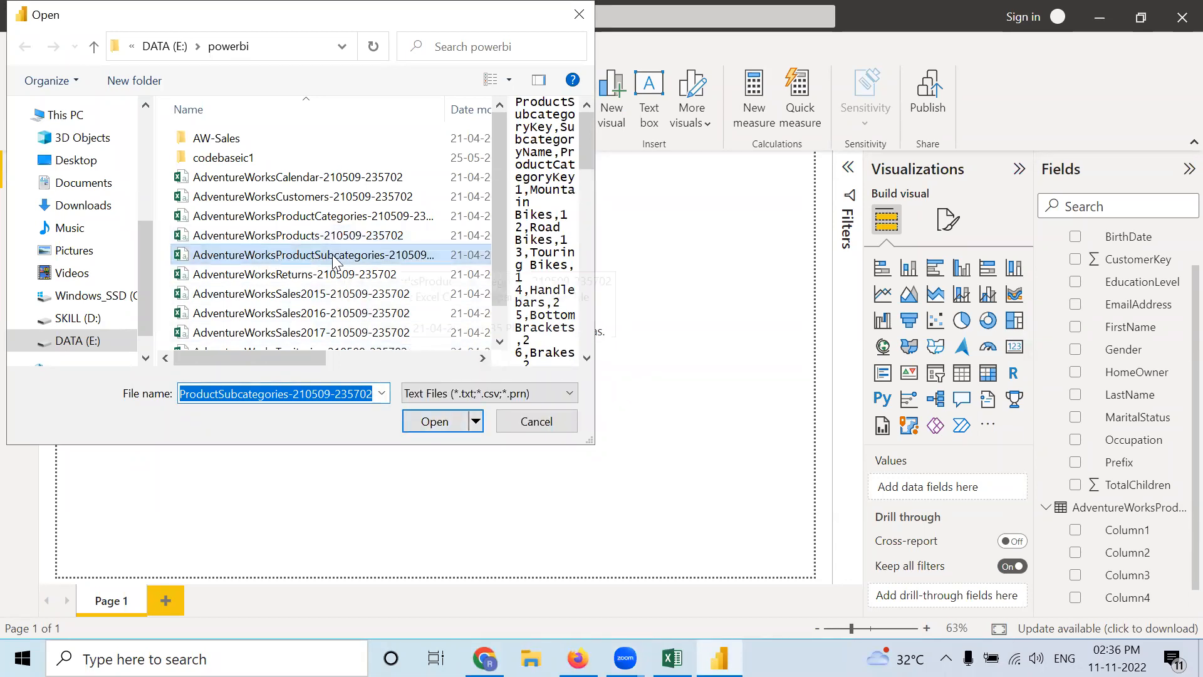
click(431, 427)
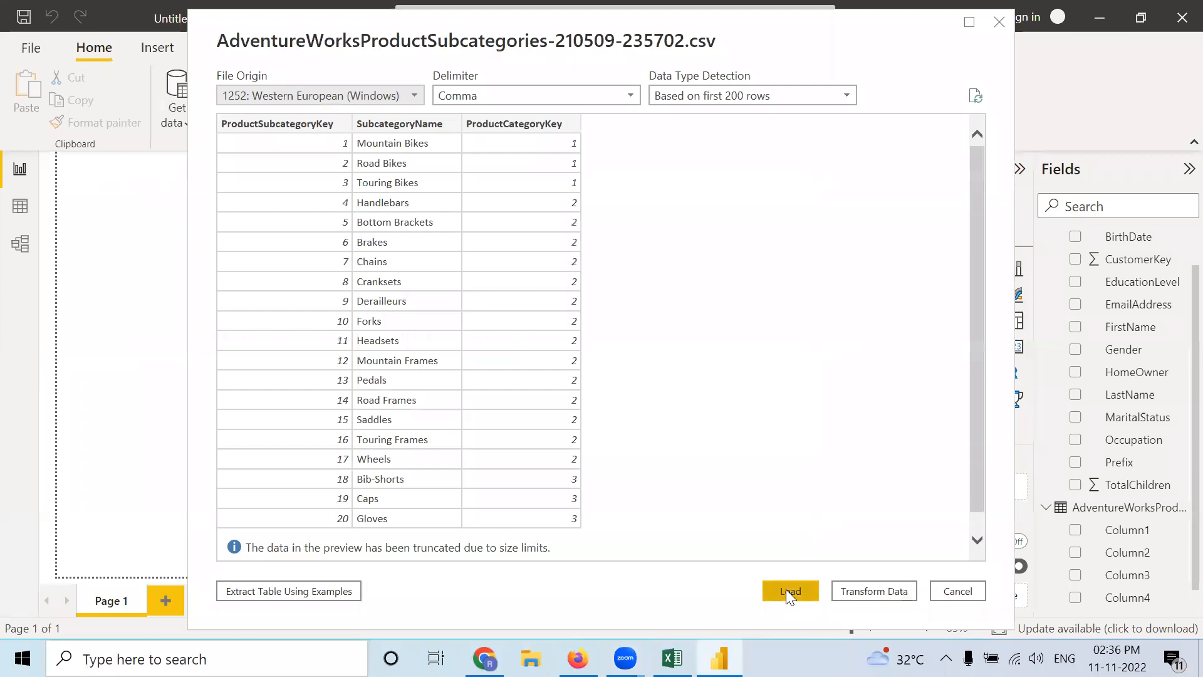
click(788, 594)
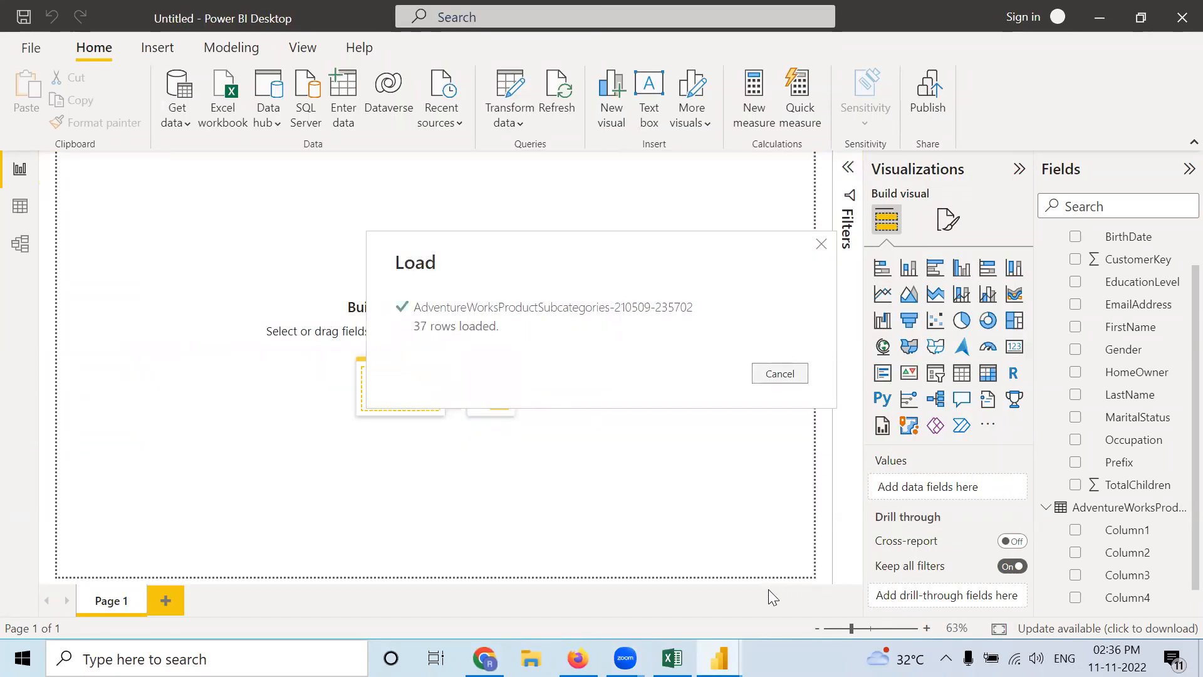
- Import AdventureWorksReturns-210509-235702.csv from the powerbi folder as a Text/CSV source and load it into the report
click(174, 123)
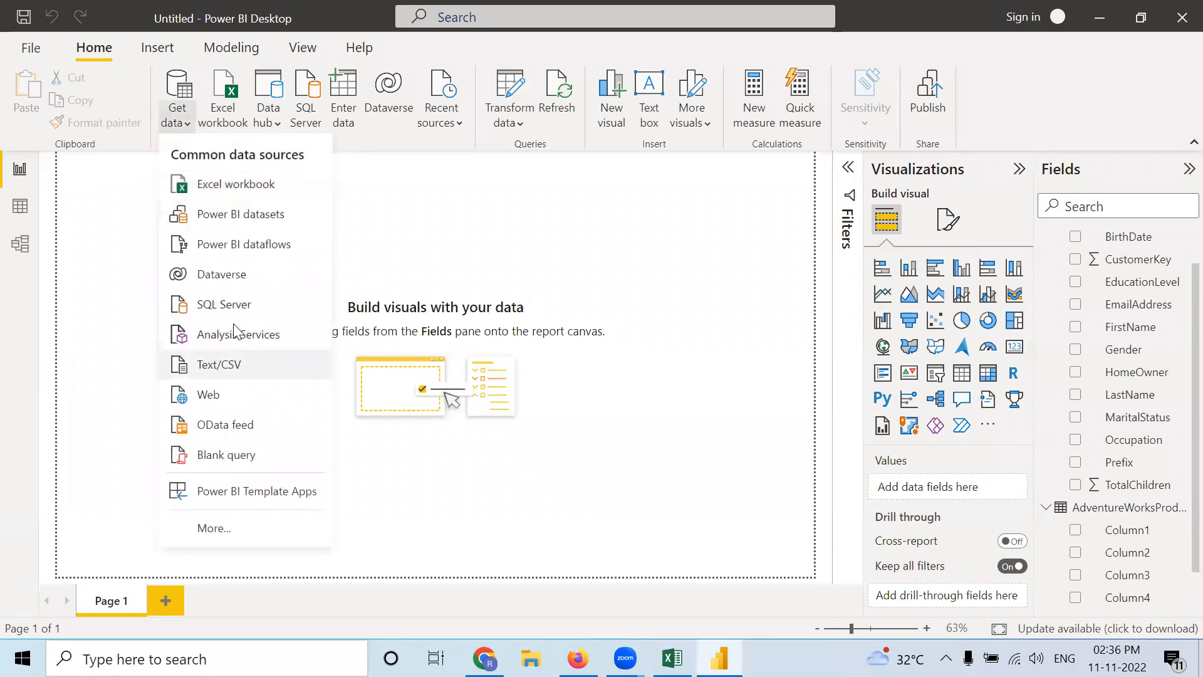
click(203, 360)
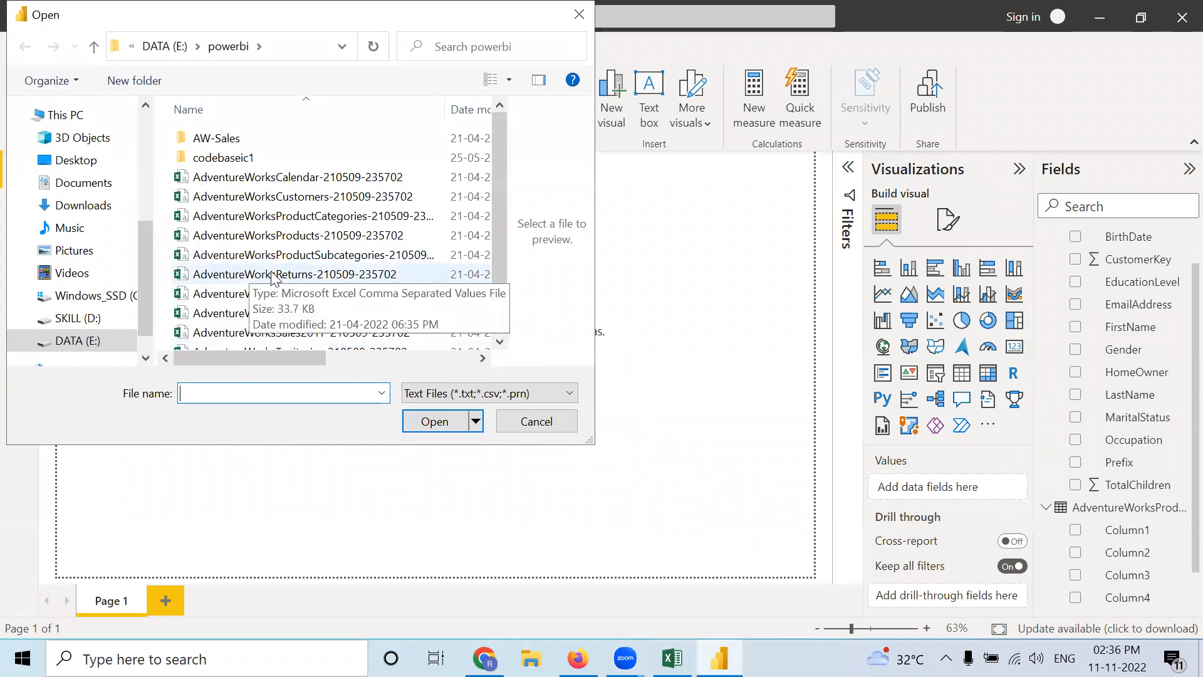
click(302, 275)
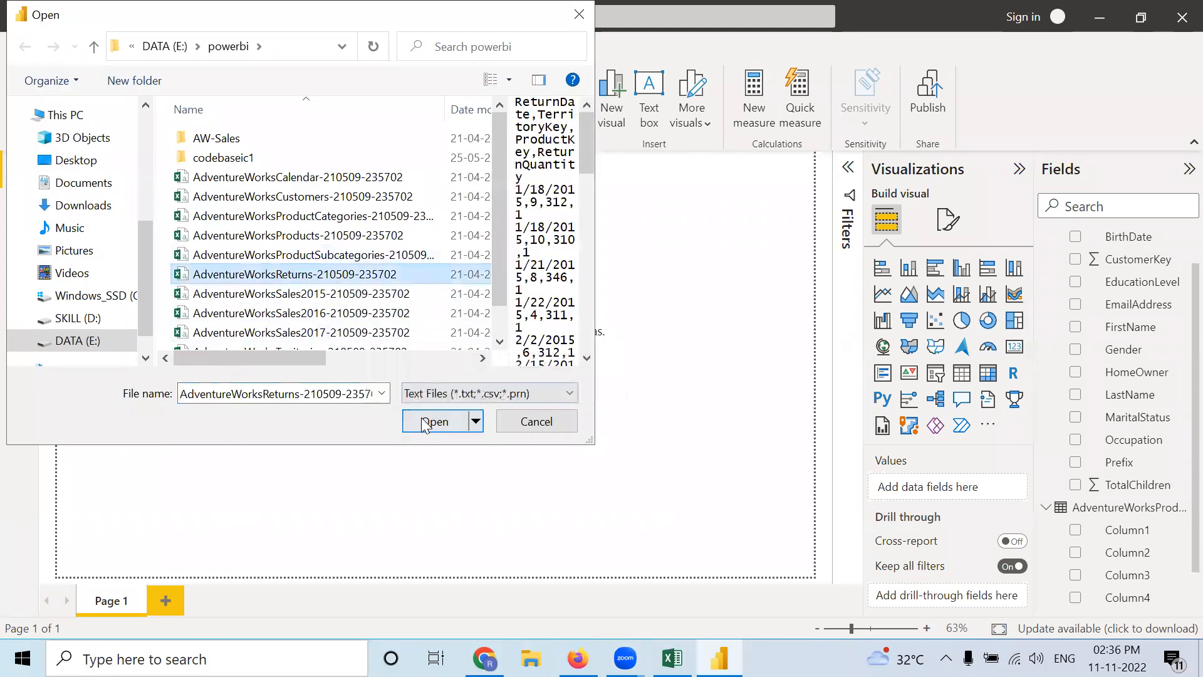
click(424, 423)
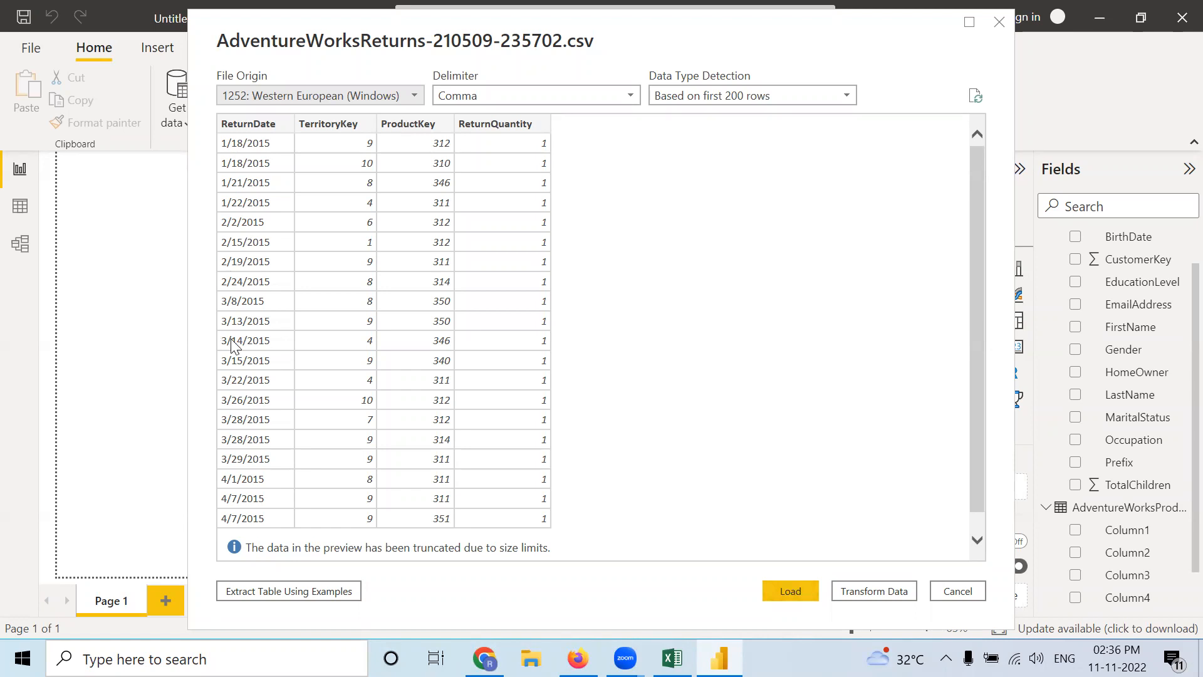
click(791, 590)
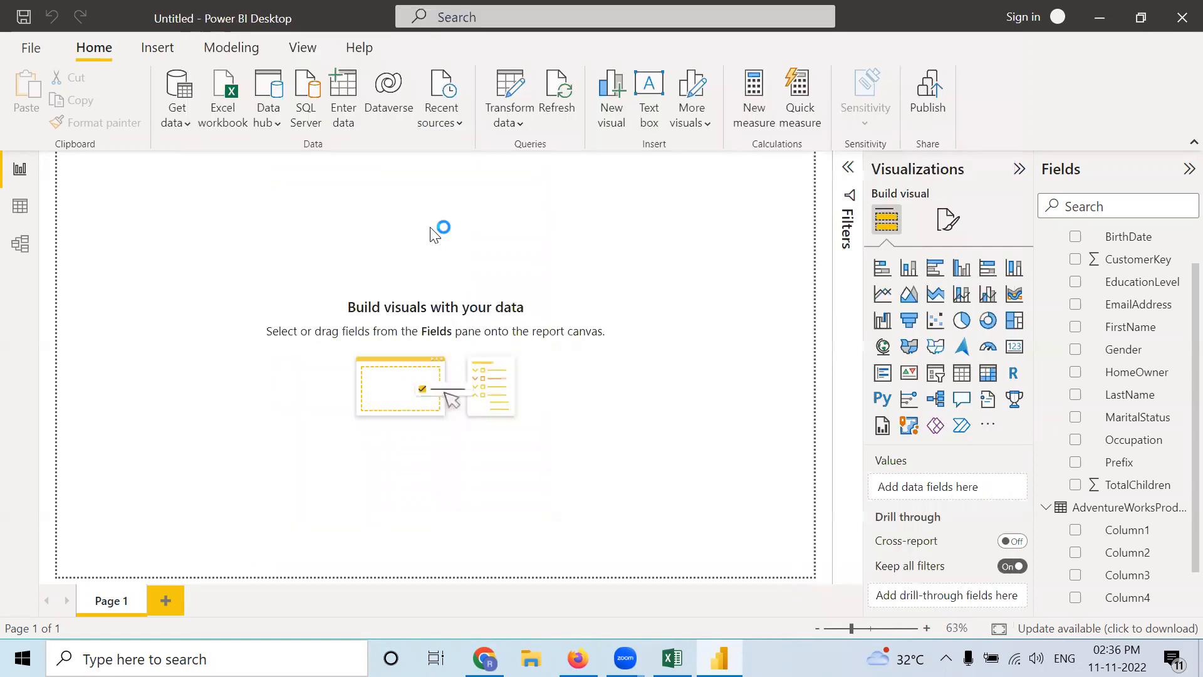
click(182, 126)
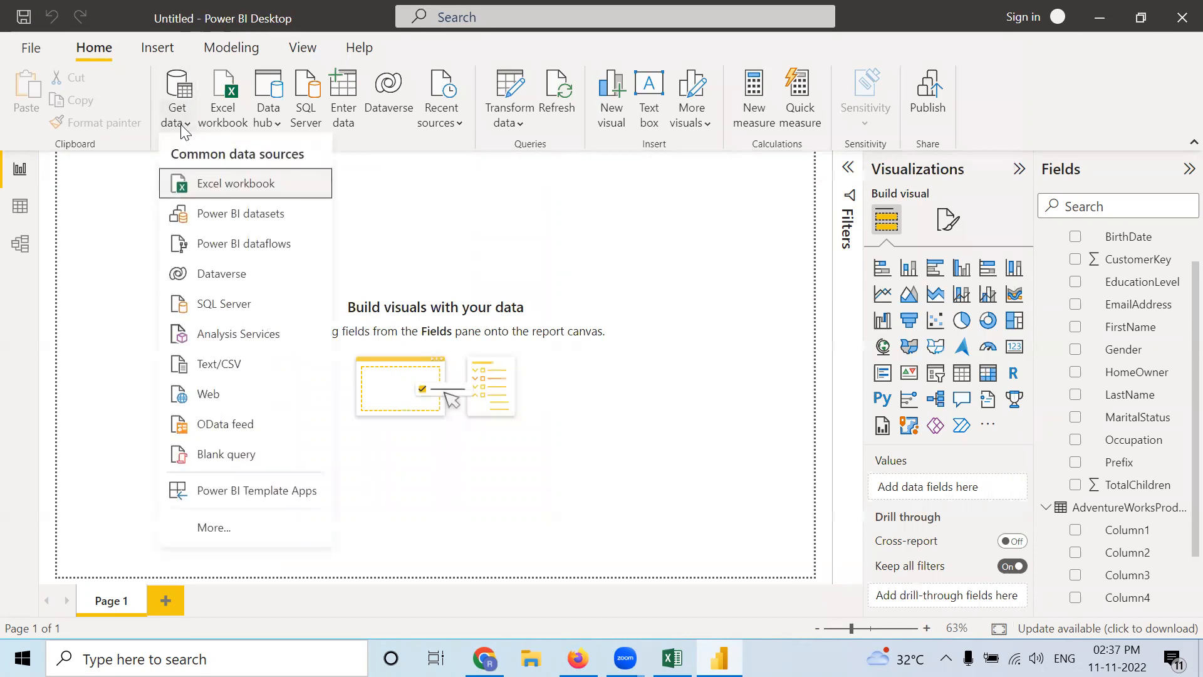
click(231, 375)
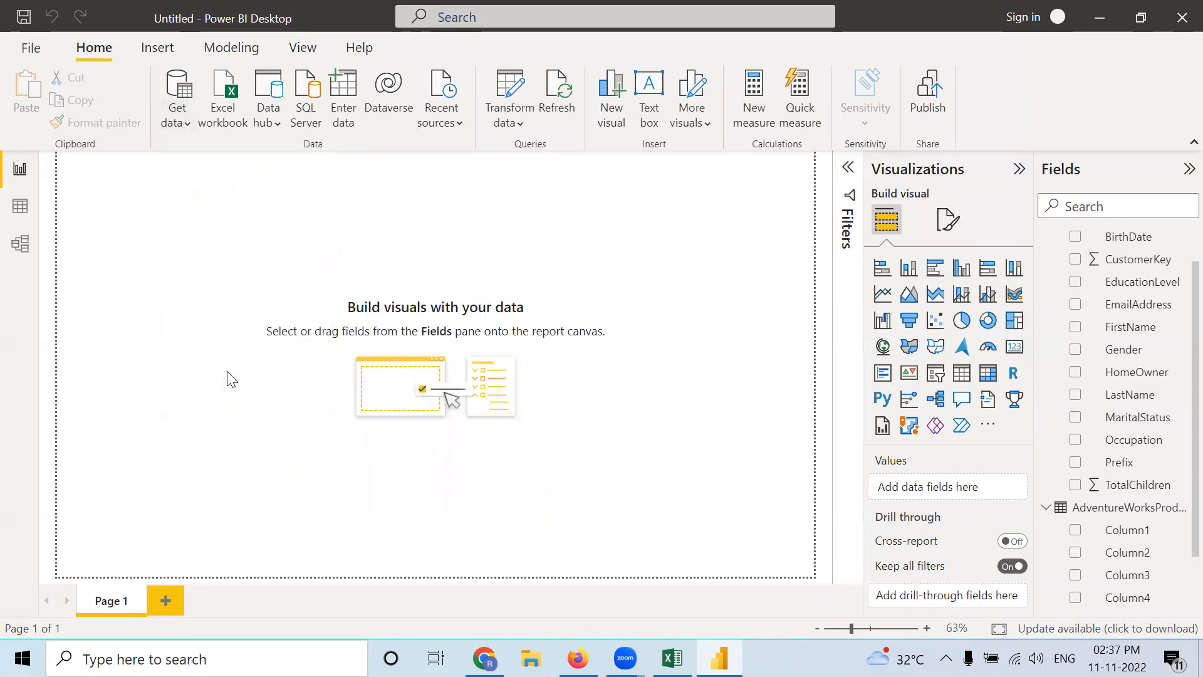
scroll(276, 270, down, 1)
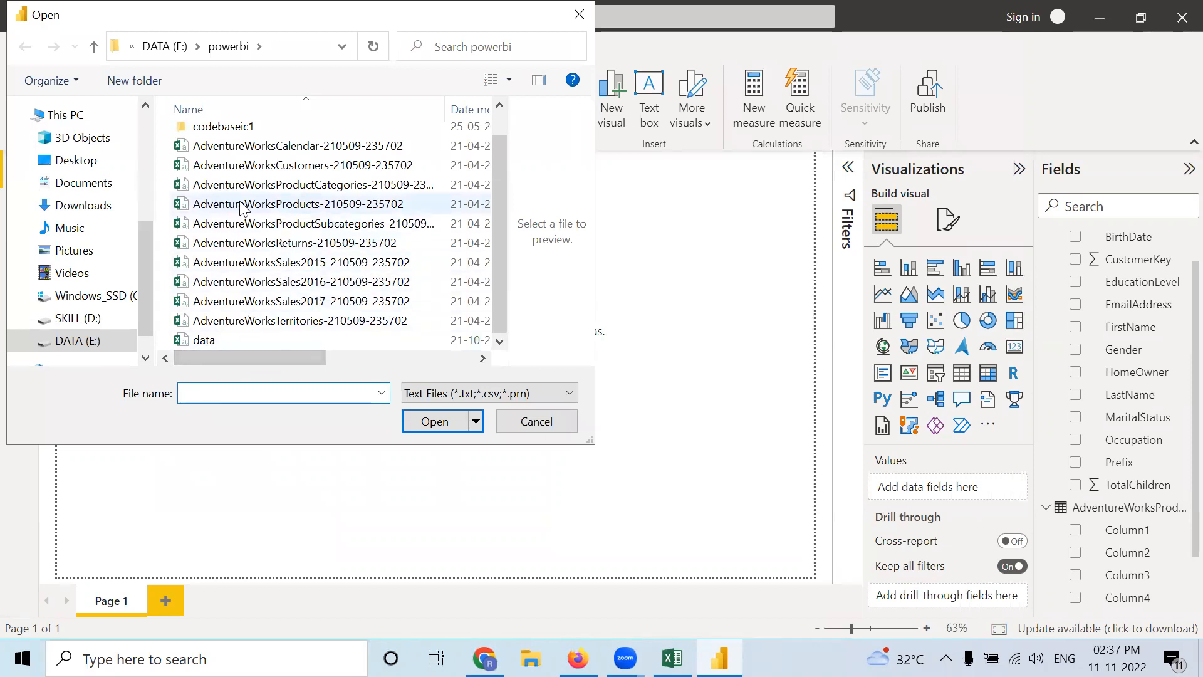
scroll(242, 248, up, 1)
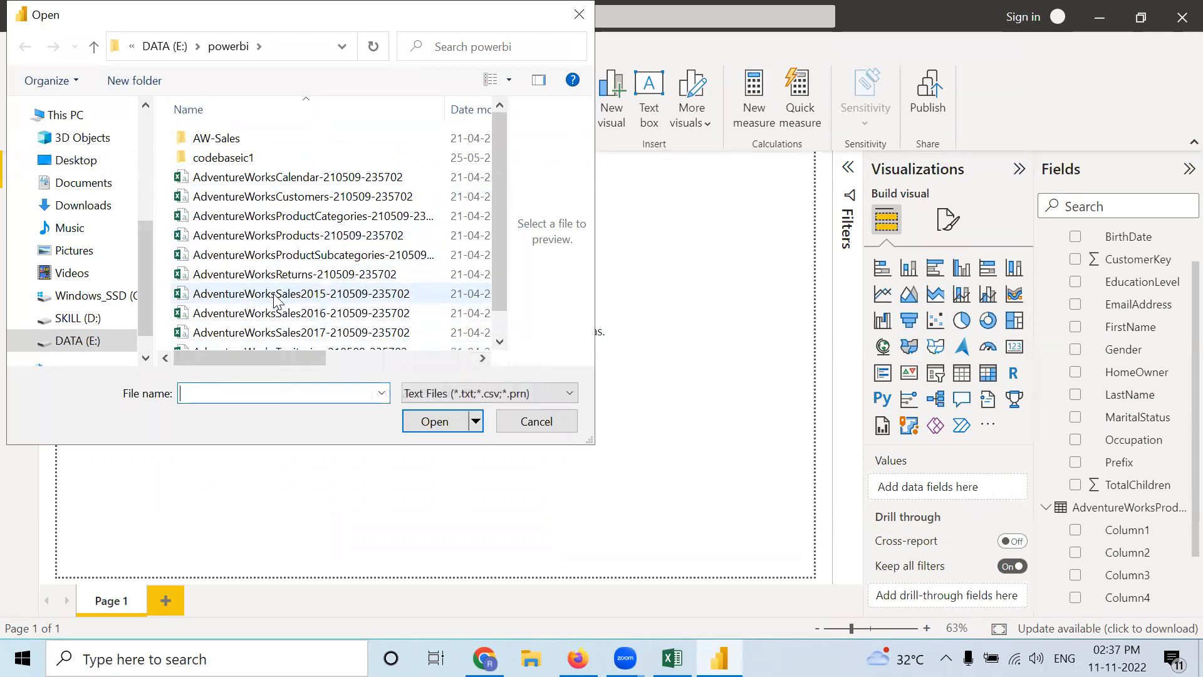
click(295, 293)
click(420, 418)
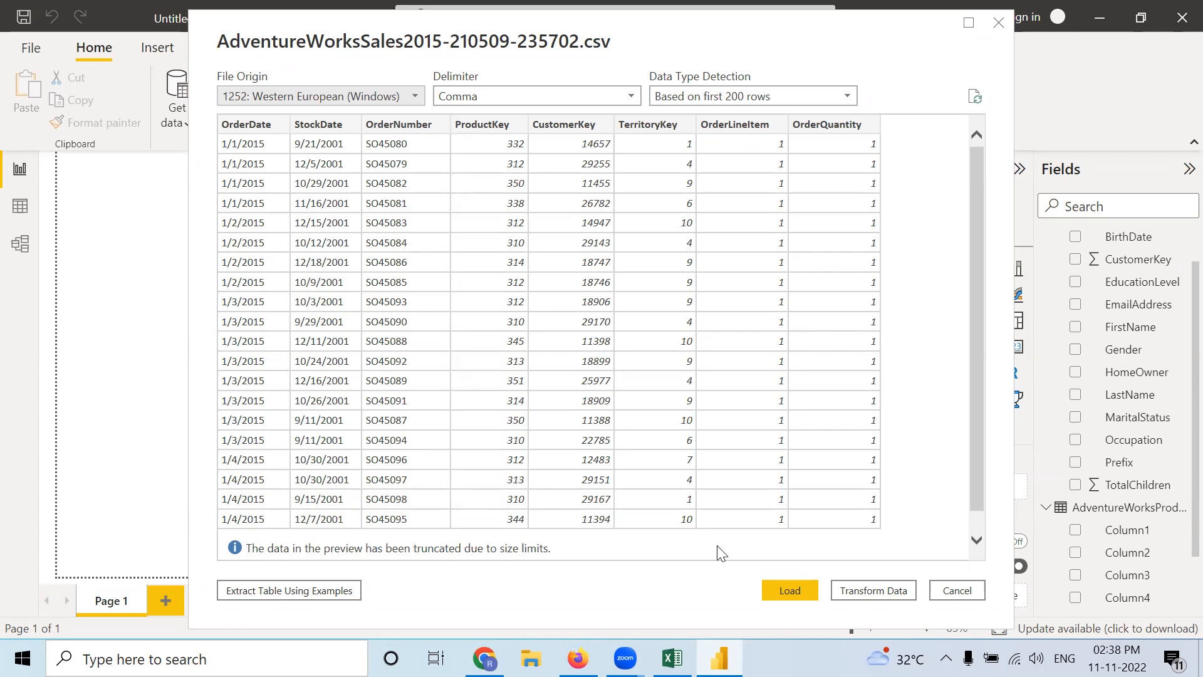
click(784, 588)
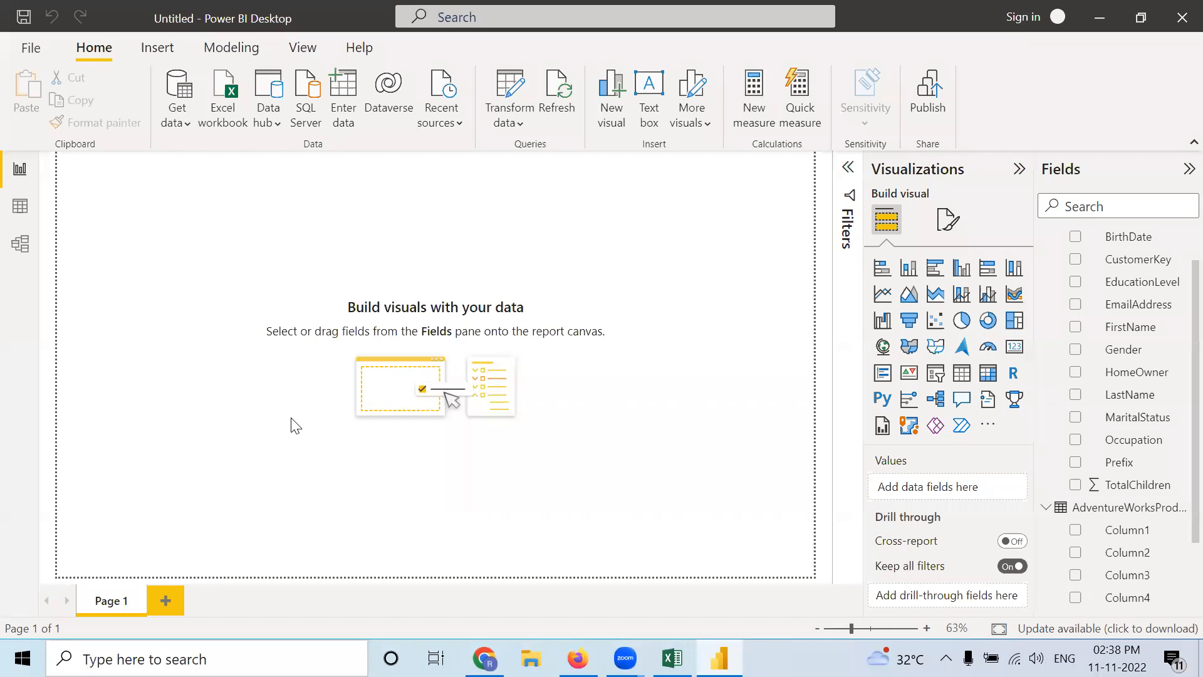
- Handwrite the words "dimension" and "fact" as annotations over the blank report canvas and draw a tick beside each
mouse_move(623, 224)
mouse_down()
mouse_move(605, 213)
mouse_move(617, 227)
mouse_move(623, 192)
mouse_move(651, 233)
mouse_move(661, 208)
mouse_move(668, 235)
mouse_move(711, 206)
mouse_move(721, 228)
mouse_move(733, 216)
mouse_move(758, 241)
mouse_move(777, 188)
mouse_move(794, 228)
mouse_move(776, 222)
mouse_move(804, 230)
mouse_up()
click(639, 198)
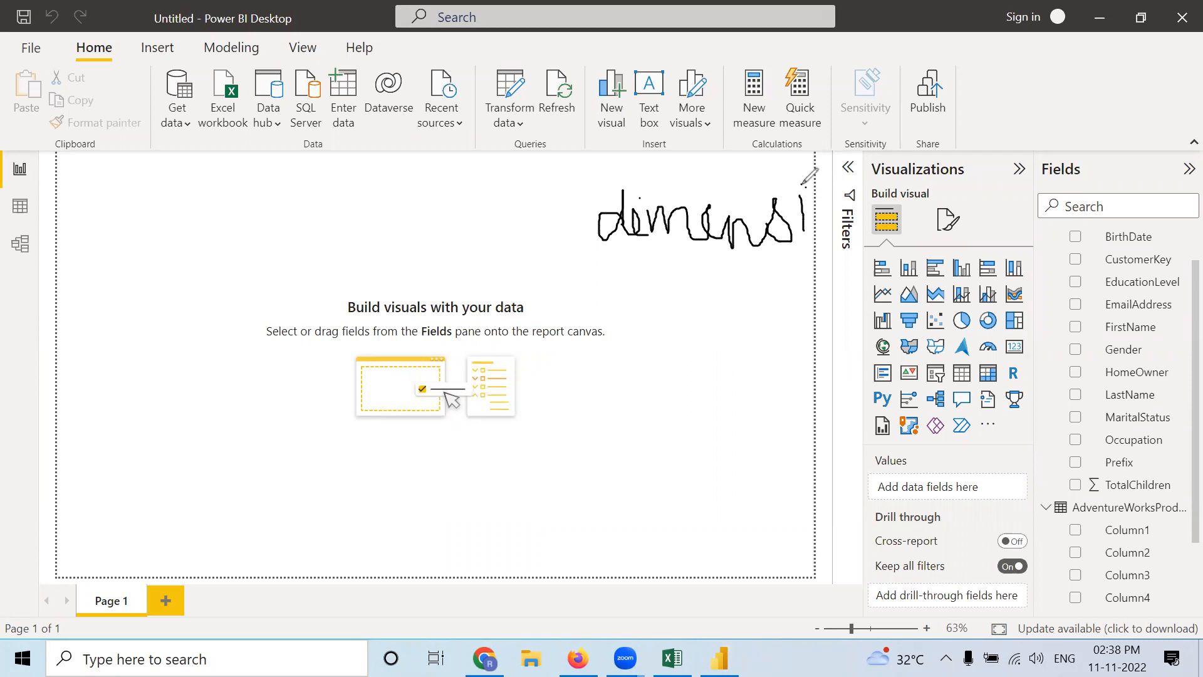
mouse_move(826, 203)
mouse_down()
mouse_move(815, 216)
mouse_move(821, 196)
mouse_move(840, 216)
mouse_move(867, 214)
mouse_up()
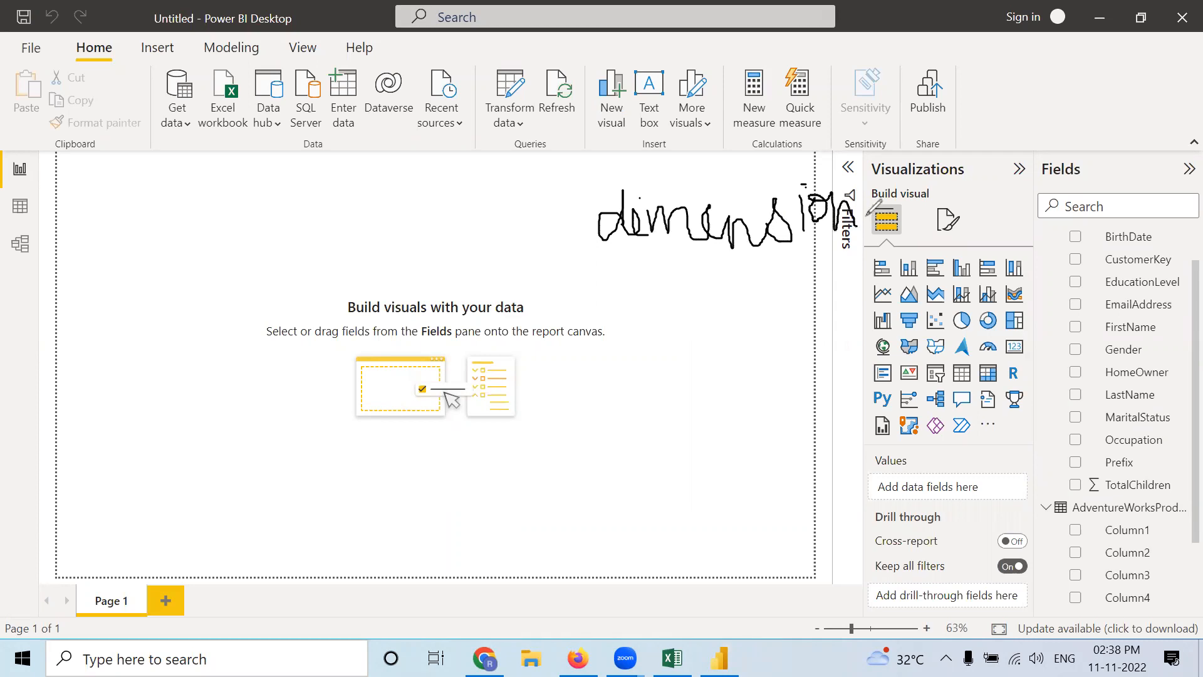
mouse_move(638, 307)
mouse_down()
mouse_move(661, 299)
mouse_move(657, 351)
mouse_move(675, 320)
mouse_move(711, 303)
mouse_move(720, 314)
mouse_move(738, 285)
mouse_move(729, 293)
mouse_move(744, 330)
mouse_up()
mouse_move(753, 270)
mouse_down()
mouse_move(752, 332)
mouse_move(778, 333)
mouse_up()
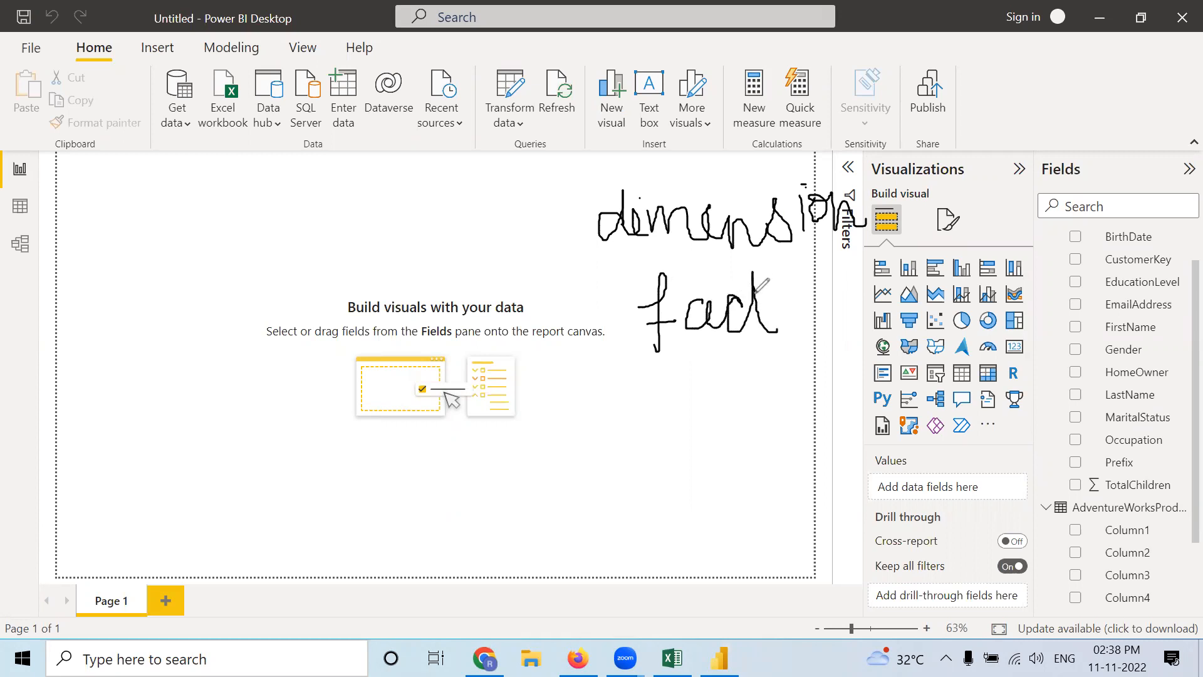
drag(742, 292, 774, 289)
click(550, 213)
drag(550, 213, 633, 192)
mouse_move(595, 284)
mouse_down()
mouse_move(622, 296)
mouse_move(703, 249)
mouse_up()
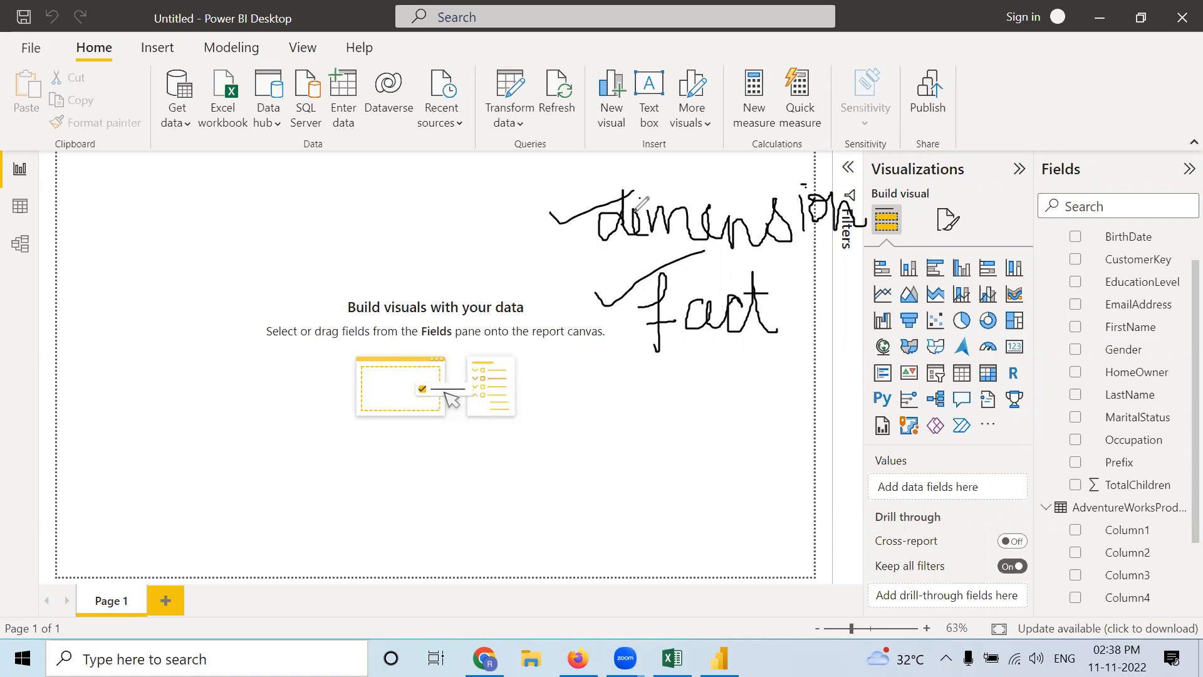
click(492, 228)
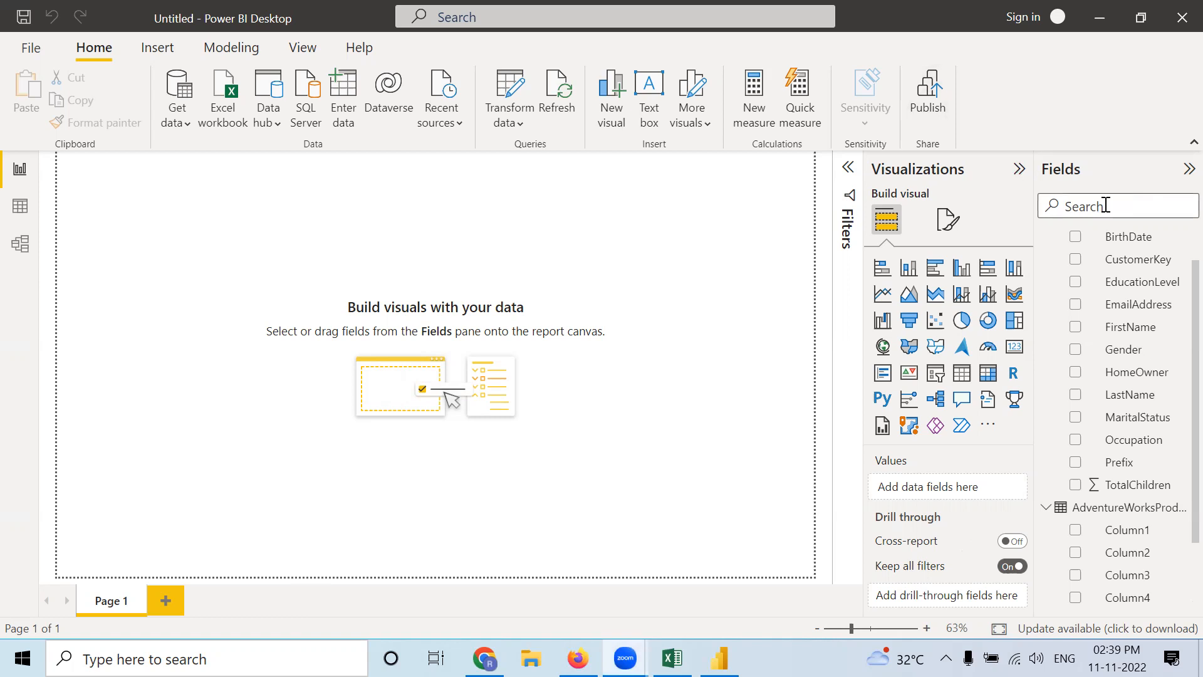
- Switch from the report canvas to the table data view showing the customers table
scroll(1089, 364, up, 1)
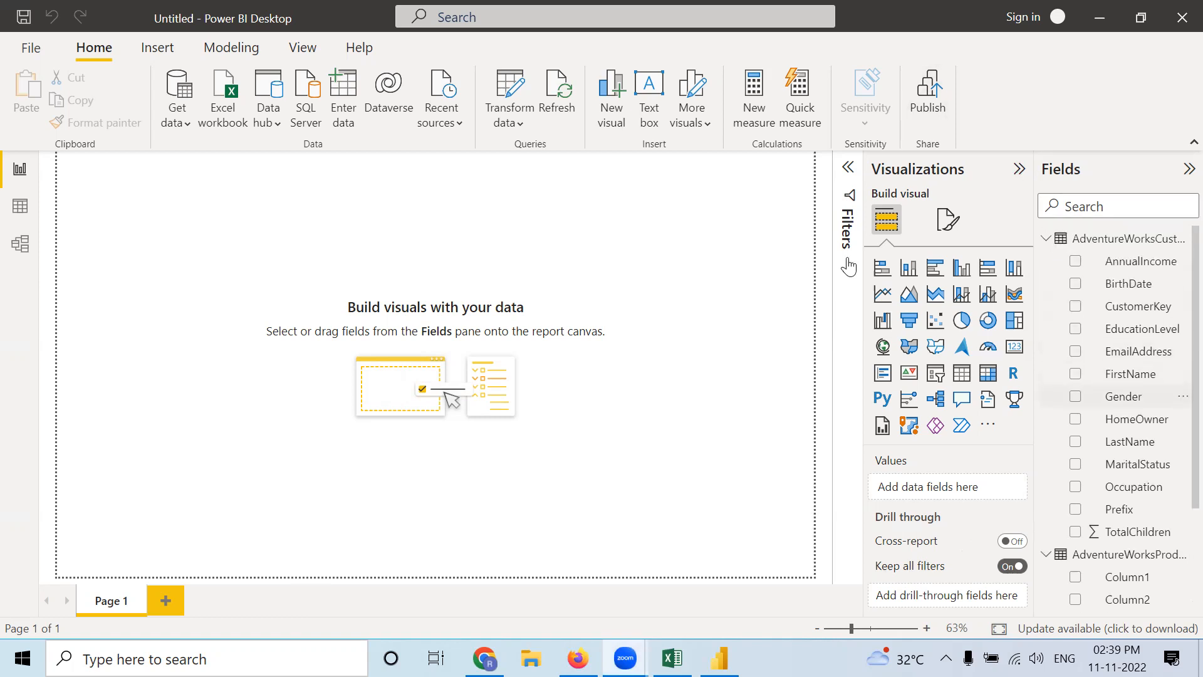
click(25, 209)
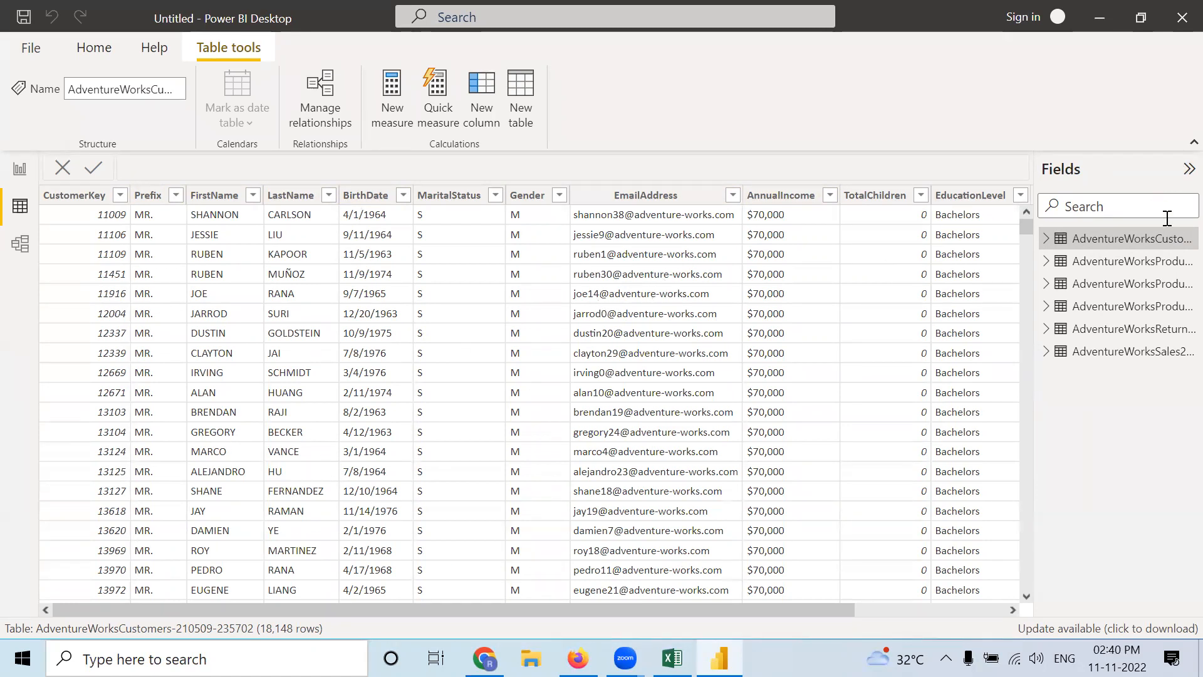
click(1186, 239)
click(1177, 239)
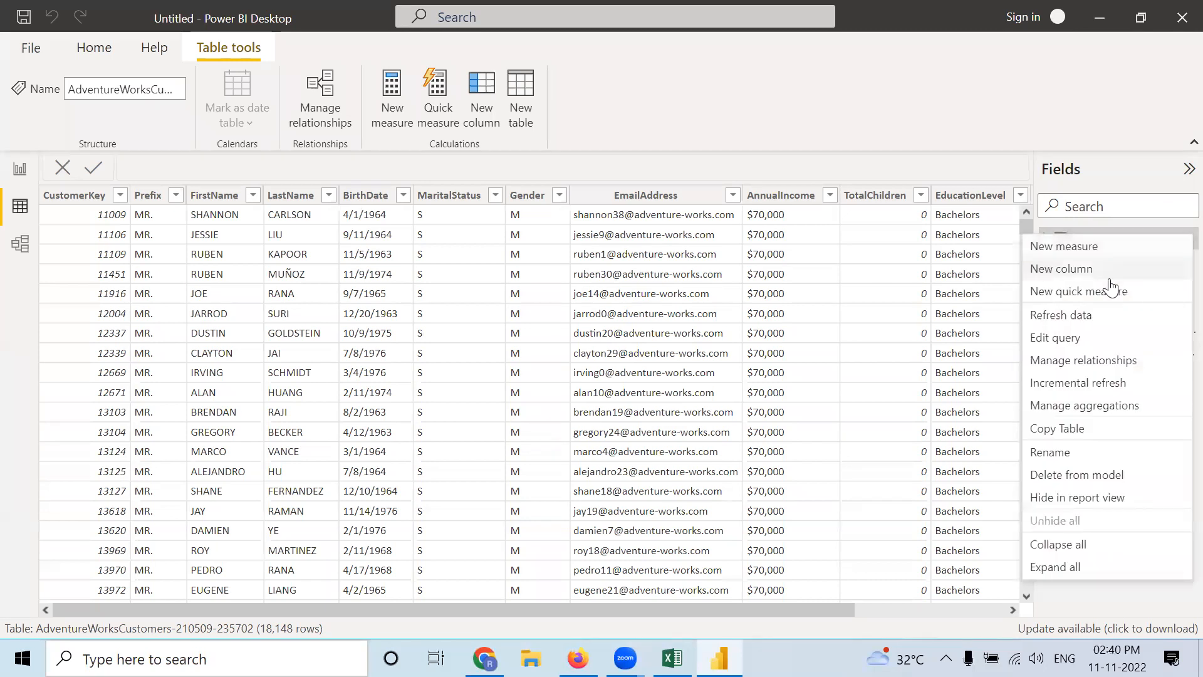
click(1056, 454)
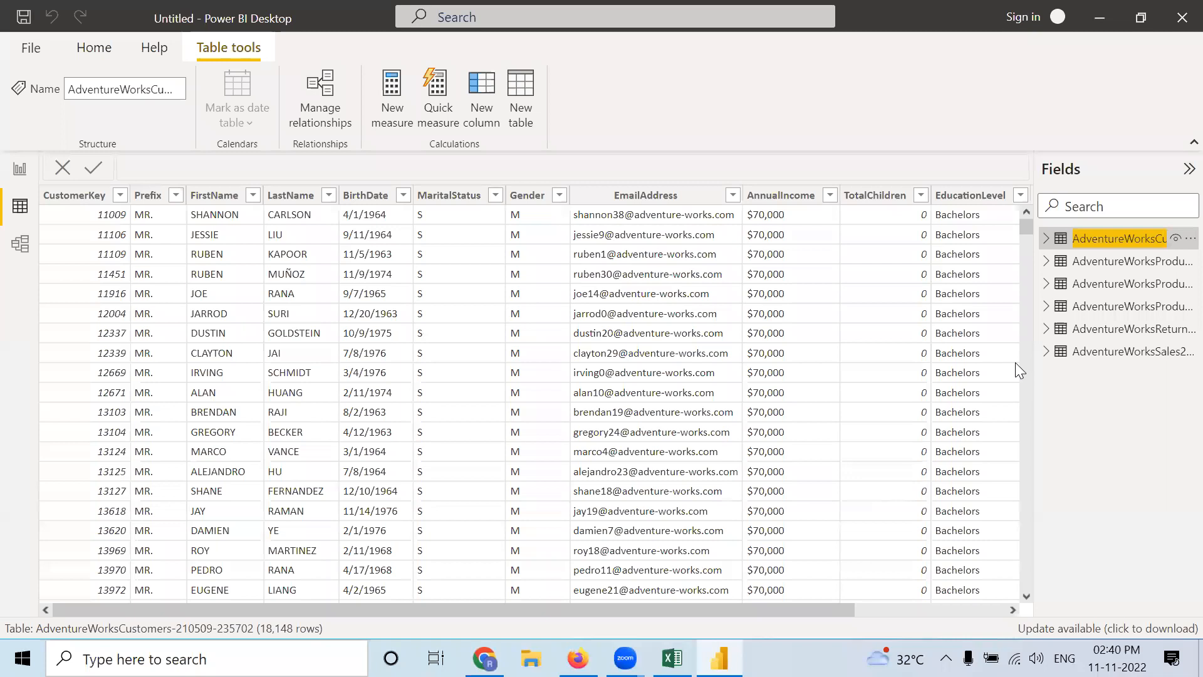
click(1034, 421)
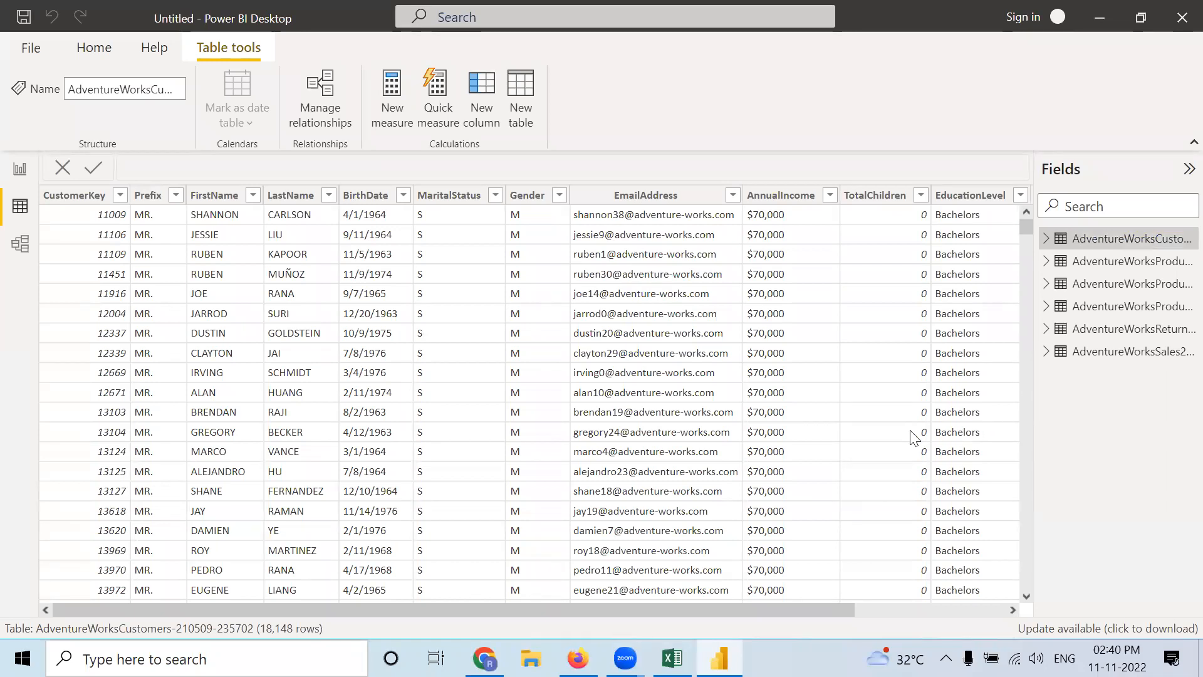
drag(1035, 458, 805, 424)
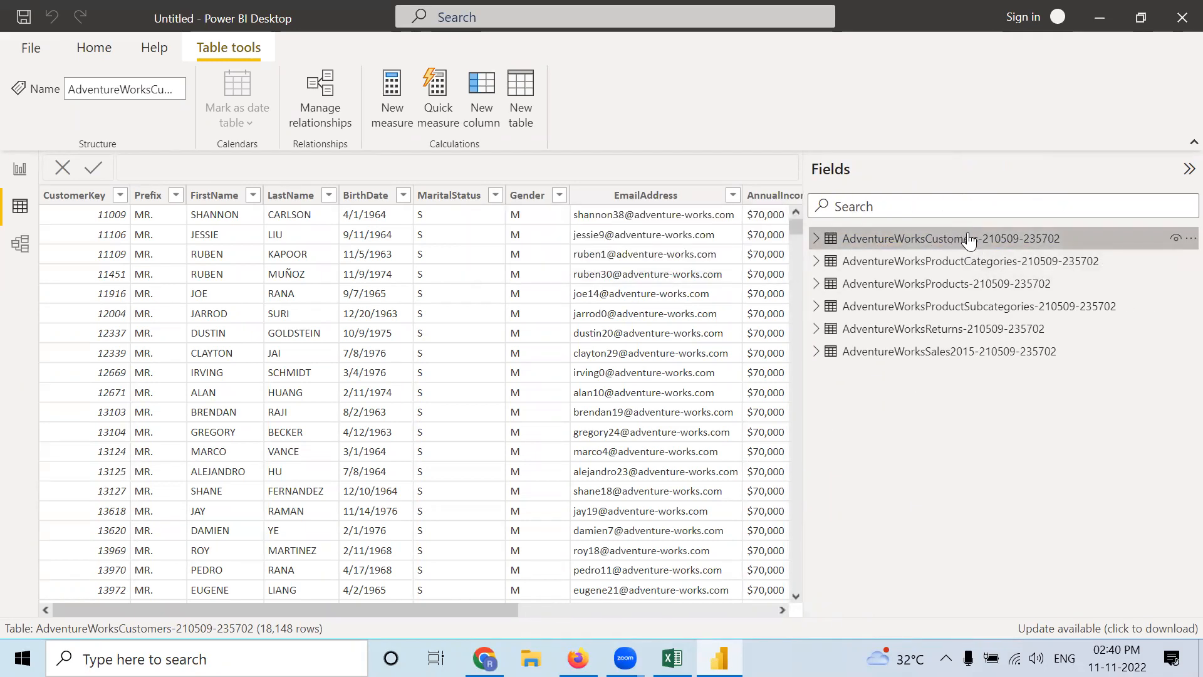
click(1187, 238)
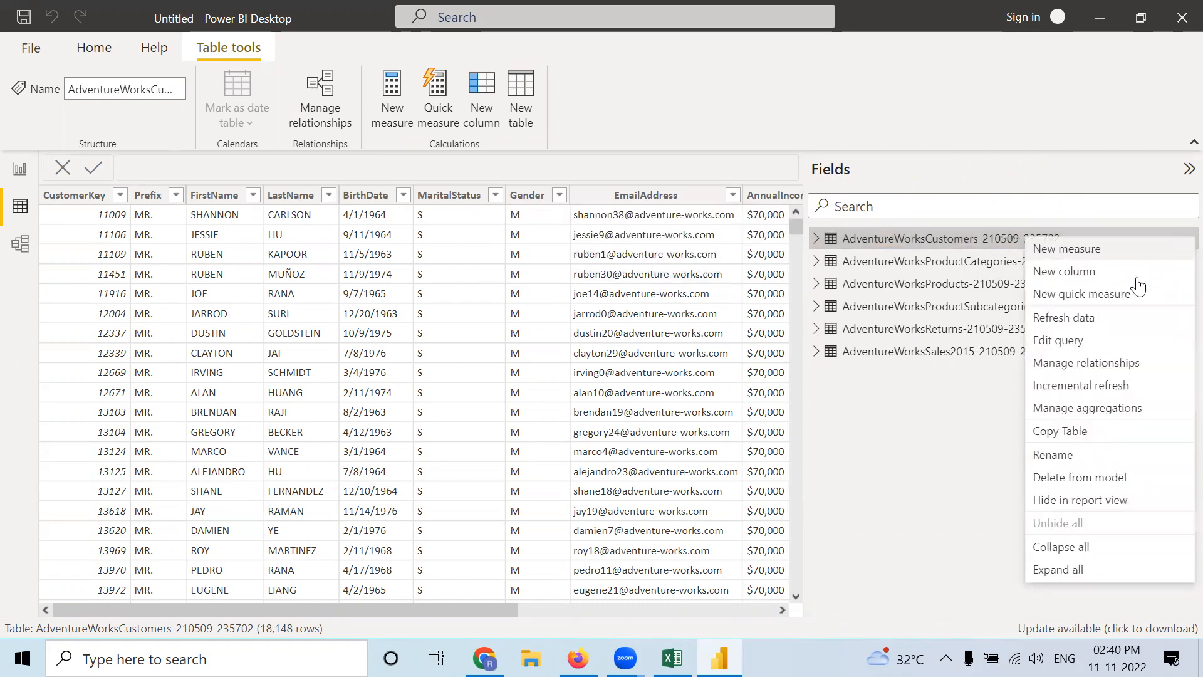
click(1064, 455)
drag(926, 238, 840, 244)
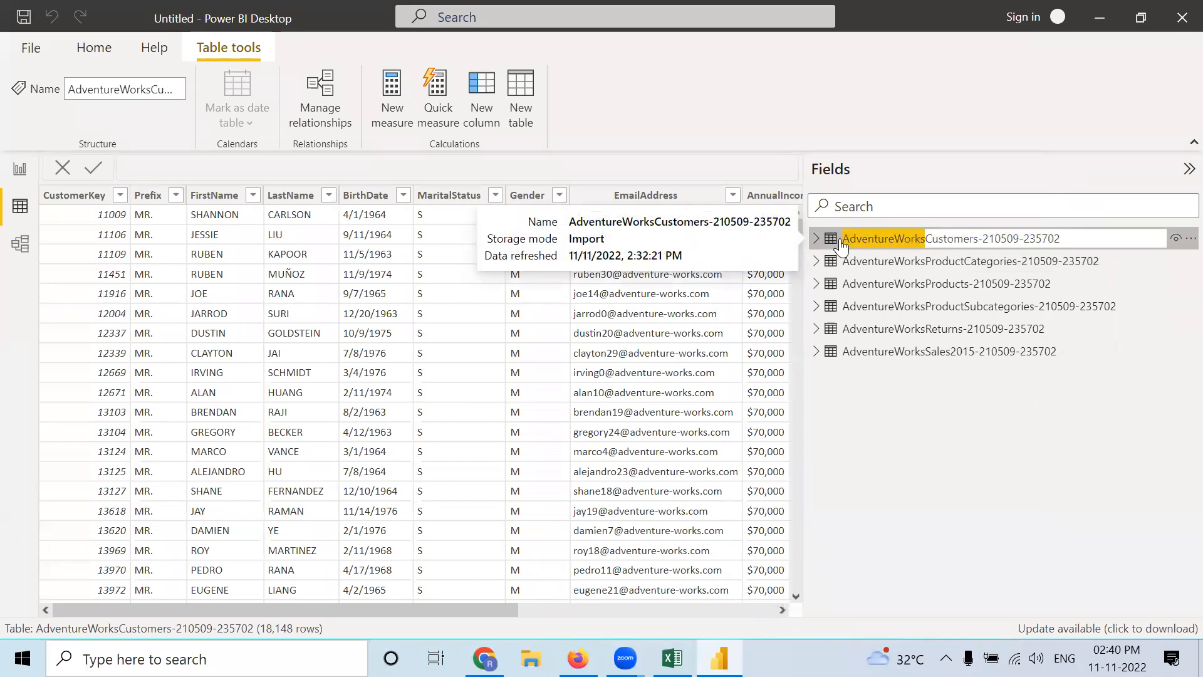
text(d-)
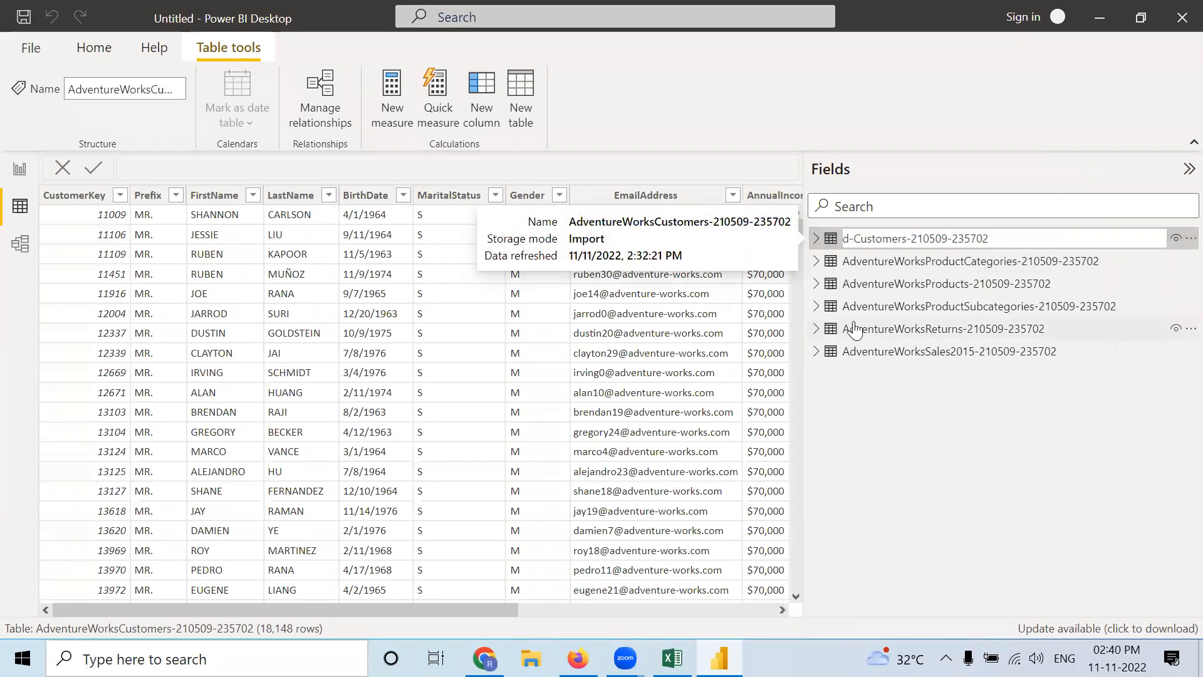
drag(988, 238, 909, 236)
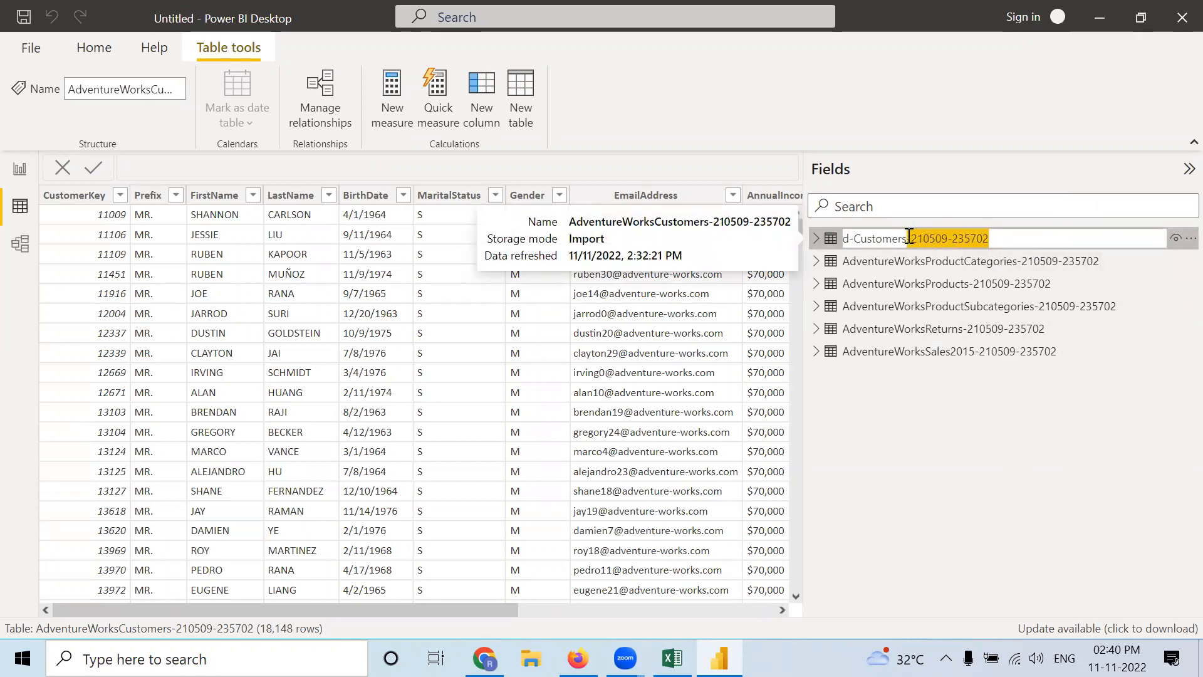
key(BackSpace)
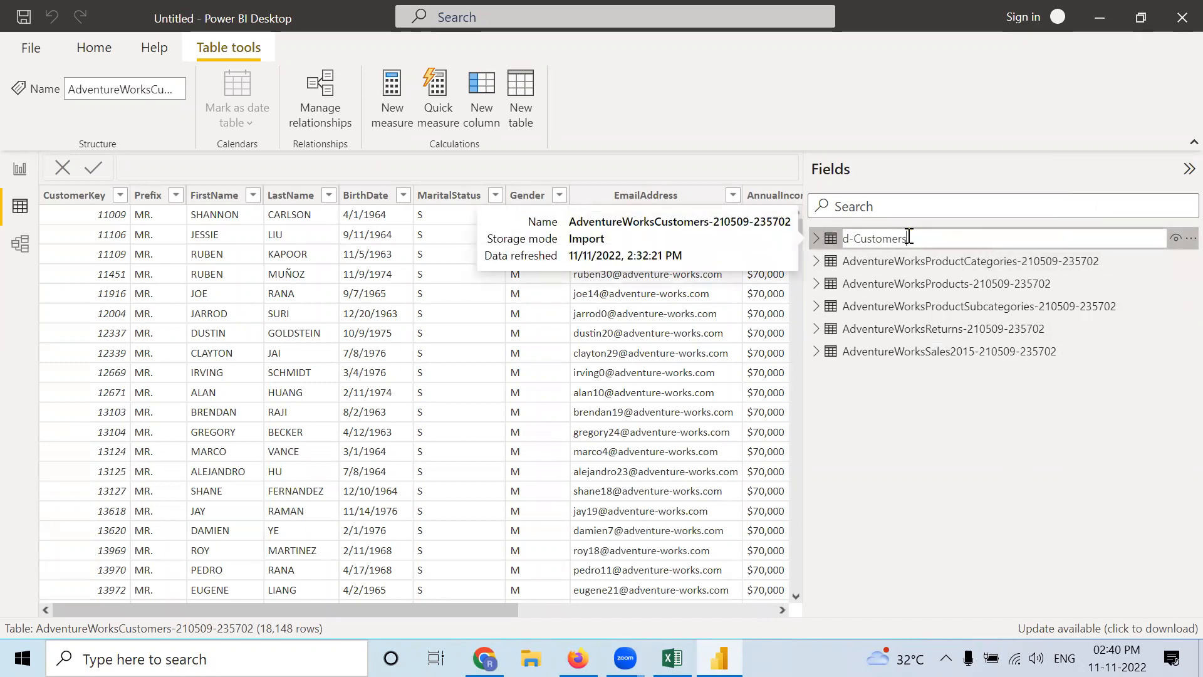
click(878, 426)
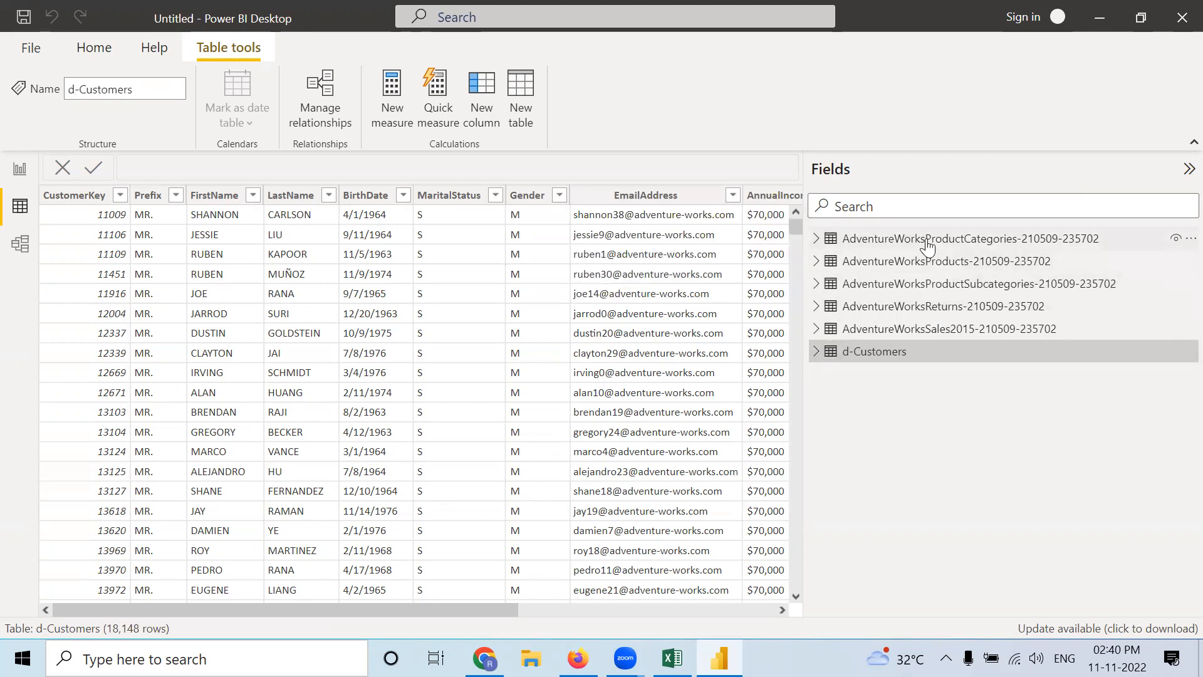
click(844, 242)
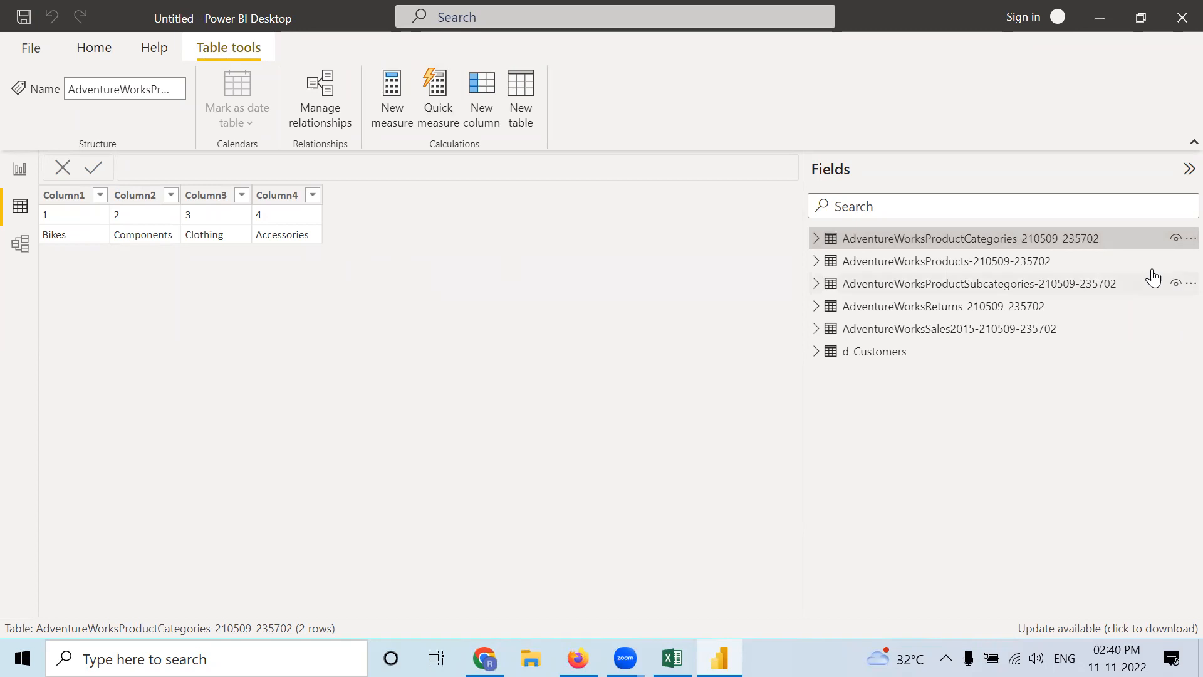
click(1180, 244)
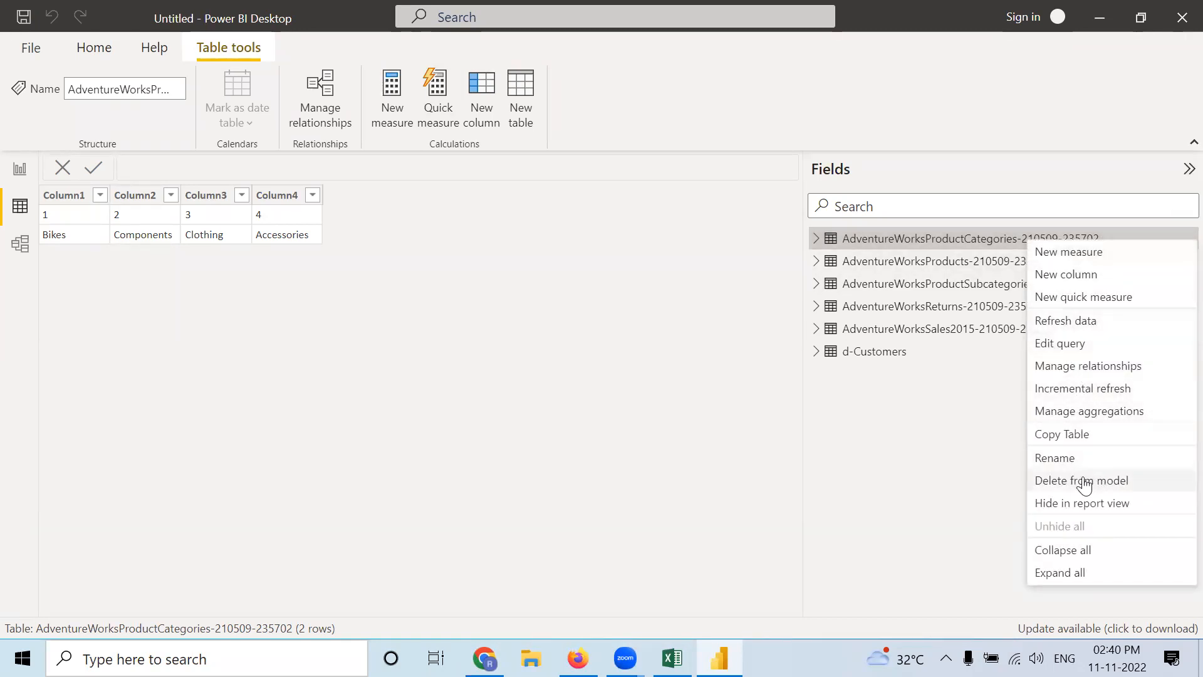
click(1067, 461)
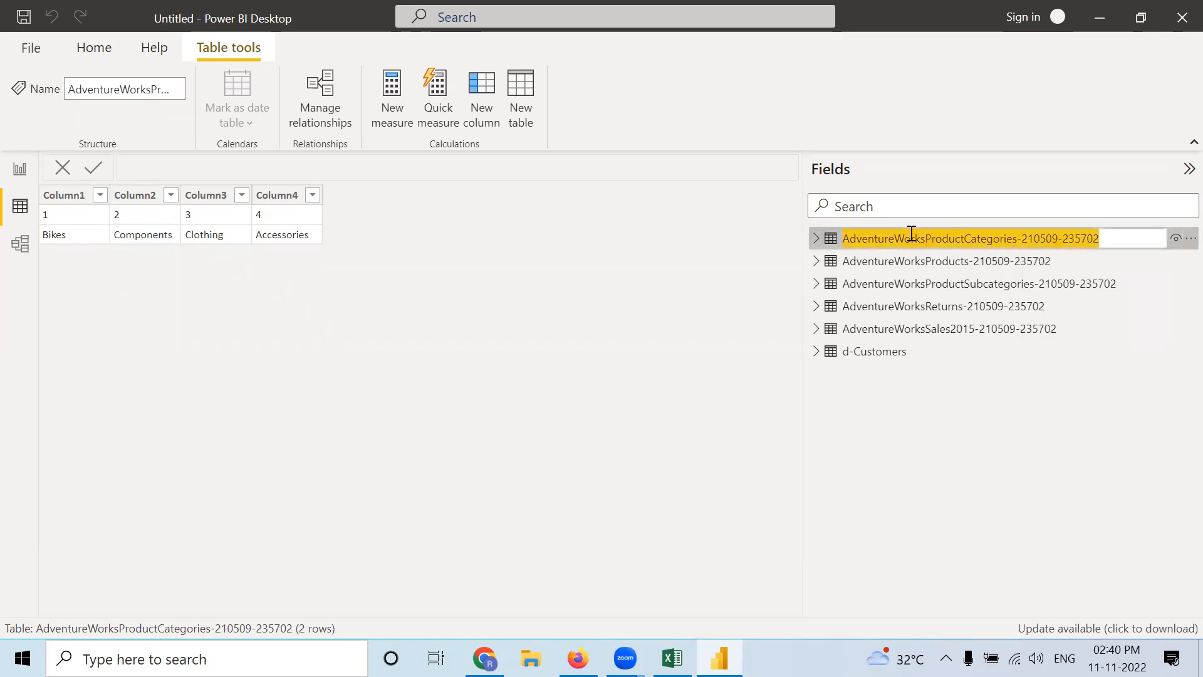
click(927, 238)
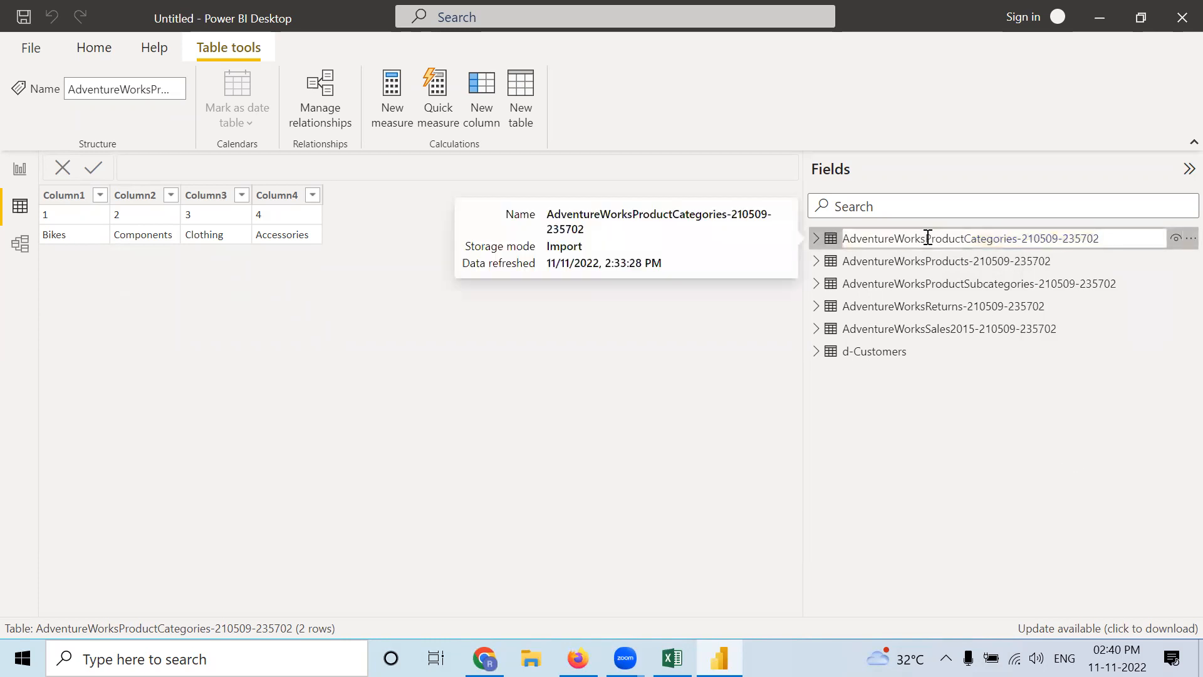
key(BackSpace)
key(BackSpace)
key(BackSpace)
key(BackSpace)
key(BackSpace)
key(BackSpace)
key(BackSpace)
key(BackSpace)
key(BackSpace)
key(BackSpace)
key(BackSpace)
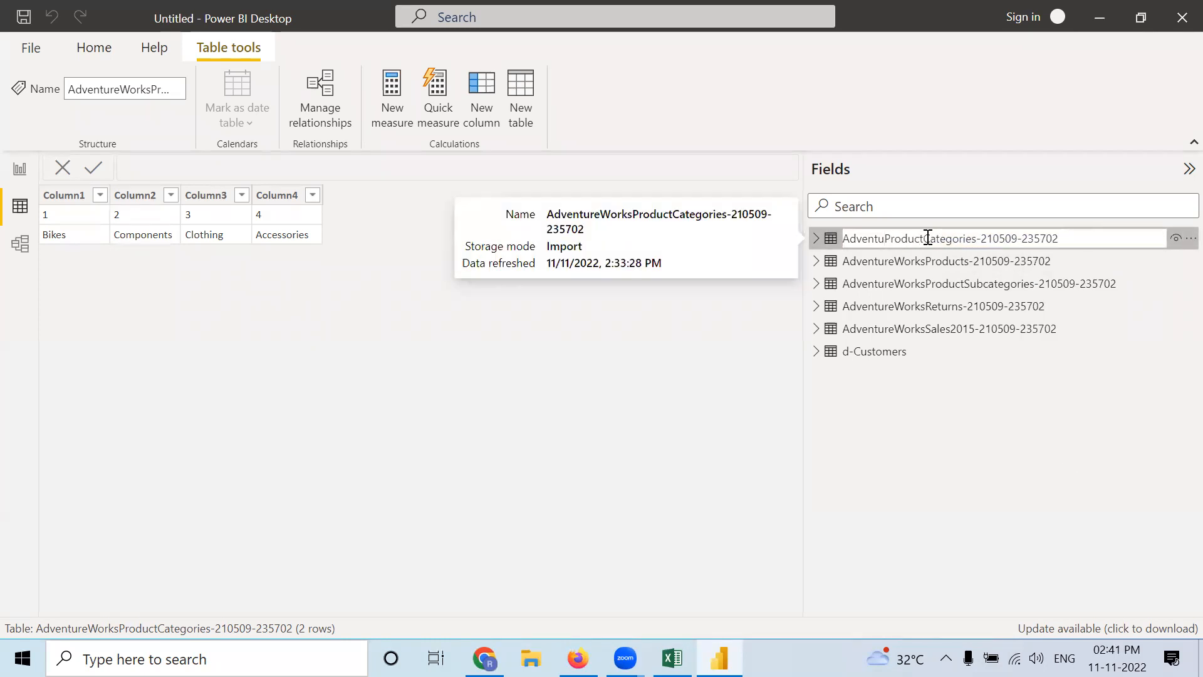
key(BackSpace)
key(BackSpace)
key(BackSpace)
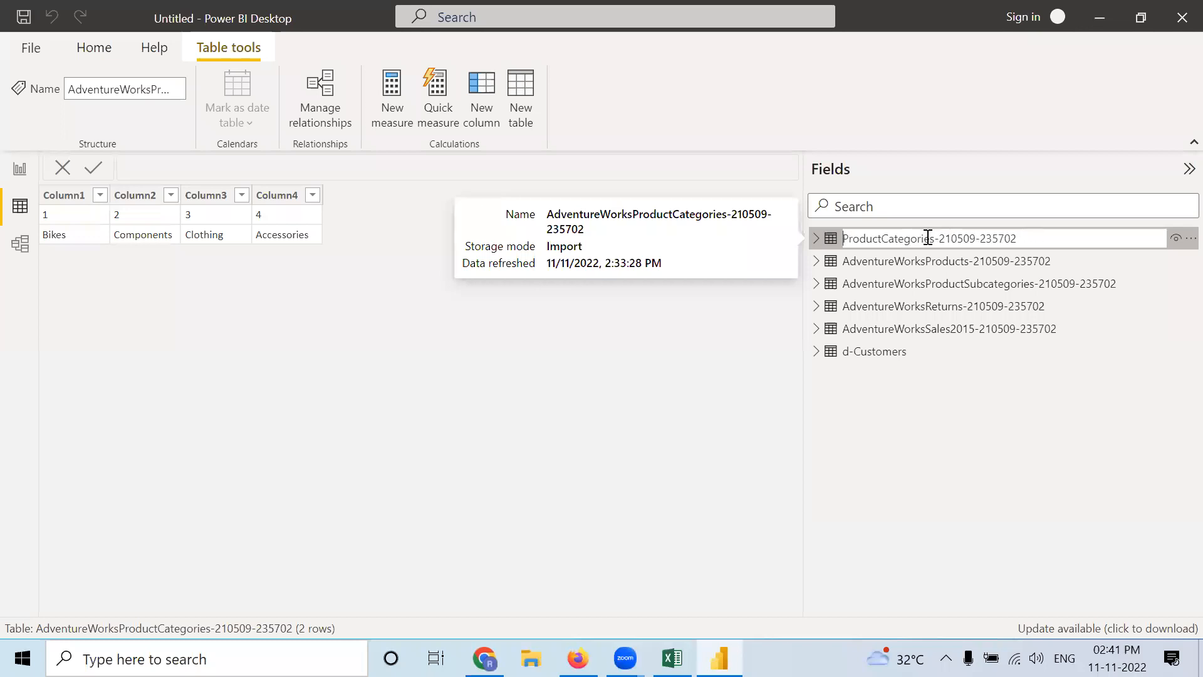
drag(1016, 238, 936, 244)
key(BackSpace)
text(d)
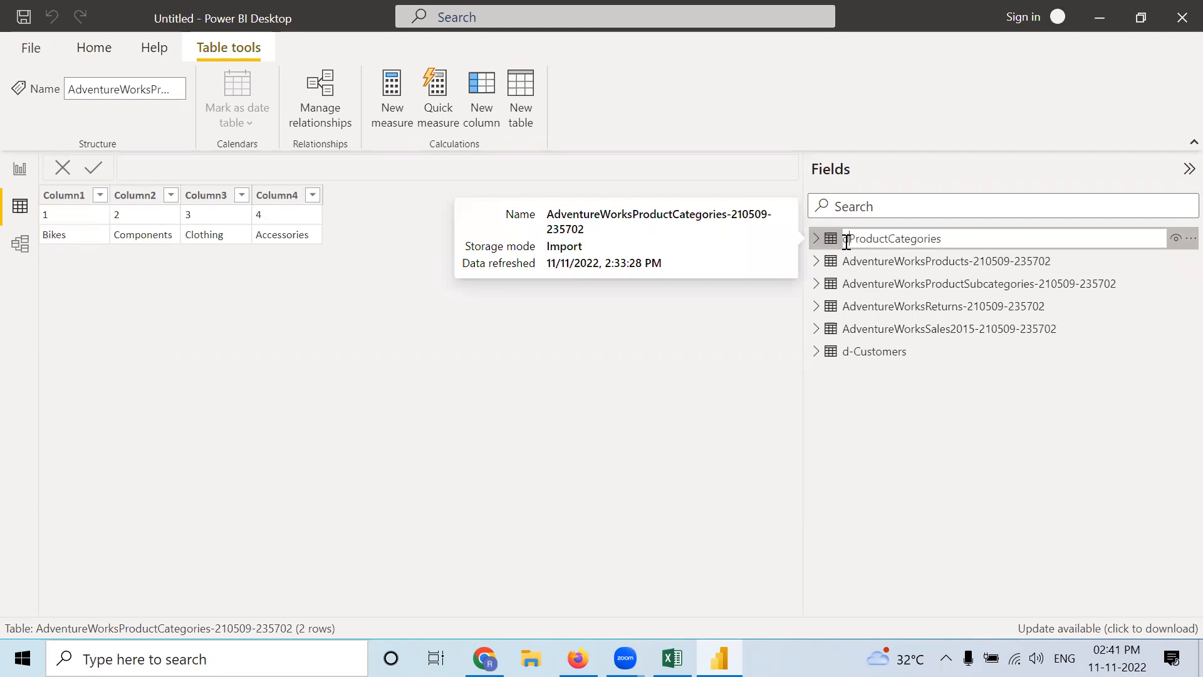
text(-)
click(892, 442)
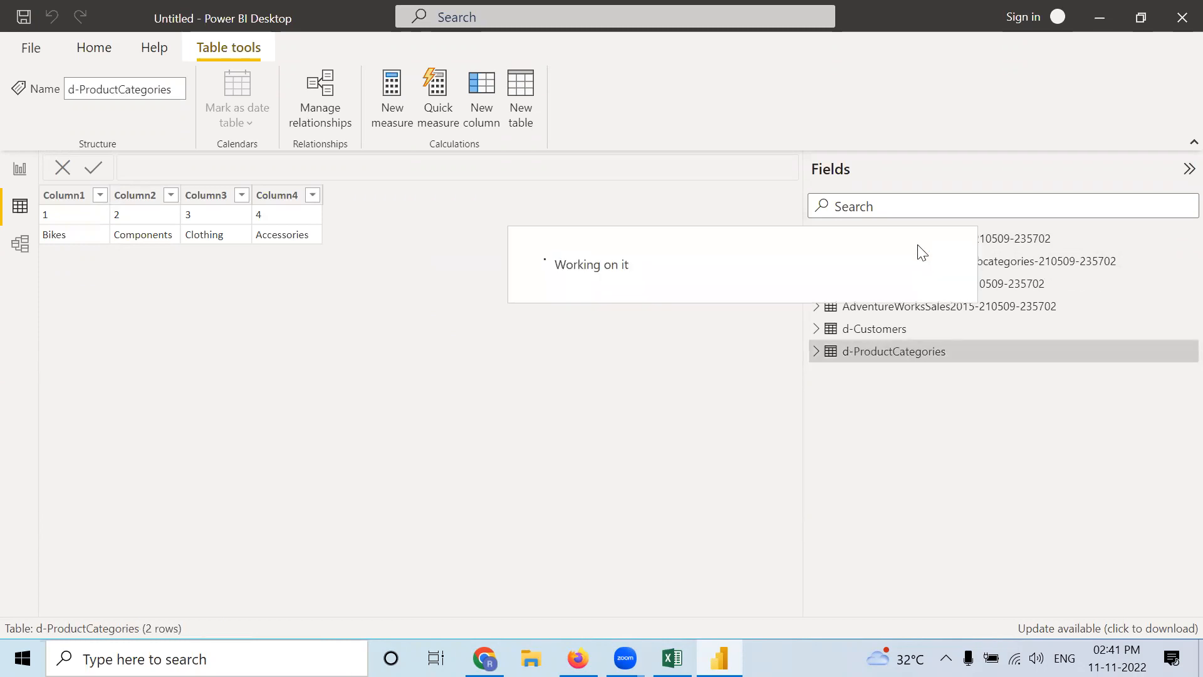
click(1009, 238)
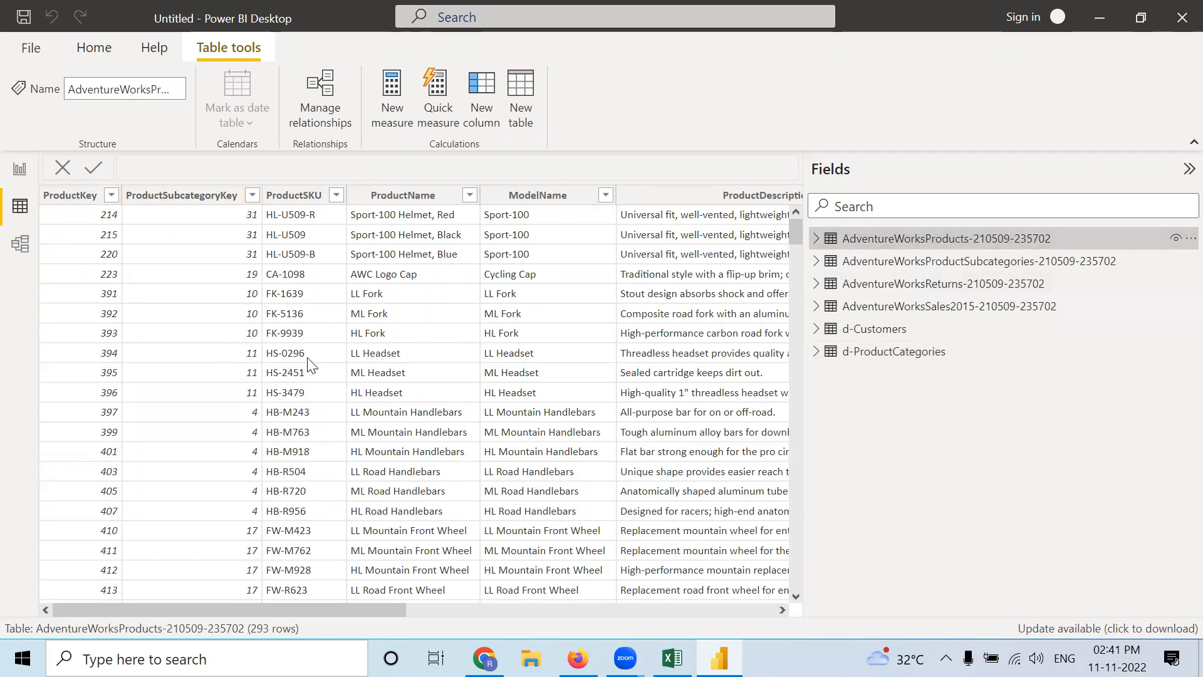
mouse_move(300, 611)
mouse_down()
mouse_move(568, 623)
mouse_move(421, 631)
mouse_move(283, 611)
mouse_up()
right_click(1180, 242)
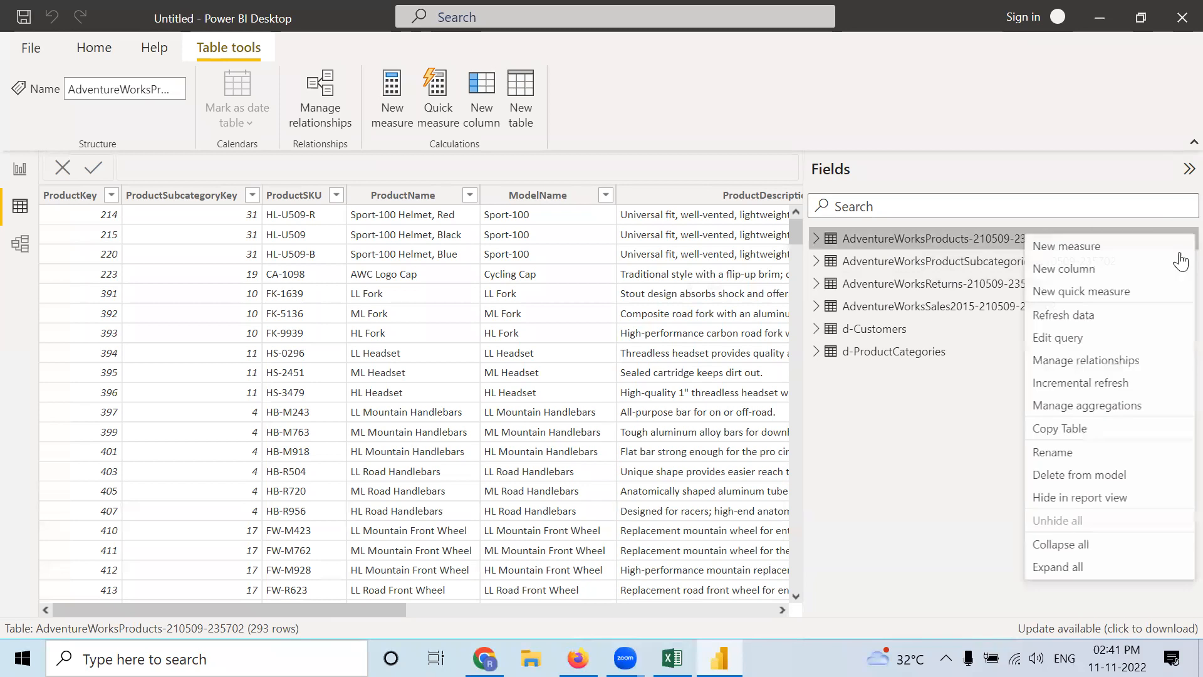
click(1052, 451)
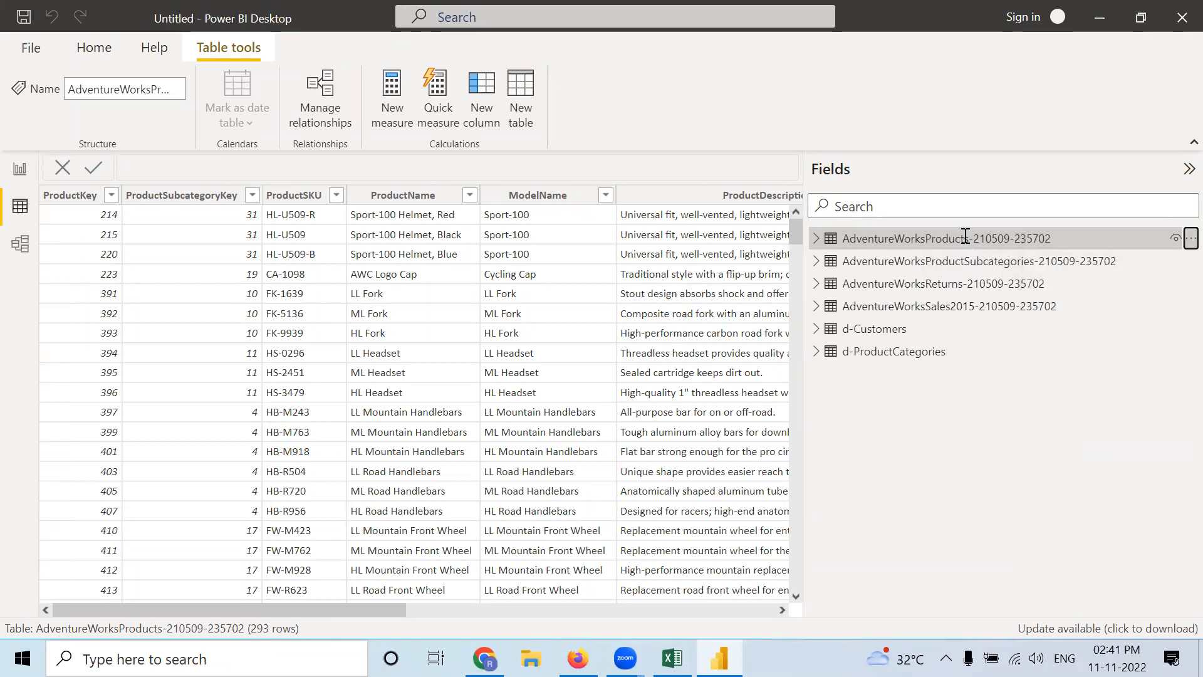
click(927, 238)
key(BackSpace)
key(BackSpace)
key(BackSpace)
key(BackSpace)
key(BackSpace)
key(BackSpace)
key(BackSpace)
key(BackSpace)
key(BackSpace)
key(BackSpace)
key(BackSpace)
key(BackSpace)
key(BackSpace)
key(BackSpace)
text(d)
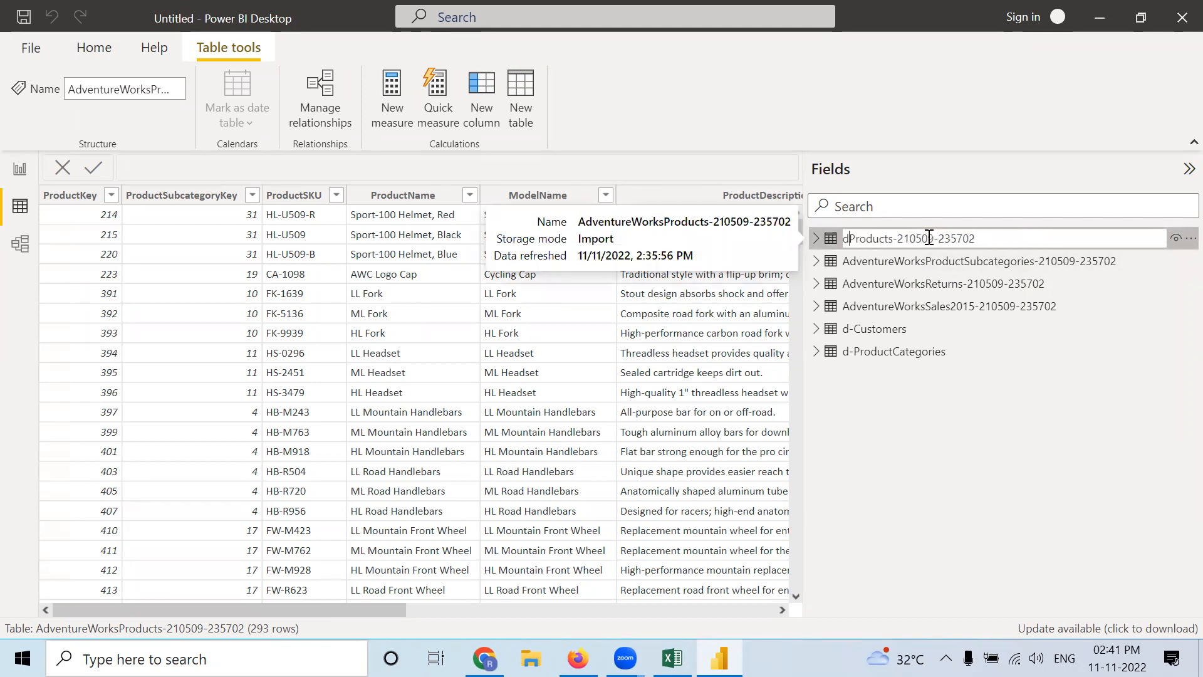
text(-)
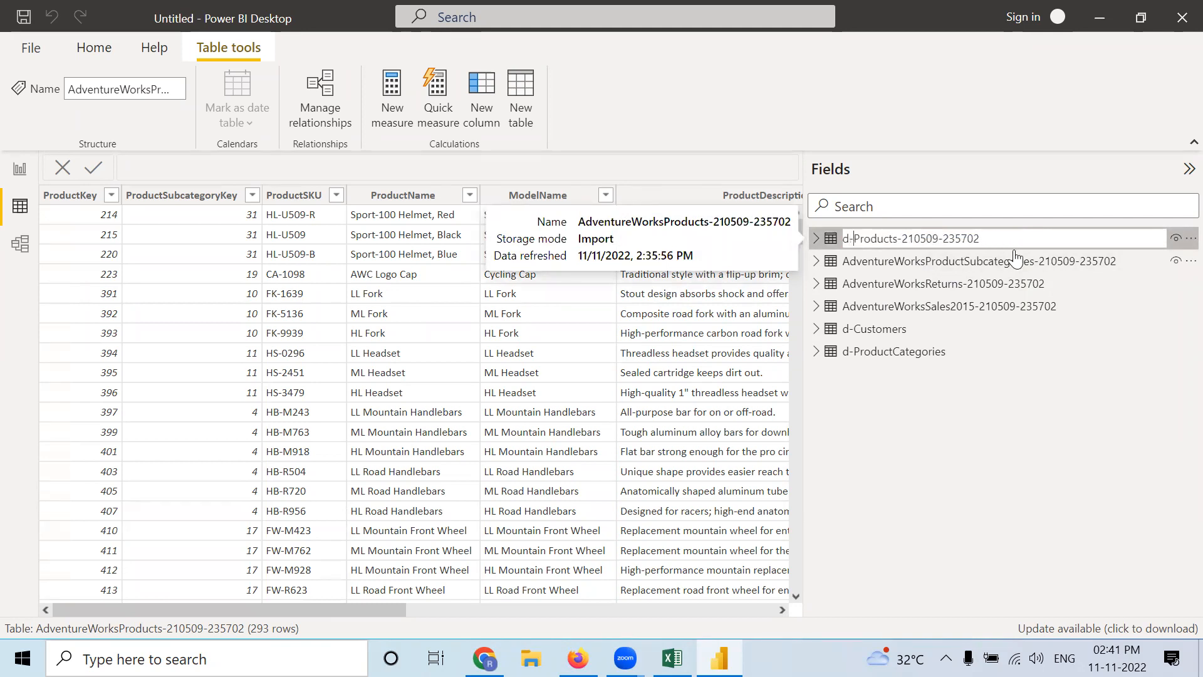
drag(1002, 238, 898, 234)
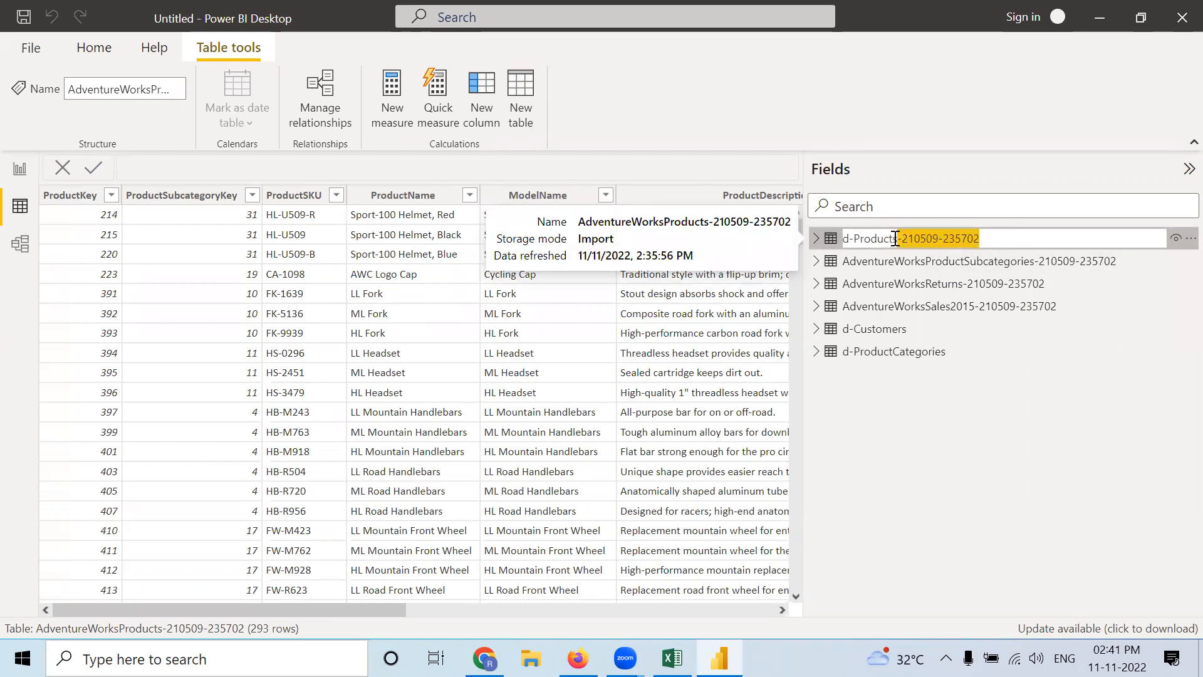
key(BackSpace)
key(Return)
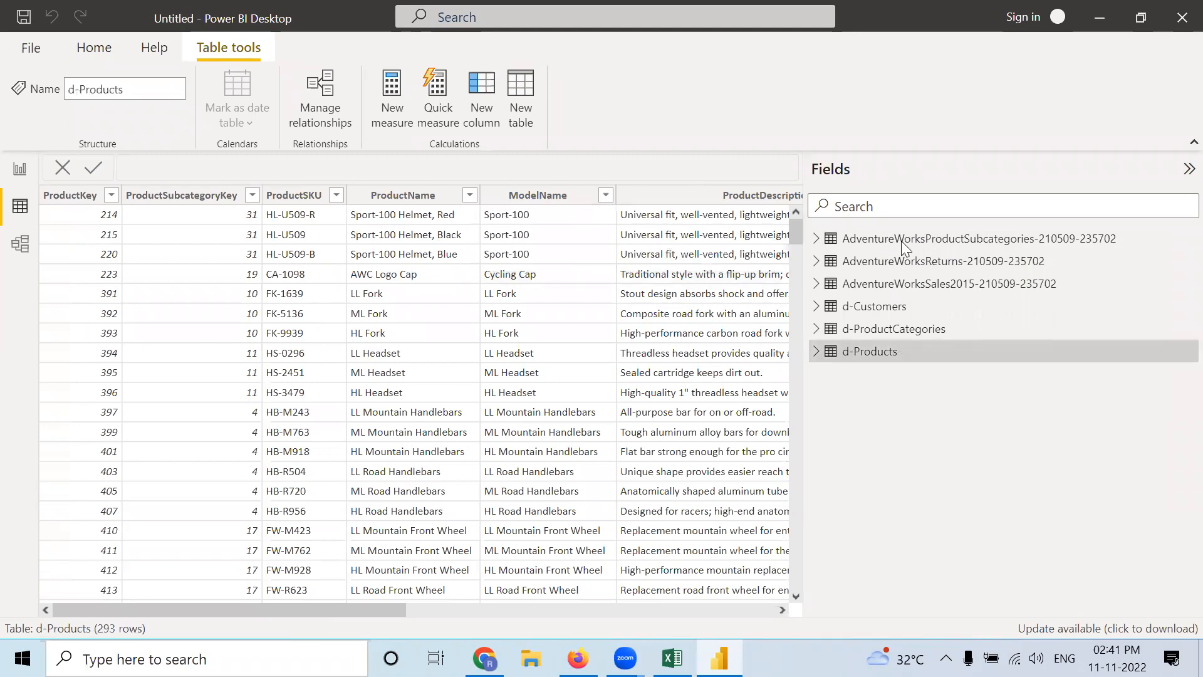
click(906, 245)
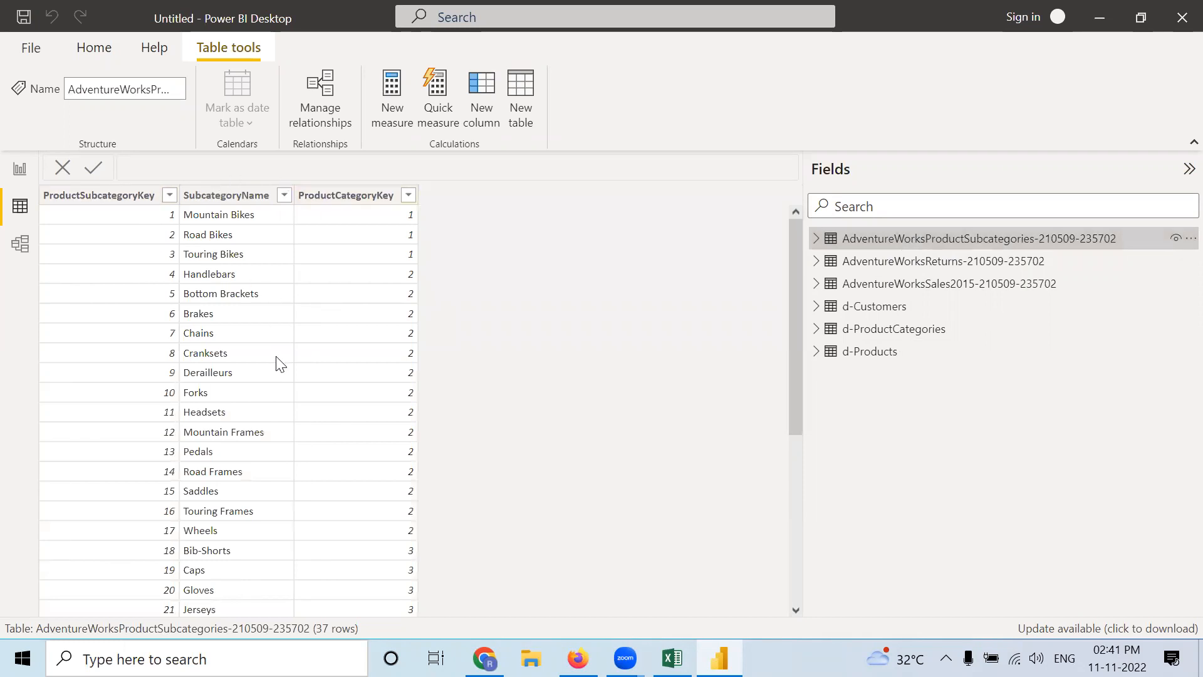
right_click(1174, 239)
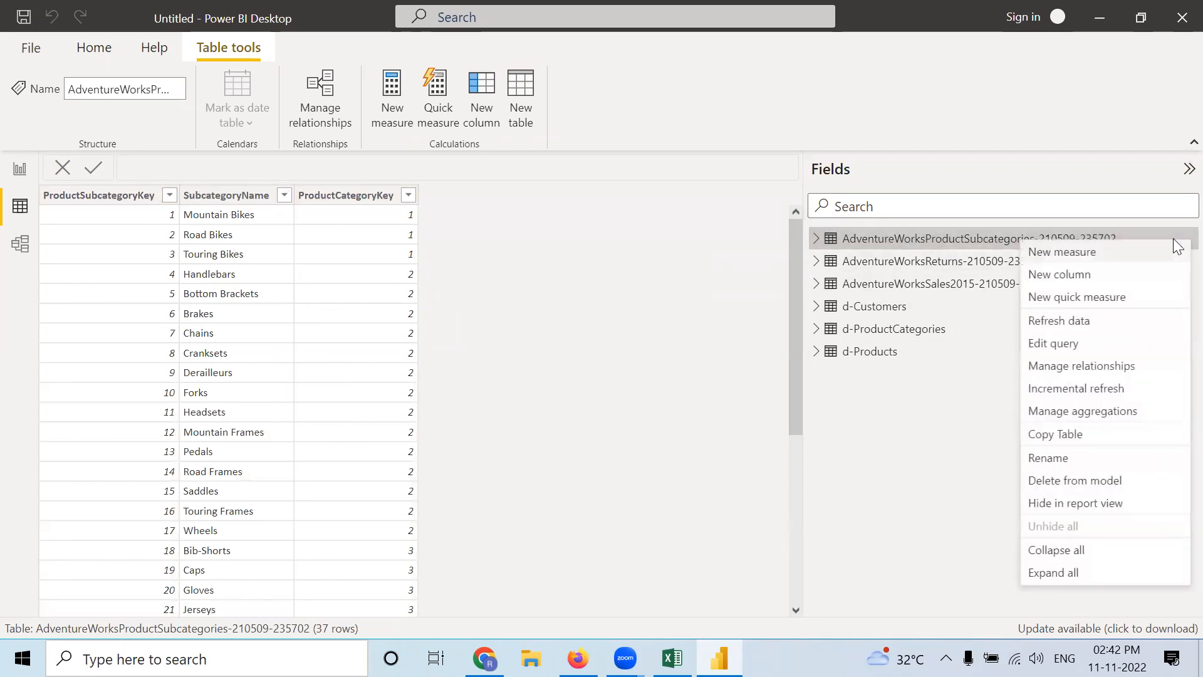
click(1065, 462)
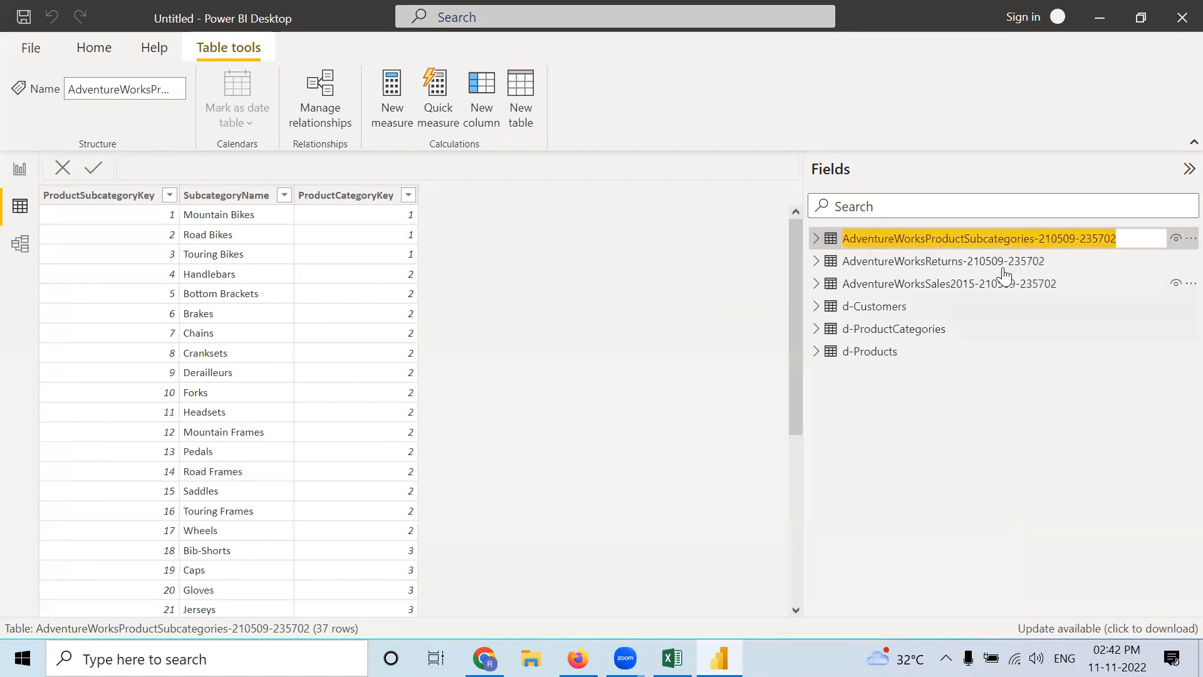
click(926, 239)
key(BackSpace)
key(BackSpace)
key(BackSpace)
key(BackSpace)
key(BackSpace)
key(BackSpace)
key(BackSpace)
key(BackSpace)
key(BackSpace)
key(BackSpace)
key(BackSpace)
key(BackSpace)
key(BackSpace)
key(BackSpace)
text(d)
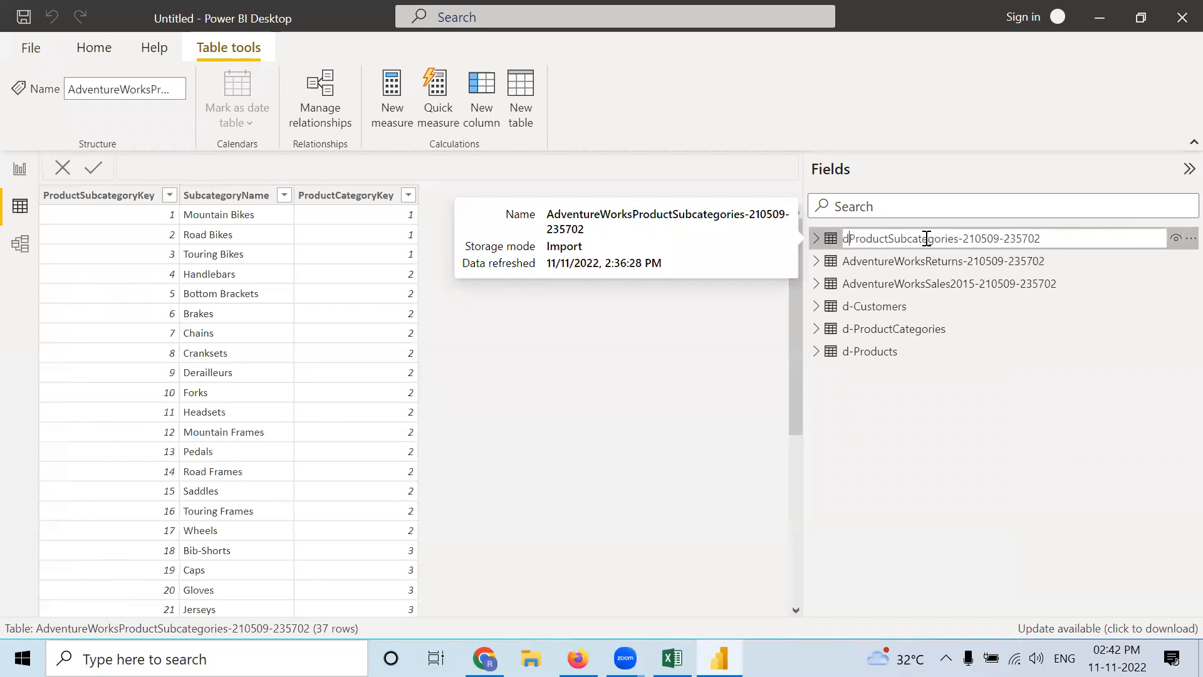
text(-)
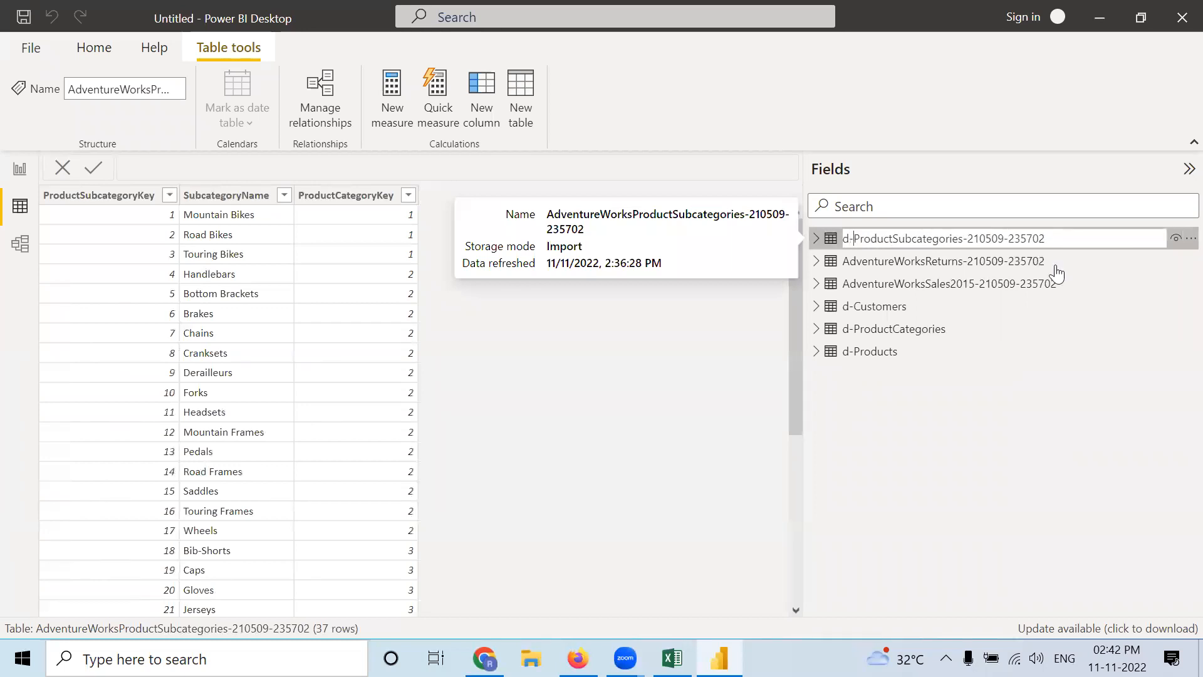
drag(1044, 238, 962, 243)
key(BackSpace)
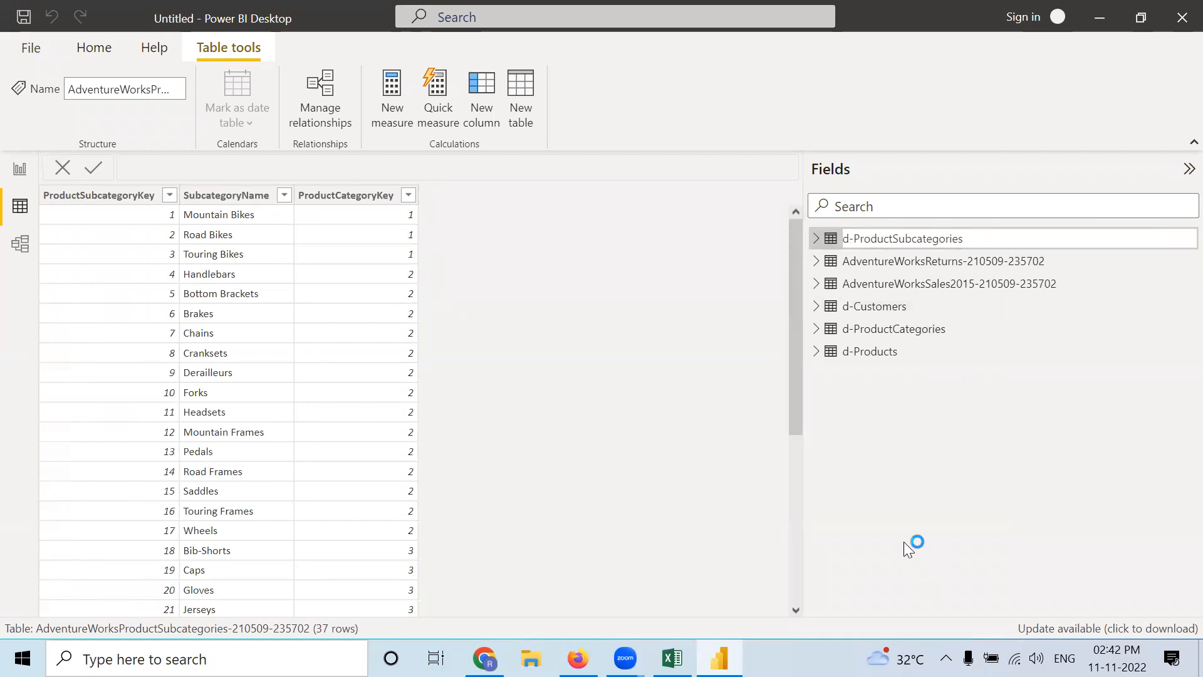
key(Return)
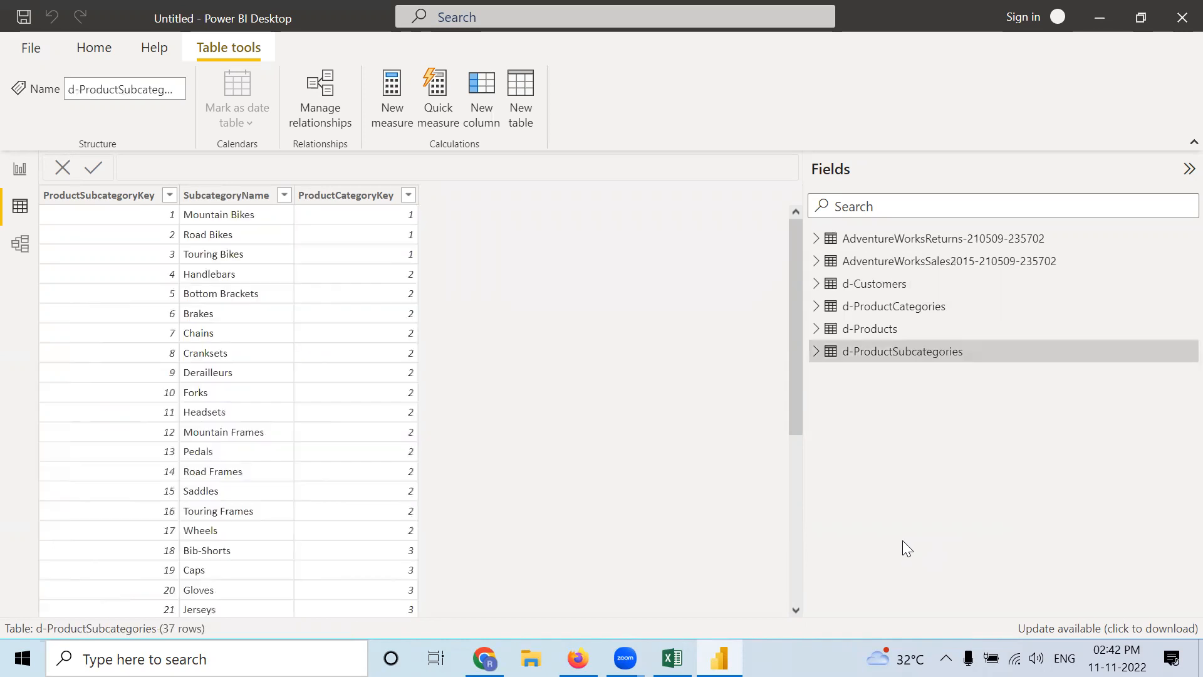
click(933, 246)
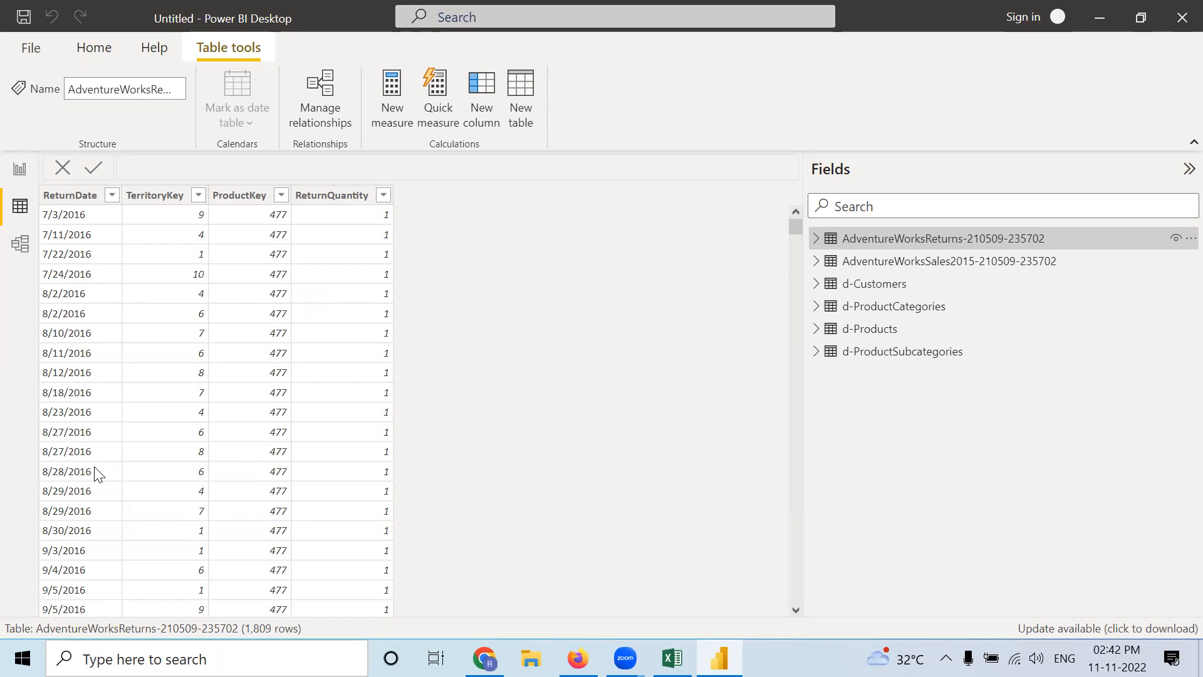
scroll(143, 457, down, 9)
scroll(143, 460, down, 5)
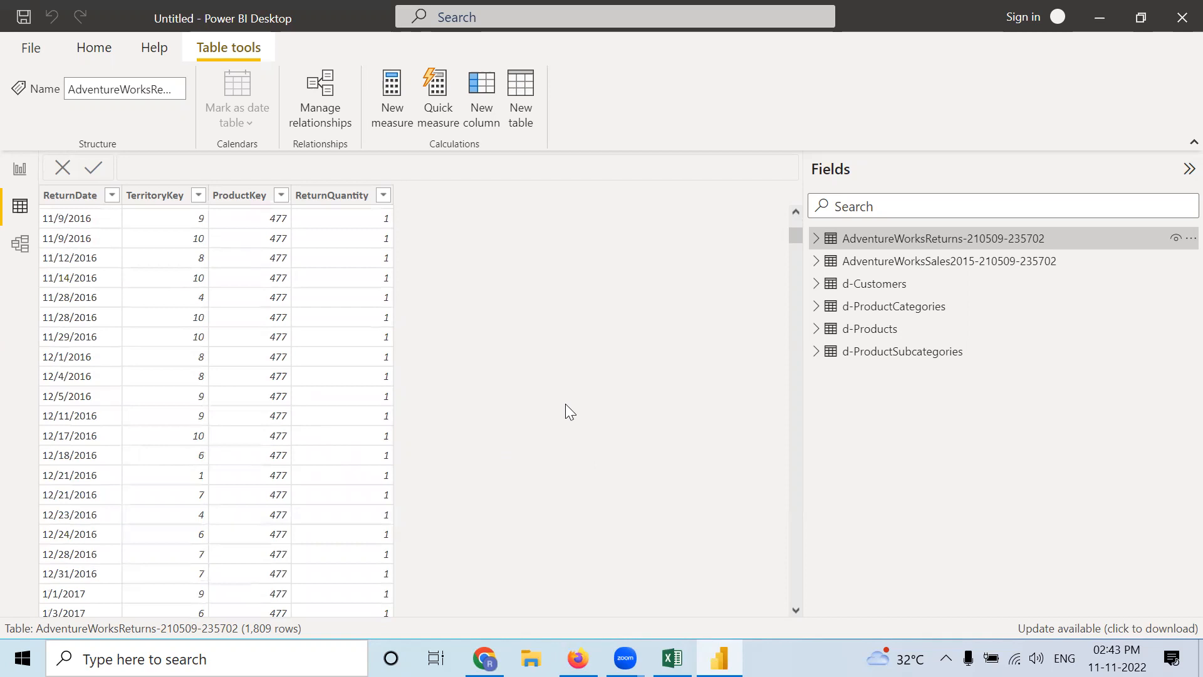
click(1188, 239)
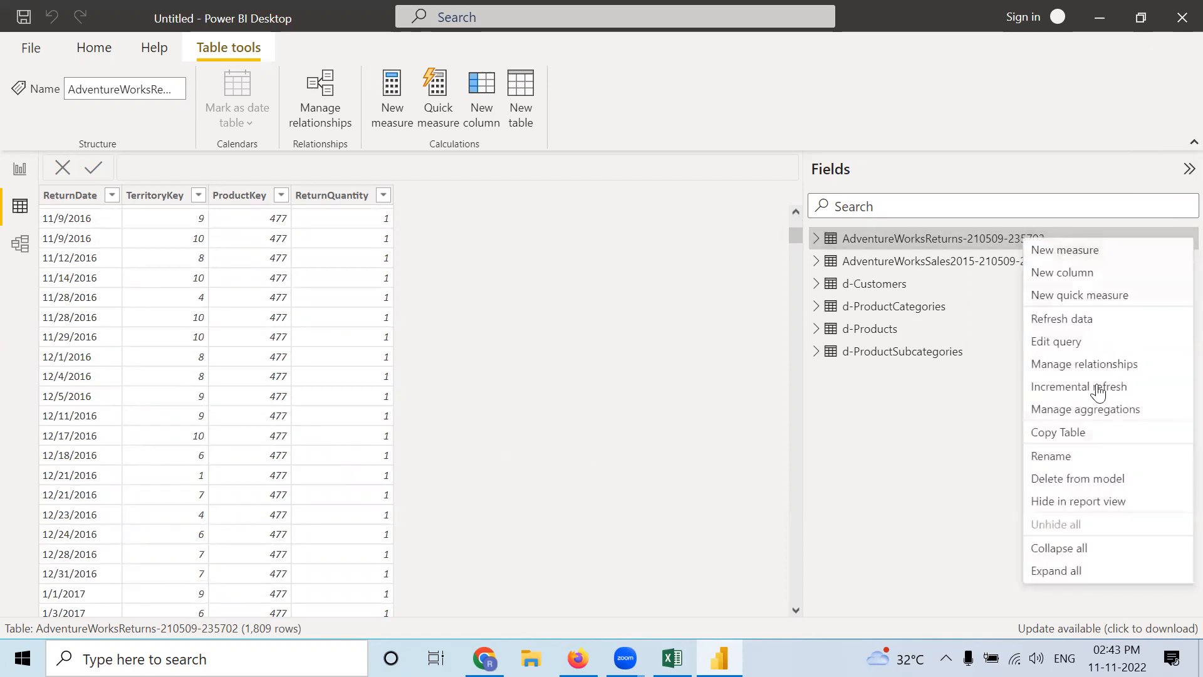
click(1045, 456)
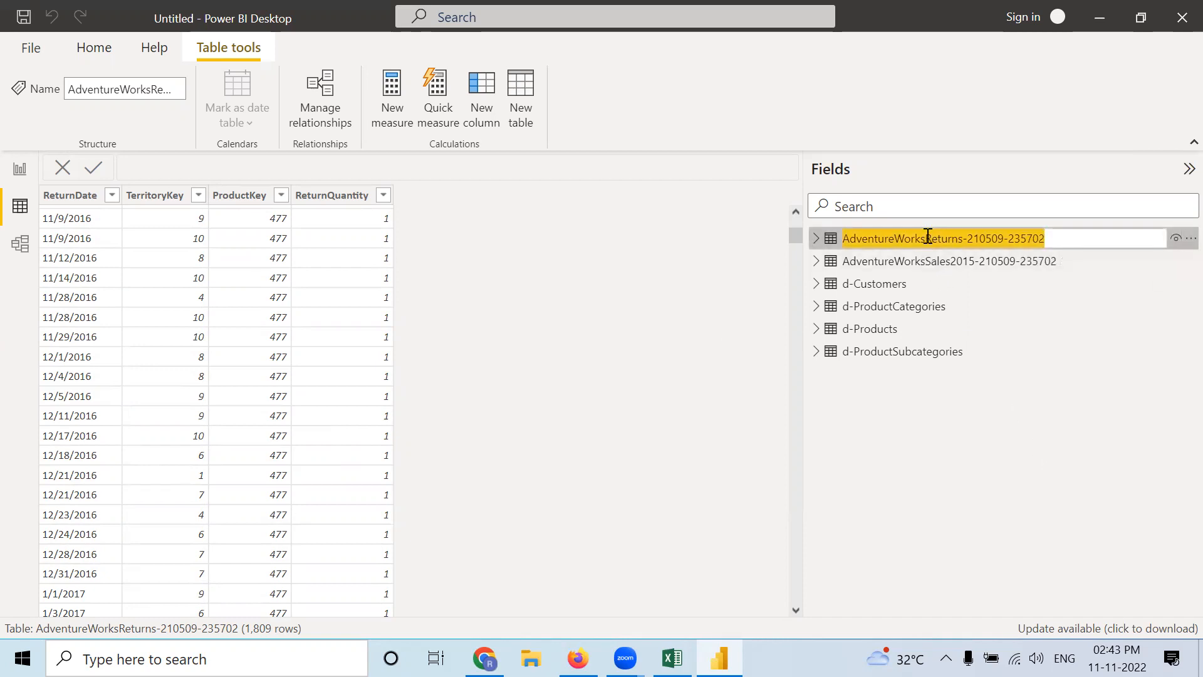
click(928, 239)
key(BackSpace)
key(BackSpace)
key(BackSpace)
key(BackSpace)
key(BackSpace)
key(BackSpace)
key(BackSpace)
key(BackSpace)
key(BackSpace)
key(BackSpace)
key(BackSpace)
key(BackSpace)
key(BackSpace)
key(BackSpace)
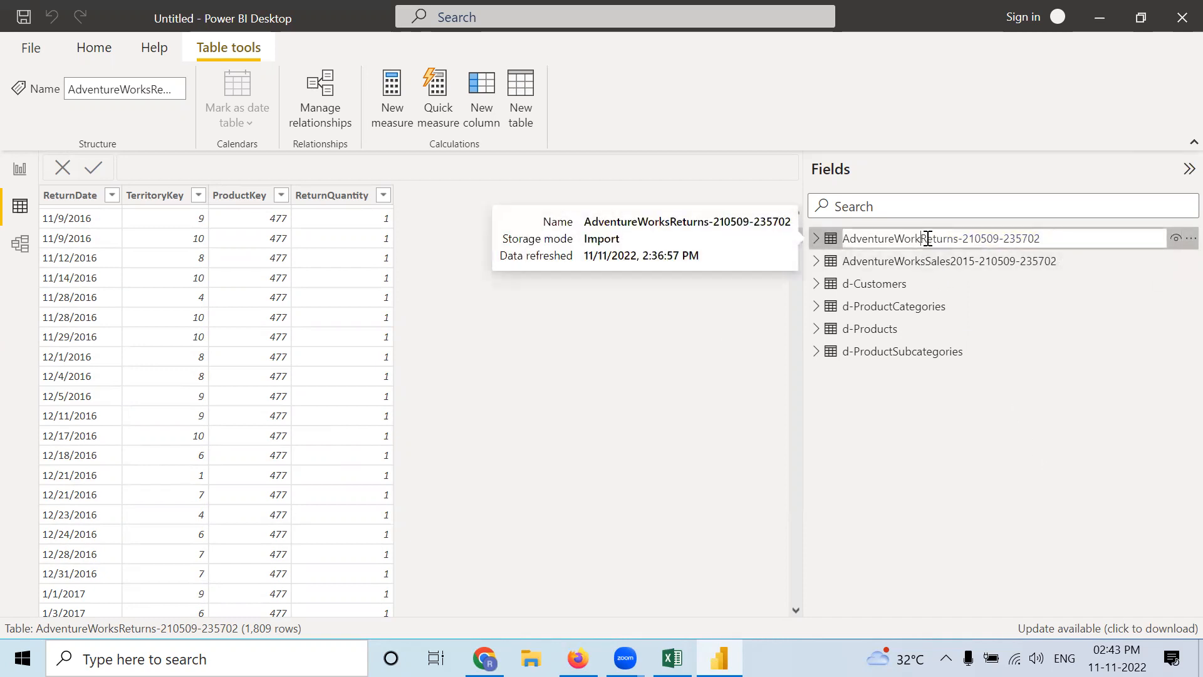
text(f-)
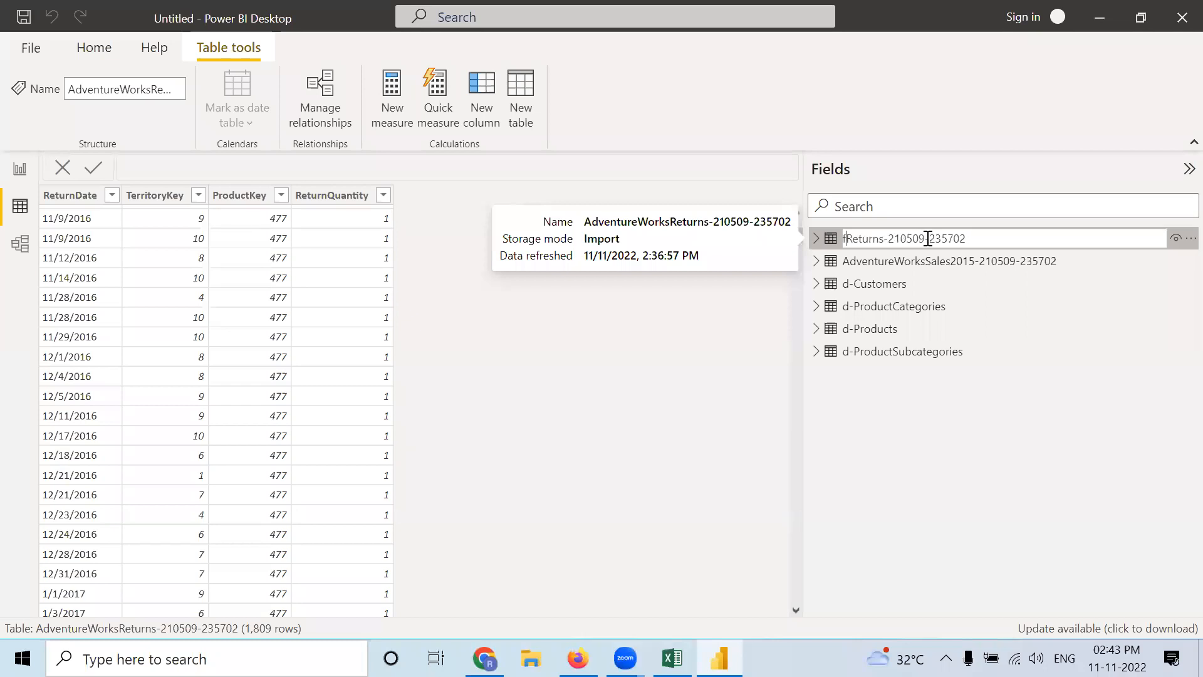
click(983, 235)
drag(983, 235, 887, 242)
key(BackSpace)
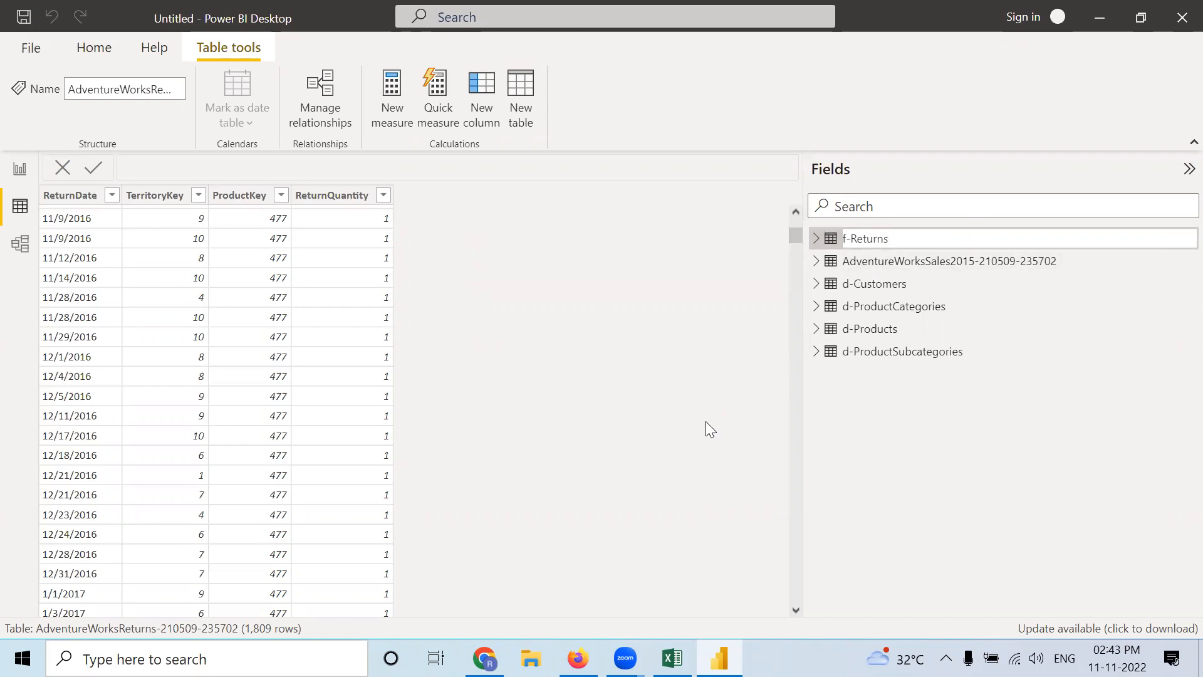
key(Return)
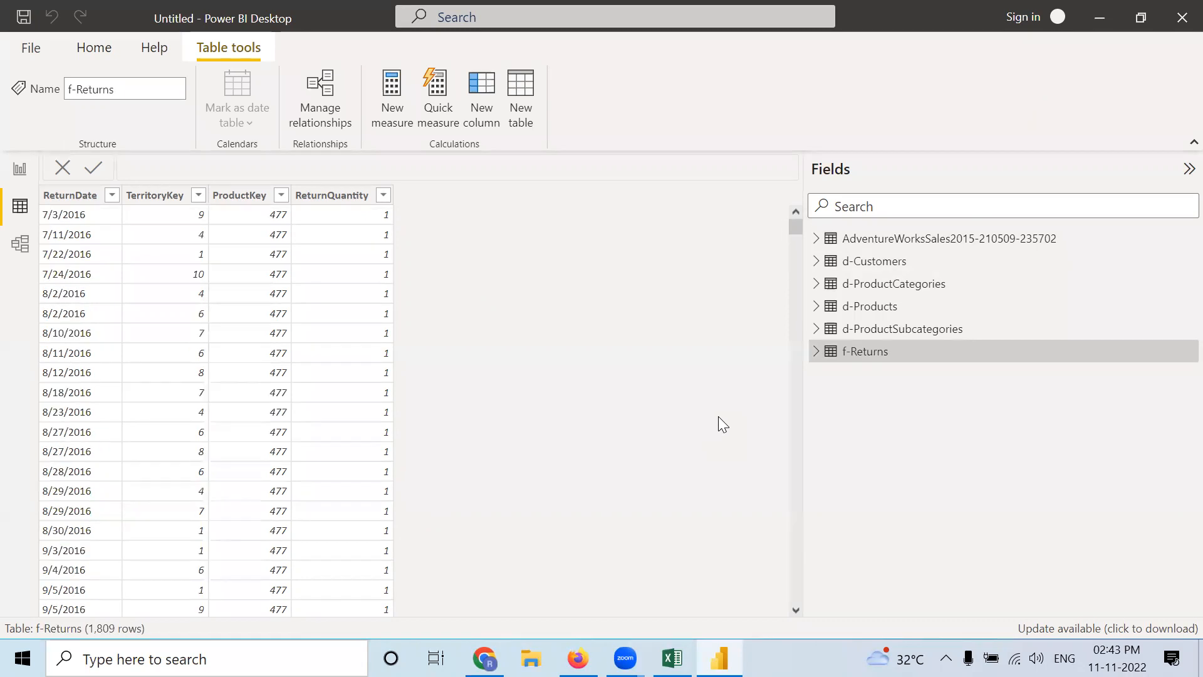